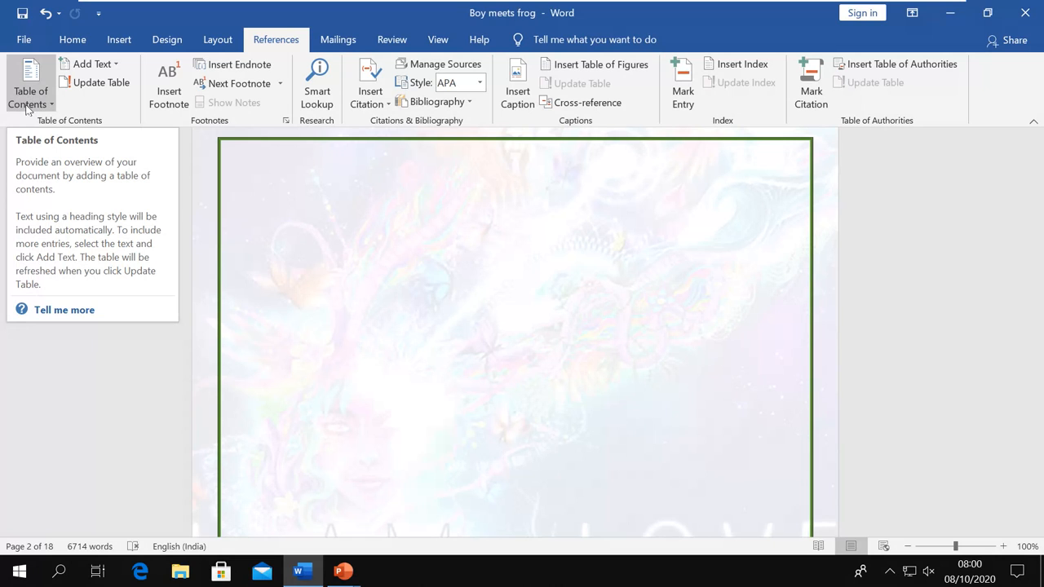
Insert the Automatic Table 2 table of contents on page 2, listing the five chapters
{"action": "left_click", "coordinate": [36, 104]}
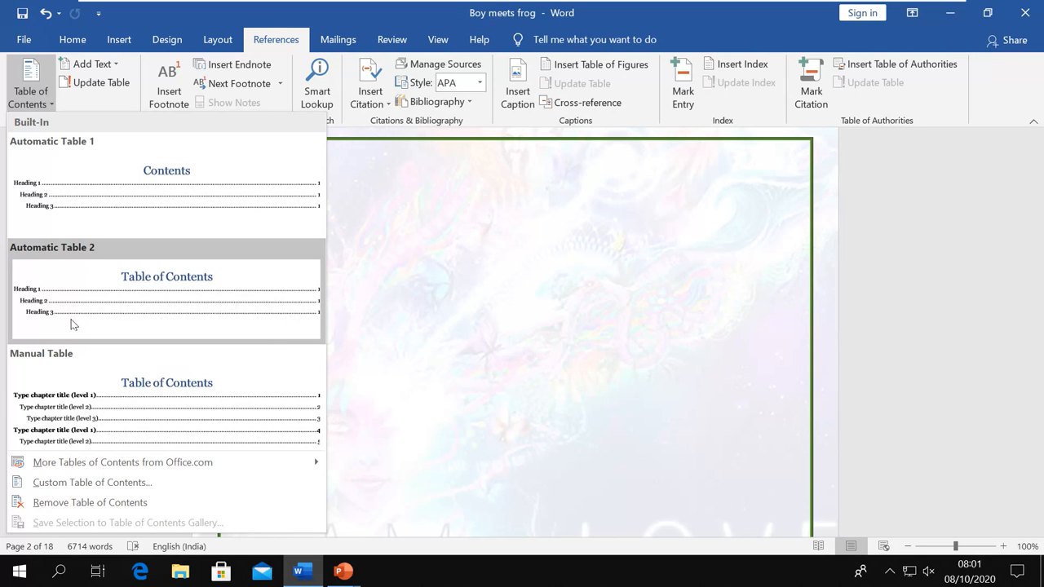
{"action": "left_click", "coordinate": [409, 306]}
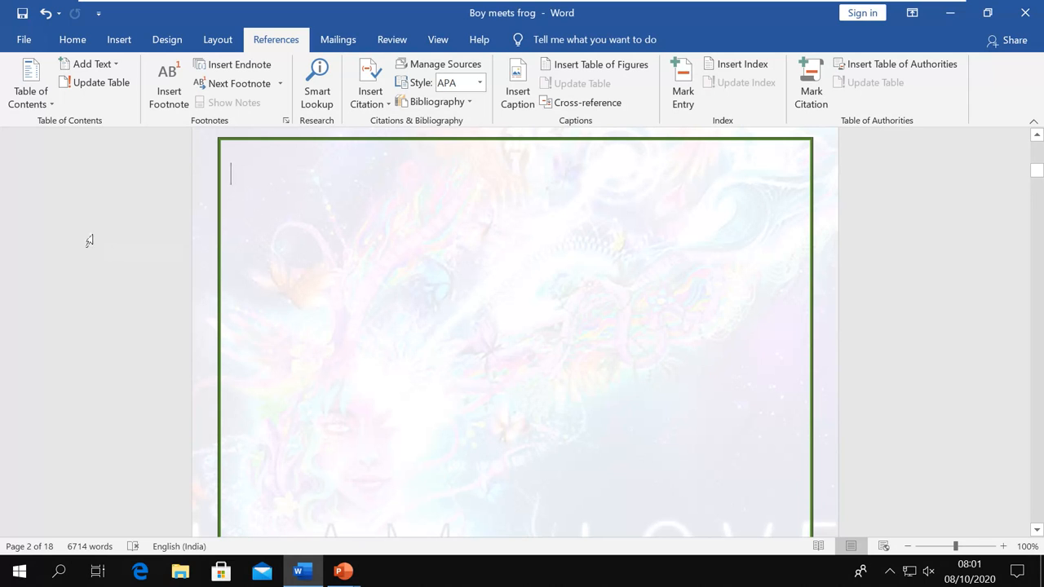
{"action": "left_click", "coordinate": [45, 111]}
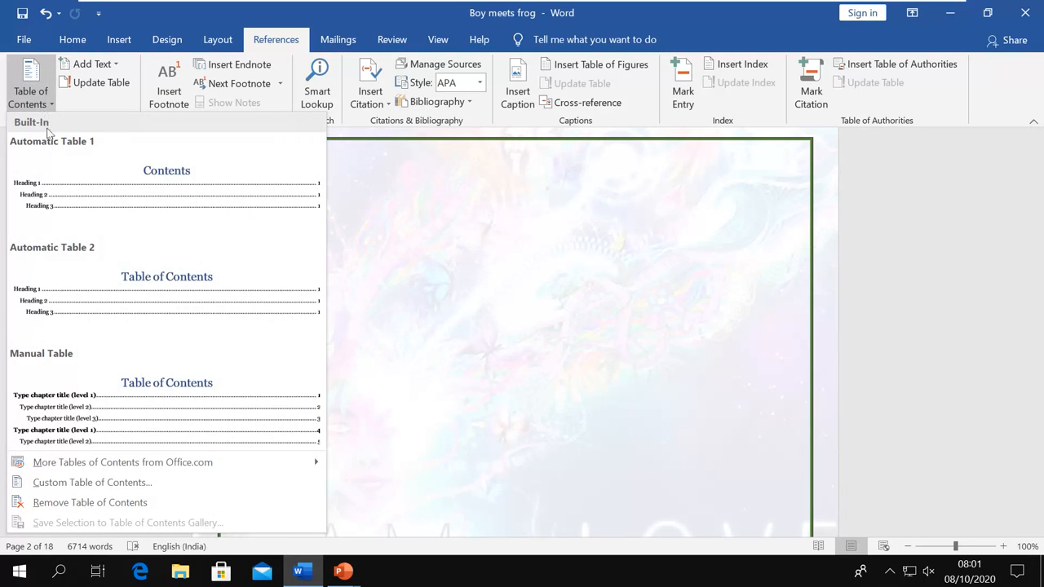
{"action": "left_click", "coordinate": [102, 279]}
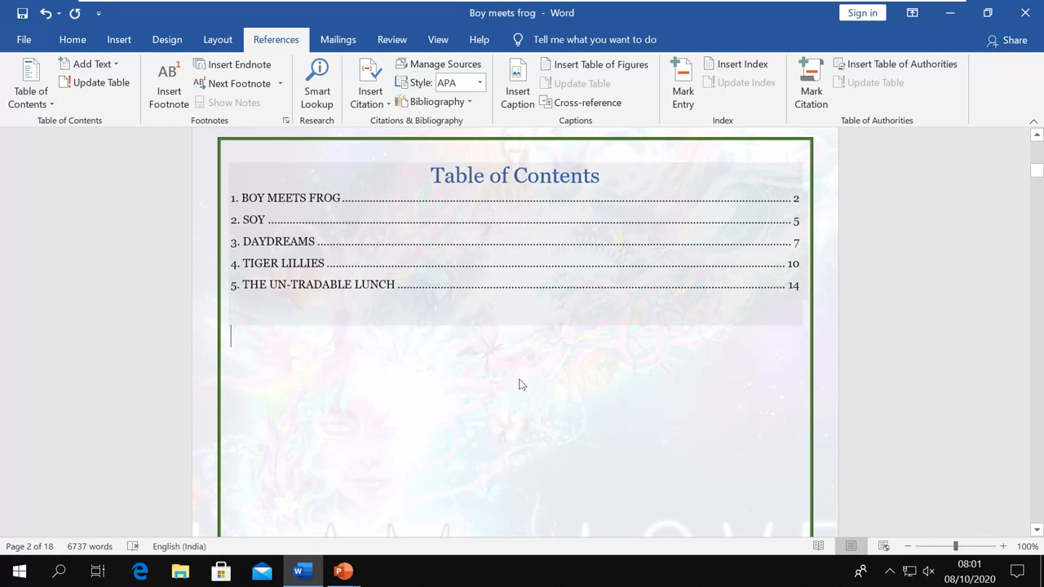
Check that the BOY MEETS FROG heading on page 3 uses the Heading 1 style
{"action": "scroll", "coordinate": [523, 384], "scroll_direction": "down", "scroll_amount": 3}
{"action": "scroll", "coordinate": [523, 386], "scroll_direction": "down", "scroll_amount": 15}
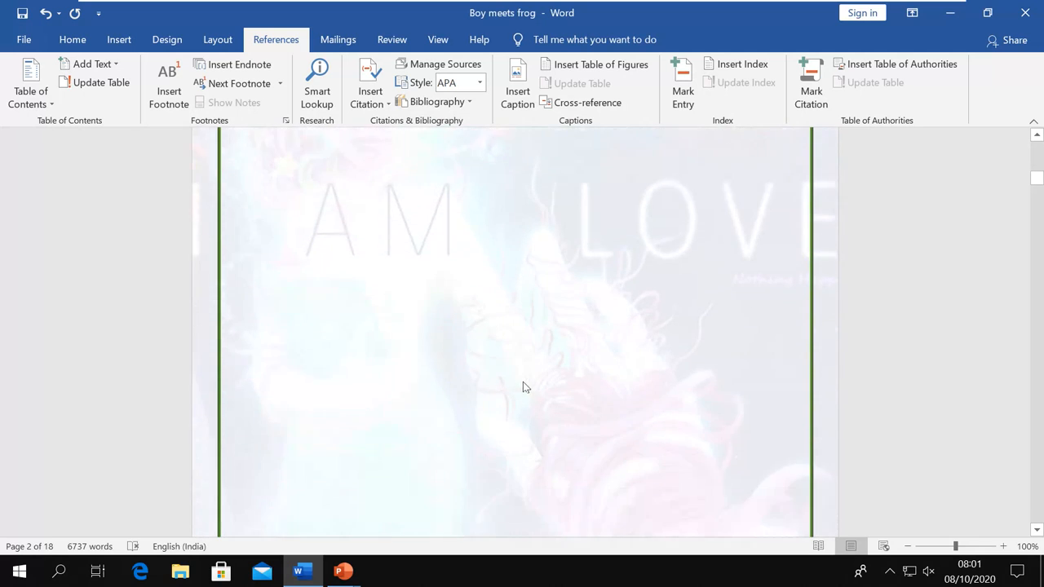
{"action": "scroll", "coordinate": [521, 381], "scroll_direction": "down", "scroll_amount": 2}
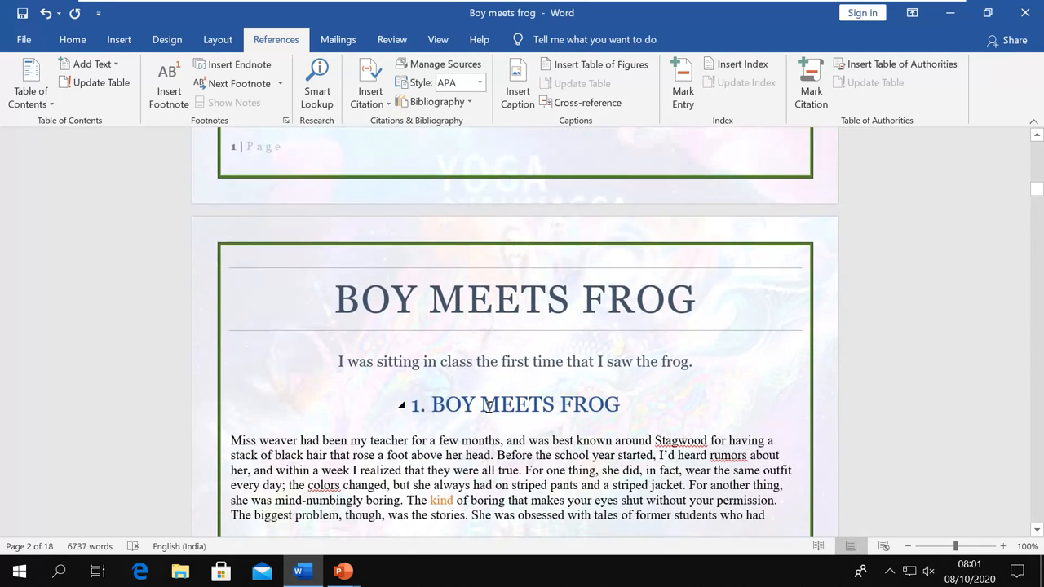
{"action": "left_click", "coordinate": [501, 406]}
{"action": "left_click", "coordinate": [79, 49]}
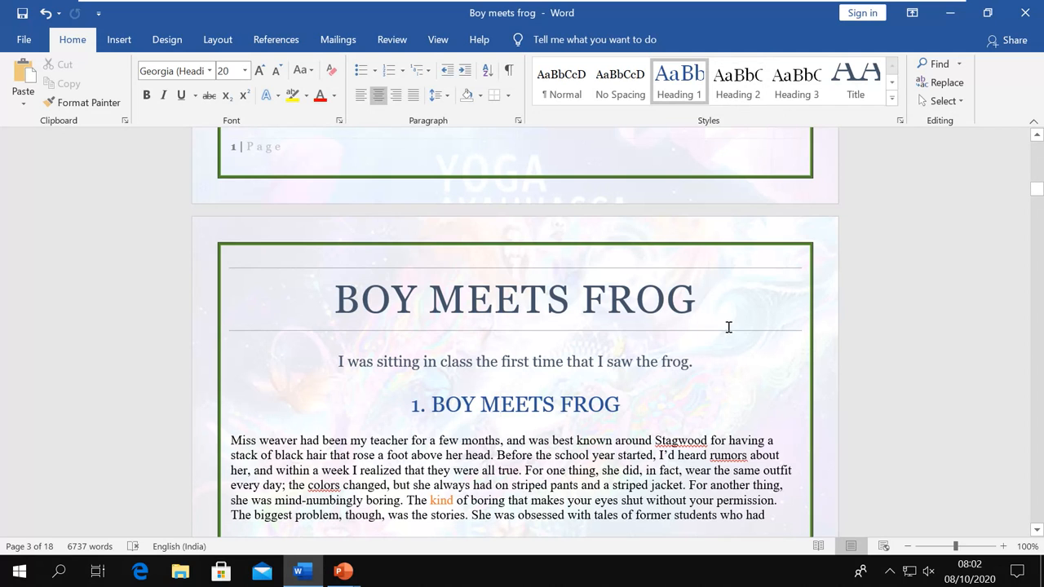
Go back up and place the cursor in the page 2 table of contents
{"action": "scroll", "coordinate": [704, 333], "scroll_direction": "up", "scroll_amount": 3}
{"action": "scroll", "coordinate": [703, 332], "scroll_direction": "up", "scroll_amount": 10}
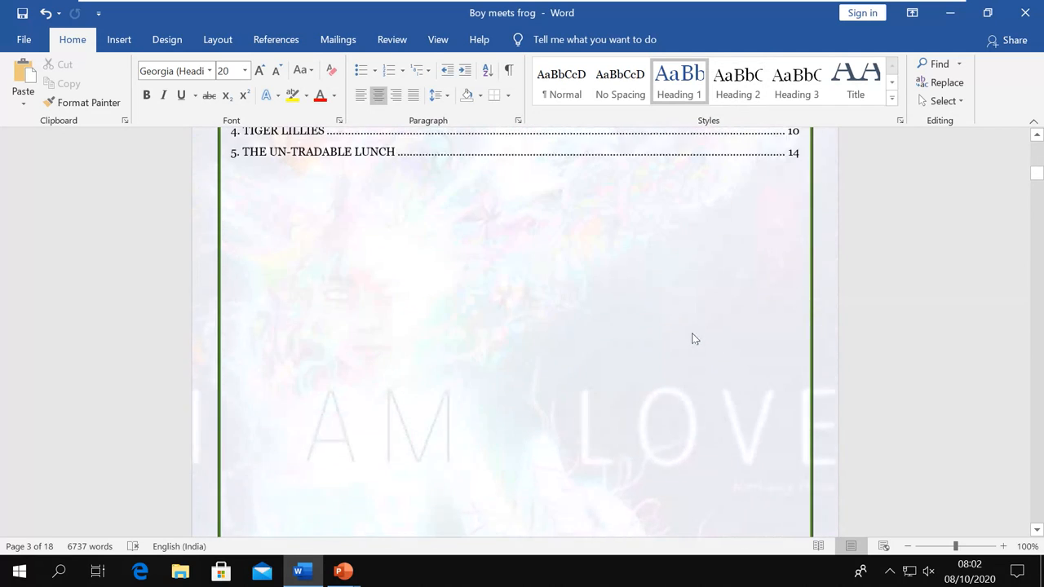
{"action": "left_click", "coordinate": [344, 341]}
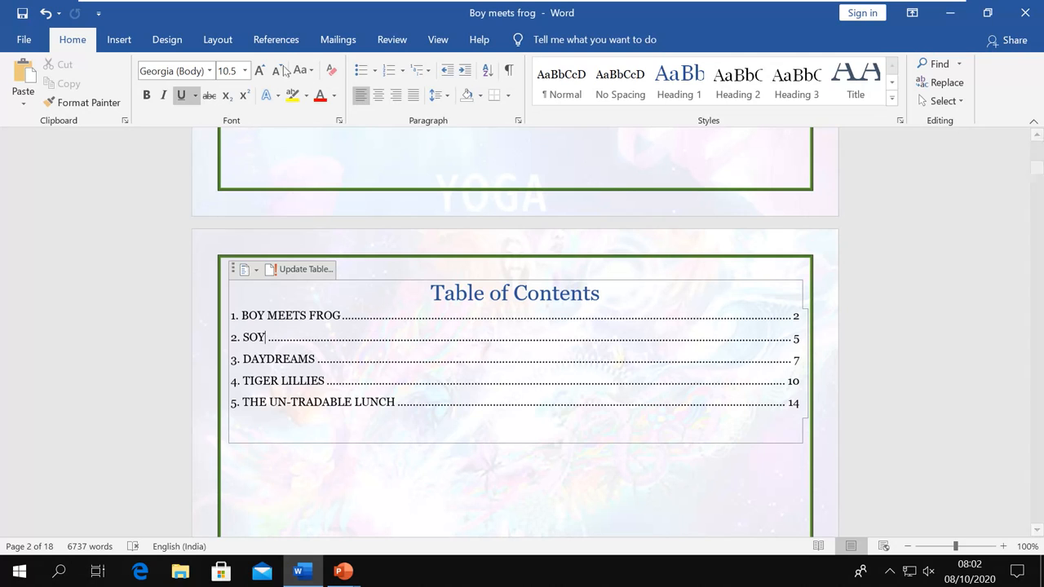
Update the entire table of contents so all five chapter entries are rebuilt
{"action": "left_click", "coordinate": [277, 39]}
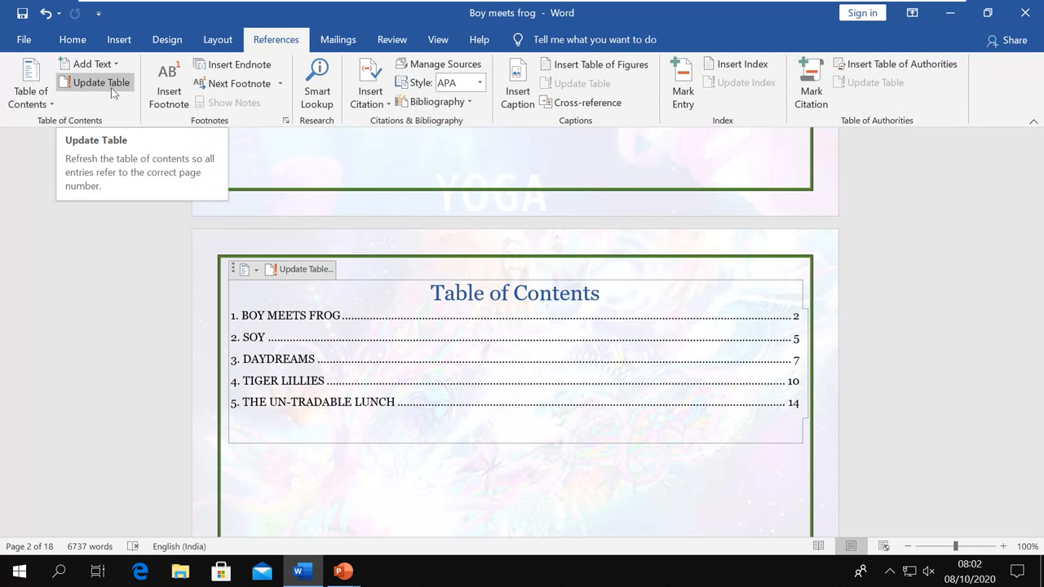
{"action": "left_click", "coordinate": [311, 274]}
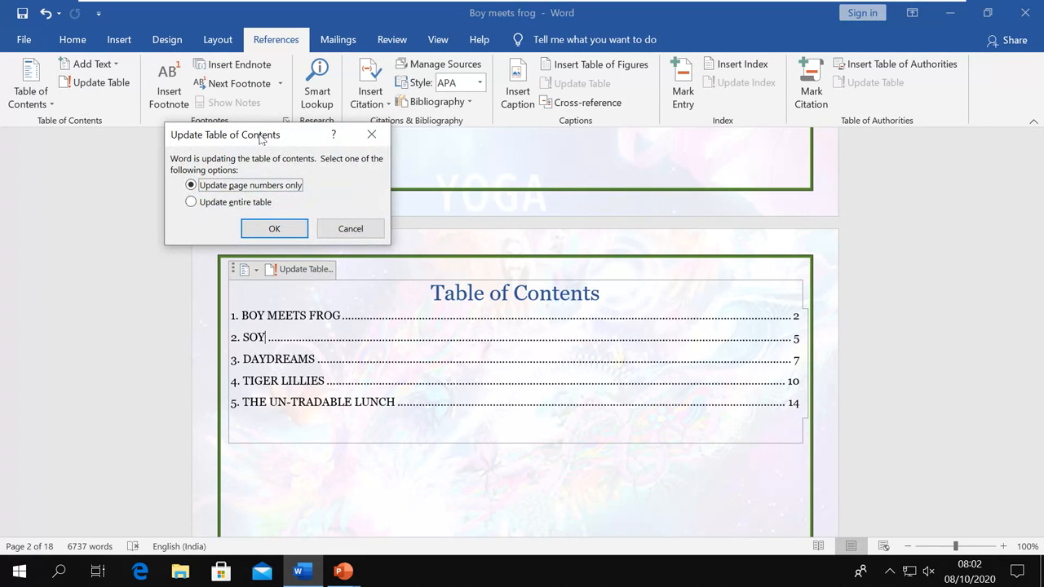
{"action": "left_click_drag", "start_coordinate": [263, 140], "coordinate": [538, 180]}
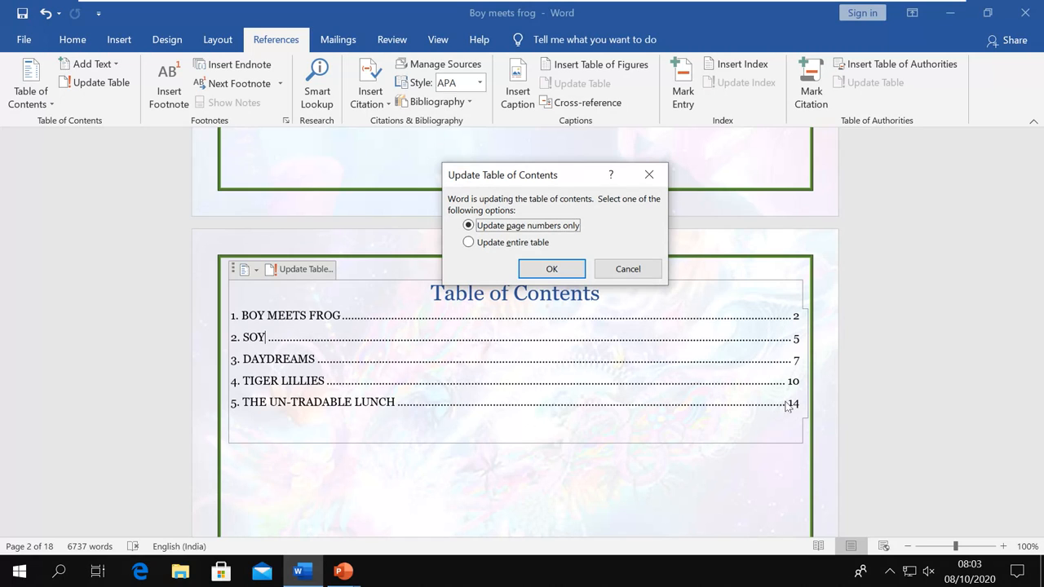
{"action": "left_click", "coordinate": [469, 243]}
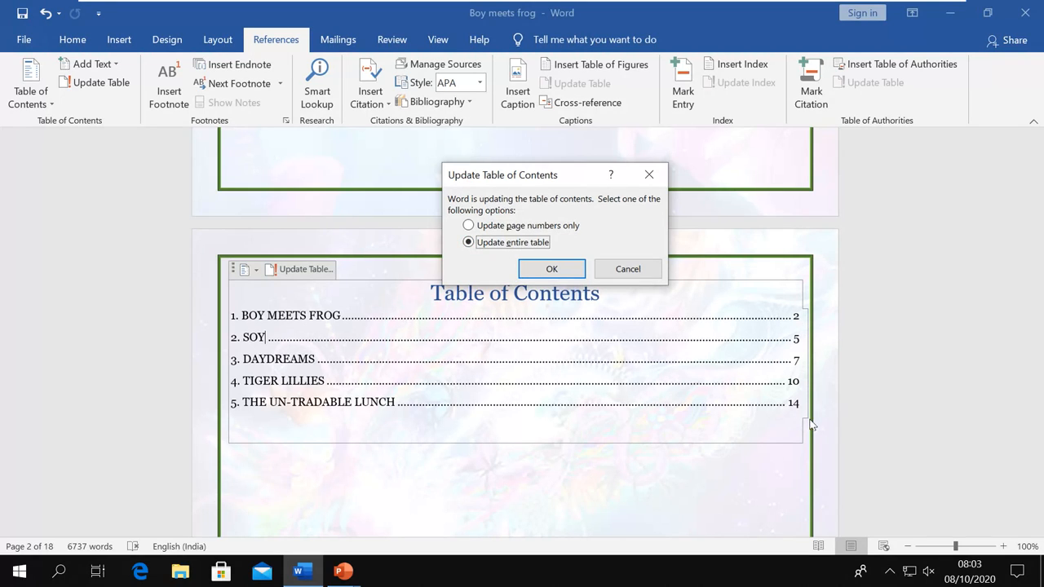
{"action": "left_click", "coordinate": [646, 274]}
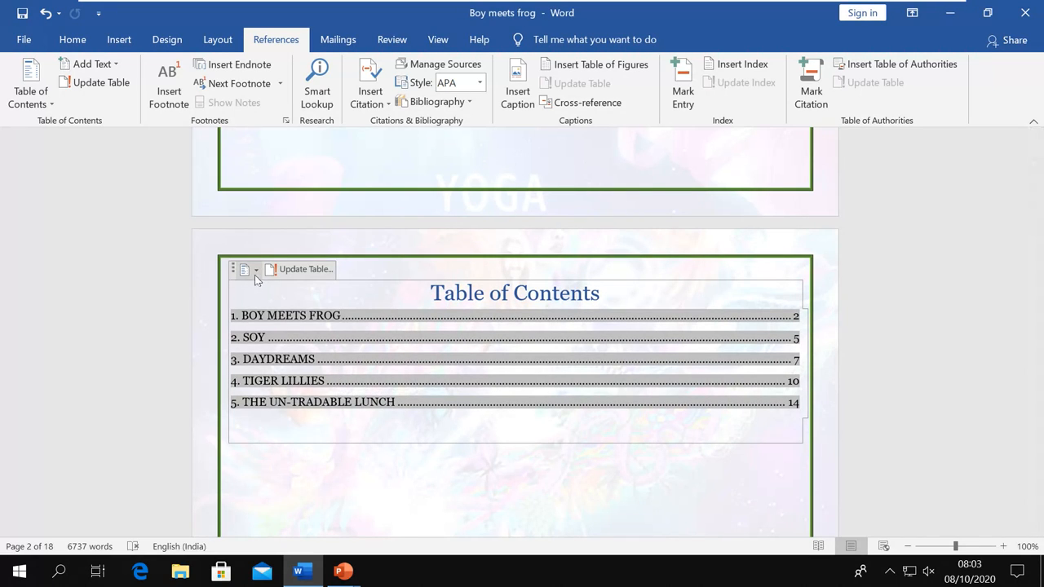
{"action": "left_click", "coordinate": [255, 272]}
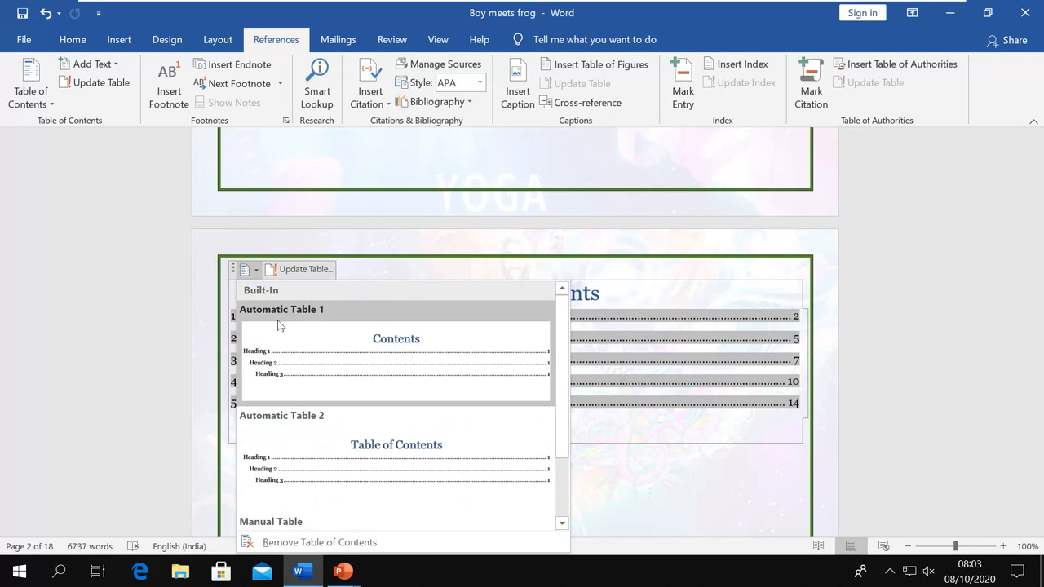
Switch the table of contents to Automatic Table 1, then remove it from page 2
{"action": "left_click", "coordinate": [348, 356]}
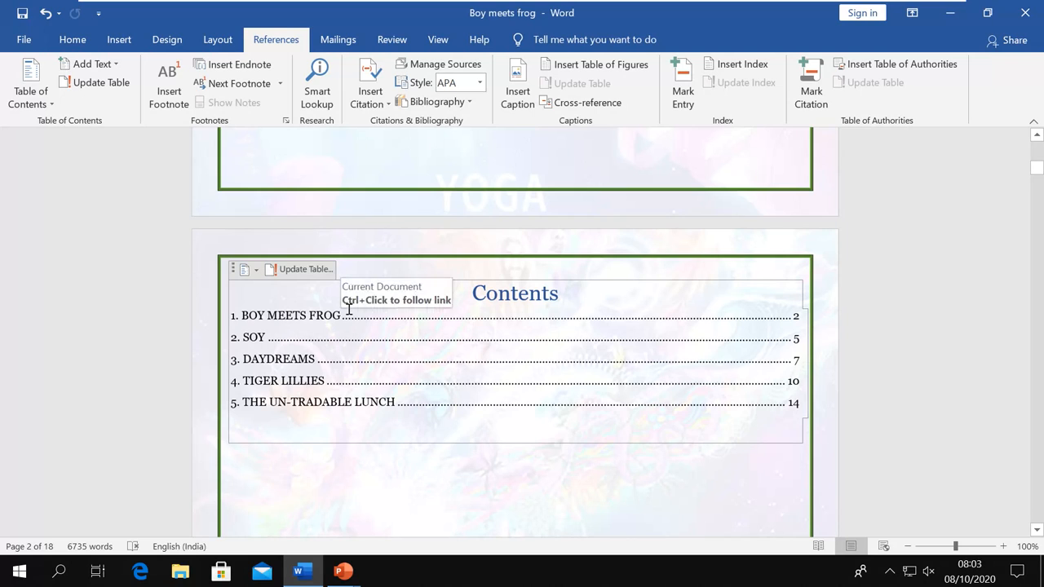
{"action": "left_click", "coordinate": [250, 270]}
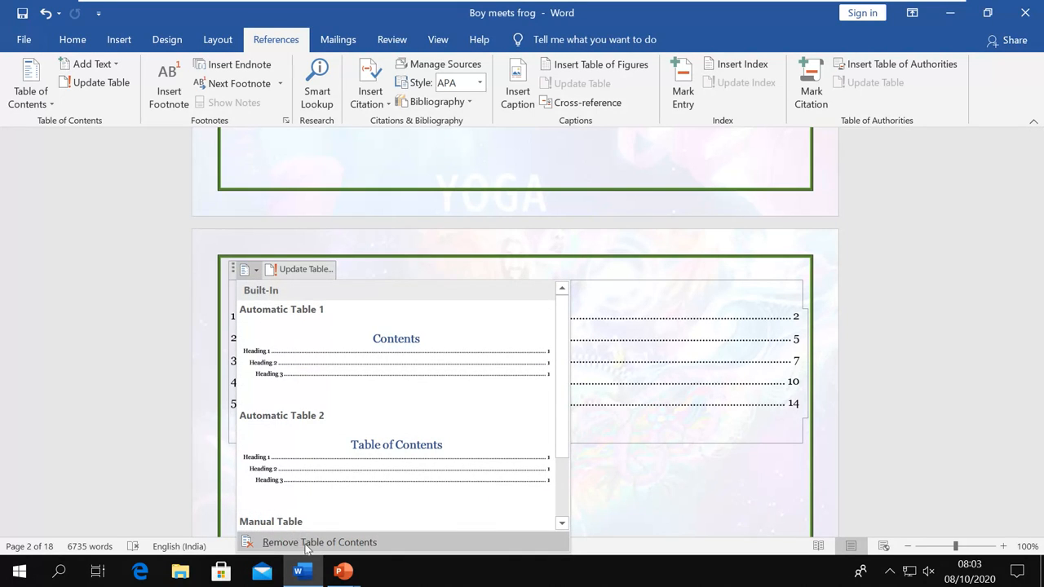
{"action": "left_click", "coordinate": [41, 104]}
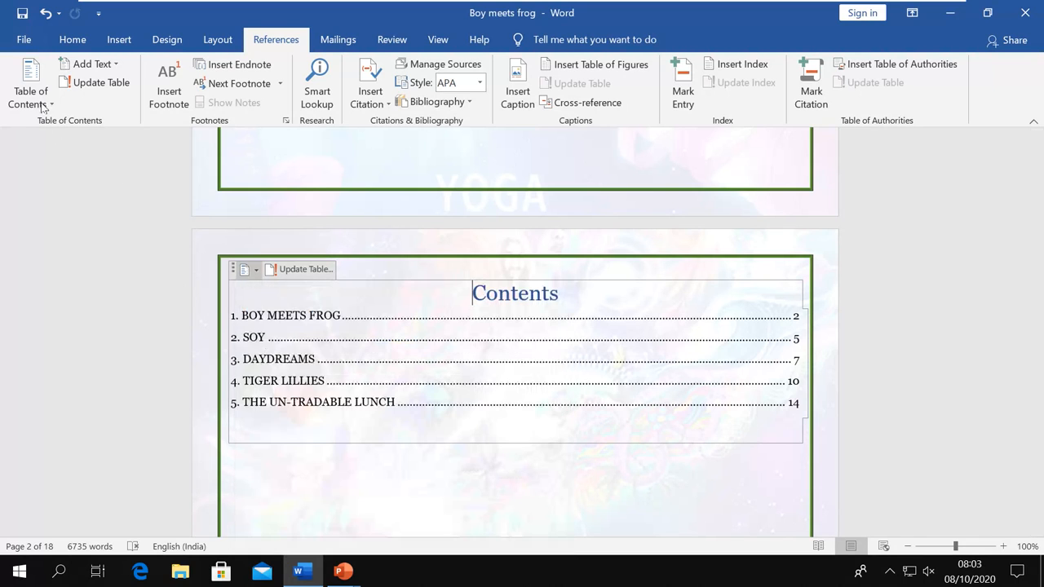
{"action": "left_click", "coordinate": [41, 105]}
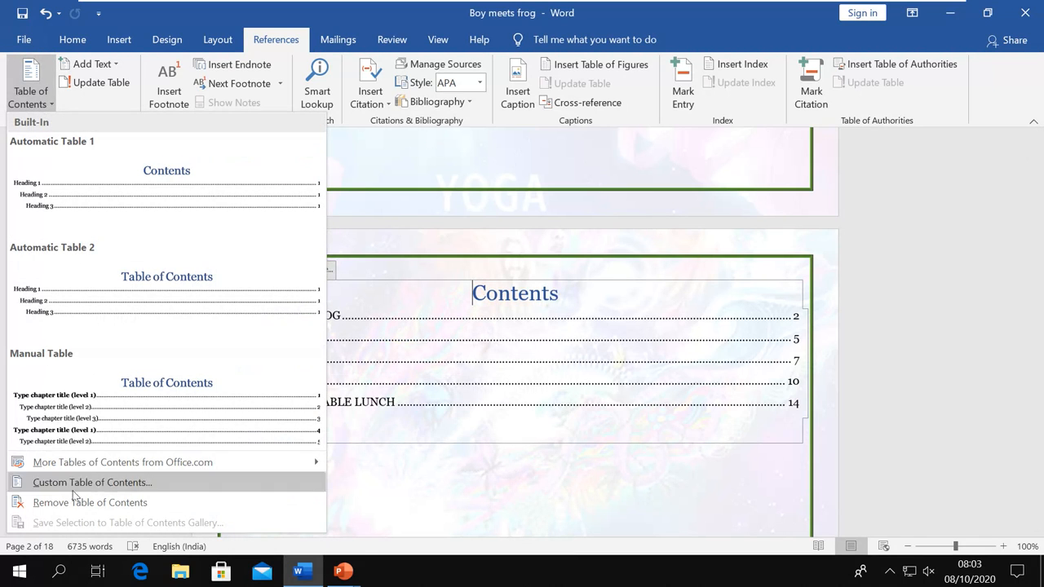
{"action": "left_click", "coordinate": [155, 510]}
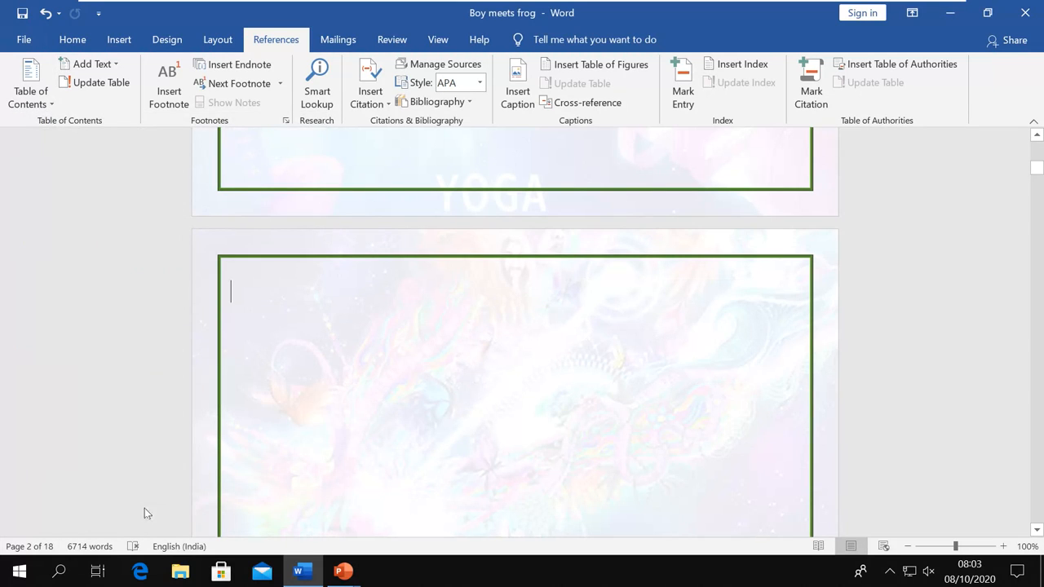
{"action": "left_click", "coordinate": [49, 109]}
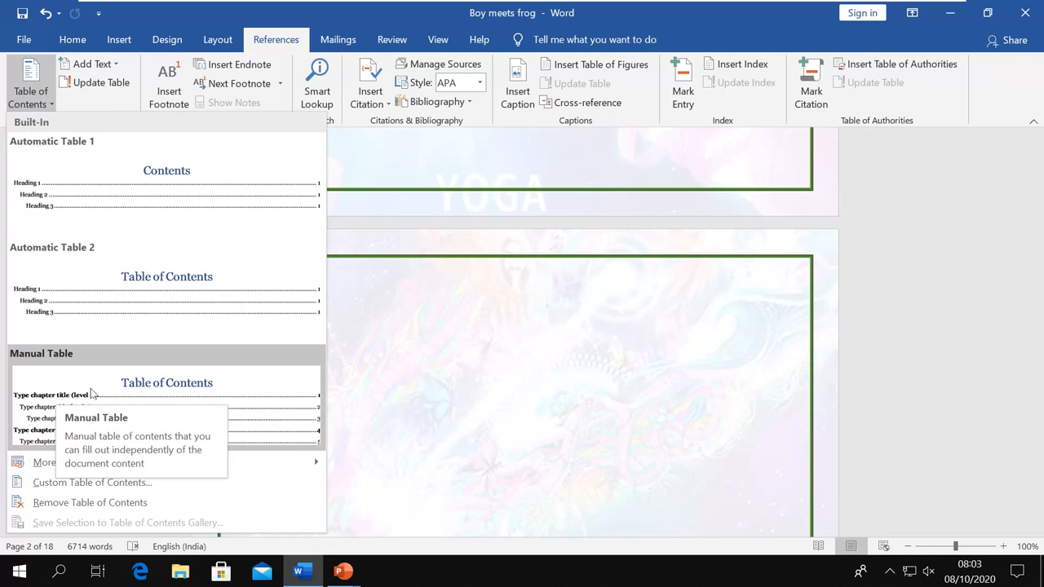
{"action": "left_click", "coordinate": [91, 394]}
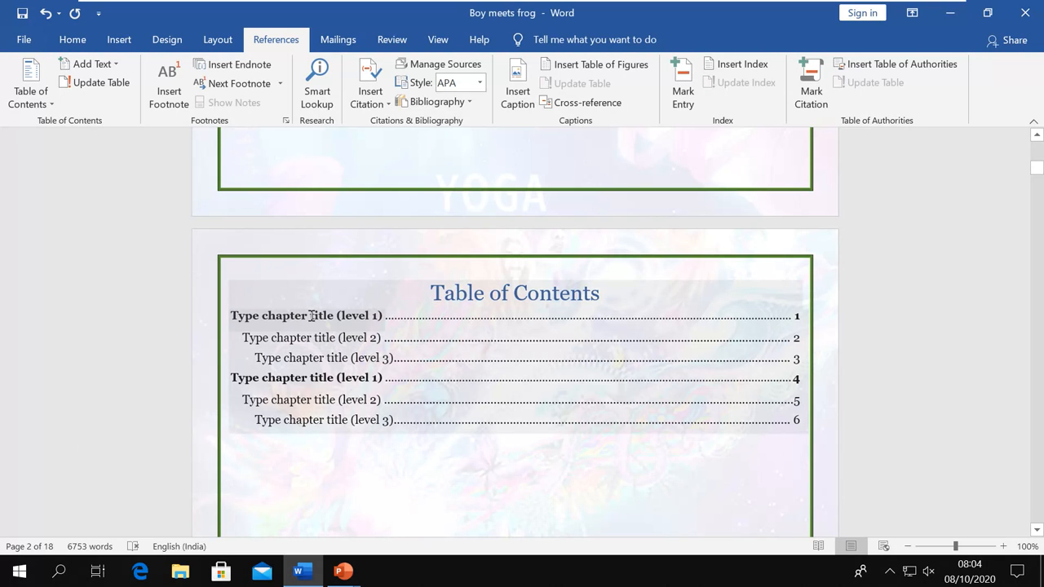
{"action": "left_click", "coordinate": [312, 316]}
{"action": "key", "text": "Delete"}
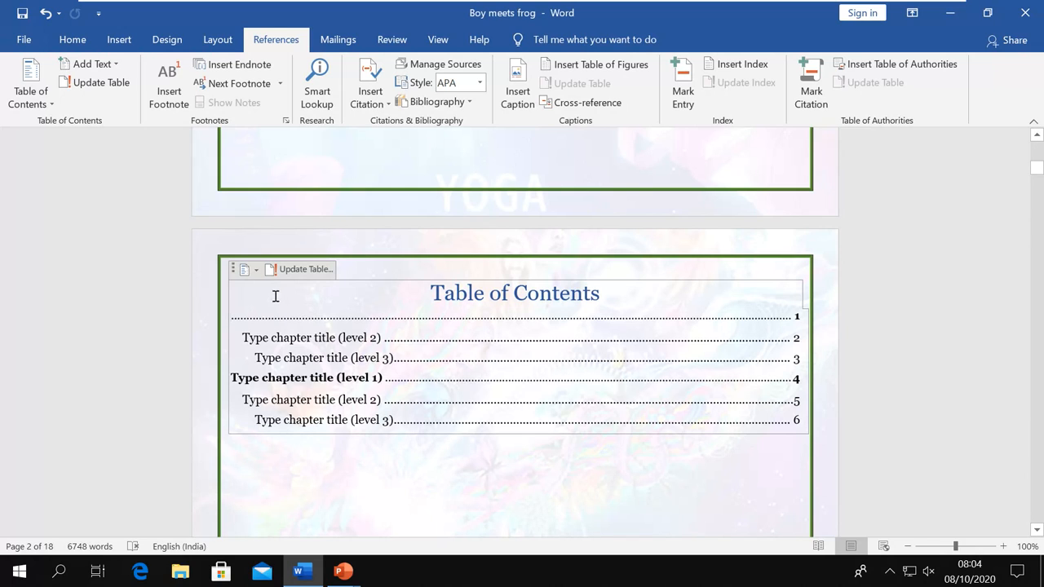
{"action": "left_click", "coordinate": [248, 269]}
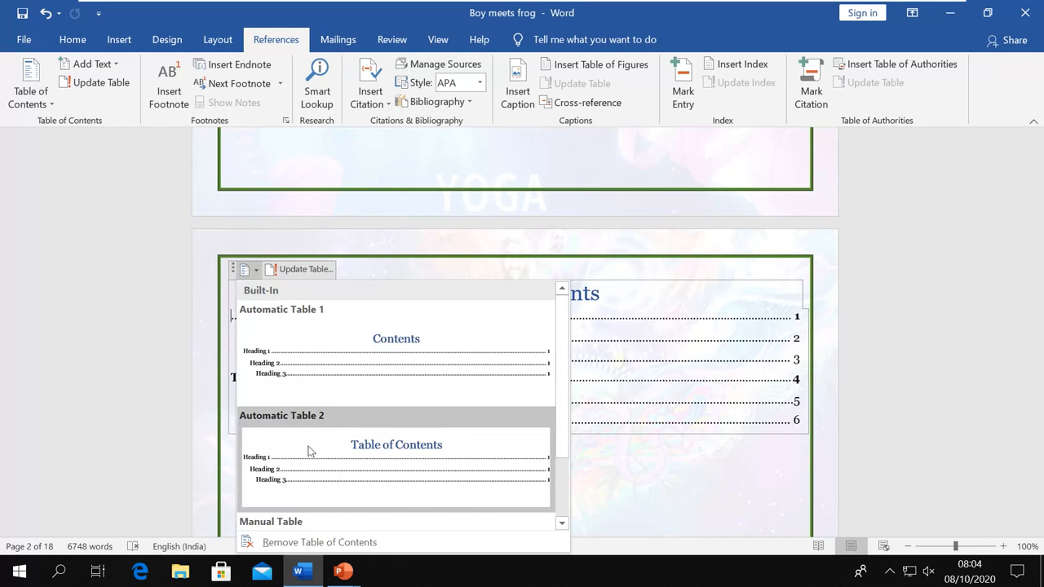
{"action": "left_click", "coordinate": [308, 451]}
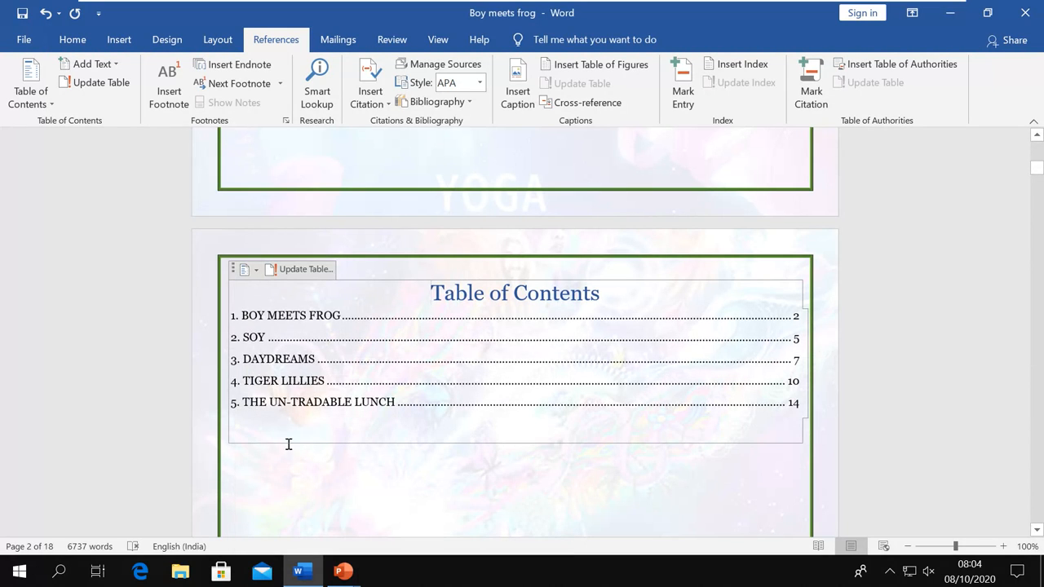
{"action": "left_click", "coordinate": [51, 104]}
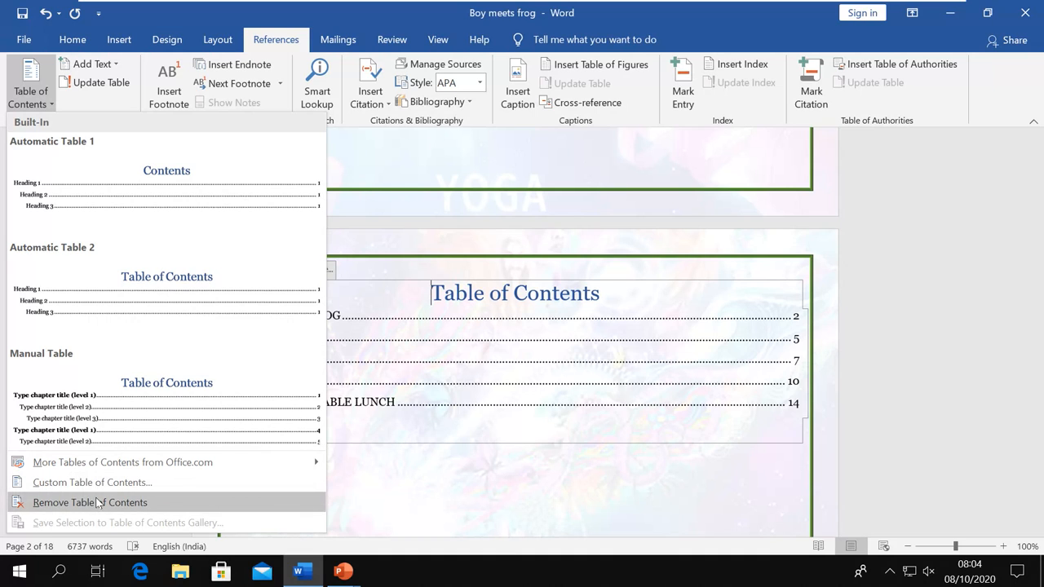
{"action": "left_click", "coordinate": [96, 502]}
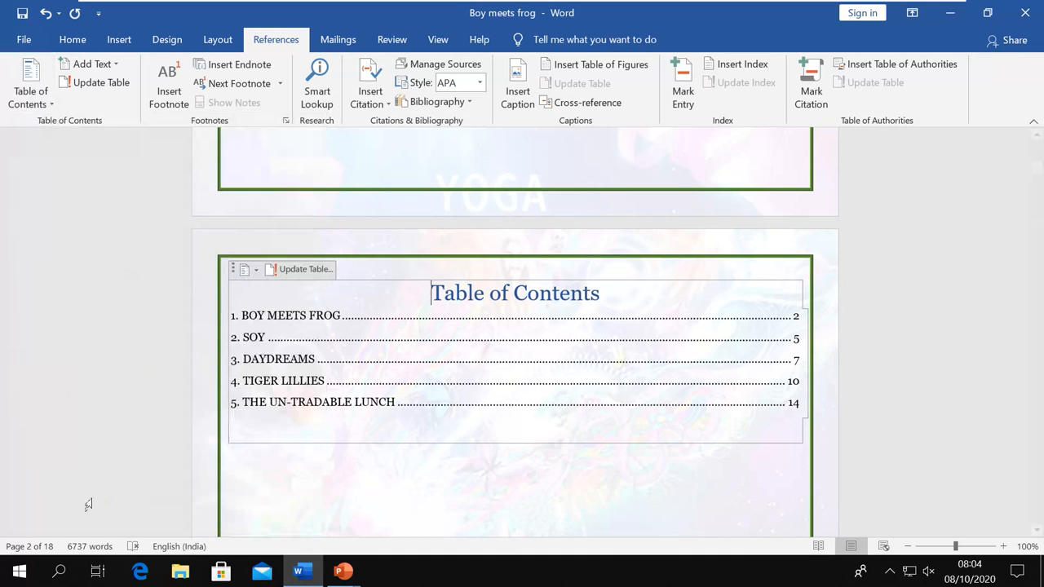
In the Custom Table of Contents dialog, keep hyperlinks, page numbers and right alignment on
{"action": "left_click", "coordinate": [51, 107]}
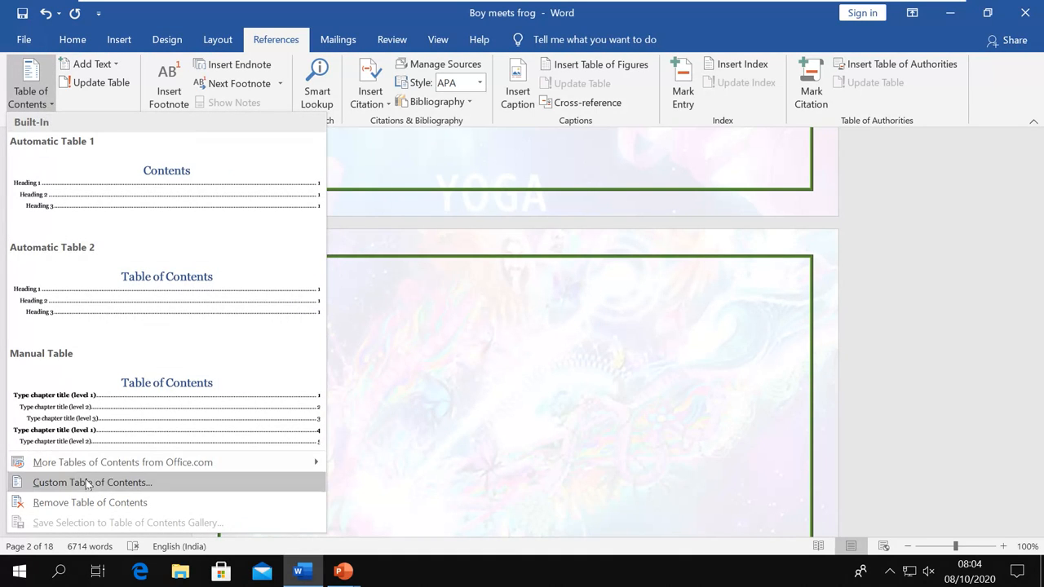
{"action": "left_click", "coordinate": [137, 482]}
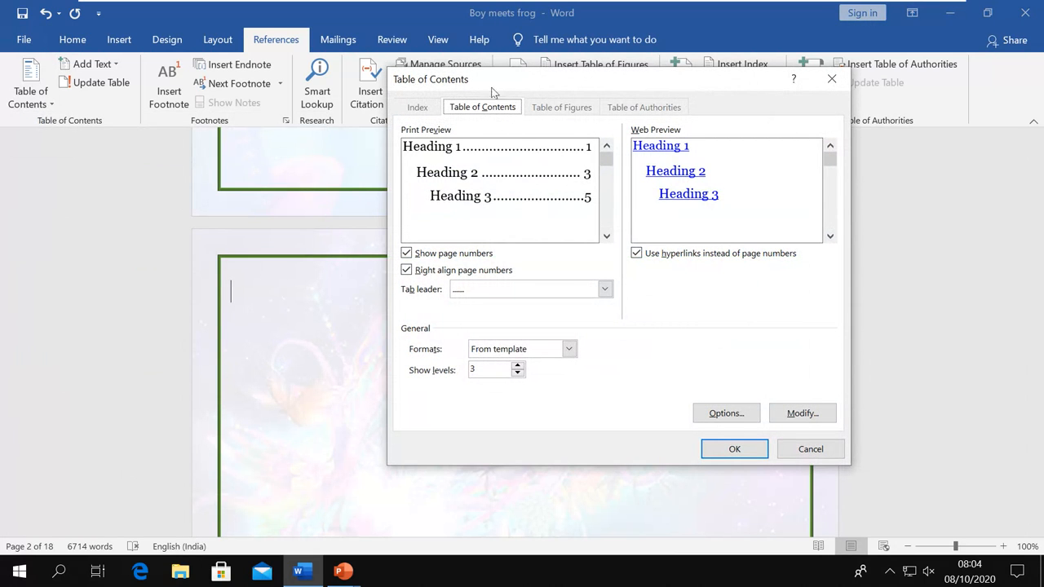
{"action": "left_click_drag", "start_coordinate": [492, 84], "coordinate": [421, 97]}
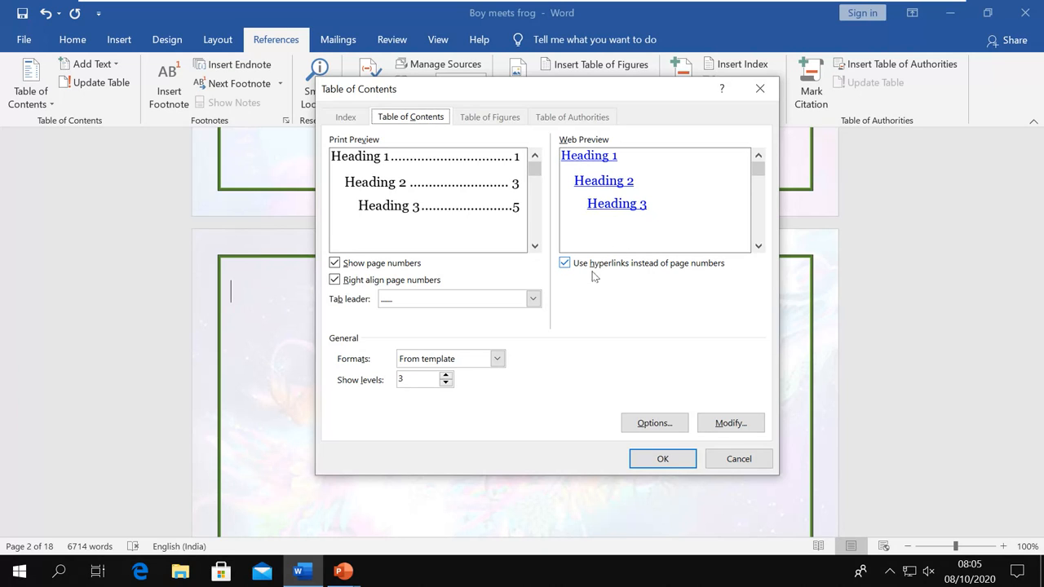
{"action": "left_click", "coordinate": [566, 265]}
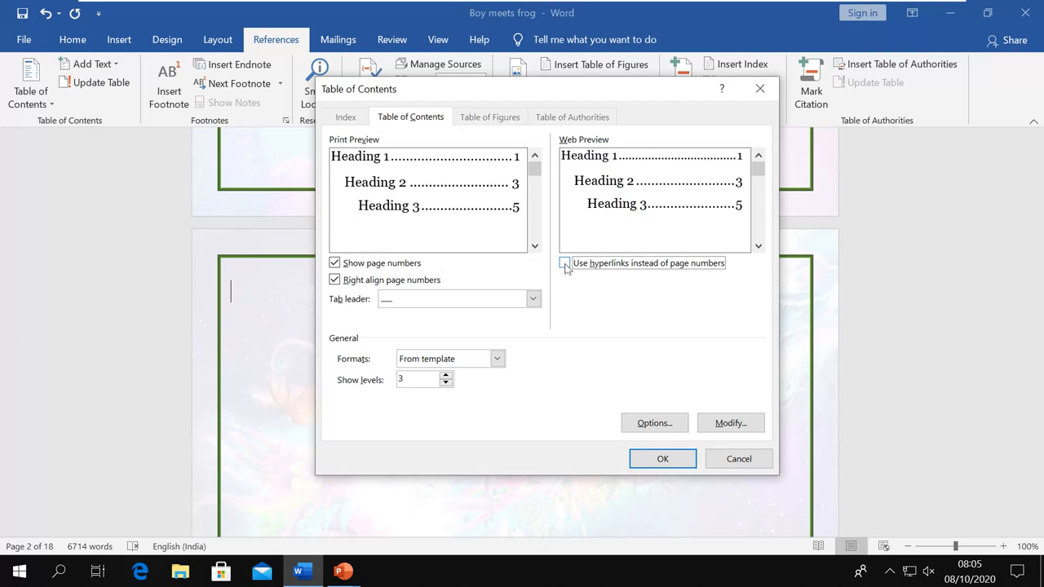
{"action": "left_click", "coordinate": [565, 265]}
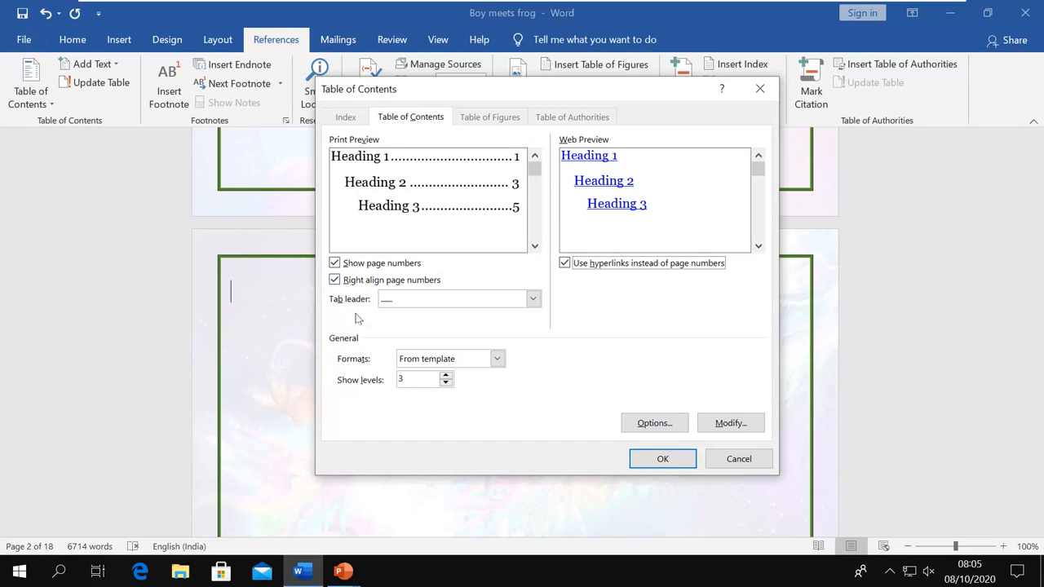
{"action": "left_click", "coordinate": [333, 263]}
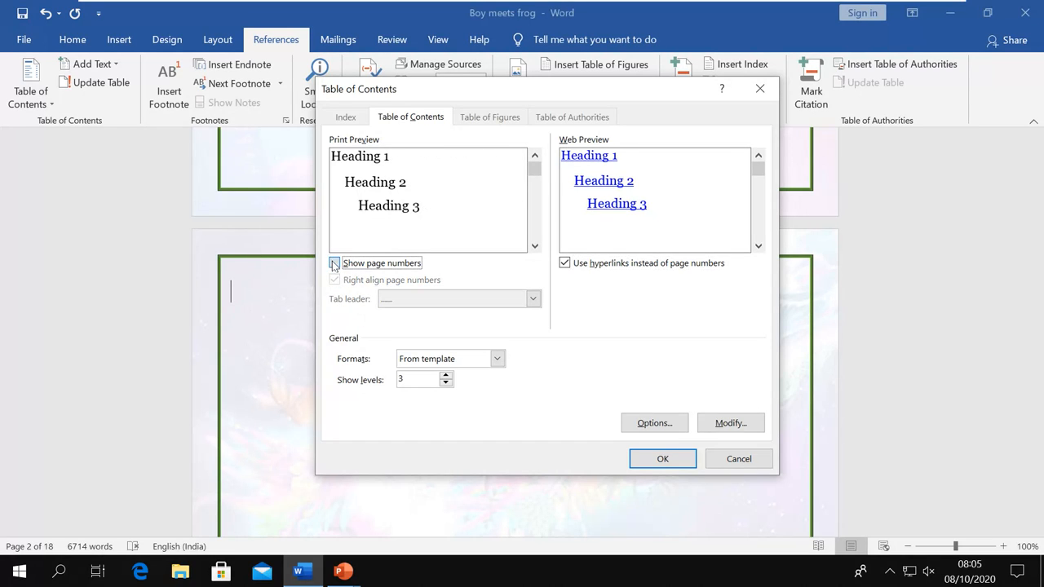
{"action": "left_click", "coordinate": [333, 264]}
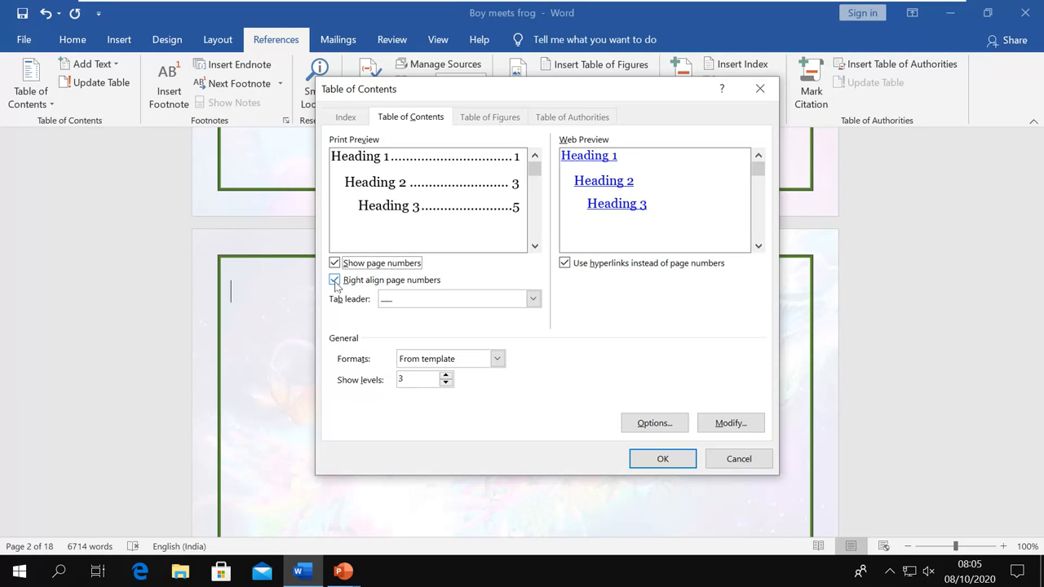
{"action": "left_click", "coordinate": [335, 281]}
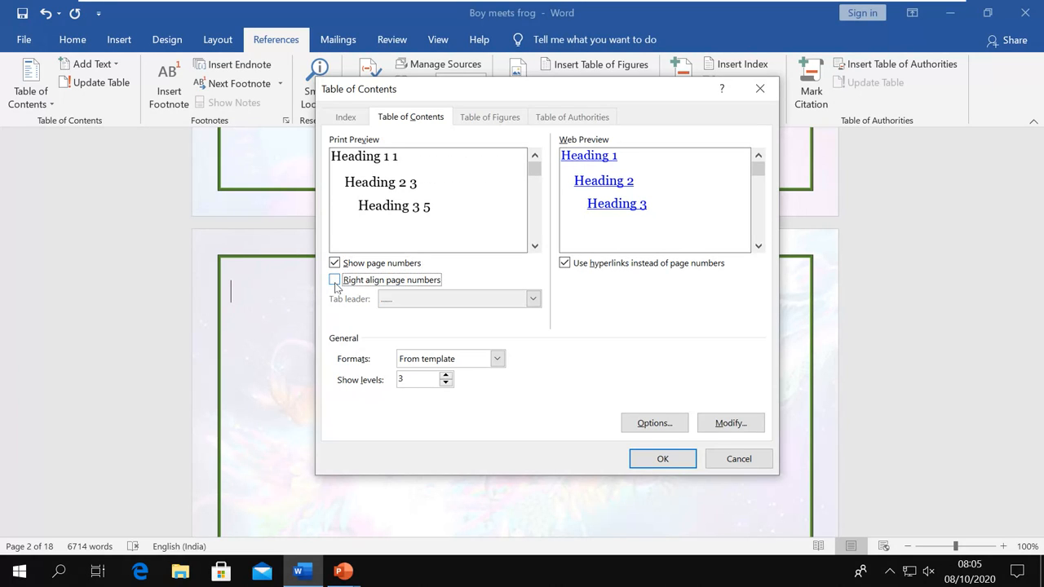
{"action": "left_click", "coordinate": [335, 281]}
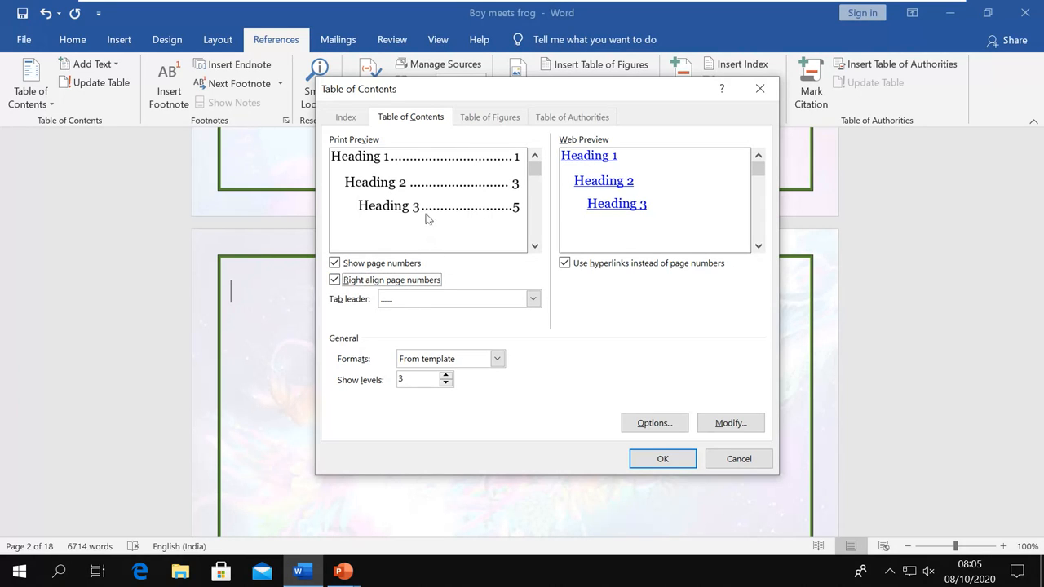
Set the tab leader to a solid underline
{"action": "left_click", "coordinate": [533, 300]}
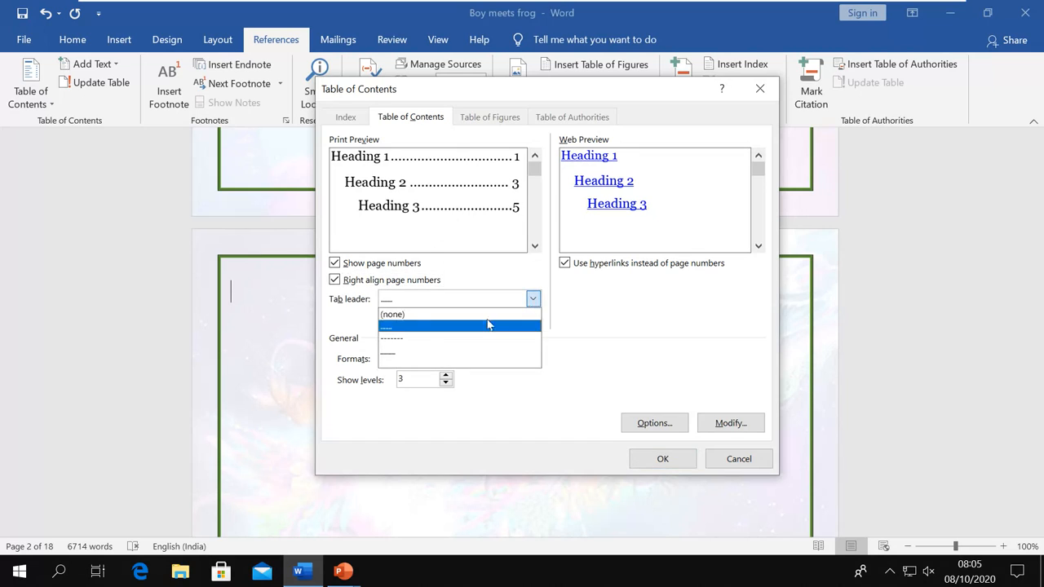
{"action": "left_click", "coordinate": [416, 346]}
{"action": "left_click", "coordinate": [530, 303]}
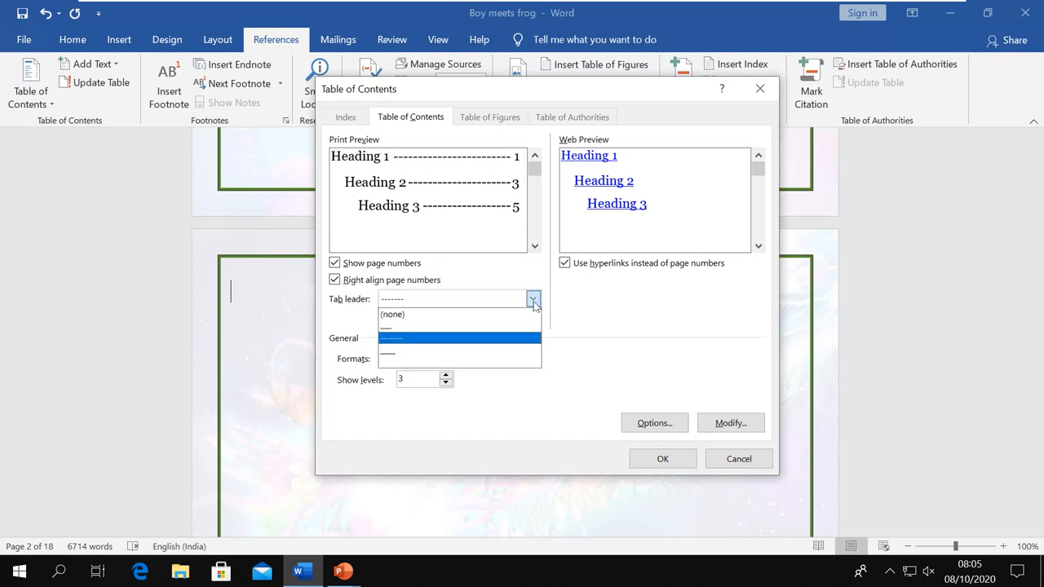
{"action": "left_click", "coordinate": [418, 362]}
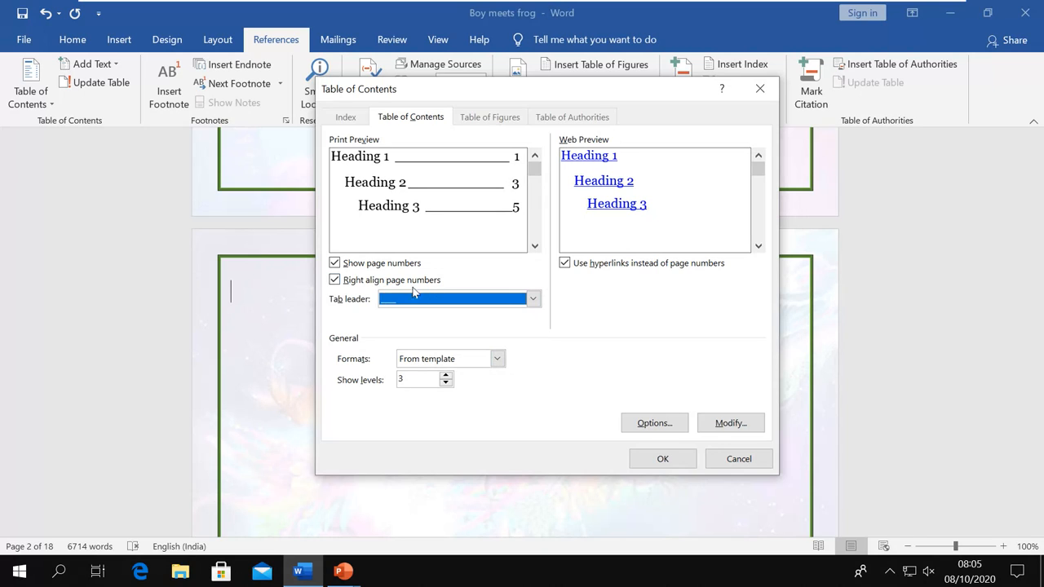
Compare the Classic, Fancy and Modern formats, then set the format to Distinctive
{"action": "left_click", "coordinate": [497, 360]}
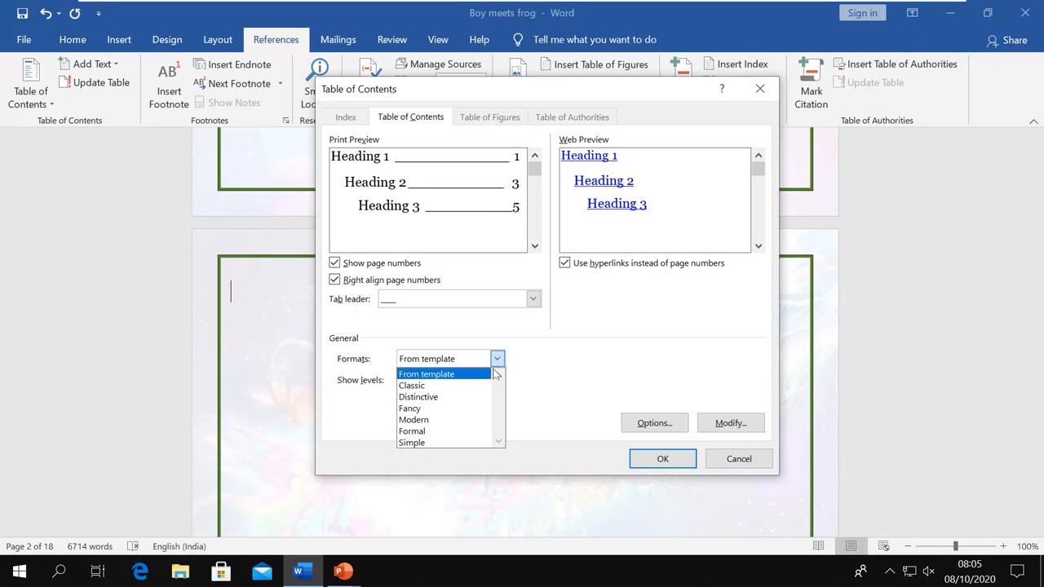
{"action": "left_click", "coordinate": [461, 385]}
{"action": "left_click", "coordinate": [498, 359]}
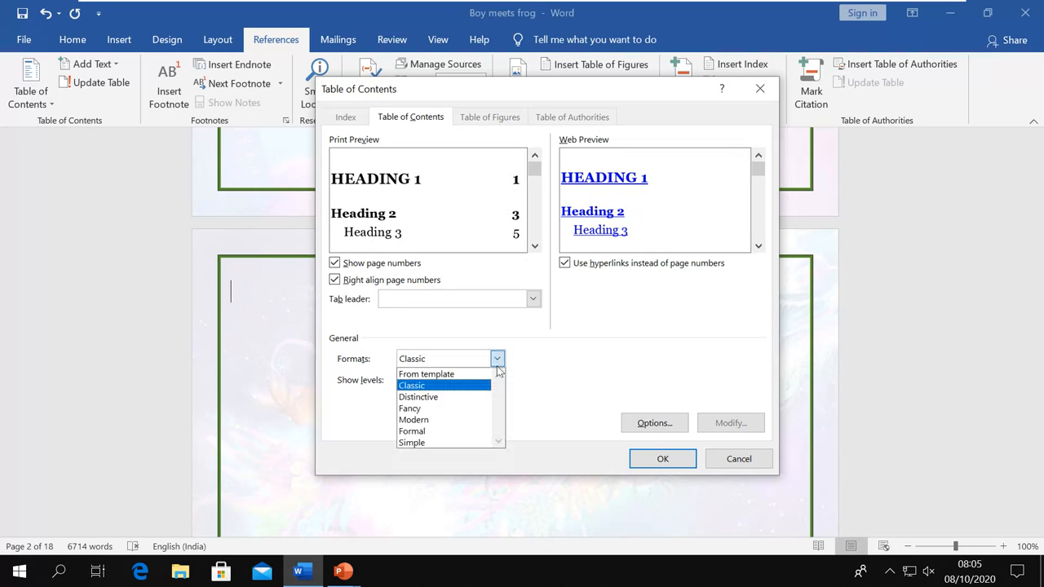
{"action": "left_click", "coordinate": [441, 400]}
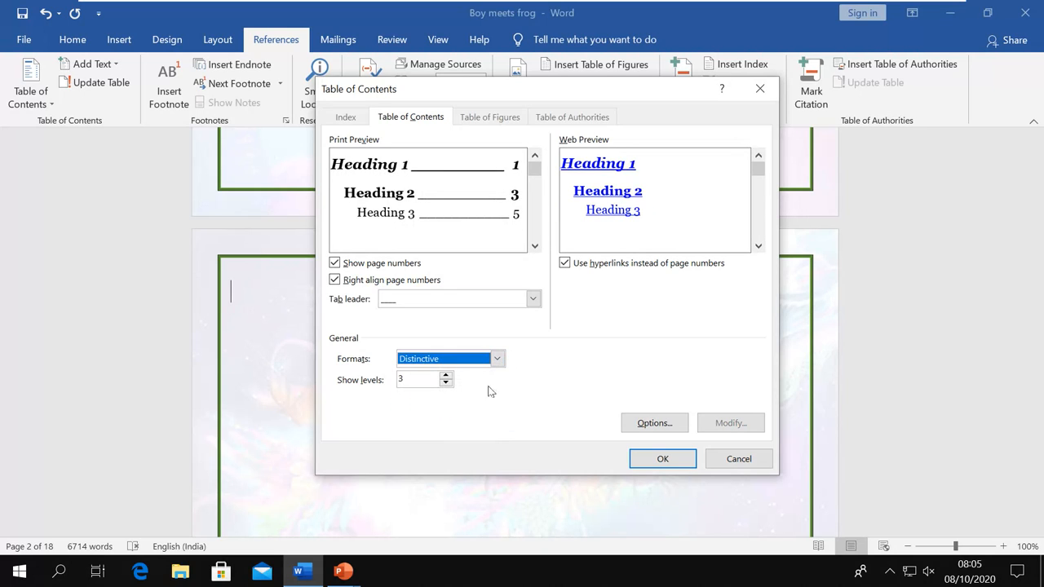
{"action": "left_click", "coordinate": [497, 361]}
{"action": "left_click", "coordinate": [449, 410]}
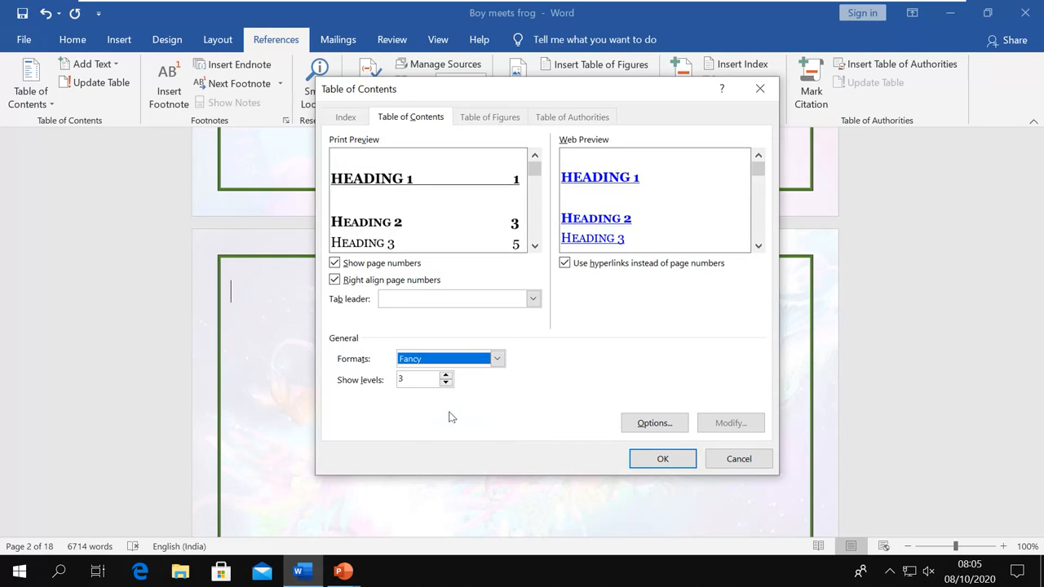
{"action": "left_click", "coordinate": [497, 359]}
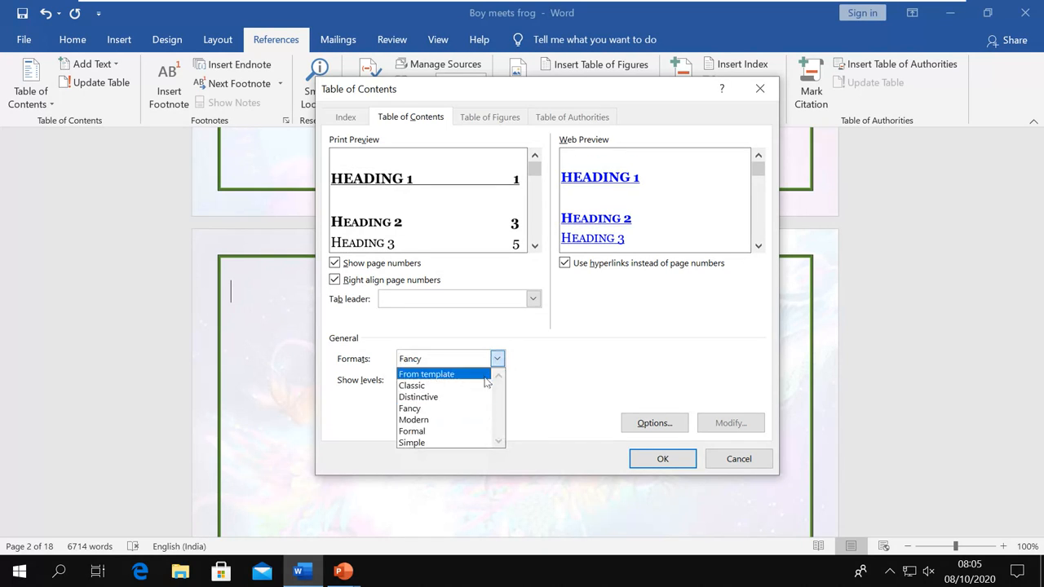
{"action": "left_click", "coordinate": [445, 420]}
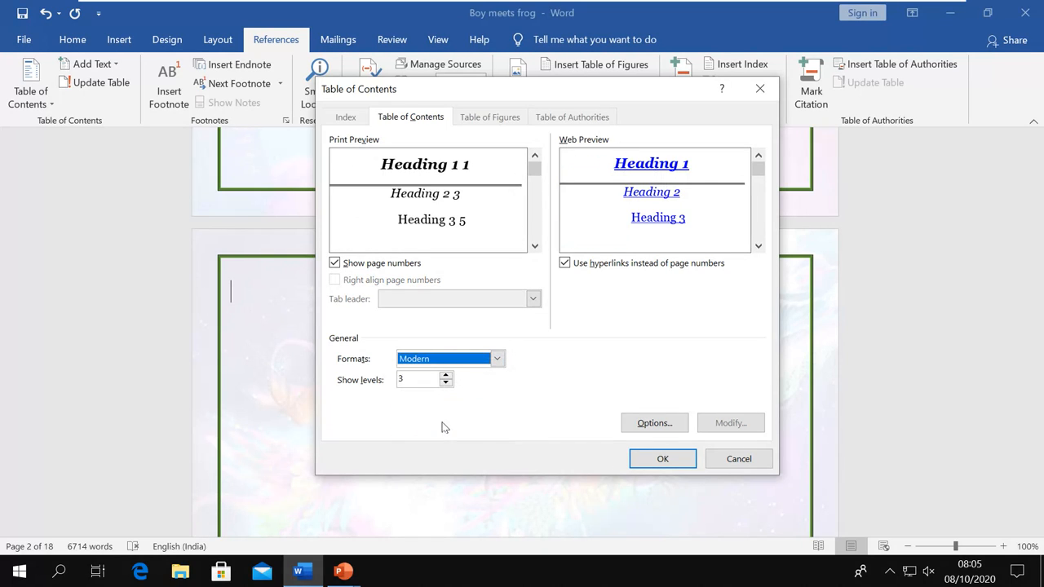
{"action": "left_click", "coordinate": [496, 363]}
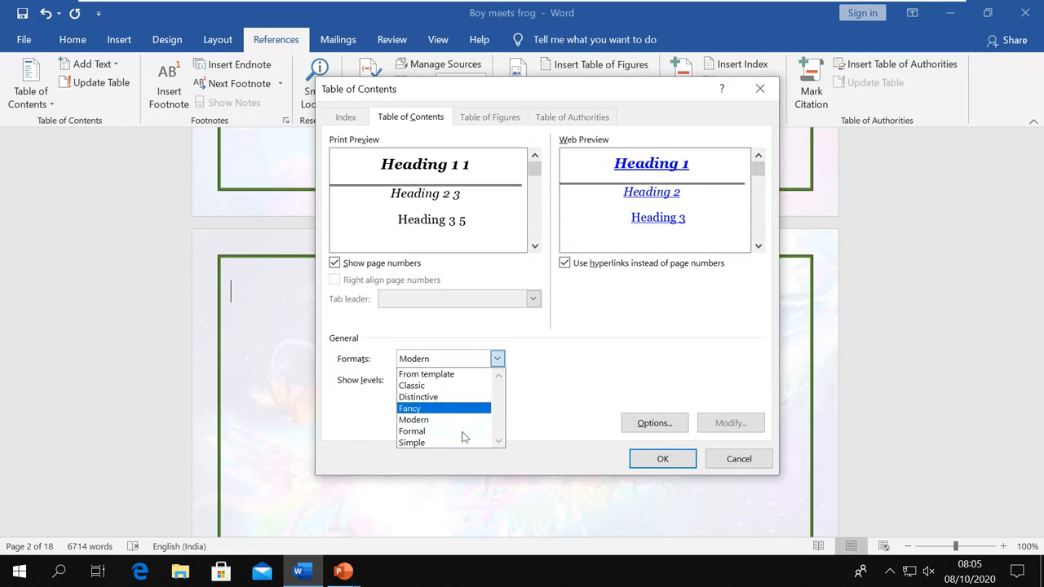
{"action": "left_click", "coordinate": [451, 397]}
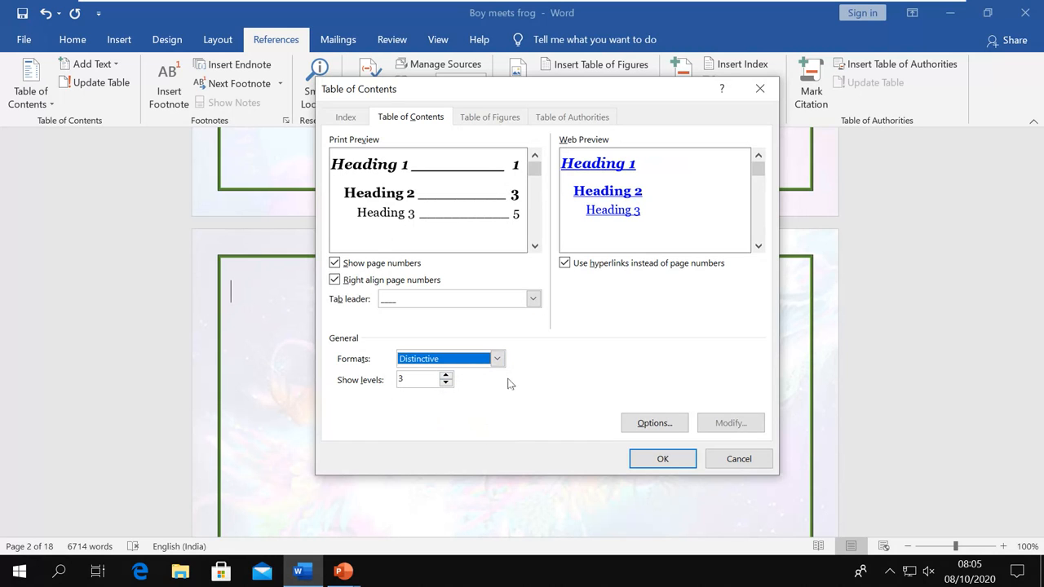
Insert the Distinctive table of contents with five numbered chapters and underline leaders to pages 2–14
{"action": "left_click", "coordinate": [655, 457]}
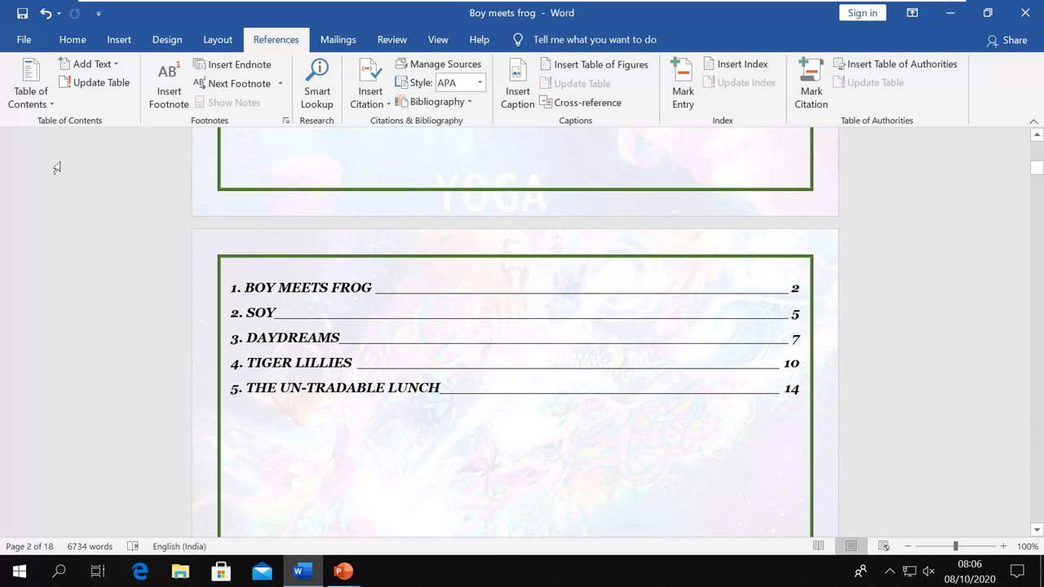
{"action": "left_click", "coordinate": [98, 70]}
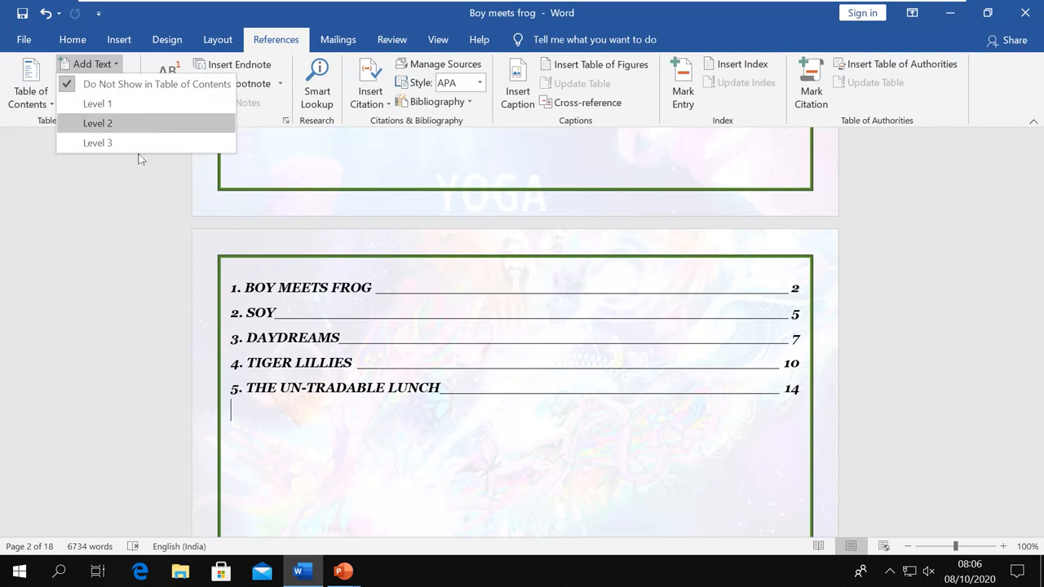
{"action": "left_click", "coordinate": [115, 206]}
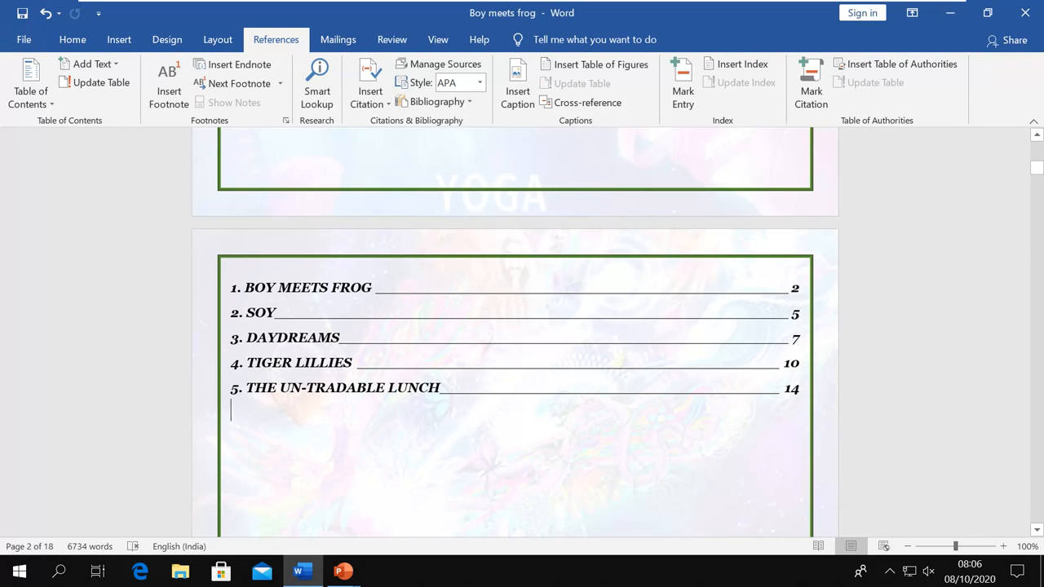
Insert an Automatic Table 2 contents, then undo it with Ctrl+Z
{"action": "left_click", "coordinate": [46, 110]}
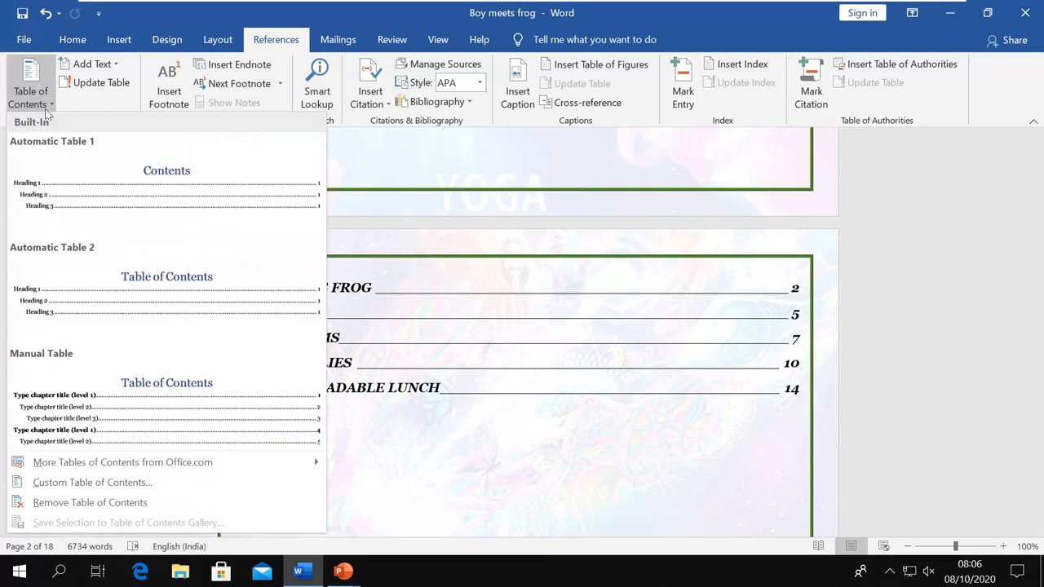
{"action": "left_click", "coordinate": [115, 307]}
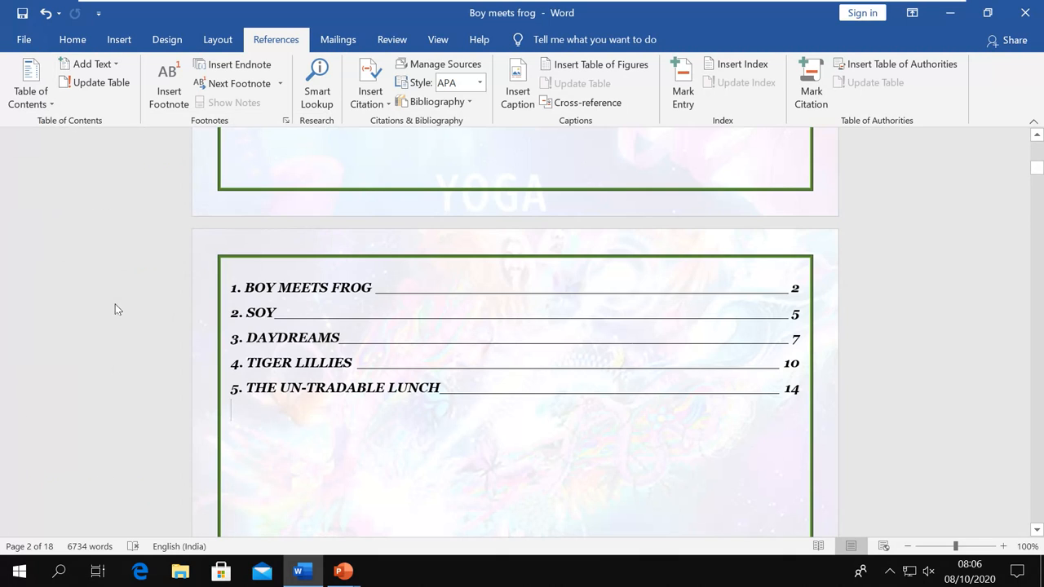
{"action": "scroll", "coordinate": [346, 346], "scroll_direction": "up", "scroll_amount": 3}
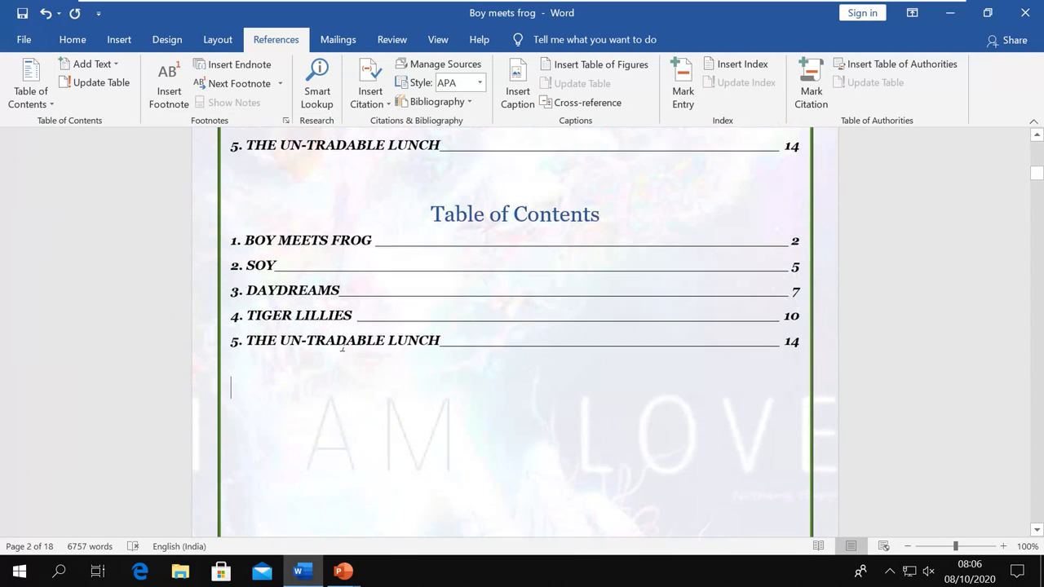
{"action": "scroll", "coordinate": [342, 345], "scroll_direction": "up", "scroll_amount": 3}
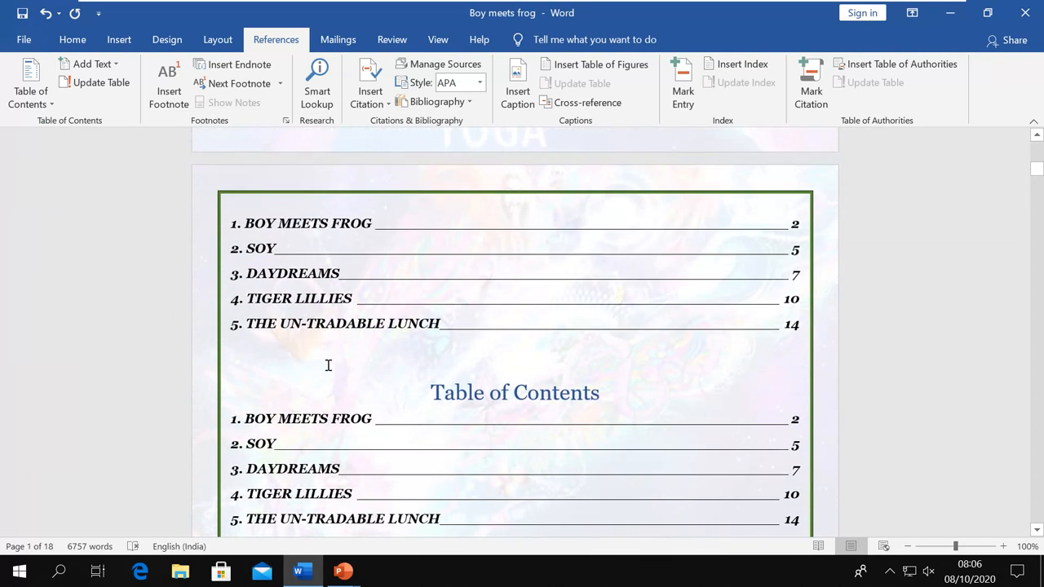
{"action": "scroll", "coordinate": [329, 365], "scroll_direction": "down", "scroll_amount": 2}
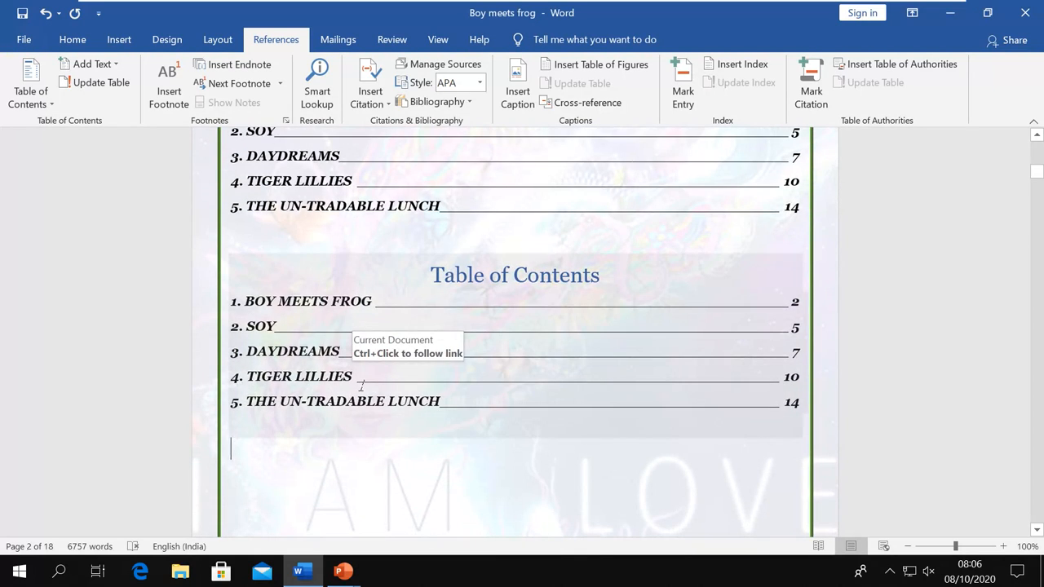
{"action": "key", "text": "ctrl+z"}
{"action": "scroll", "coordinate": [363, 387], "scroll_direction": "up", "scroll_amount": 2}
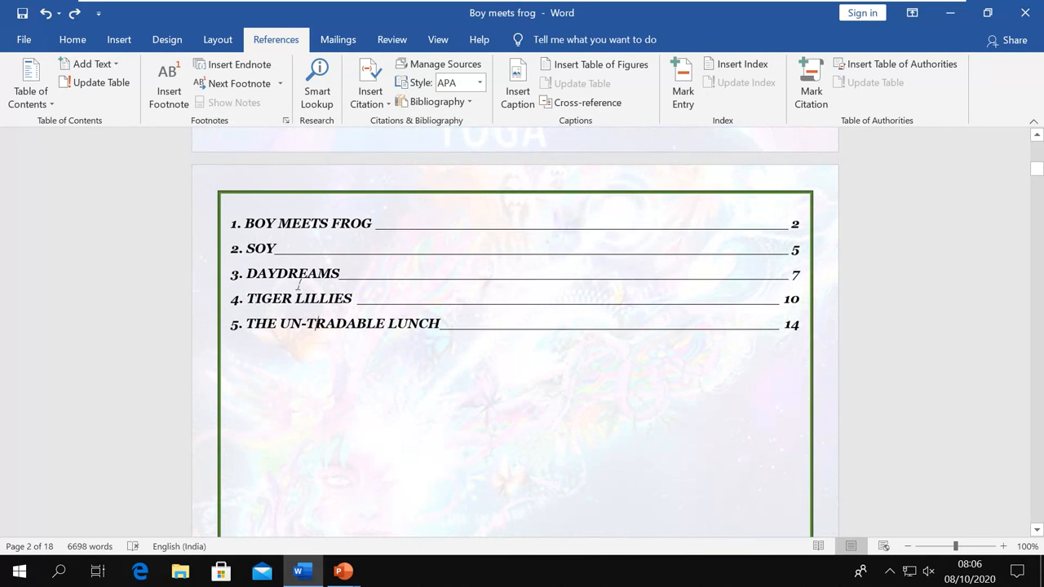
Remove the table of contents so page 2 is empty
{"action": "left_click", "coordinate": [53, 106]}
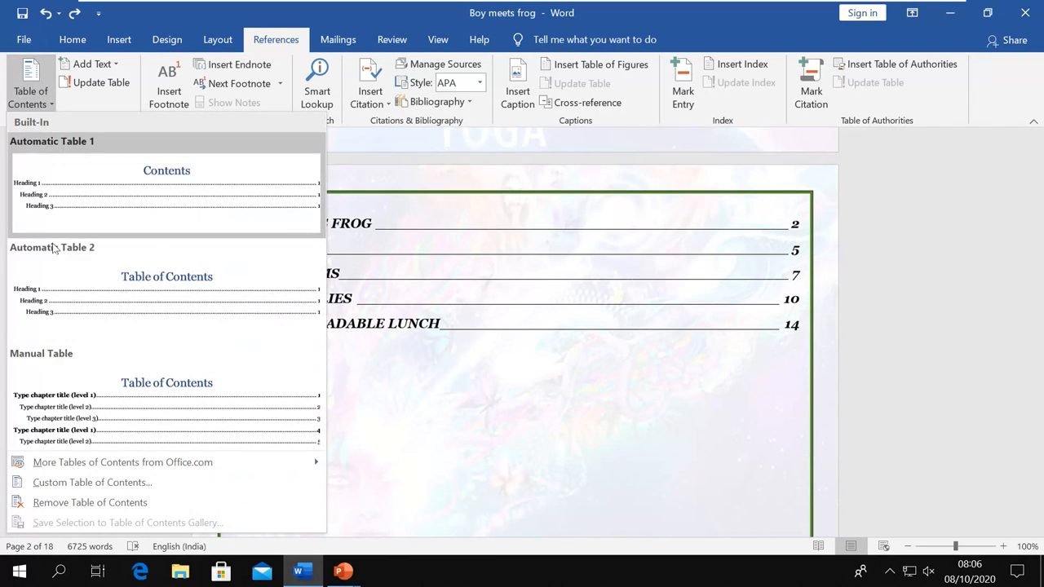
{"action": "left_click", "coordinate": [96, 503]}
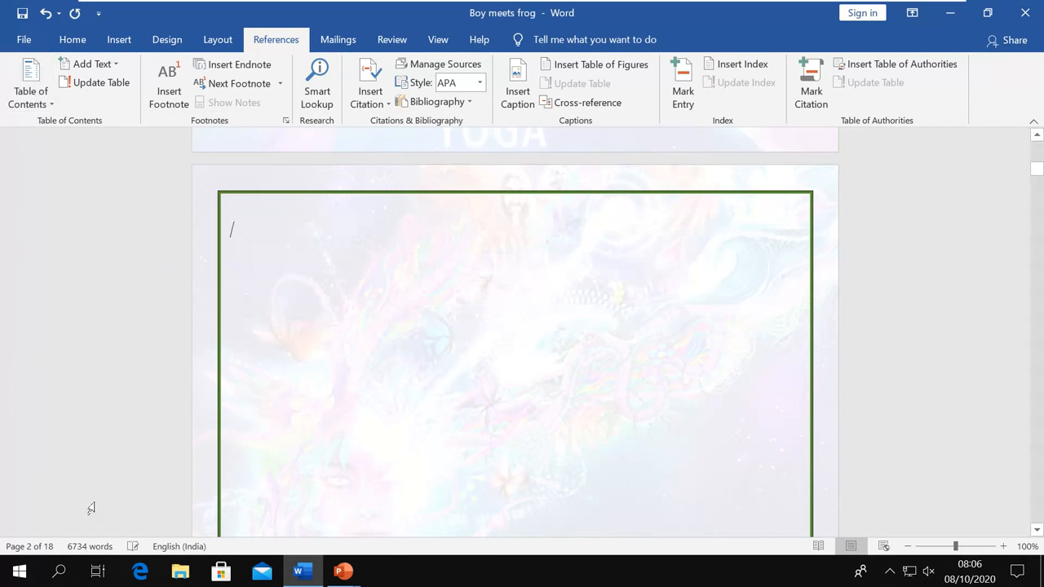
{"action": "left_click", "coordinate": [51, 108]}
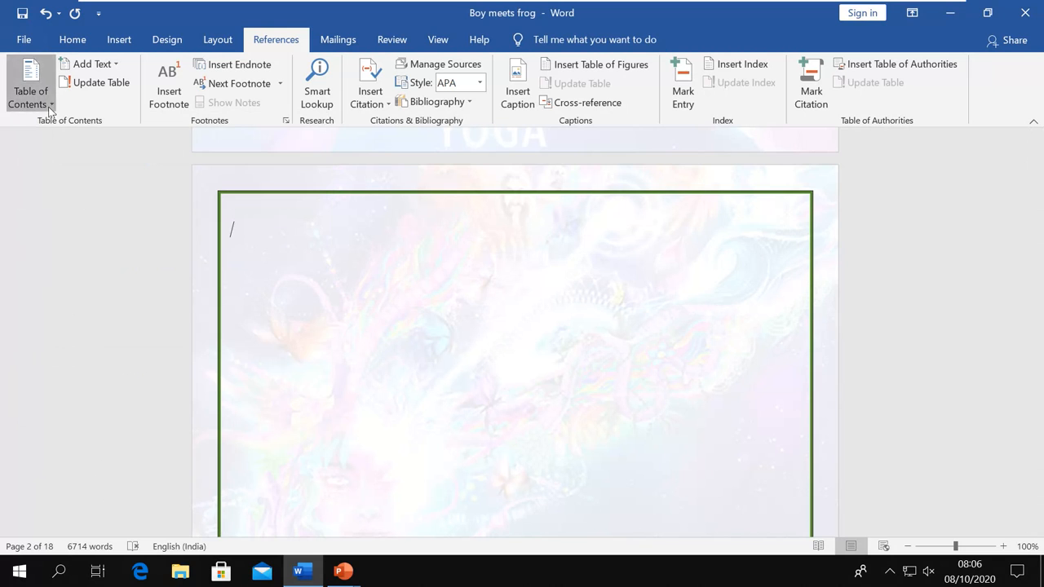
{"action": "left_click", "coordinate": [102, 310]}
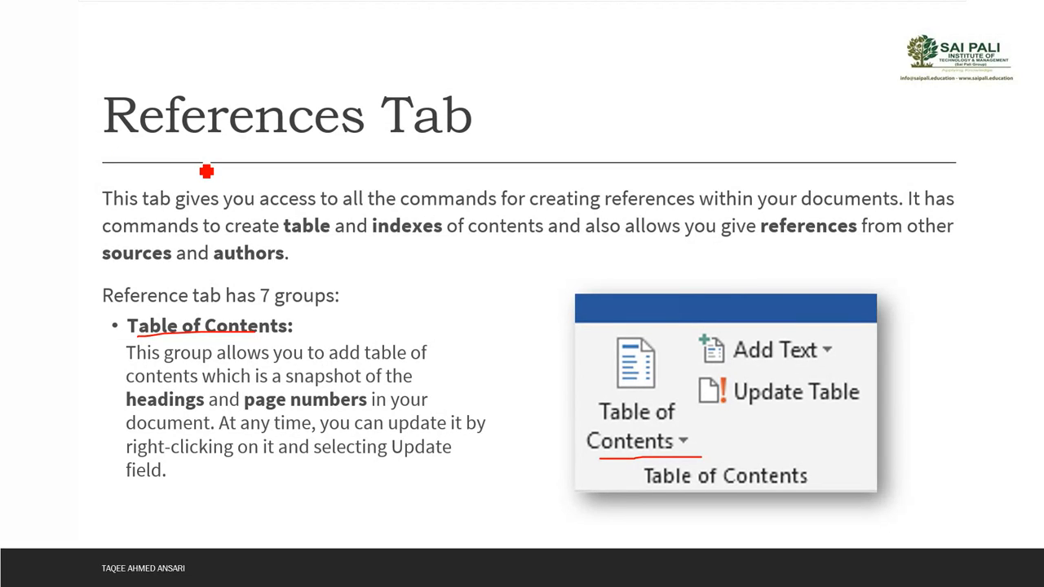
Advance to the References Tab slide on the Footnotes and Research groups
{"action": "key", "text": "Right"}
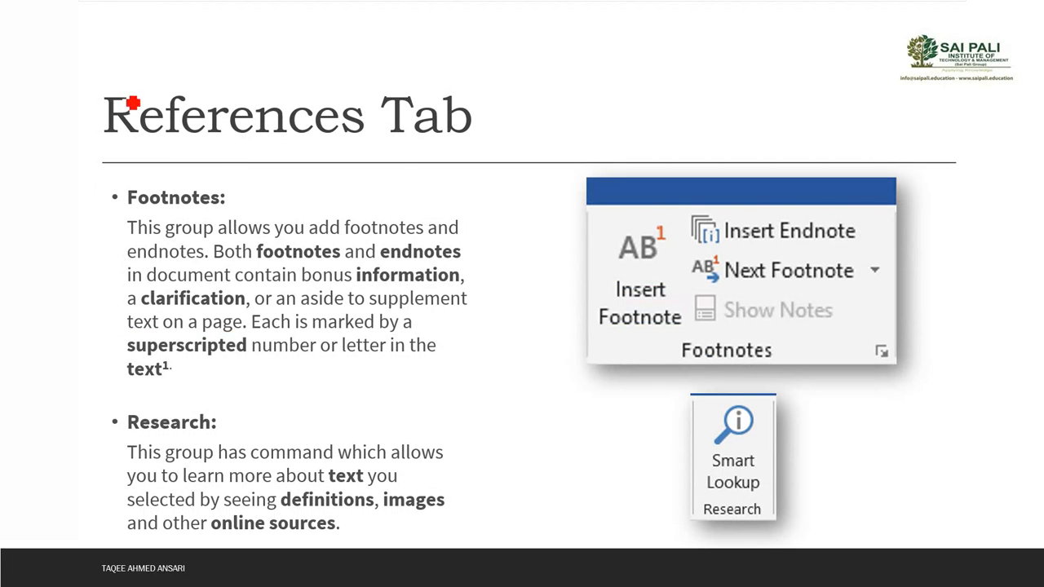
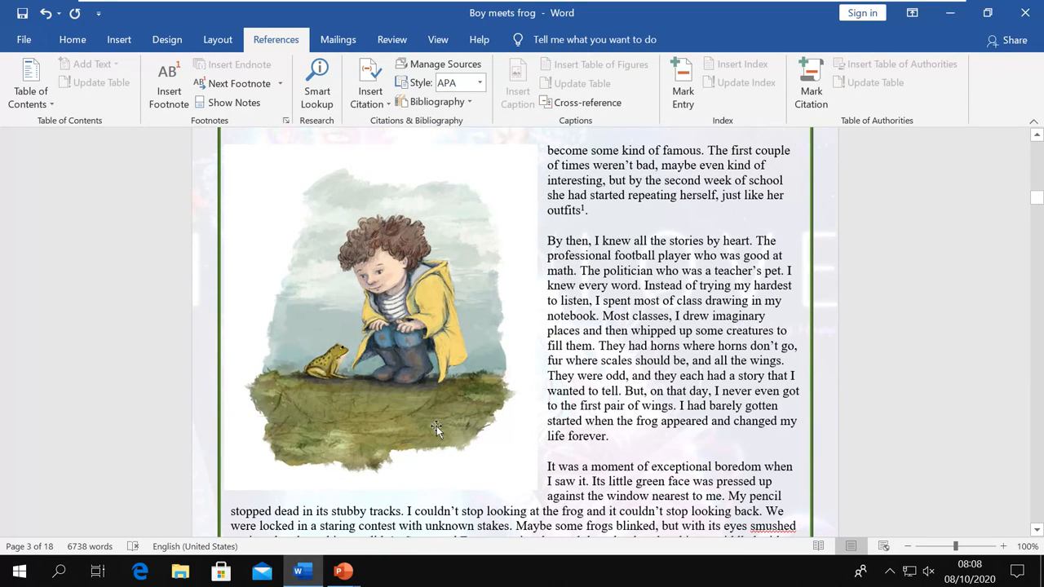
Type 'Dress' as the text of footnote 1 on page 3
{"action": "scroll", "coordinate": [437, 431], "scroll_direction": "down", "scroll_amount": 5}
{"action": "left_click", "coordinate": [250, 471]}
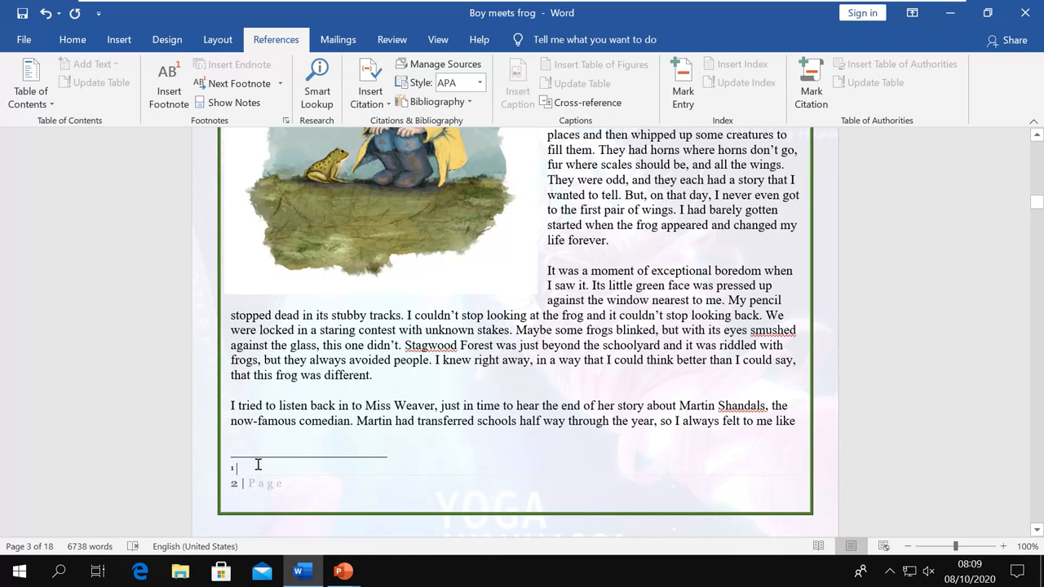
{"action": "type", "text": "Dress"}
{"action": "left_click", "coordinate": [420, 403]}
Insert a second footnote reading 'Till the end' after 'life forever.'
{"action": "scroll", "coordinate": [493, 384], "scroll_direction": "up", "scroll_amount": 3}
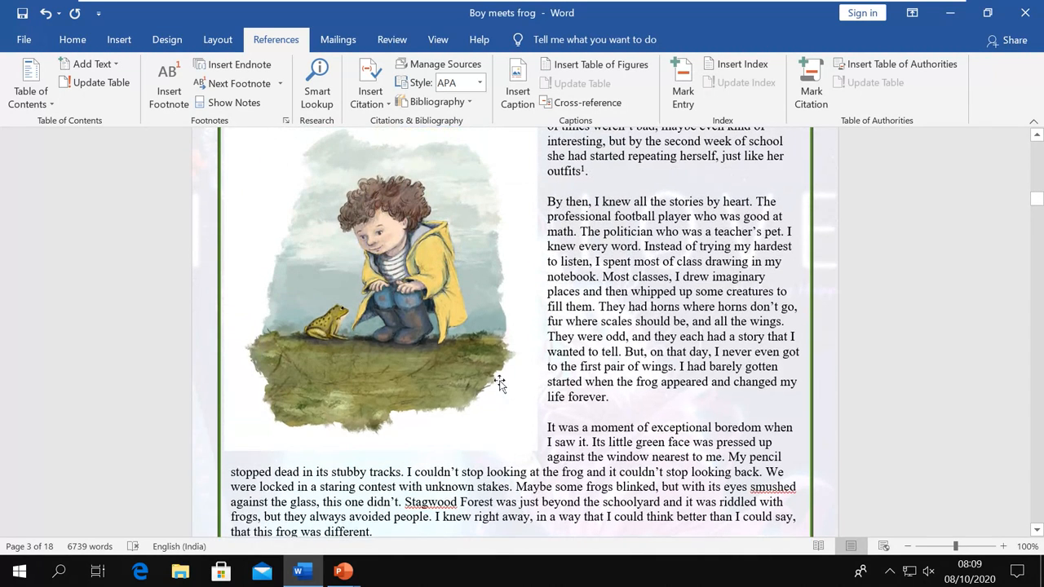
{"action": "scroll", "coordinate": [498, 384], "scroll_direction": "up", "scroll_amount": 2}
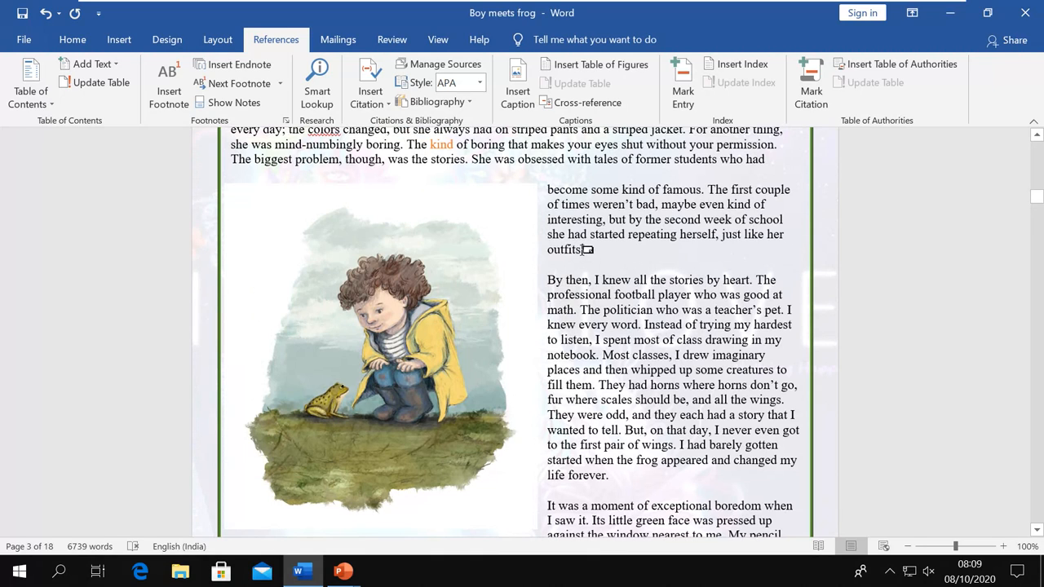
{"action": "mouse_move", "coordinate": [586, 247]}
{"action": "scroll", "coordinate": [605, 273], "scroll_direction": "down", "scroll_amount": 6}
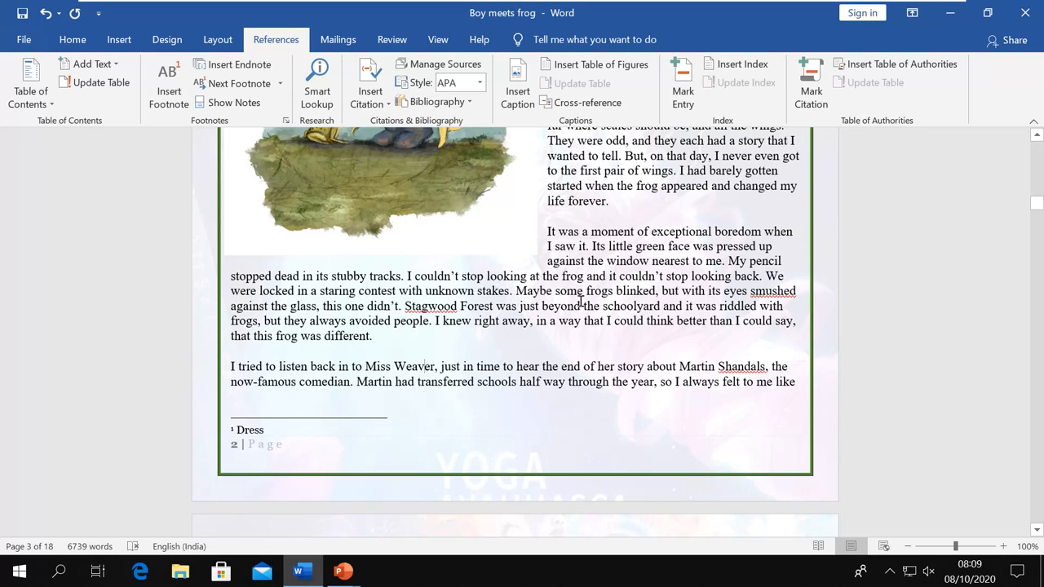
{"action": "left_click", "coordinate": [615, 217]}
{"action": "left_click", "coordinate": [169, 108]}
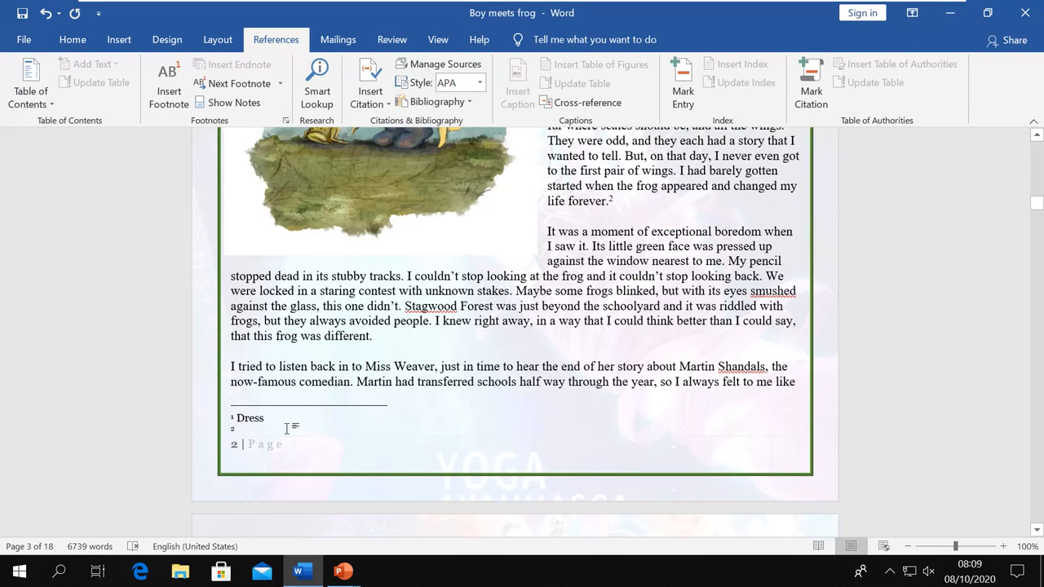
{"action": "type", "text": "Till"}
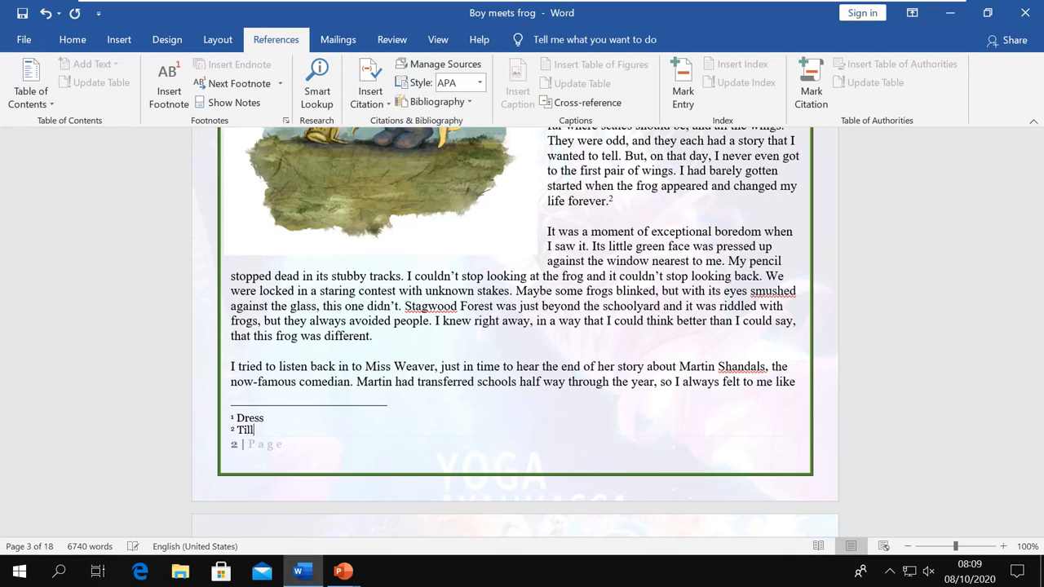
{"action": "type", "text": " the end"}
{"action": "left_click", "coordinate": [537, 330]}
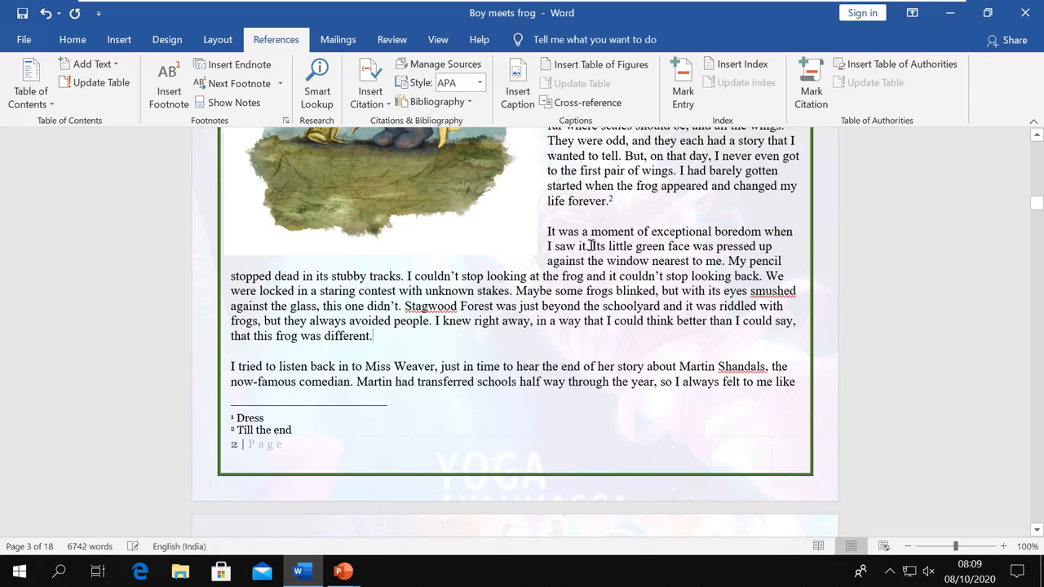
Insert endnote 'This is endnote' after 'that this frog was different.', correcting the typo
{"action": "mouse_move", "coordinate": [615, 202]}
{"action": "left_click", "coordinate": [239, 65]}
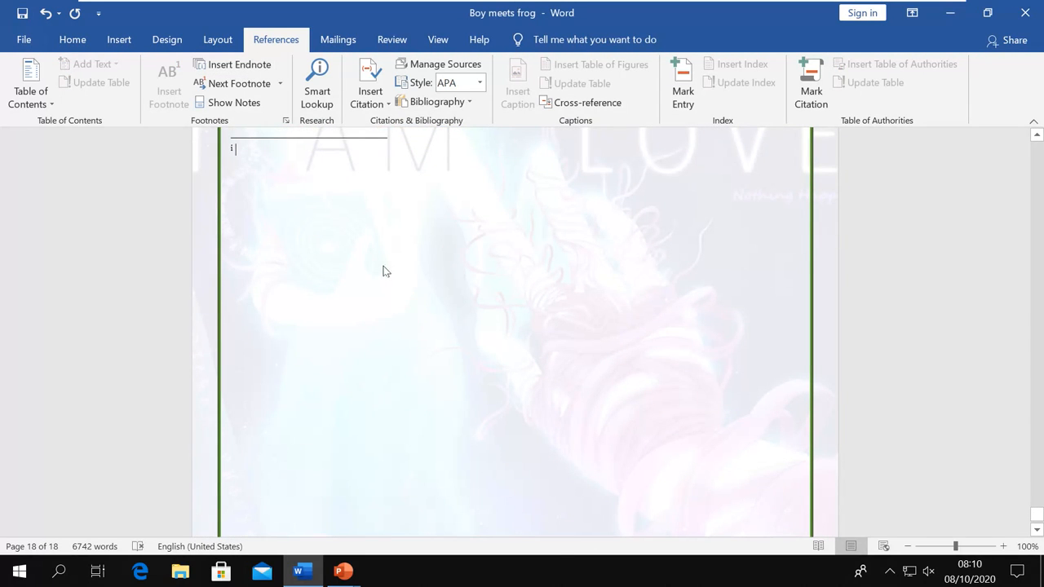
{"action": "scroll", "coordinate": [386, 270], "scroll_direction": "up", "scroll_amount": 2}
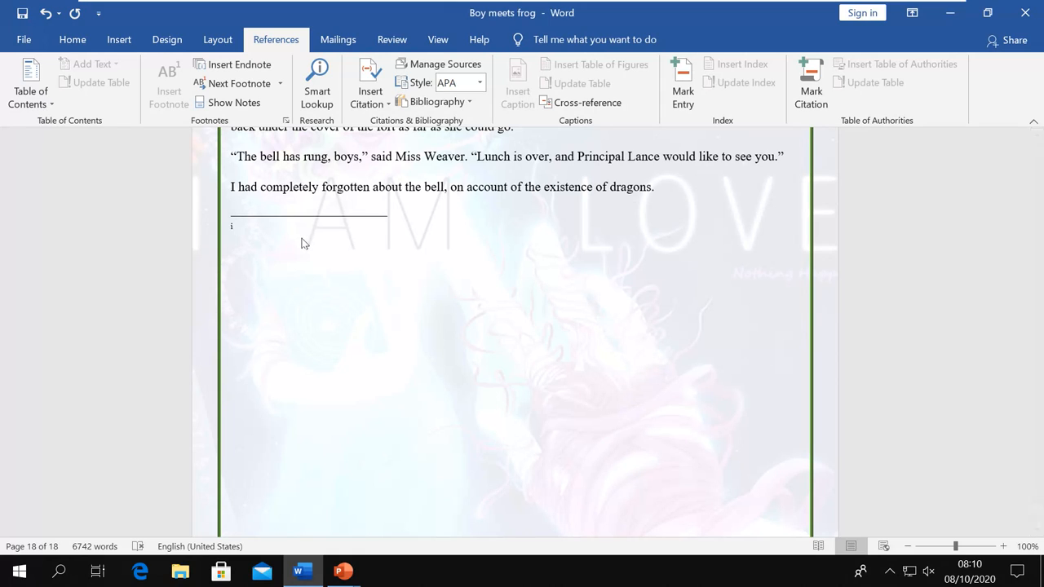
{"action": "type", "text": "This is endnoot"}
{"action": "key", "text": "BackSpace"}
{"action": "type", "text": "te"}
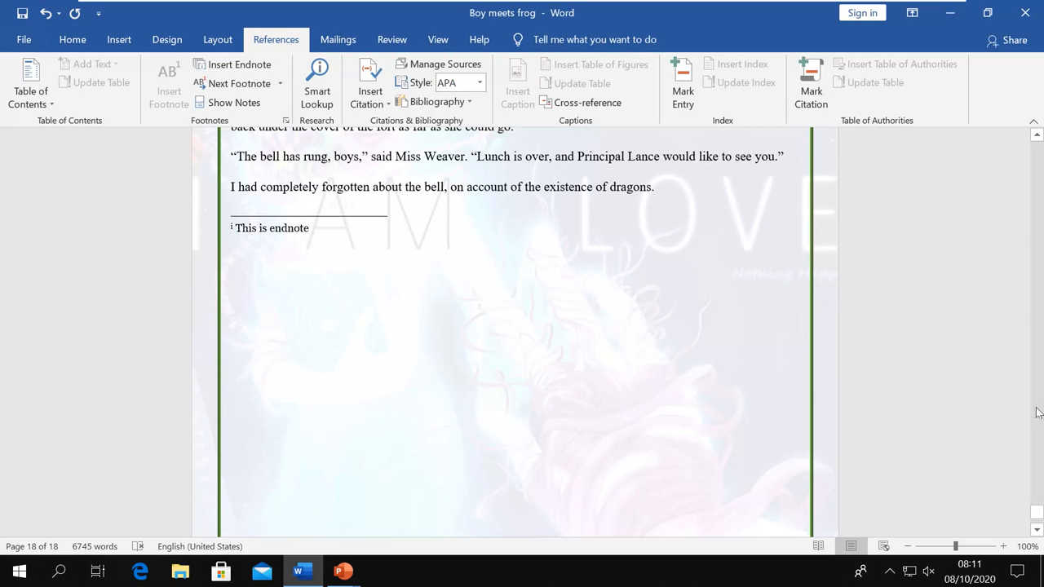
Insert a second endnote reading 'Pig' after 'he said.'
{"action": "scroll", "coordinate": [901, 341], "scroll_direction": "up", "scroll_amount": 9}
{"action": "scroll", "coordinate": [901, 342], "scroll_direction": "up", "scroll_amount": 15}
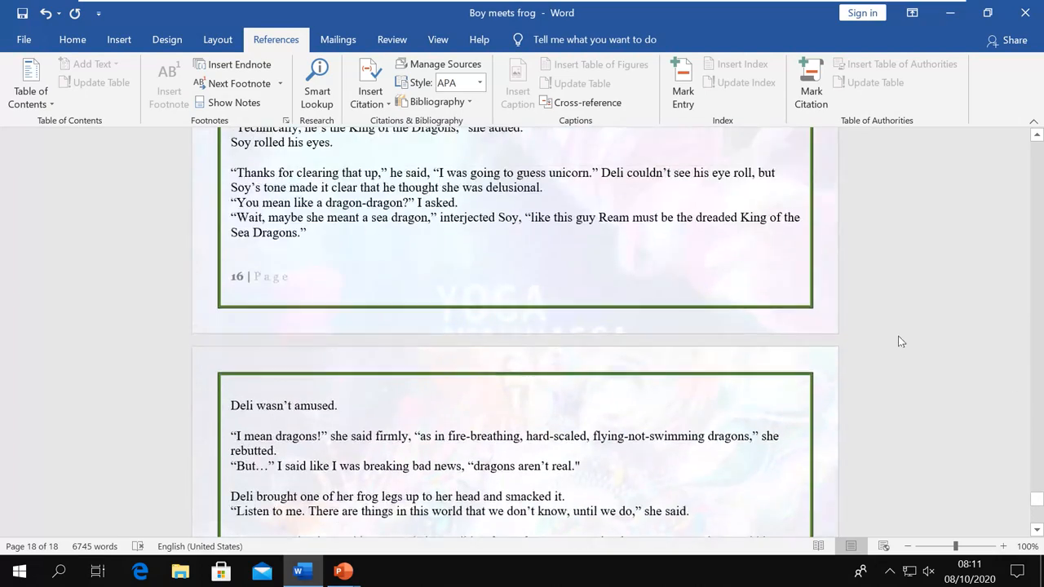
{"action": "scroll", "coordinate": [902, 341], "scroll_direction": "up", "scroll_amount": 18}
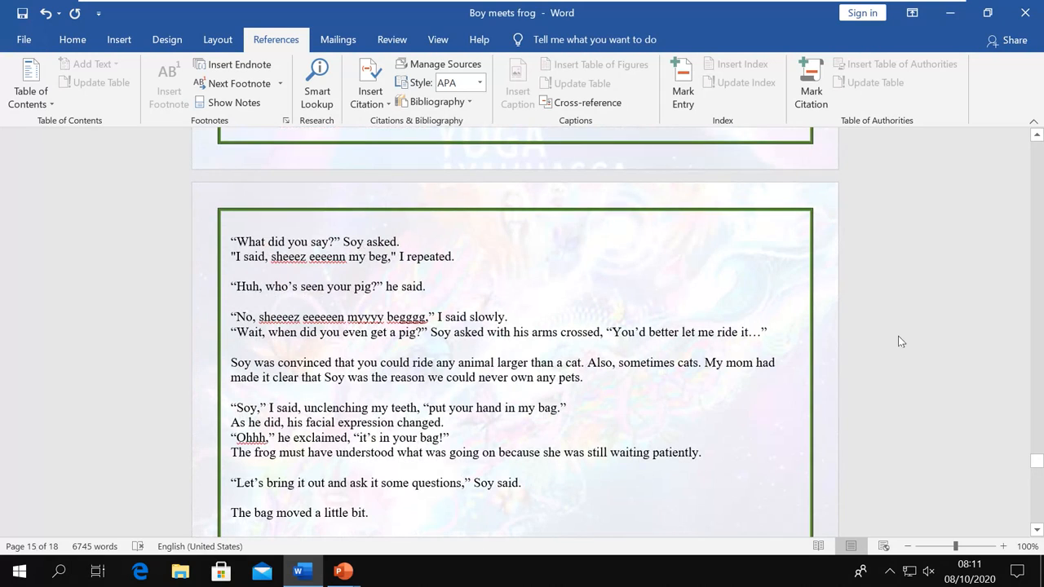
{"action": "left_click", "coordinate": [426, 287]}
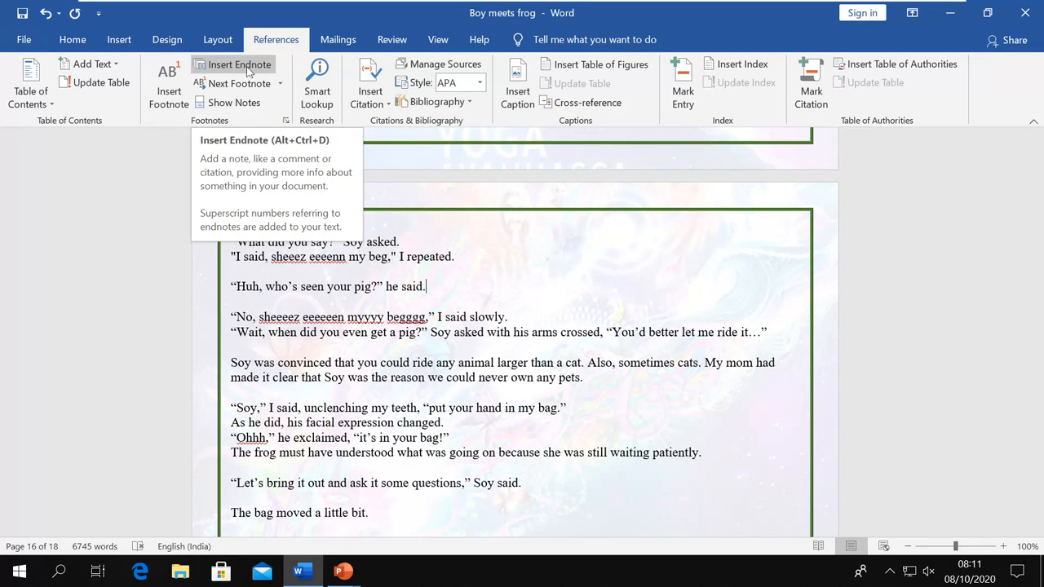
{"action": "left_click", "coordinate": [246, 66]}
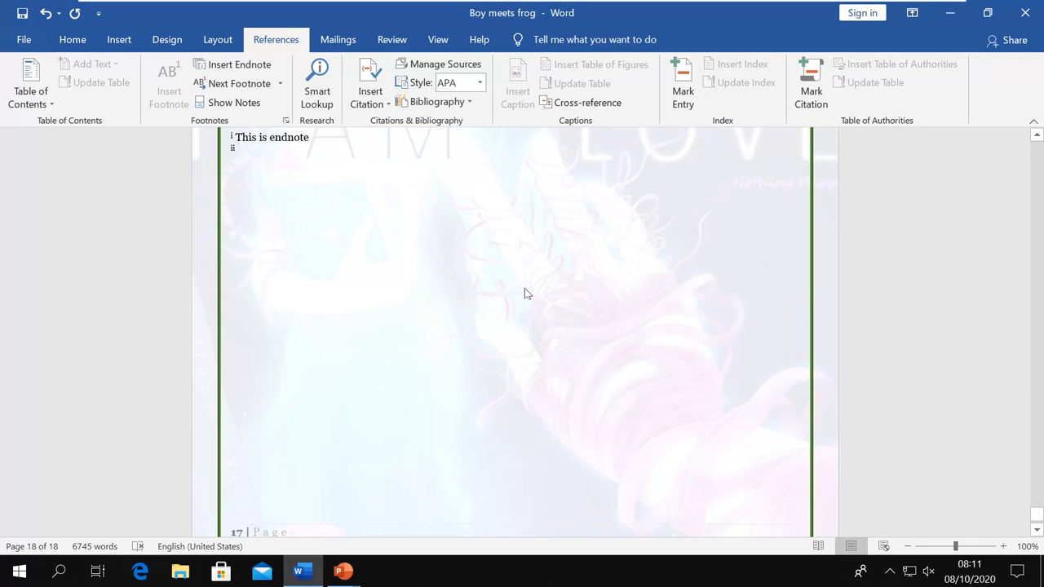
{"action": "scroll", "coordinate": [440, 269], "scroll_direction": "up", "scroll_amount": 3}
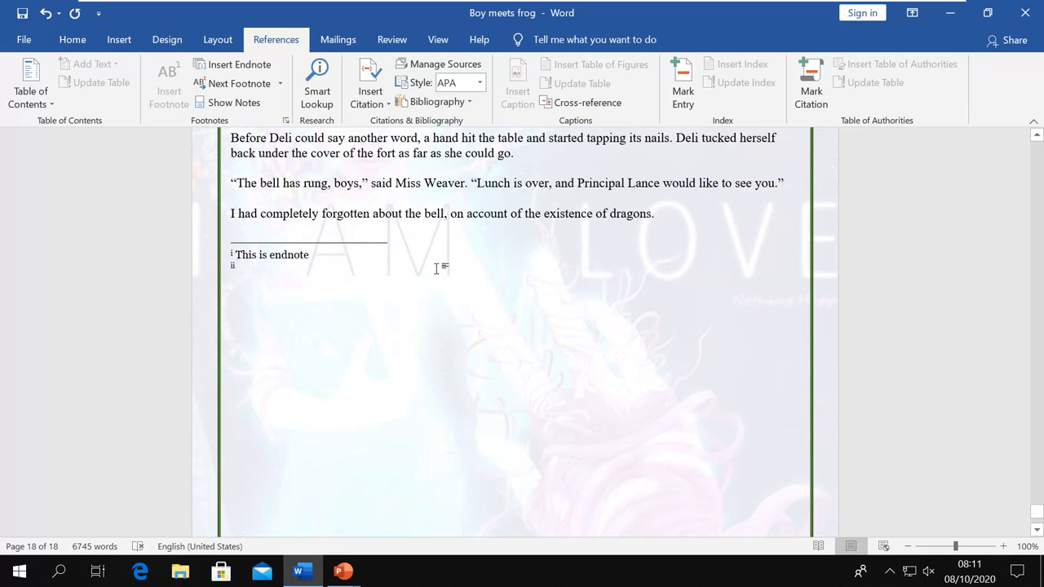
{"action": "type", "text": "Pig"}
Scroll back up through the story to the Table of Contents page
{"action": "scroll", "coordinate": [589, 311], "scroll_direction": "up", "scroll_amount": 15}
{"action": "scroll", "coordinate": [588, 310], "scroll_direction": "up", "scroll_amount": 10}
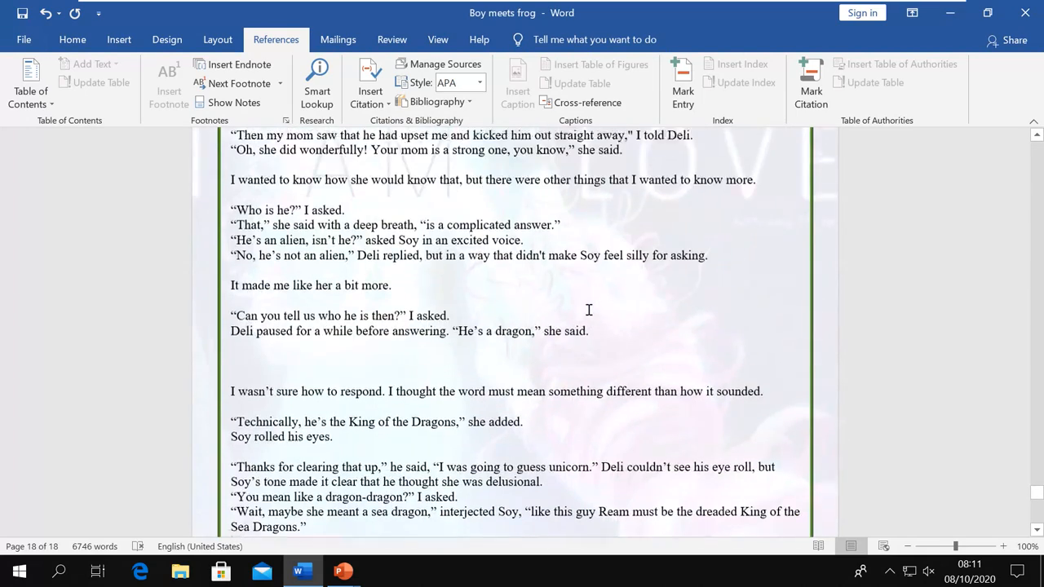
{"action": "scroll", "coordinate": [589, 310], "scroll_direction": "up", "scroll_amount": 8}
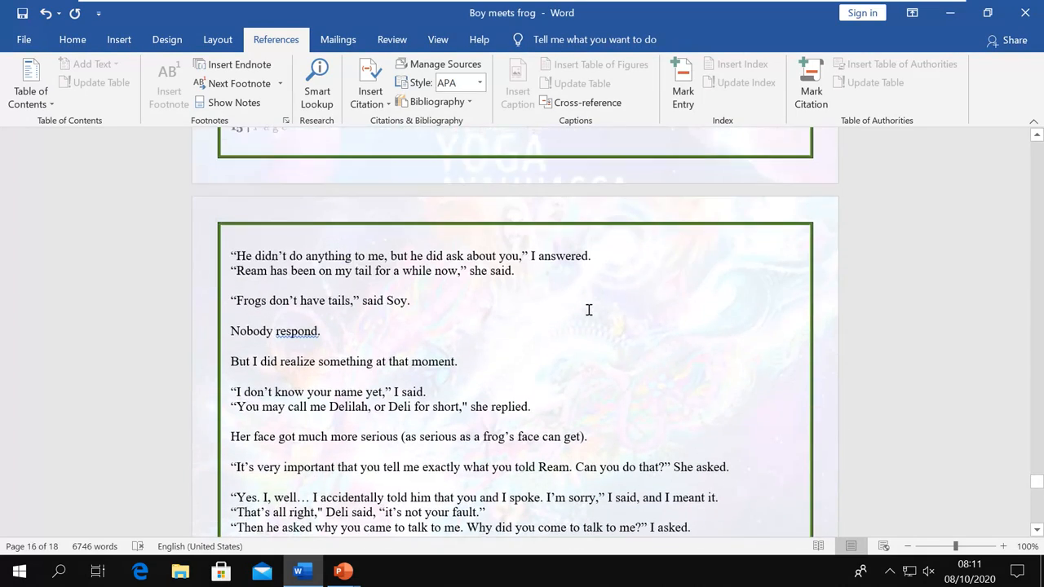
{"action": "scroll", "coordinate": [588, 310], "scroll_direction": "up", "scroll_amount": 10}
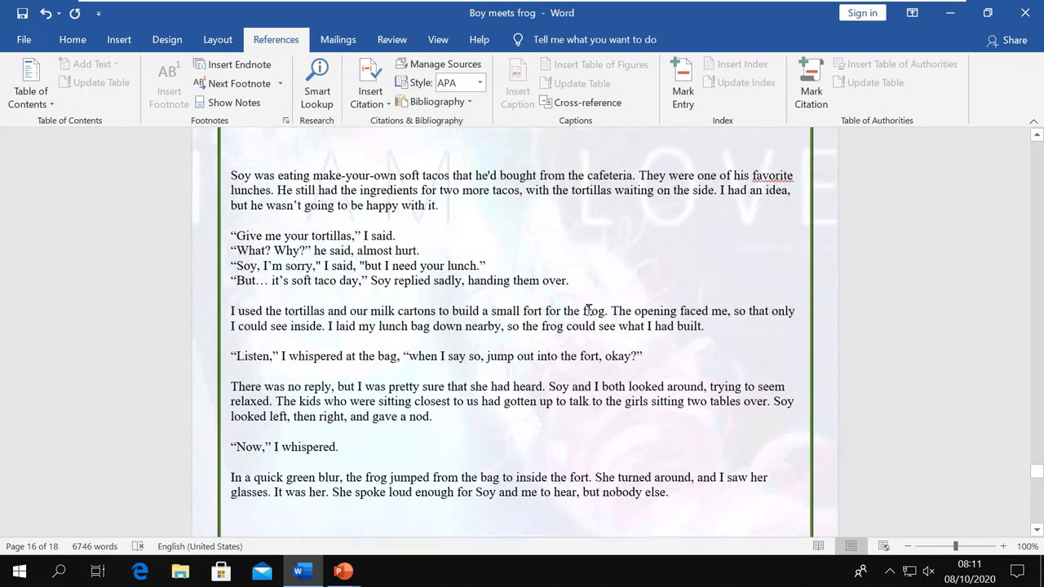
{"action": "scroll", "coordinate": [589, 310], "scroll_direction": "up", "scroll_amount": 4}
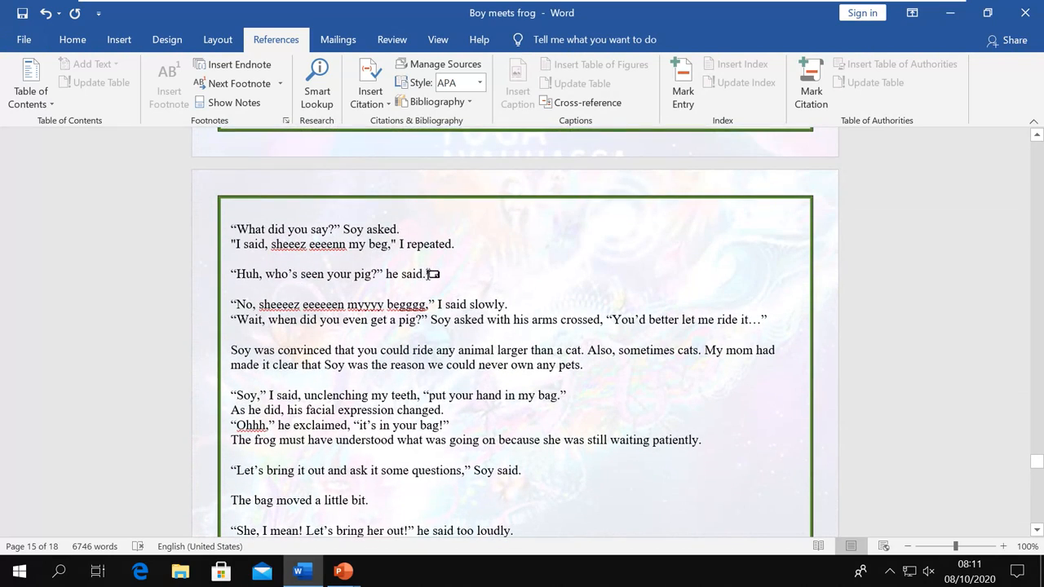
{"action": "mouse_move", "coordinate": [433, 274]}
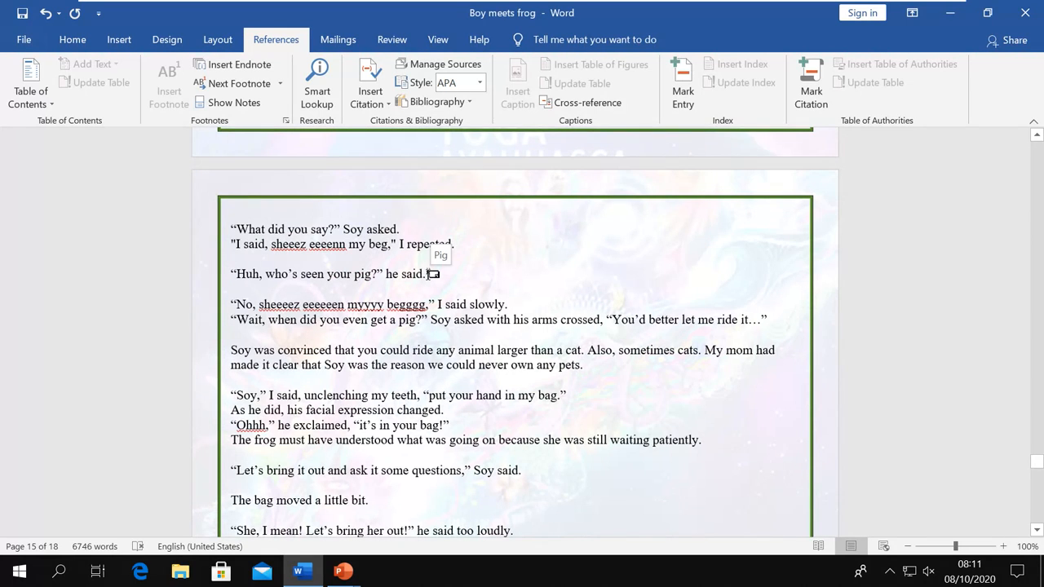
{"action": "left_click", "coordinate": [492, 311]}
{"action": "scroll", "coordinate": [492, 311], "scroll_direction": "up", "scroll_amount": 6}
{"action": "scroll", "coordinate": [493, 311], "scroll_direction": "up", "scroll_amount": 8}
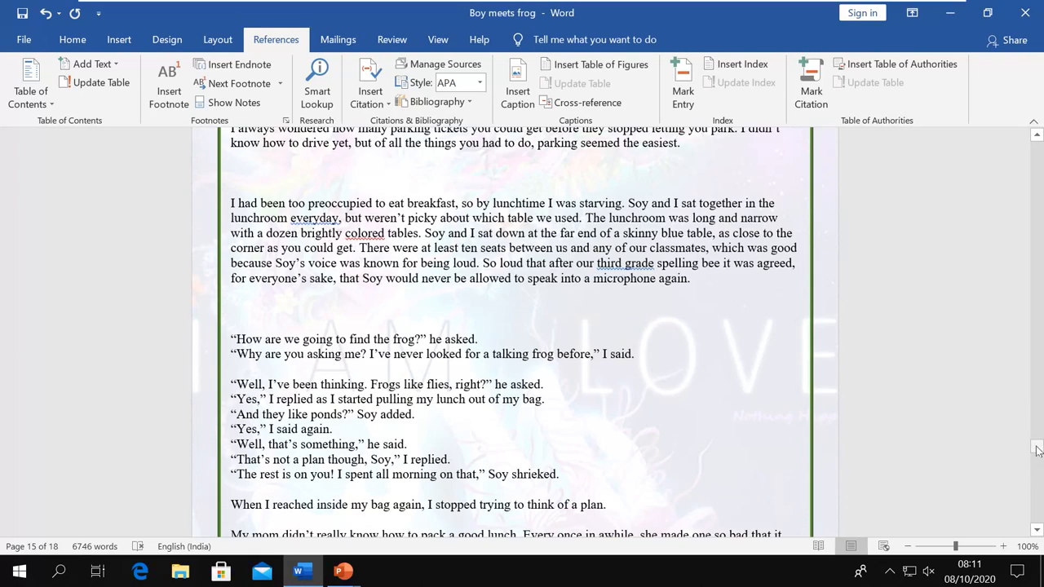
{"action": "left_click_drag", "start_coordinate": [1036, 447], "coordinate": [1038, 164]}
Use Previous Footnote to jump to footnote 2, 'Till the end', on page 3
{"action": "scroll", "coordinate": [658, 490], "scroll_direction": "down", "scroll_amount": 10}
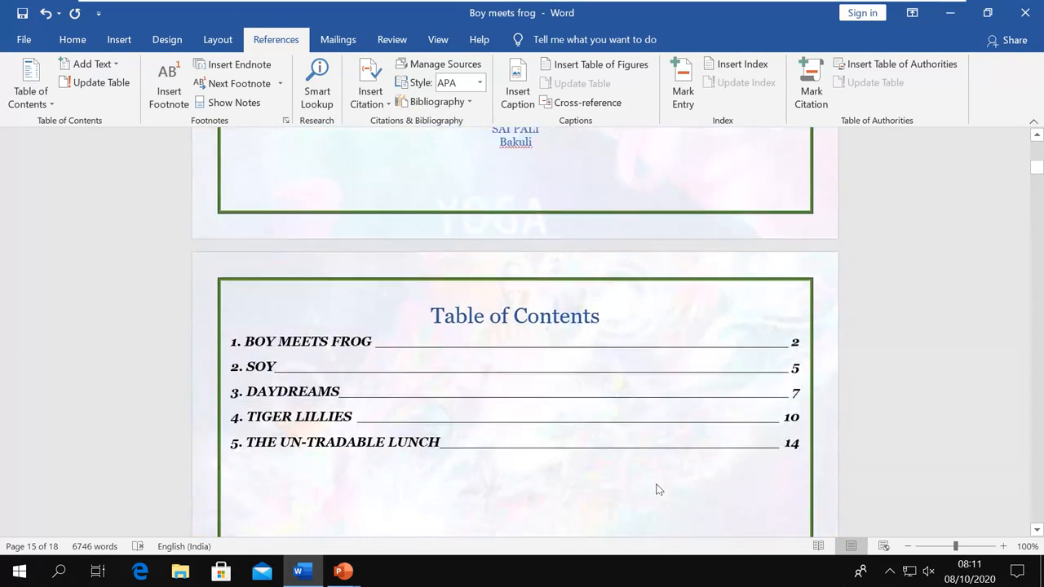
{"action": "scroll", "coordinate": [659, 490], "scroll_direction": "down", "scroll_amount": 12}
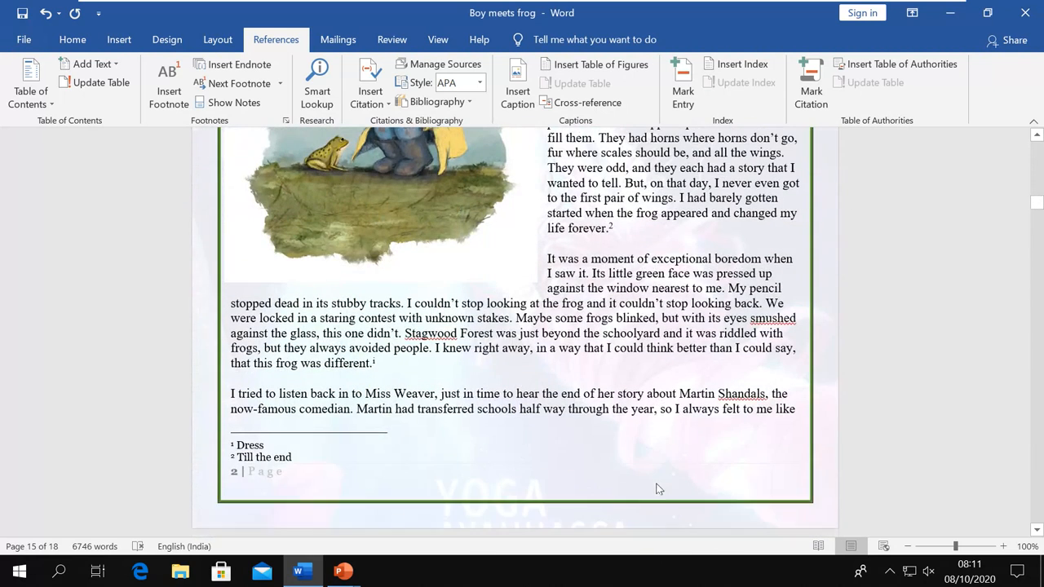
{"action": "left_click", "coordinate": [279, 85]}
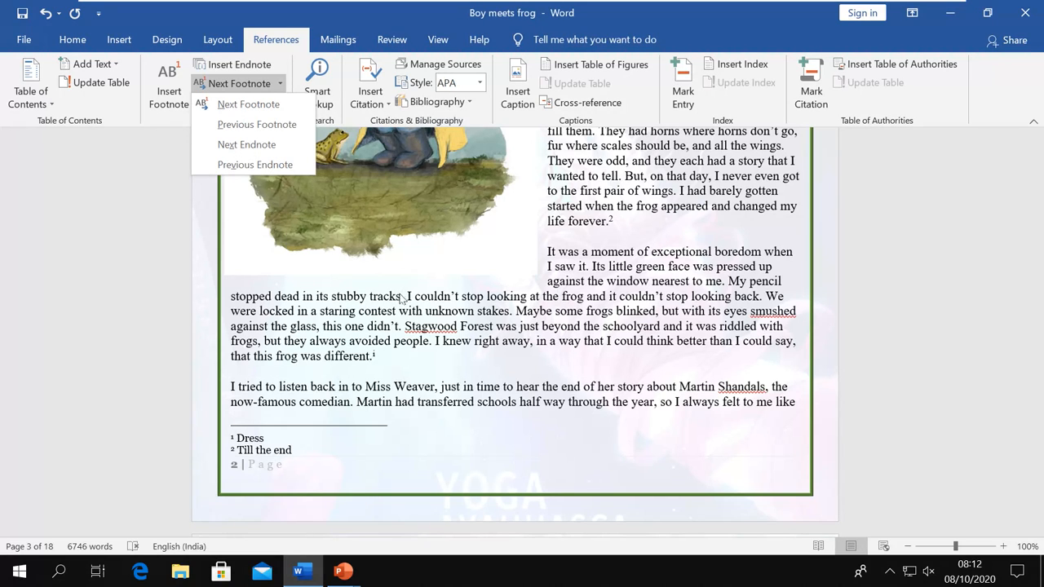
{"action": "left_click", "coordinate": [260, 125]}
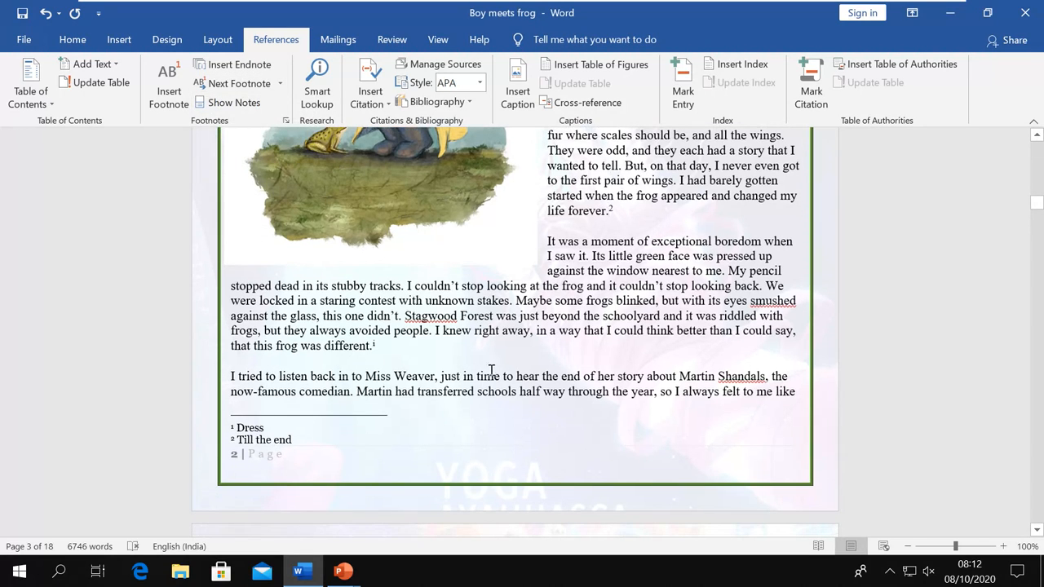
{"action": "left_click", "coordinate": [280, 84]}
{"action": "left_click", "coordinate": [269, 104]}
Show the endnote area with the 'This is endnote' and 'Pig' endnotes
{"action": "mouse_move", "coordinate": [613, 217]}
{"action": "left_click", "coordinate": [244, 106]}
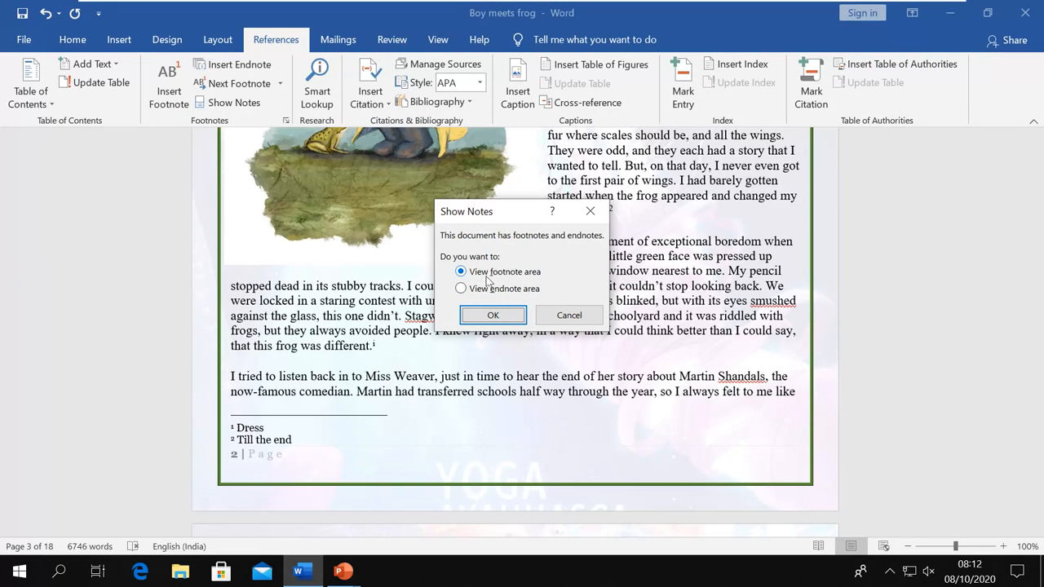
{"action": "left_click", "coordinate": [551, 315]}
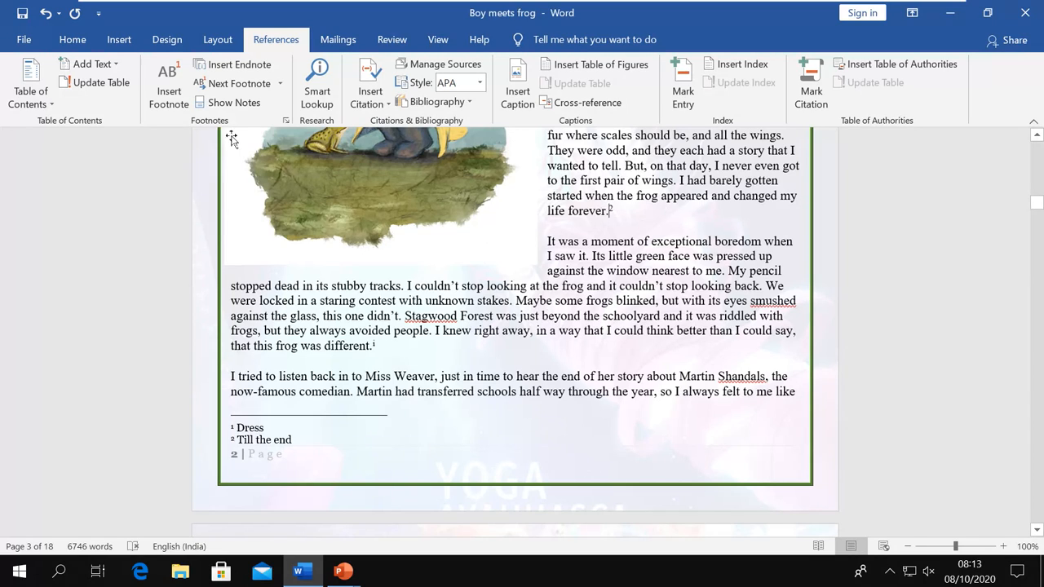
{"action": "left_click", "coordinate": [234, 104]}
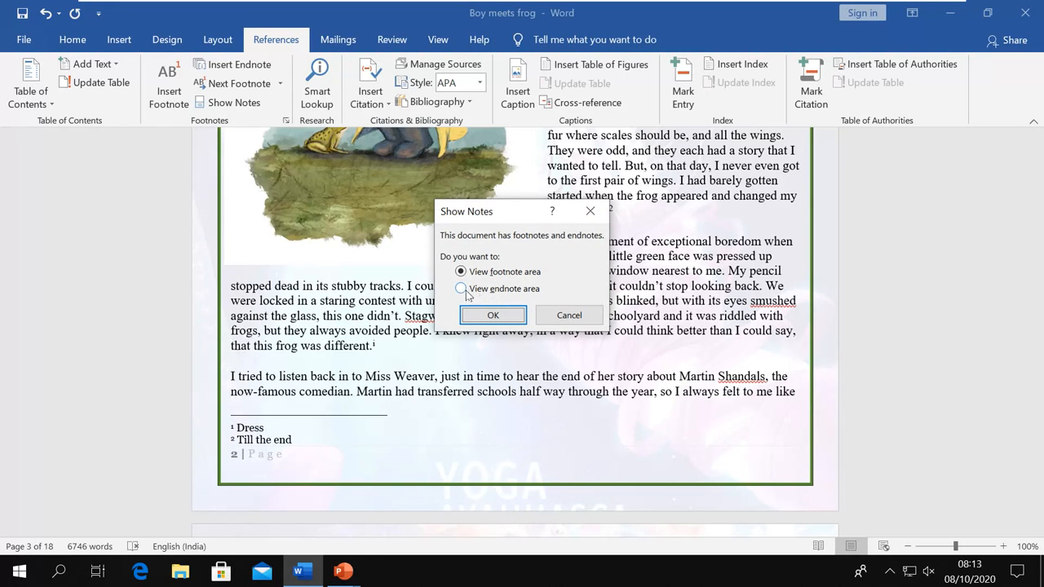
{"action": "left_click", "coordinate": [474, 296]}
{"action": "left_click", "coordinate": [478, 314]}
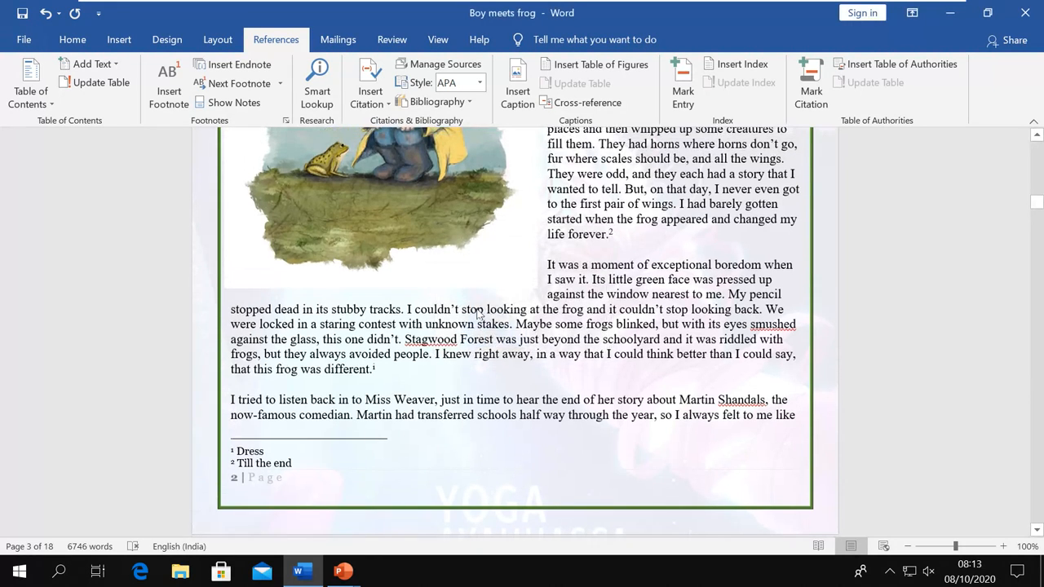
{"action": "scroll", "coordinate": [462, 302], "scroll_direction": "up", "scroll_amount": 3}
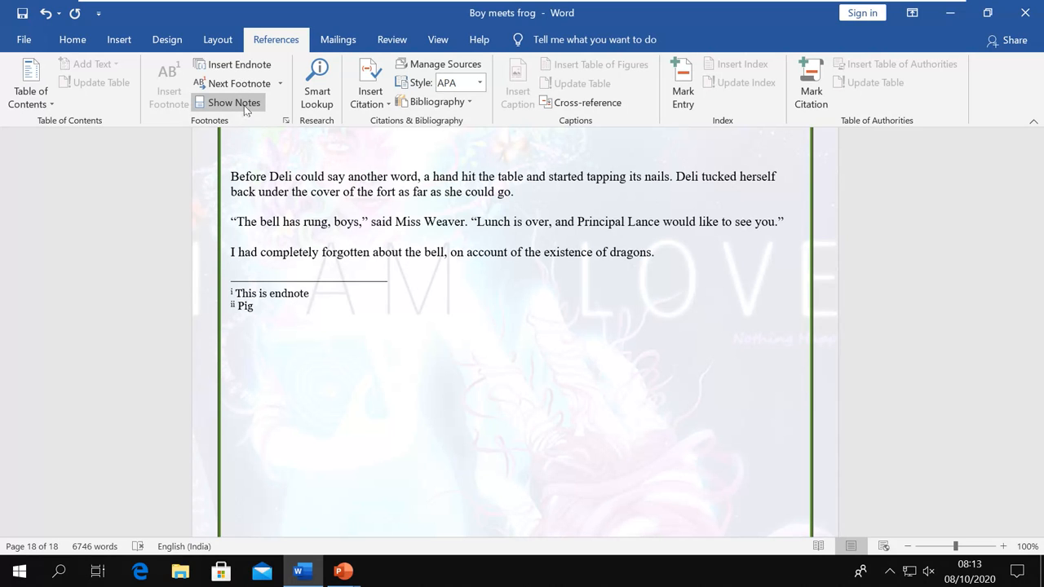
Return to the footnote area on page 3, then switch to the PowerPoint References Tab slide
{"action": "left_click", "coordinate": [246, 107]}
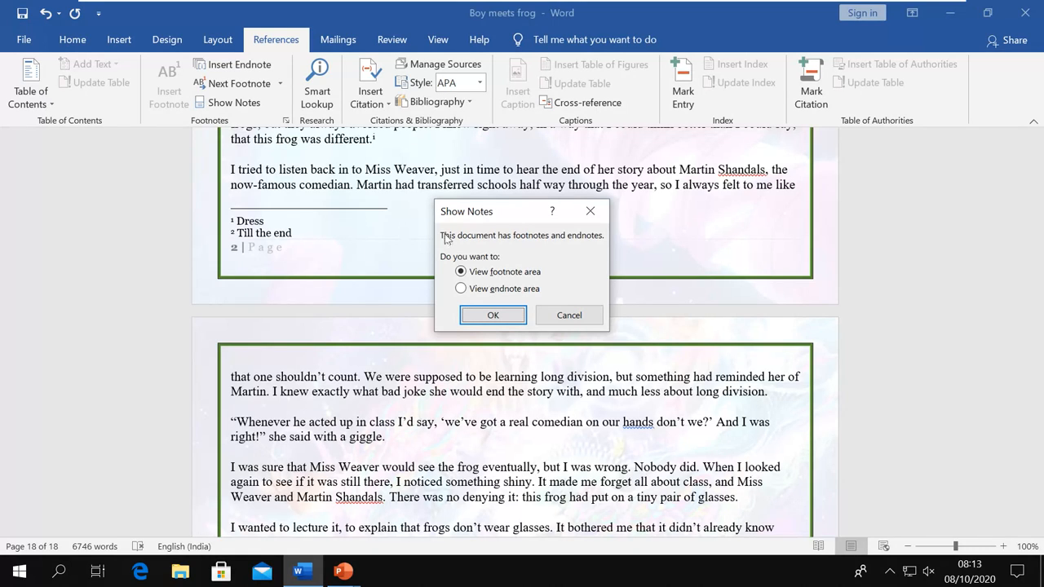
{"action": "left_click", "coordinate": [493, 315]}
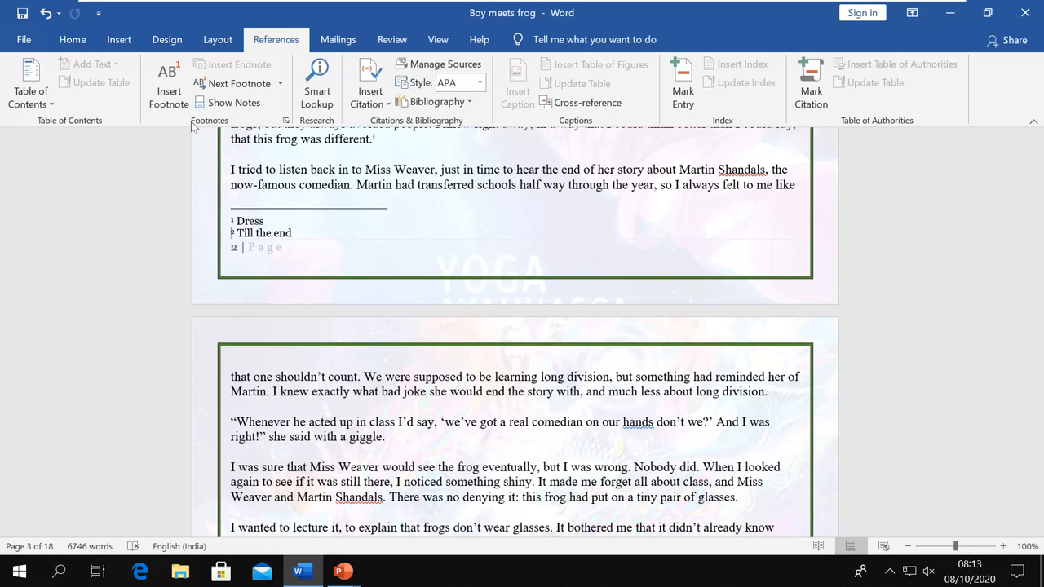
{"action": "key", "text": "alt+Tab"}
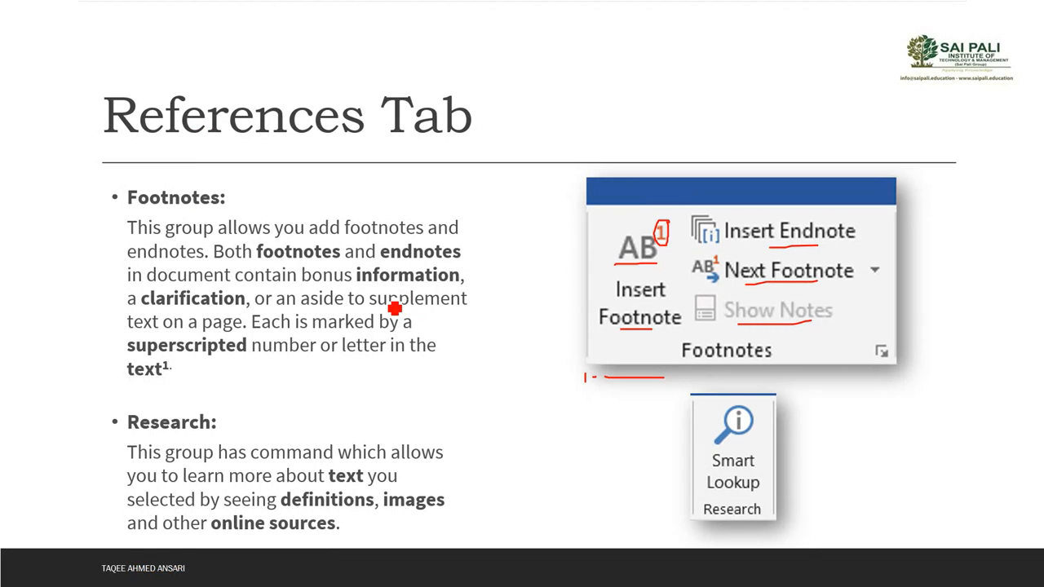
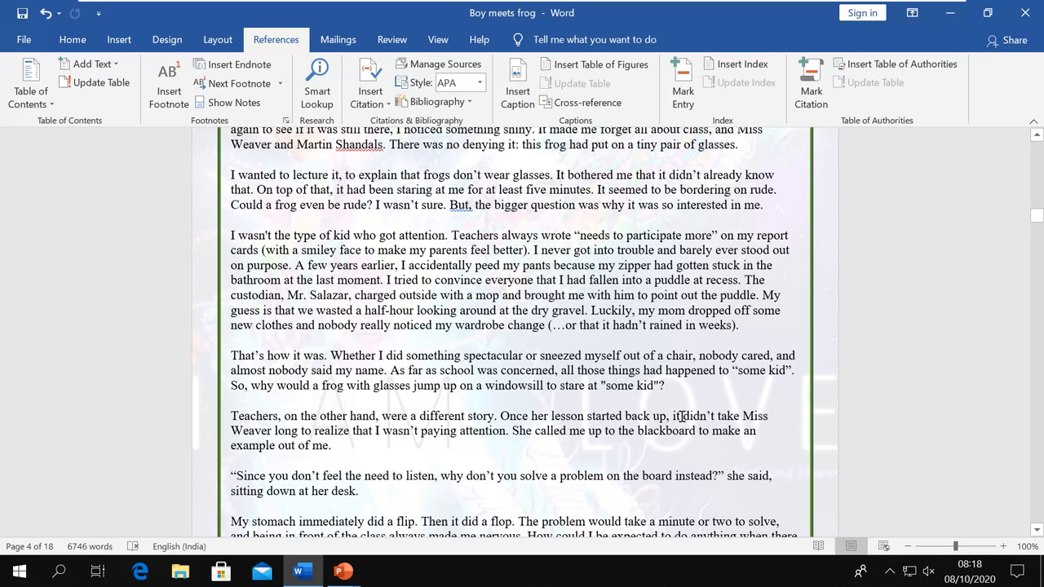
Place the cursor after the "some kid" question and bring up the Insert Citation choices
{"action": "left_click", "coordinate": [669, 402]}
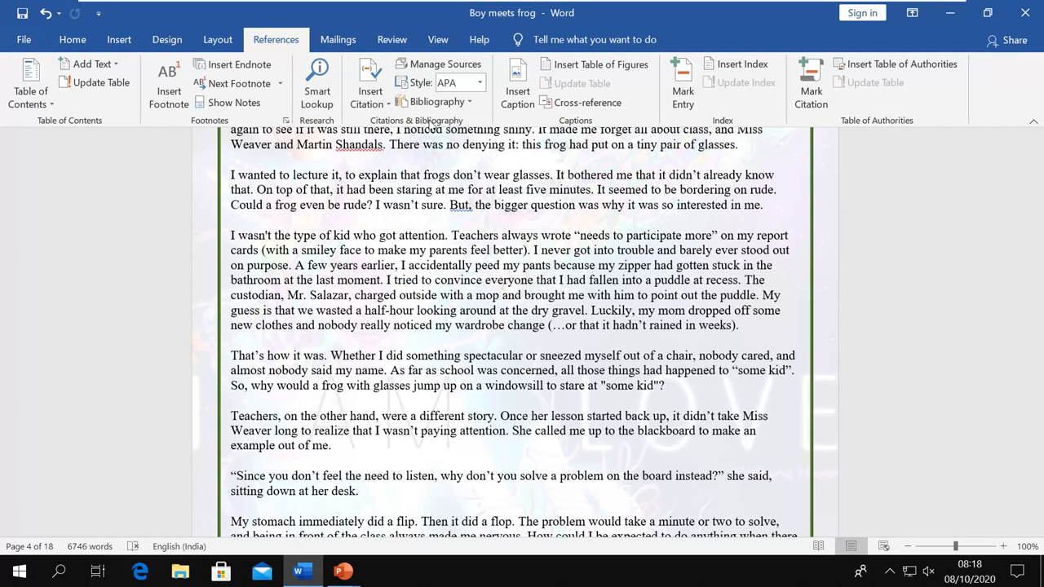
{"action": "left_click", "coordinate": [380, 102]}
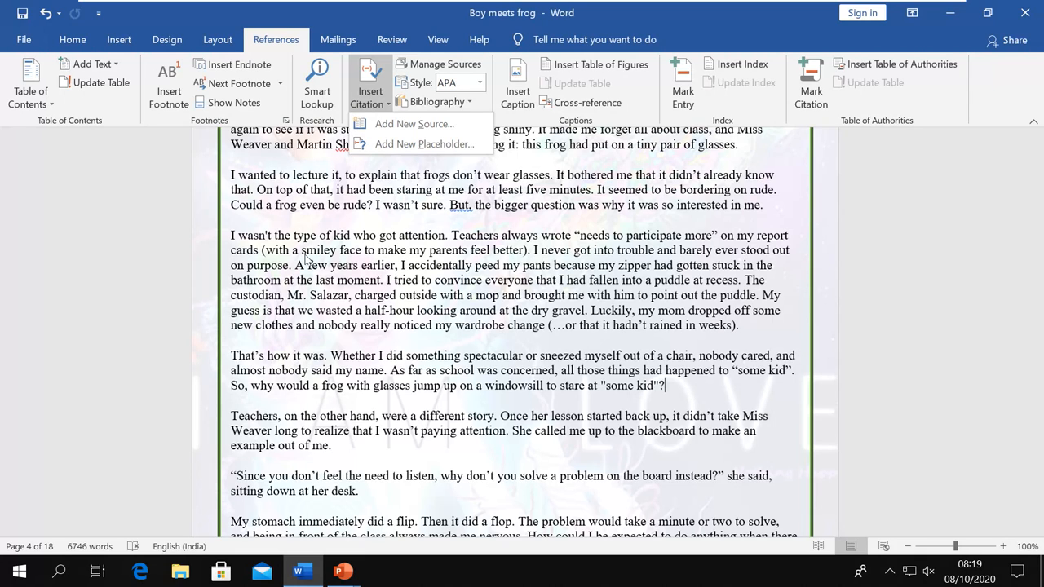
Start a new citation source and try the Web site and Document From Web site types
{"action": "left_click", "coordinate": [415, 125]}
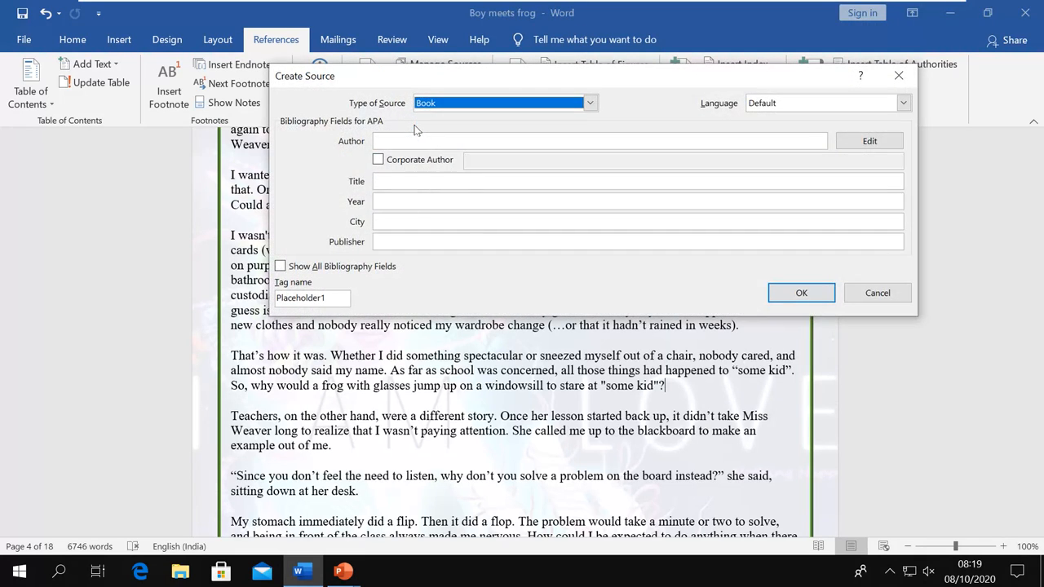
{"action": "left_click_drag", "start_coordinate": [628, 78], "coordinate": [575, 178]}
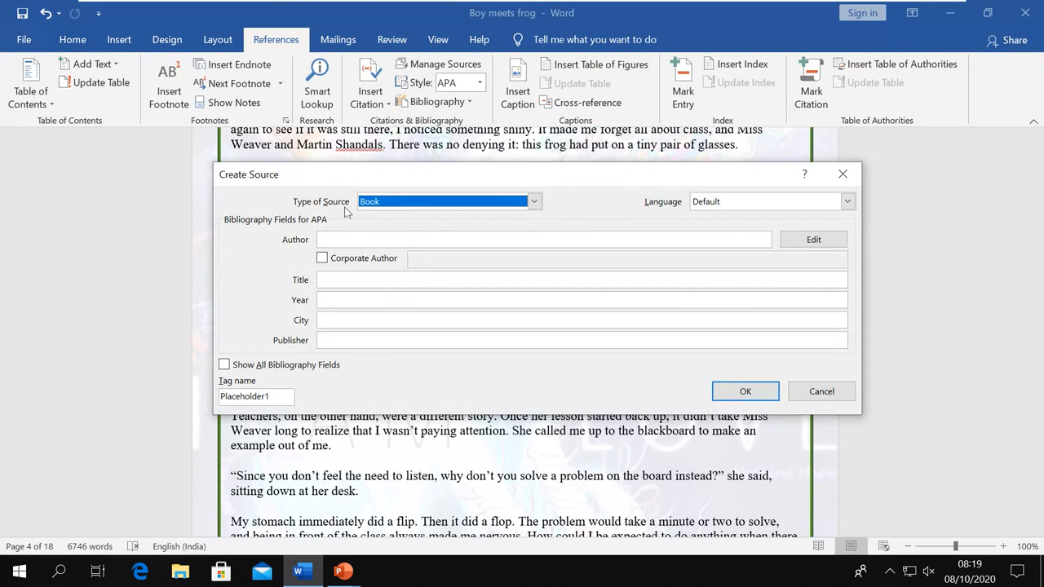
{"action": "left_click", "coordinate": [535, 203]}
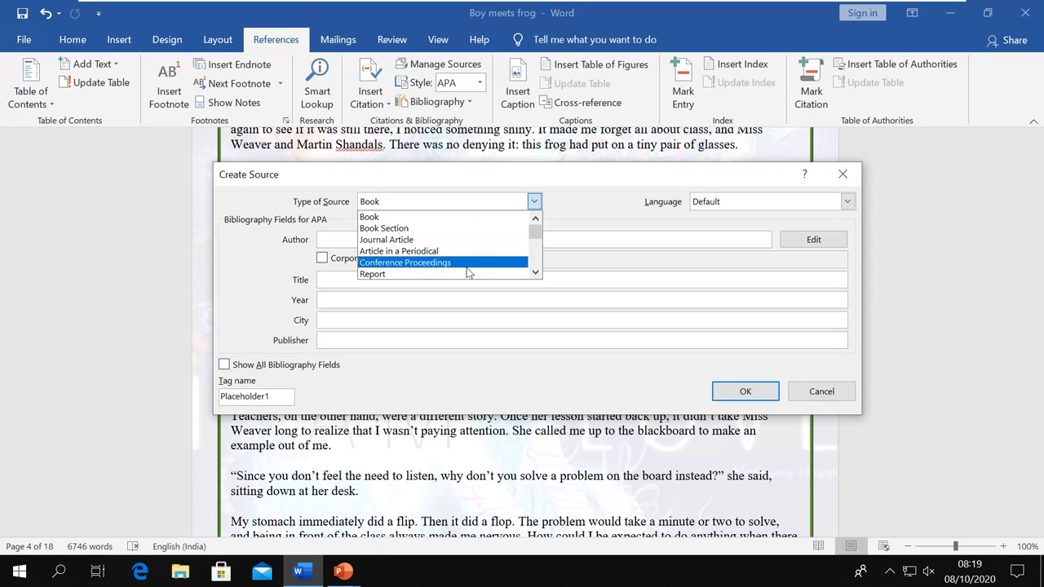
{"action": "left_click", "coordinate": [535, 273]}
{"action": "left_click", "coordinate": [535, 274]}
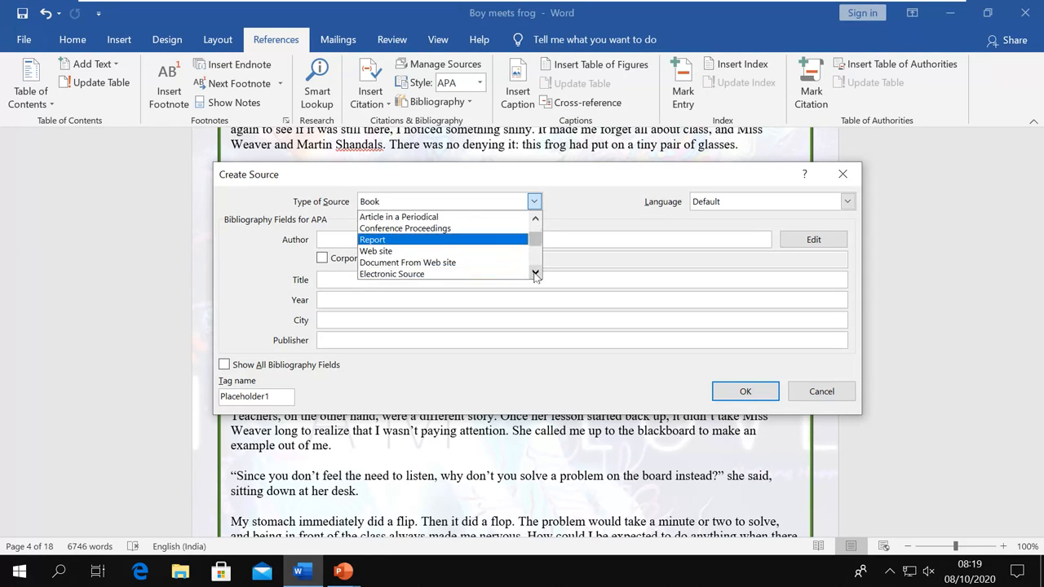
{"action": "left_click", "coordinate": [535, 274]}
{"action": "left_click", "coordinate": [396, 239]}
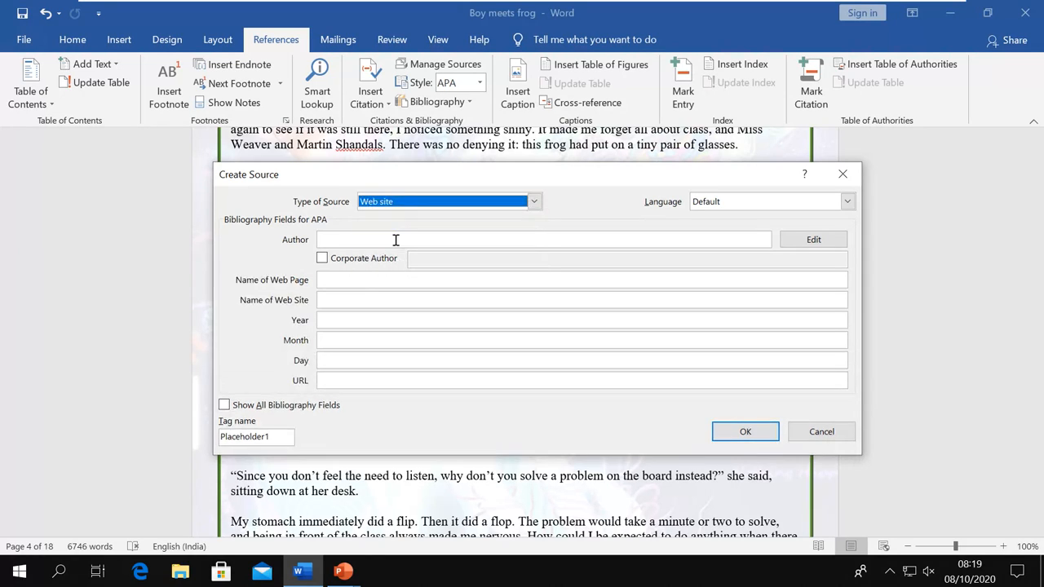
{"action": "left_click", "coordinate": [534, 202]}
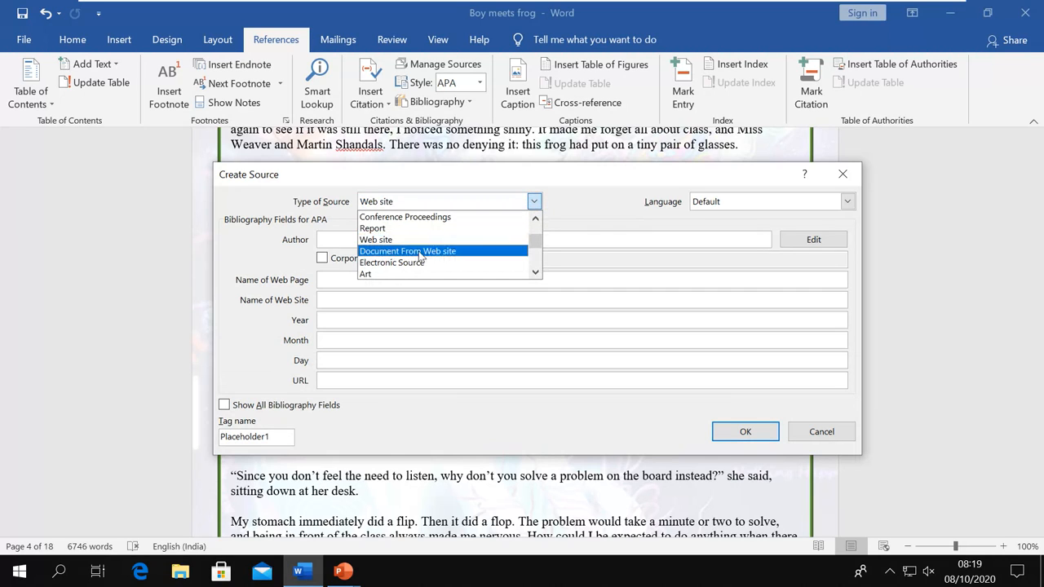
{"action": "left_click", "coordinate": [420, 252]}
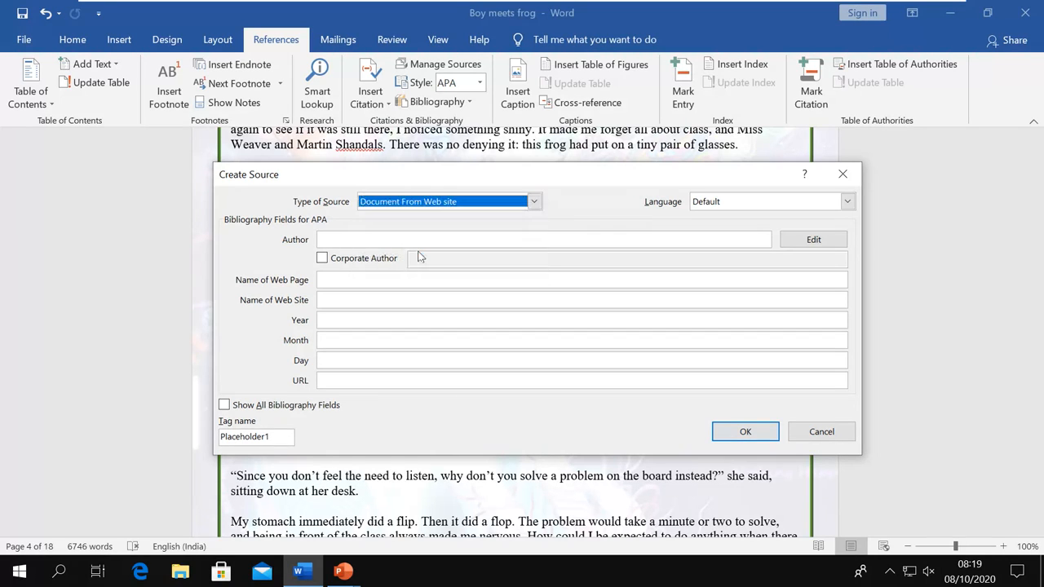
Try Electronic Source and Art as source types, then return to Book
{"action": "left_click", "coordinate": [535, 201]}
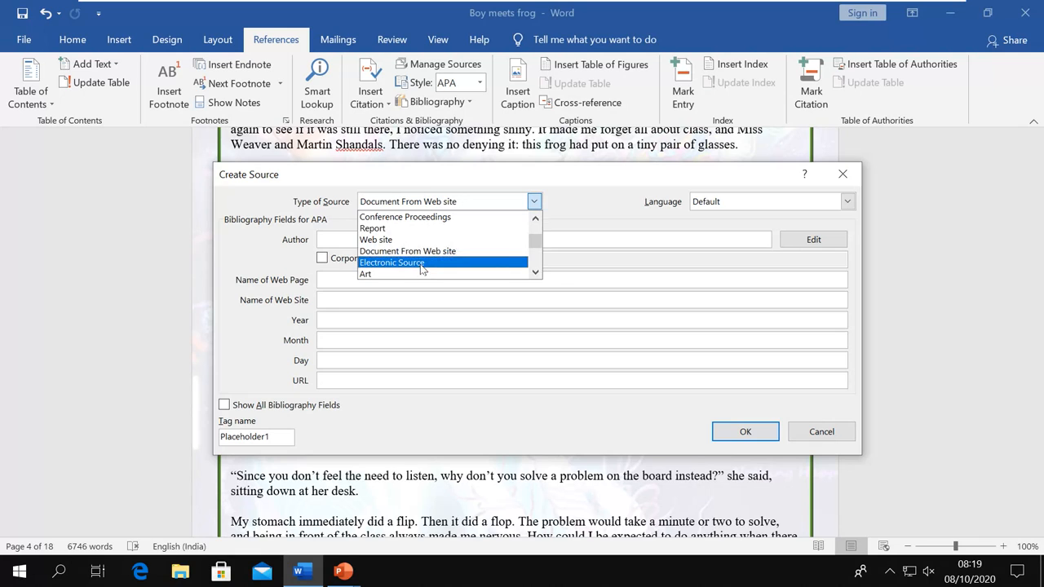
{"action": "left_click", "coordinate": [424, 262]}
{"action": "left_click", "coordinate": [534, 202]}
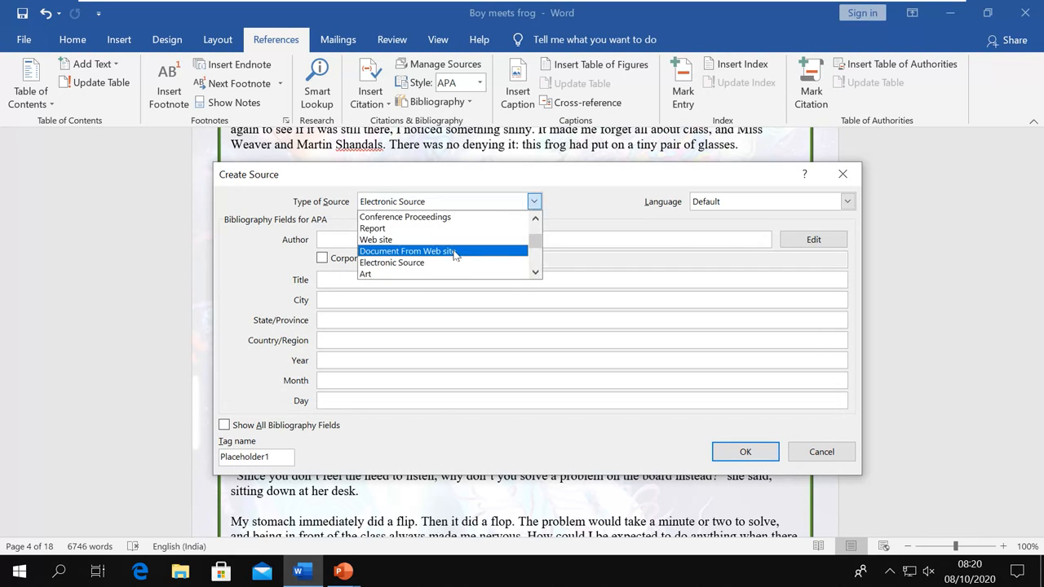
{"action": "left_click", "coordinate": [396, 274]}
{"action": "left_click", "coordinate": [534, 202]}
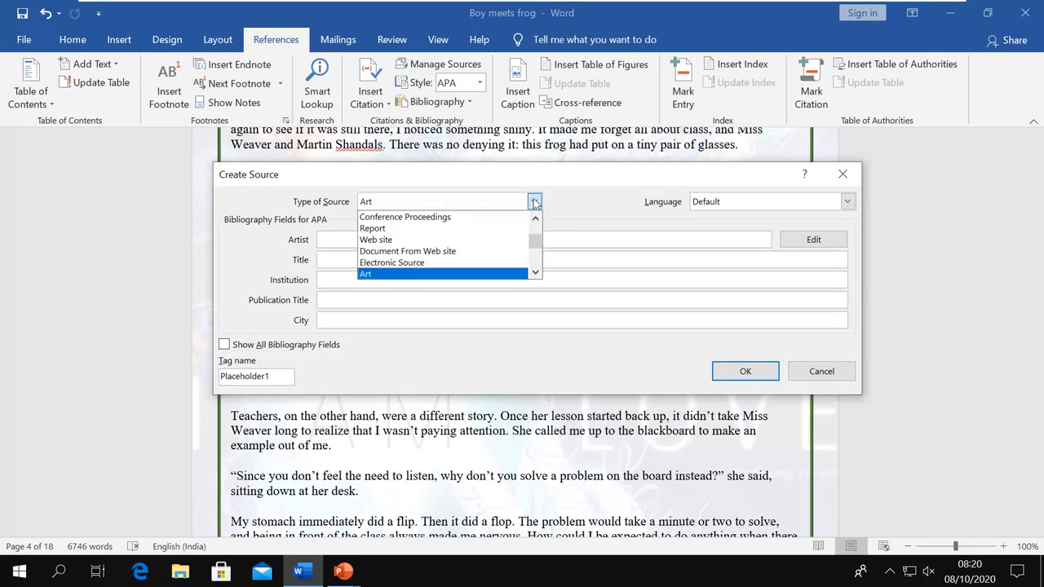
{"action": "scroll", "coordinate": [443, 250], "scroll_direction": "down", "scroll_amount": 1}
{"action": "scroll", "coordinate": [443, 250], "scroll_direction": "down", "scroll_amount": 2}
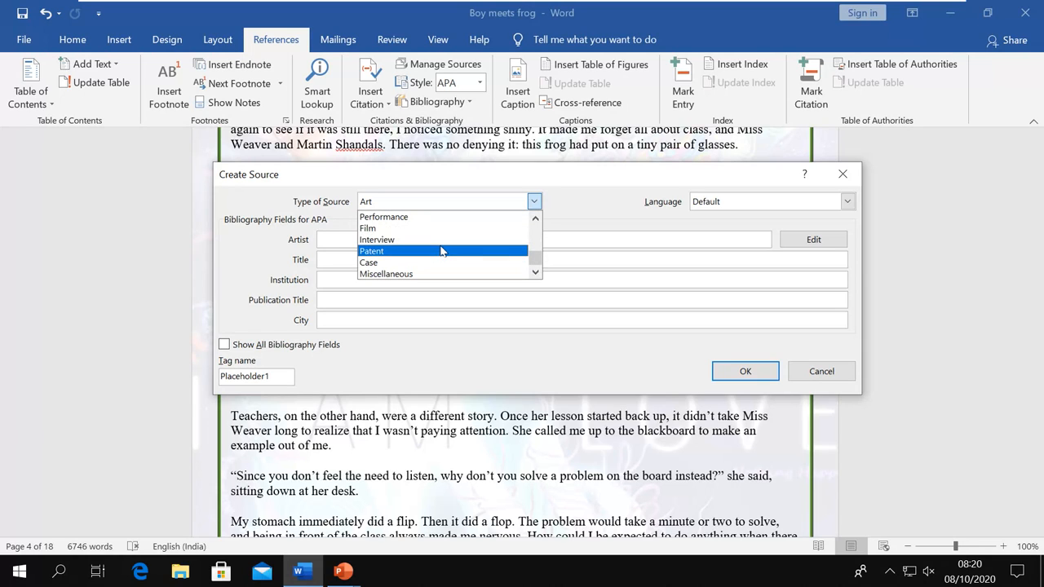
{"action": "scroll", "coordinate": [451, 245], "scroll_direction": "up", "scroll_amount": 4}
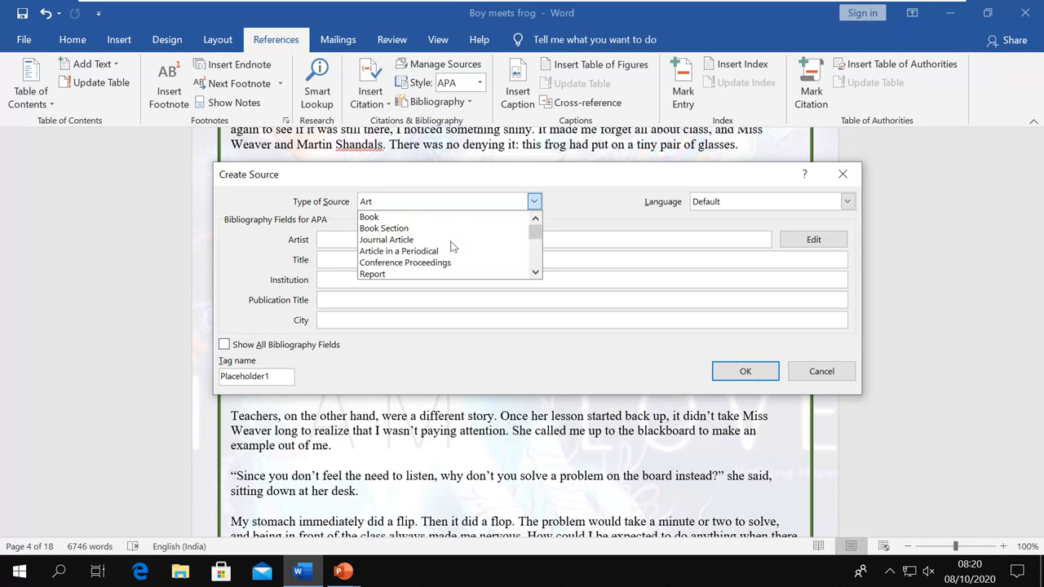
{"action": "left_click", "coordinate": [385, 218]}
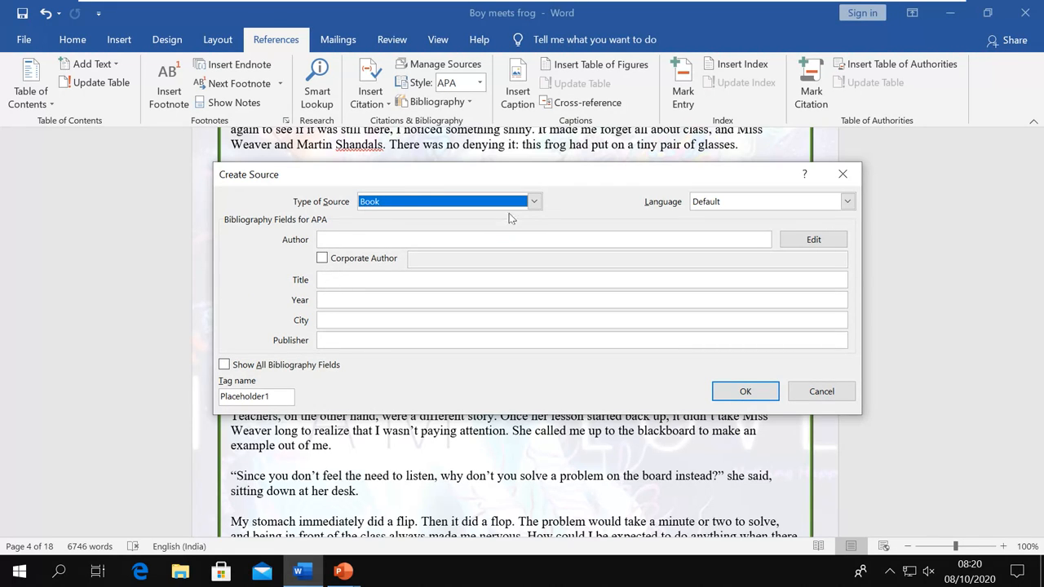
Compare Book Section and Journal Article, then settle on Book as the source type
{"action": "left_click", "coordinate": [534, 201]}
{"action": "left_click", "coordinate": [404, 228]}
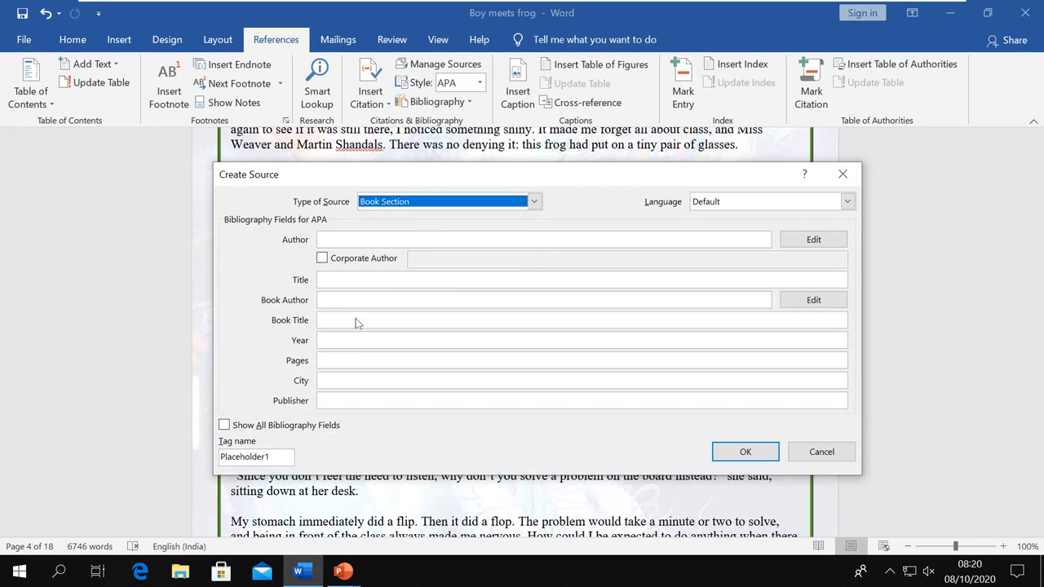
{"action": "left_click", "coordinate": [532, 203]}
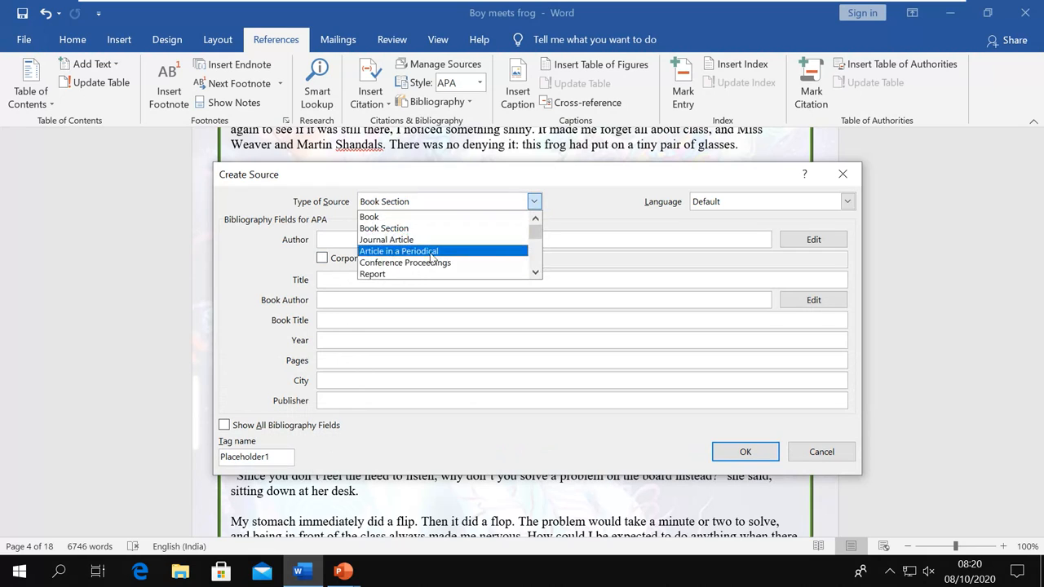
{"action": "left_click", "coordinate": [428, 236]}
{"action": "left_click", "coordinate": [534, 202]}
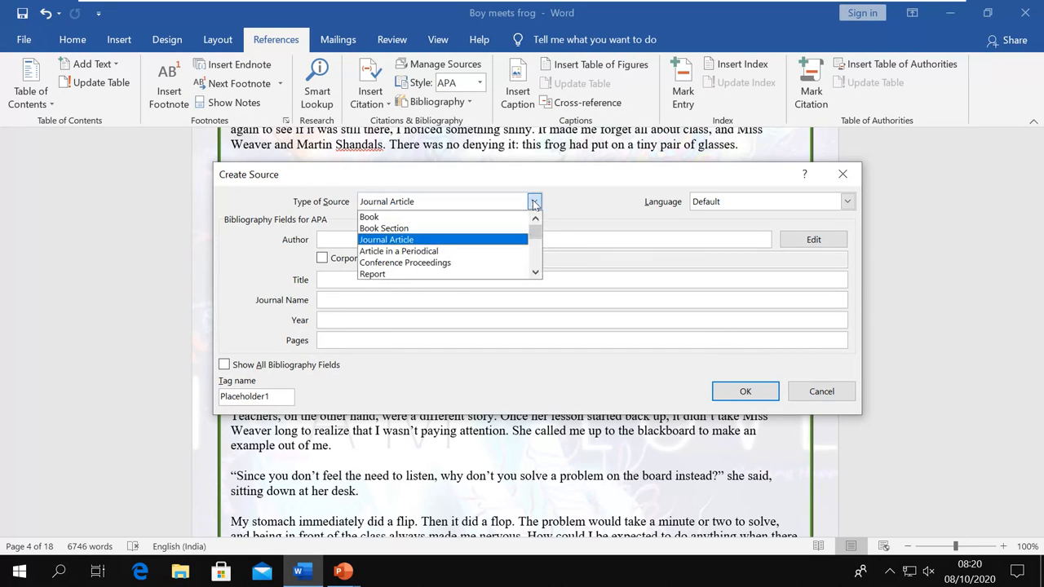
{"action": "left_click", "coordinate": [432, 219]}
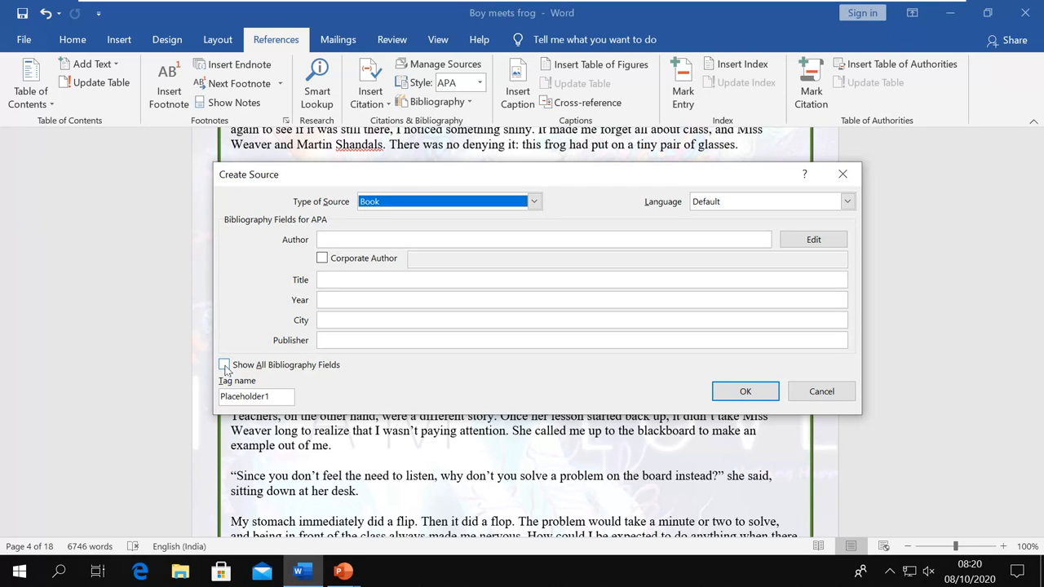
Show all bibliography fields for the Book source, then go back to only the basic fields
{"action": "left_click", "coordinate": [224, 366]}
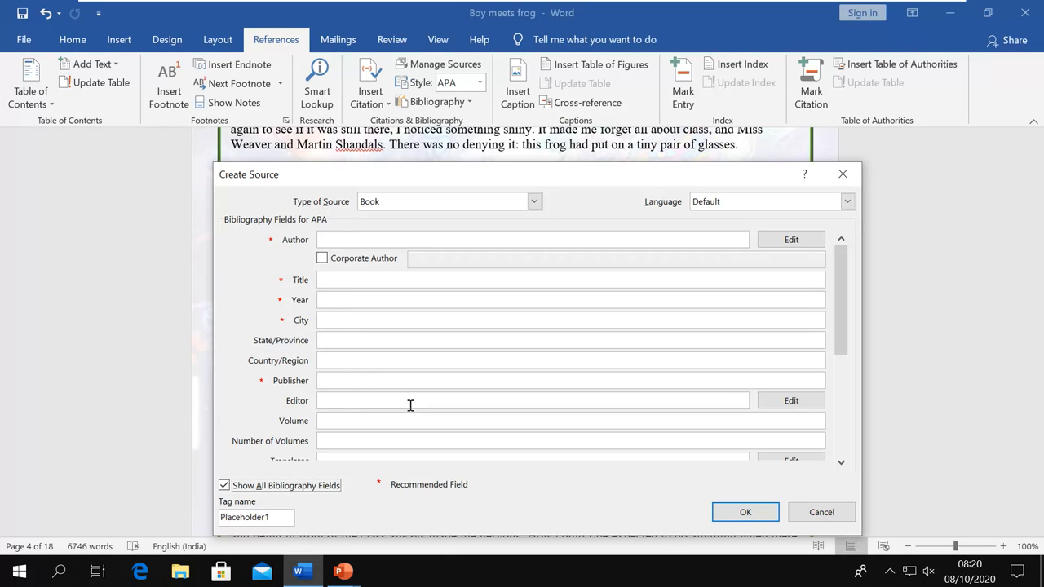
{"action": "left_click_drag", "start_coordinate": [839, 340], "coordinate": [844, 410]}
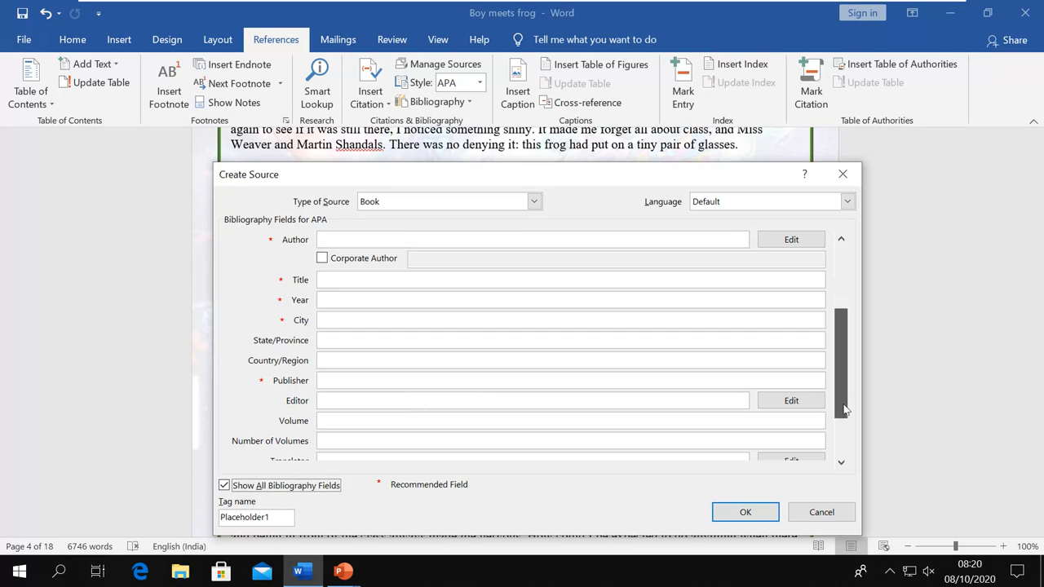
{"action": "left_click", "coordinate": [842, 462]}
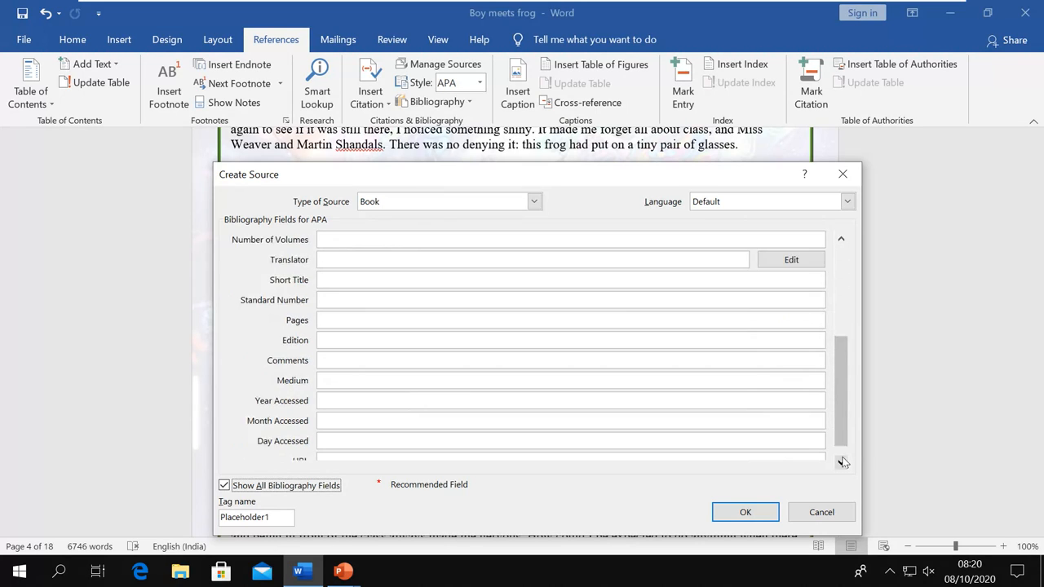
{"action": "left_click", "coordinate": [842, 461]}
{"action": "left_click", "coordinate": [843, 241]}
{"action": "left_click", "coordinate": [844, 241]}
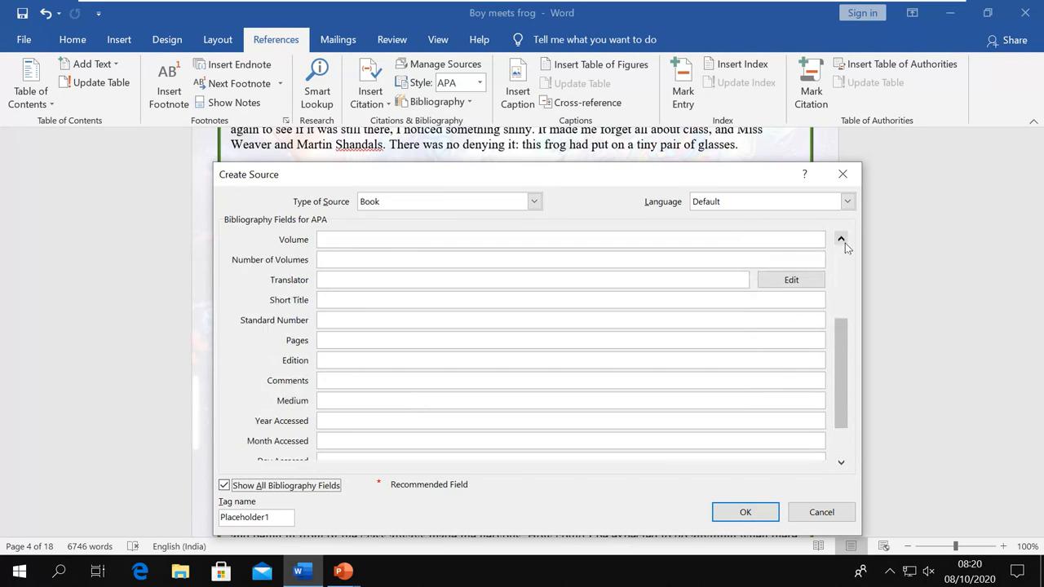
{"action": "scroll", "coordinate": [845, 243], "scroll_direction": "up", "scroll_amount": 3}
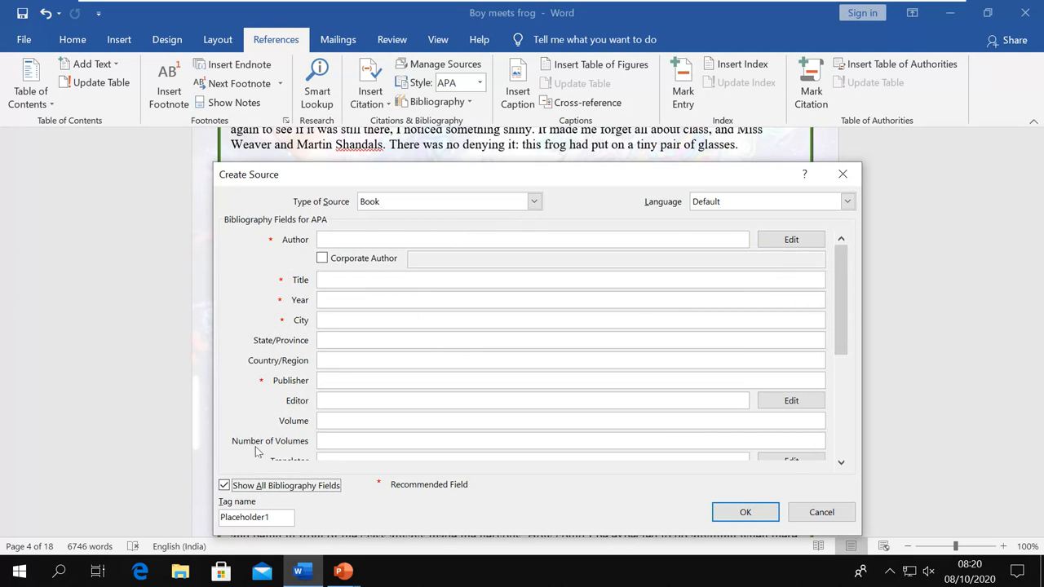
{"action": "left_click", "coordinate": [224, 485]}
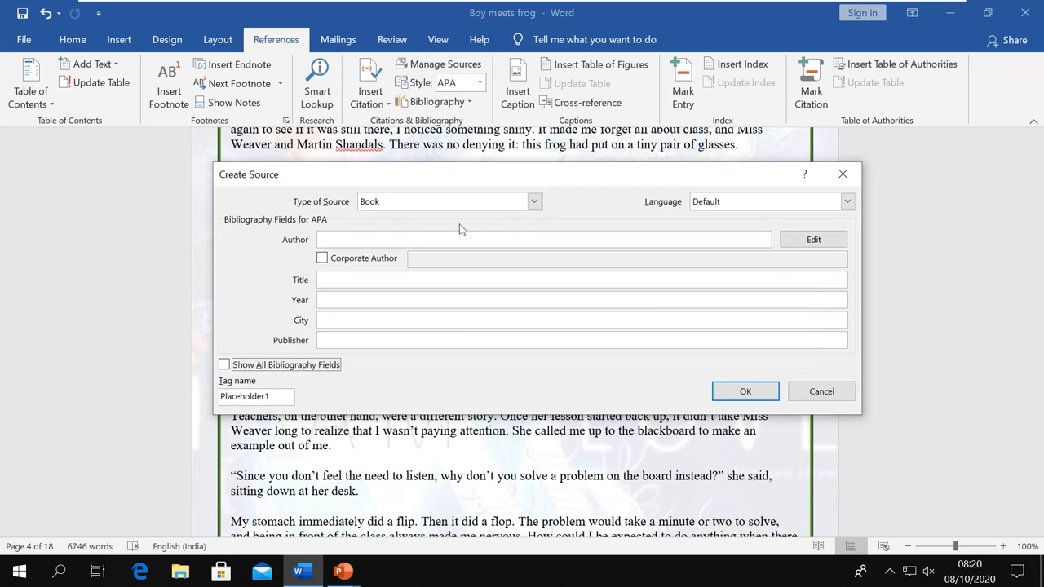
Enter the author's full name in the Author field and open the Edit Name editor
{"action": "left_click", "coordinate": [347, 238]}
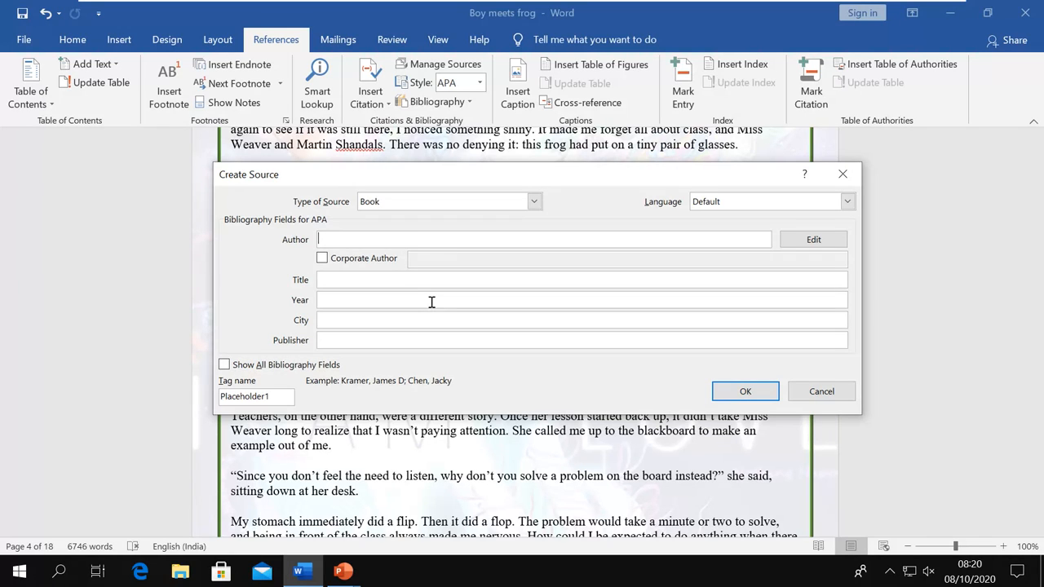
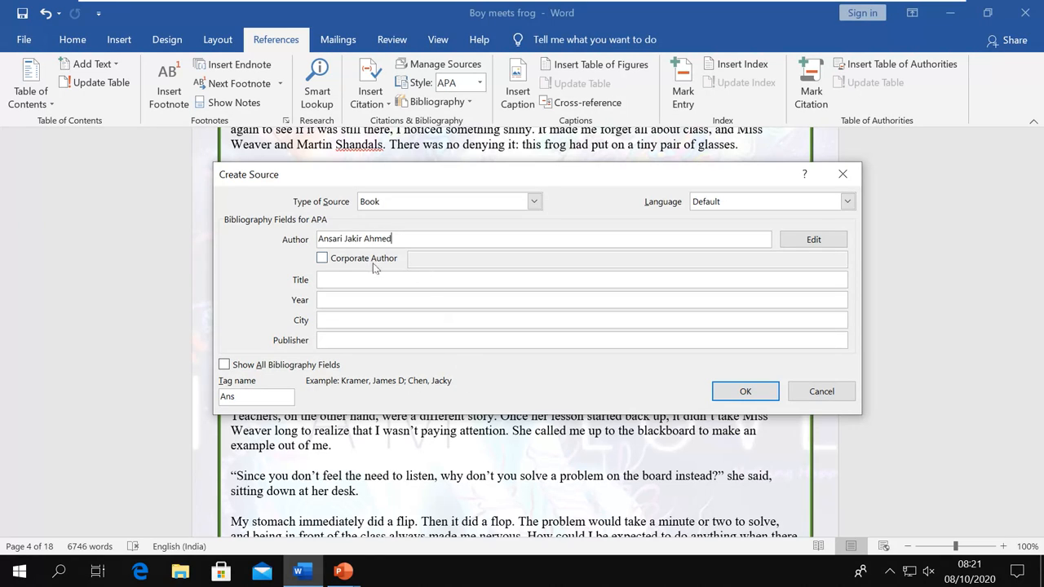
{"action": "left_click", "coordinate": [800, 247]}
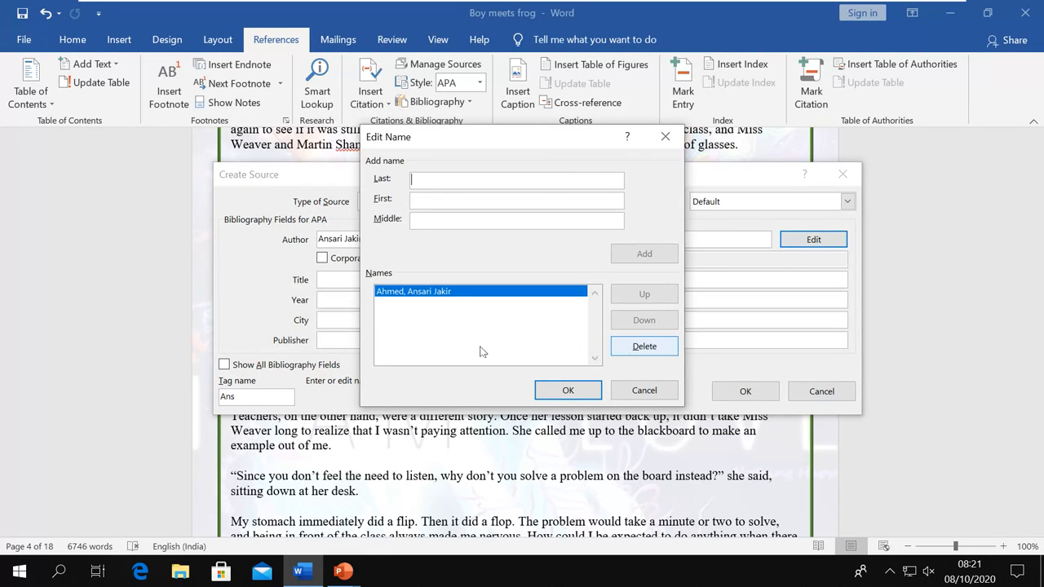
Delete the wrongly split entry and add the first author with surname and first names separated
{"action": "left_click", "coordinate": [617, 344]}
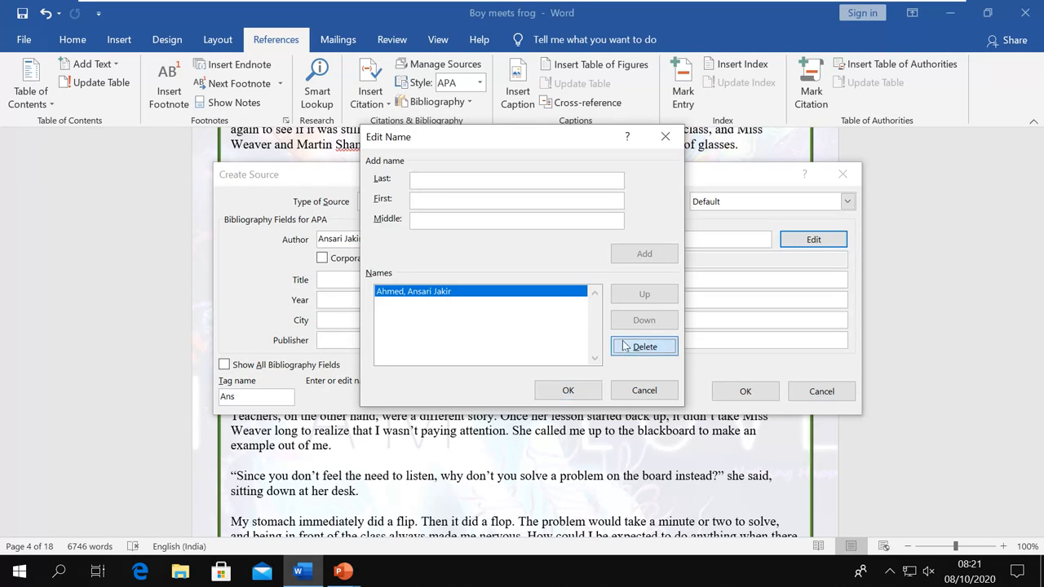
{"action": "left_click", "coordinate": [431, 178]}
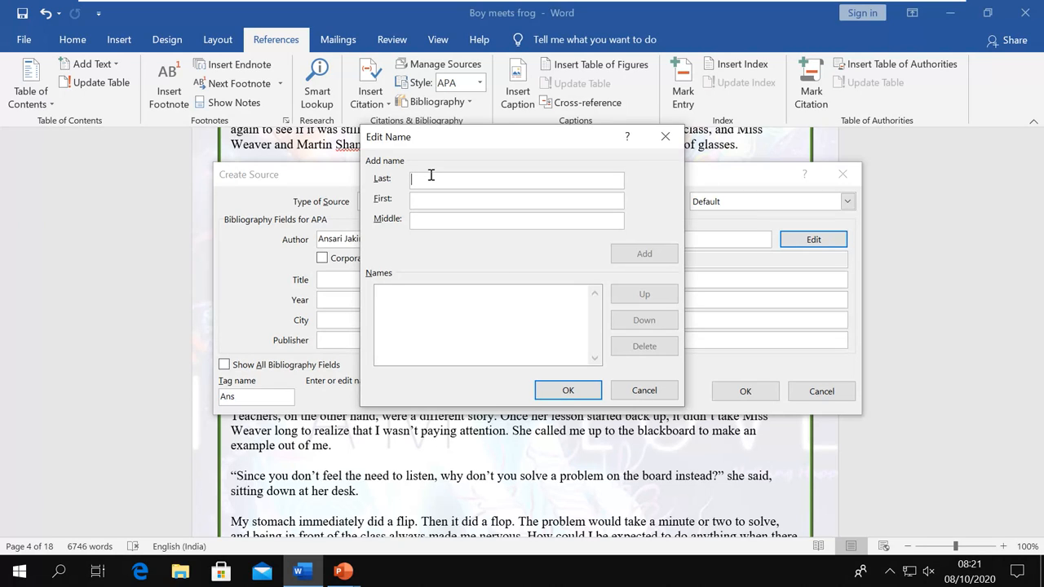
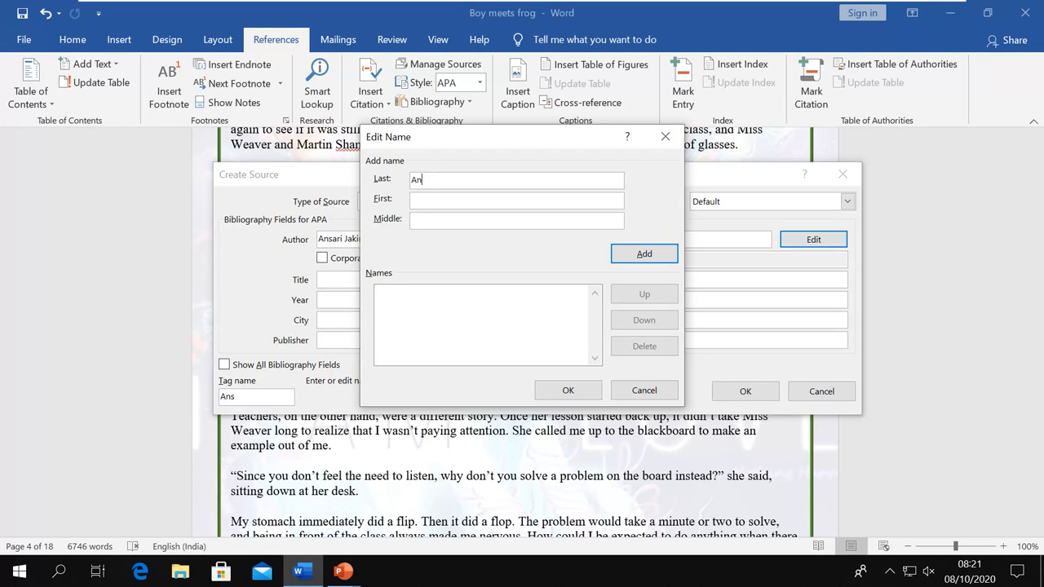
{"action": "left_click", "coordinate": [626, 261]}
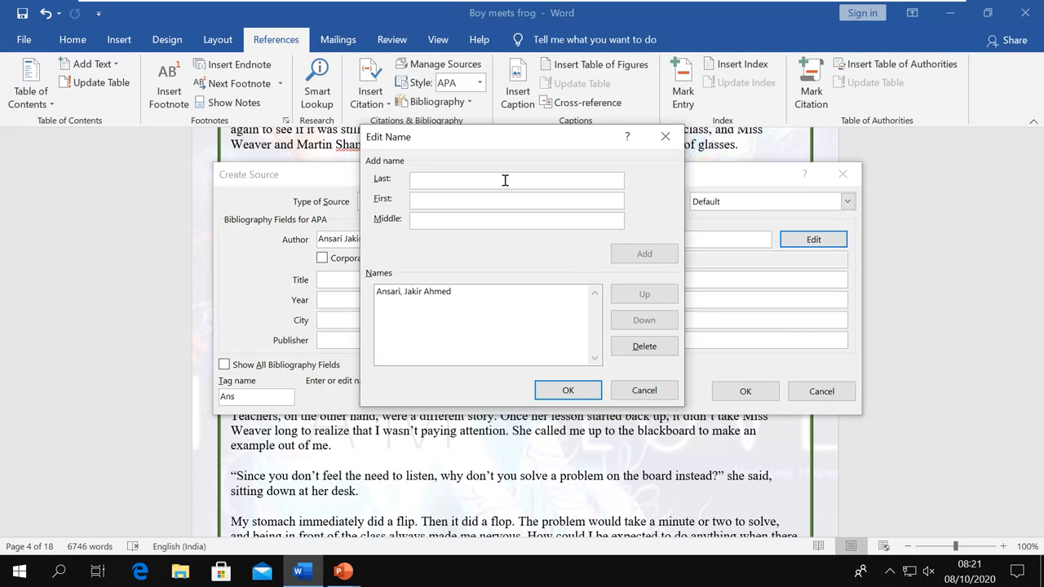
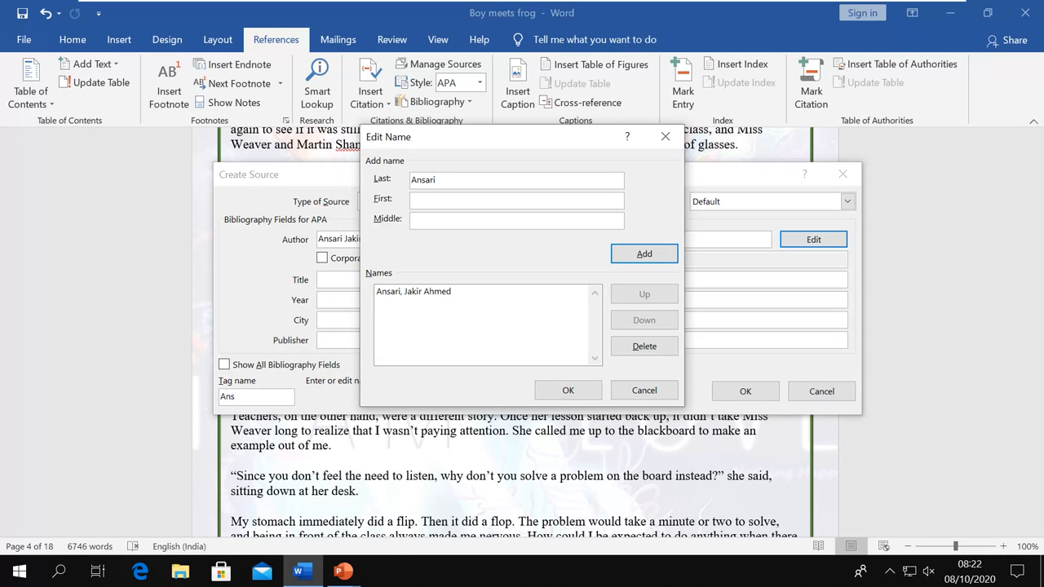
Add the second author with surname and first names in their separate fields
{"action": "key", "text": "Tab"}
{"action": "key", "text": "shift+Tab"}
{"action": "left_click", "coordinate": [640, 255]}
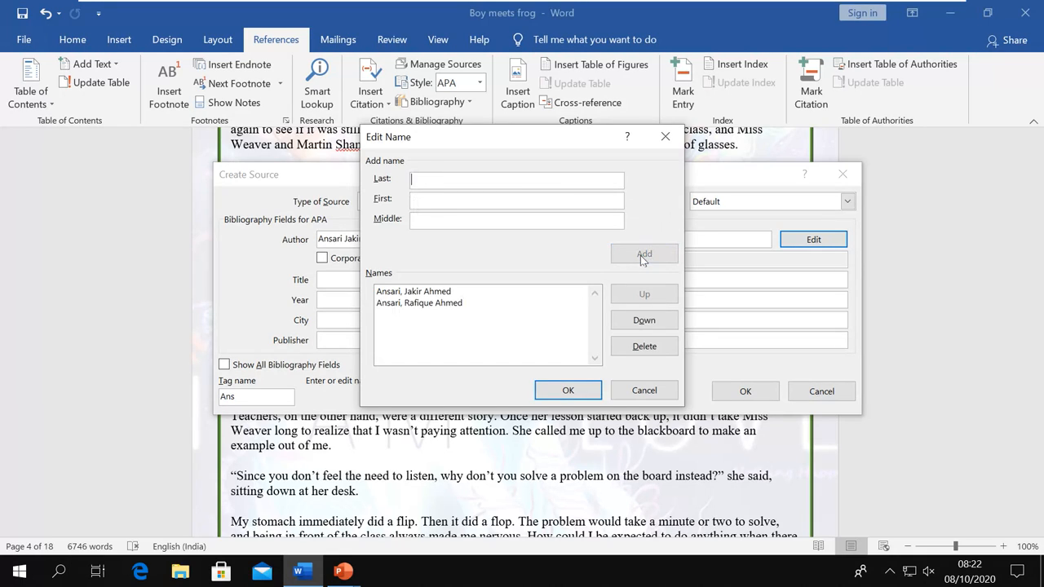
Confirm the names, then remove the second author so only one author remains
{"action": "left_click", "coordinate": [567, 390]}
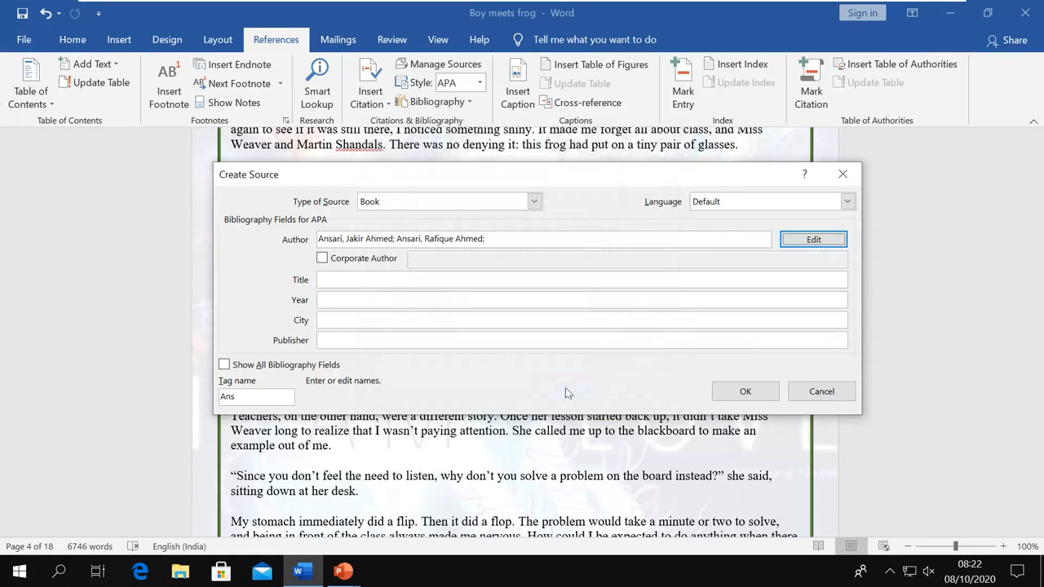
{"action": "left_click", "coordinate": [366, 278]}
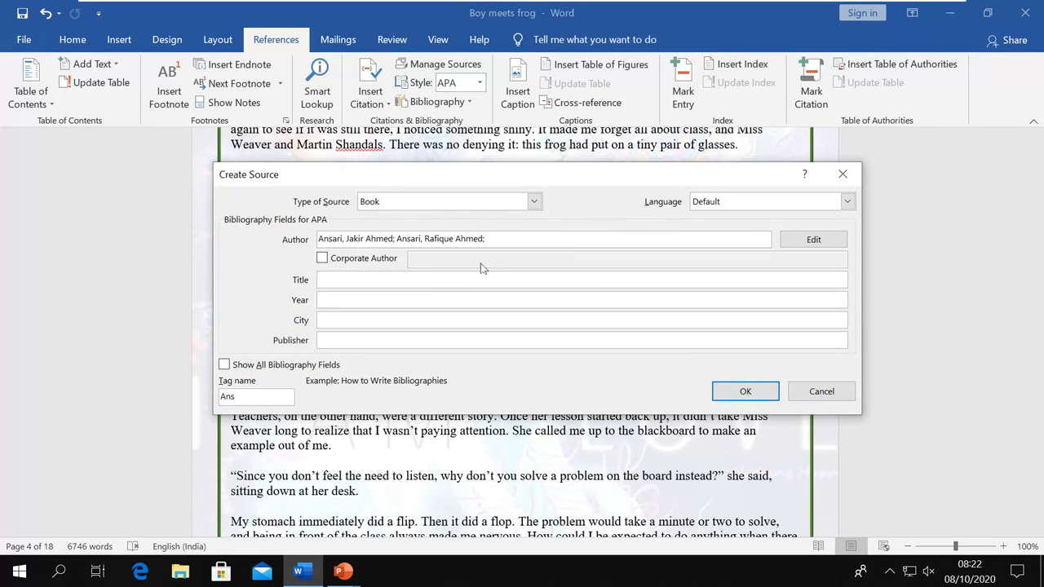
{"action": "left_click", "coordinate": [518, 238]}
{"action": "key", "text": "BackSpace"}
{"action": "key", "text": "BackSpace"}
{"action": "key", "text": "BackSpace"}
{"action": "key", "text": "BackSpace"}
{"action": "key", "text": "BackSpace"}
{"action": "key", "text": "BackSpace"}
{"action": "key", "text": "BackSpace"}
{"action": "key", "text": "BackSpace"}
{"action": "key", "text": "BackSpace"}
{"action": "key", "text": "BackSpace"}
{"action": "key", "text": "BackSpace"}
{"action": "key", "text": "BackSpace"}
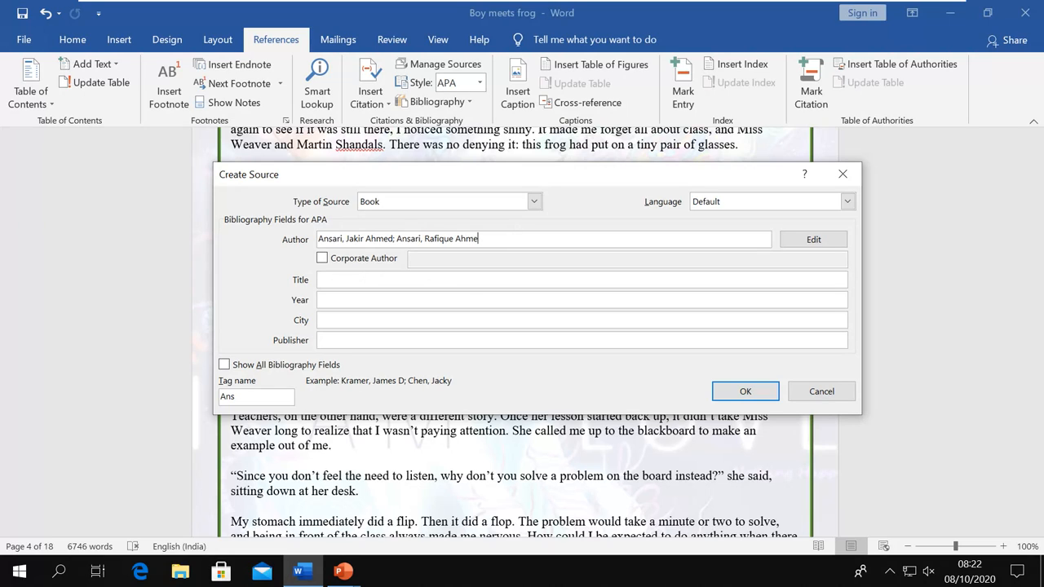
{"action": "key", "text": "BackSpace"}
{"action": "key", "text": "BackSpace"}
{"action": "key", "text": "BackSpace"}
{"action": "key", "text": "BackSpace"}
{"action": "key", "text": "BackSpace"}
{"action": "key", "text": "BackSpace"}
{"action": "key", "text": "BackSpace"}
{"action": "key", "text": "BackSpace"}
{"action": "key", "text": "BackSpace"}
{"action": "key", "text": "BackSpace"}
{"action": "key", "text": "BackSpace"}
{"action": "left_click", "coordinate": [337, 281]}
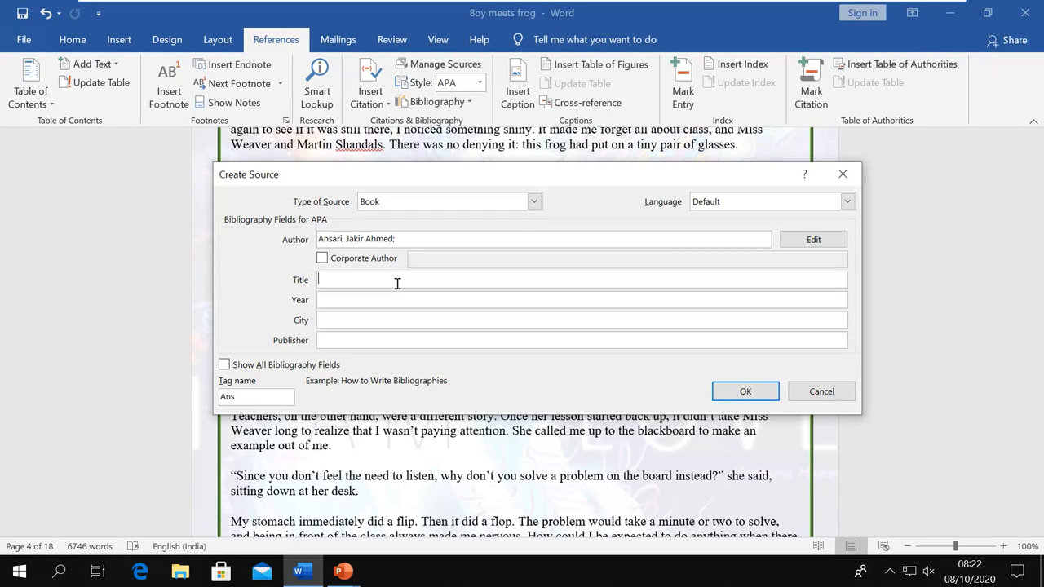
Enter title "How to add Citation", year 2016, city Mumbai and the publisher name
{"action": "type", "text": "How to add Citation"}
{"action": "key", "text": "Tab"}
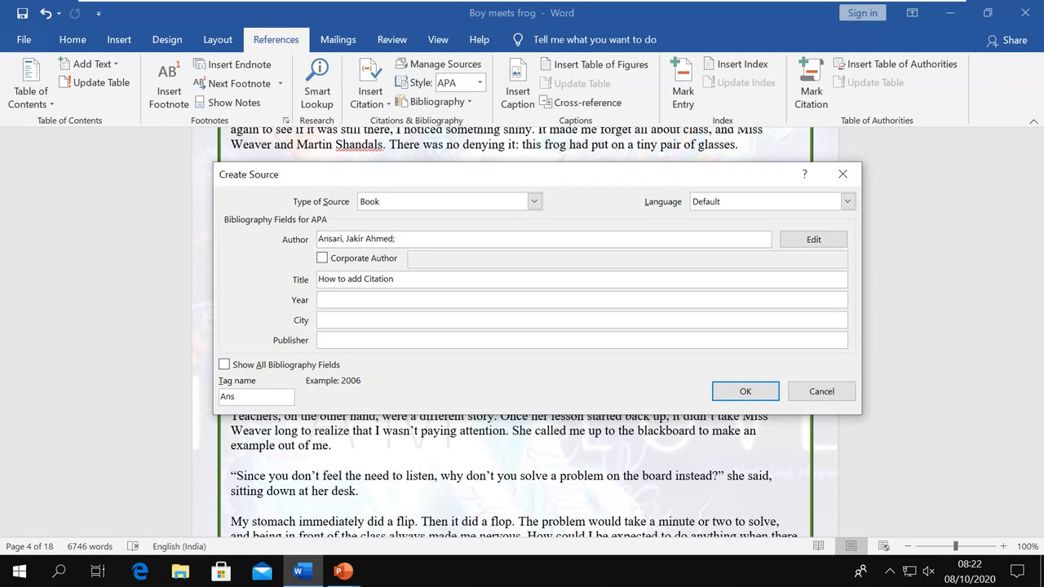
{"action": "type", "text": "2016"}
{"action": "key", "text": "Tab"}
{"action": "type", "text": "Mumba"}
{"action": "key", "text": "Tab"}
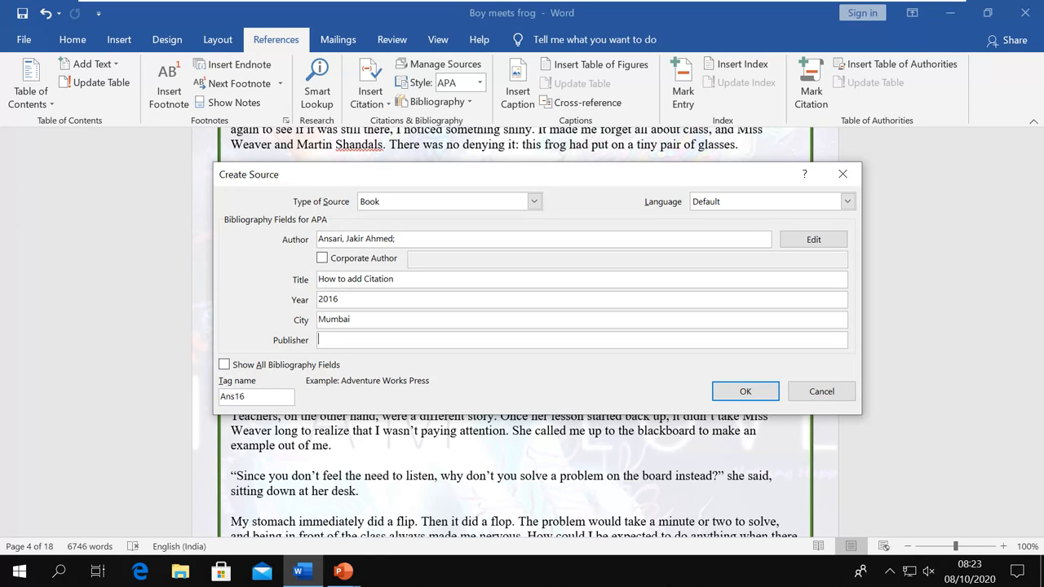
{"action": "type", "text": "Bharta"}
{"action": "key", "text": "BackSpace"}
{"action": "key", "text": "BackSpace"}
{"action": "type", "text": "at"}
{"action": "type", "text": " Nam"}
{"action": "type", "text": "ar"}
{"action": "key", "text": "BackSpace"}
{"action": "key", "text": "BackSpace"}
{"action": "key", "text": "BackSpace"}
{"action": "key", "text": "BackSpace"}
{"action": "type", "text": "agar"}
Save the Book source so its 2016 citation is inserted after the "some kid" question
{"action": "left_click", "coordinate": [746, 392]}
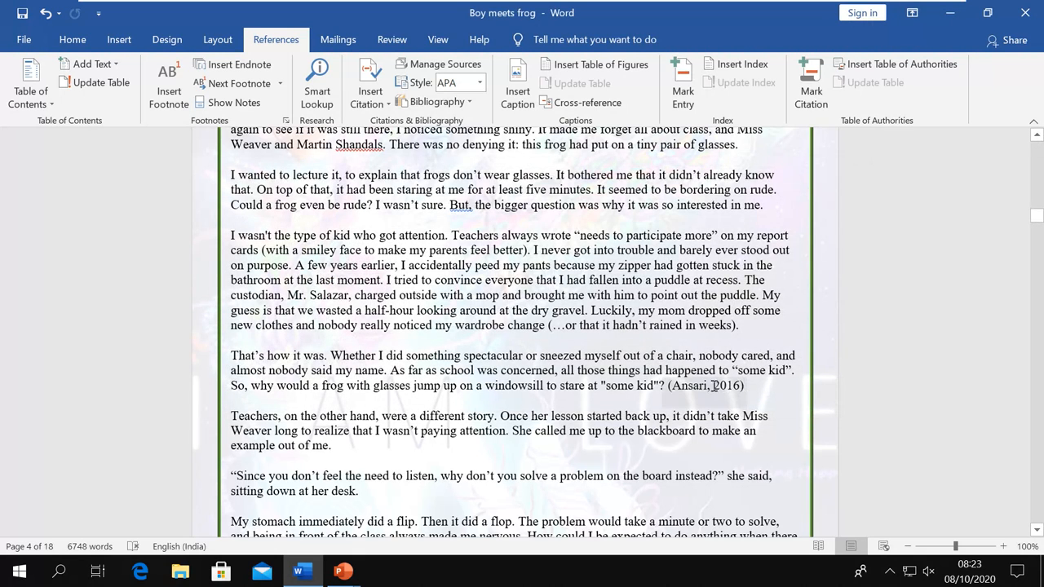
{"action": "left_click", "coordinate": [716, 387]}
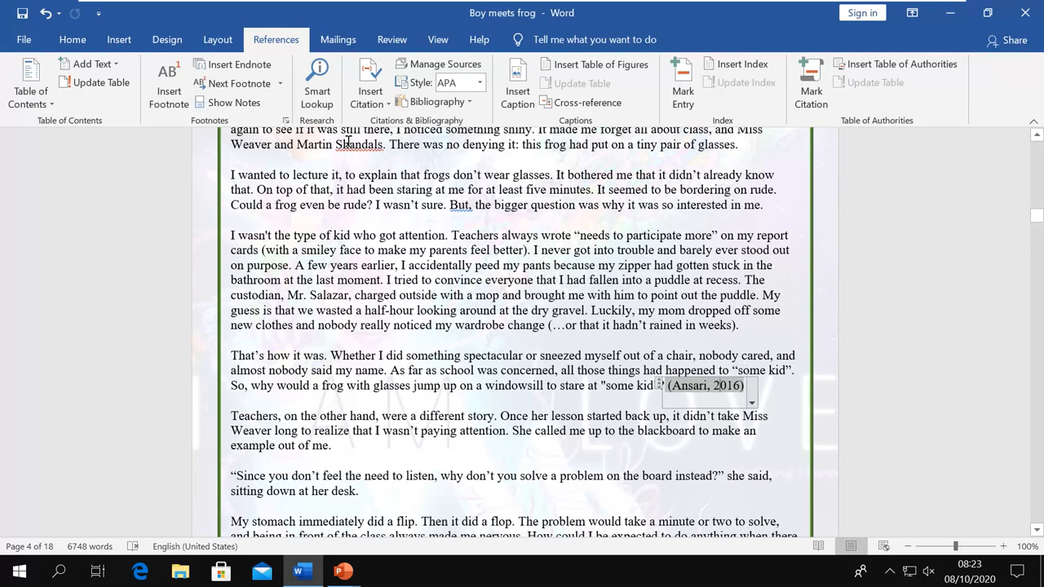
{"action": "left_click", "coordinate": [381, 104]}
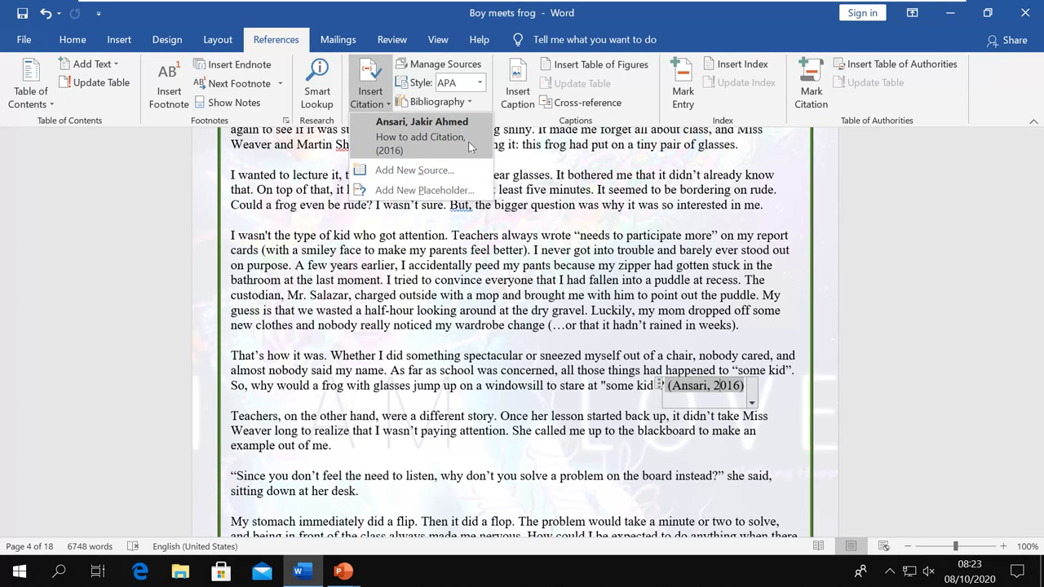
{"action": "scroll", "coordinate": [543, 388], "scroll_direction": "down", "scroll_amount": 2}
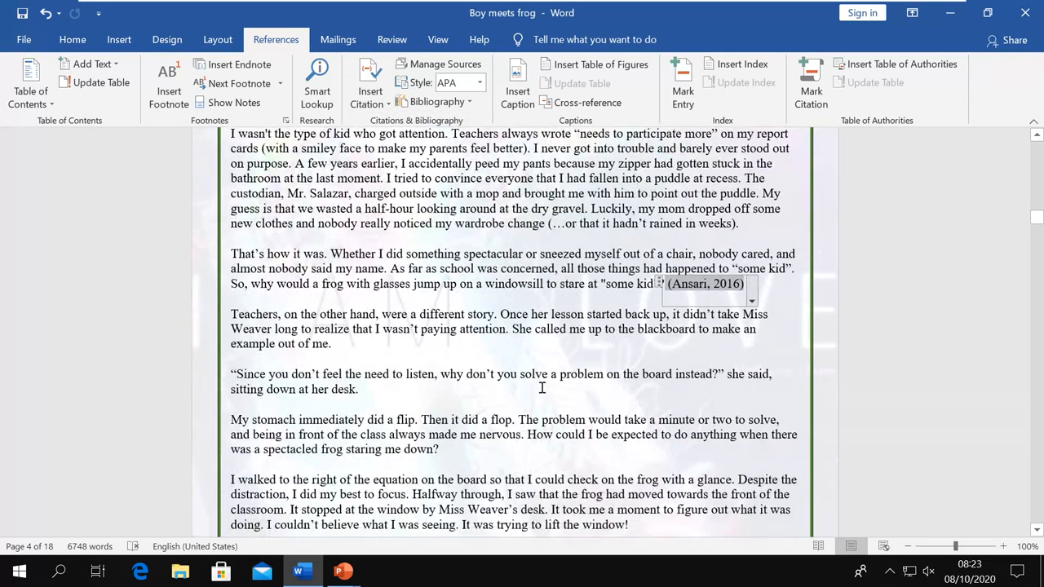
{"action": "scroll", "coordinate": [543, 388], "scroll_direction": "down", "scroll_amount": 10}
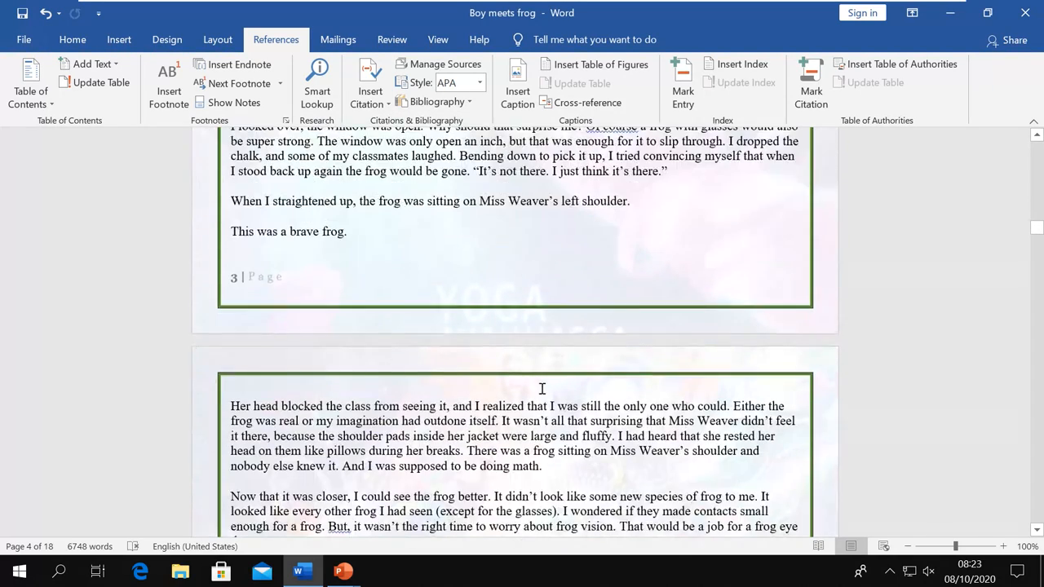
{"action": "scroll", "coordinate": [542, 388], "scroll_direction": "down", "scroll_amount": 4}
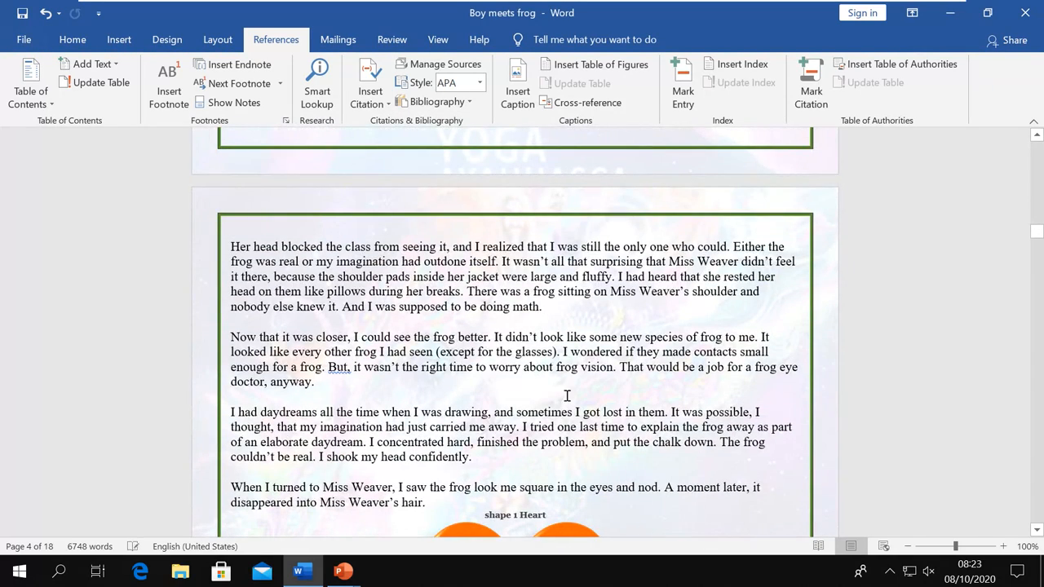
Cite the 2016 source after "math." and open citation options after "confidently."
{"action": "left_click", "coordinate": [543, 308]}
{"action": "left_click", "coordinate": [374, 105]}
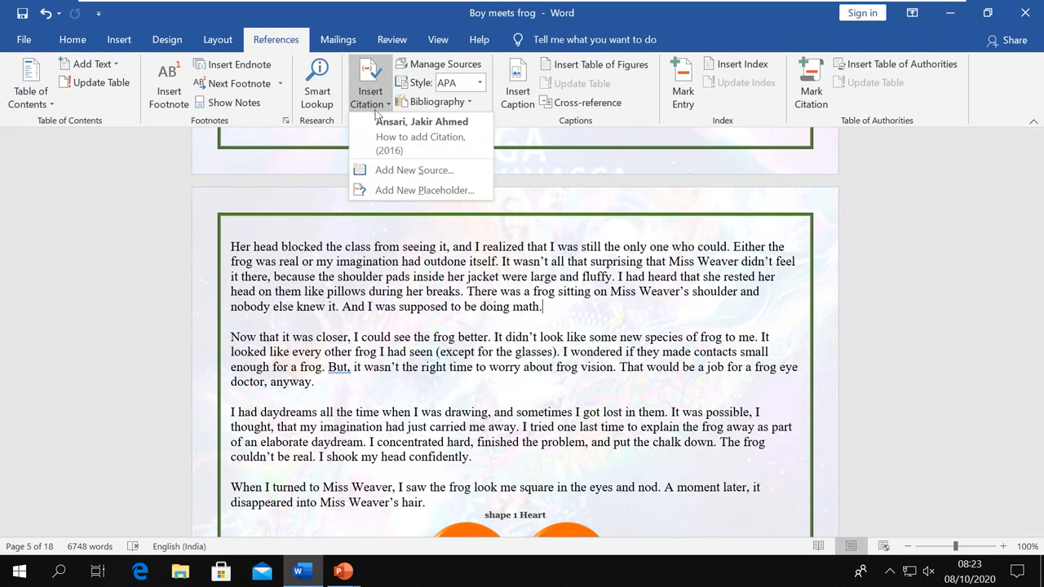
{"action": "left_click", "coordinate": [390, 144]}
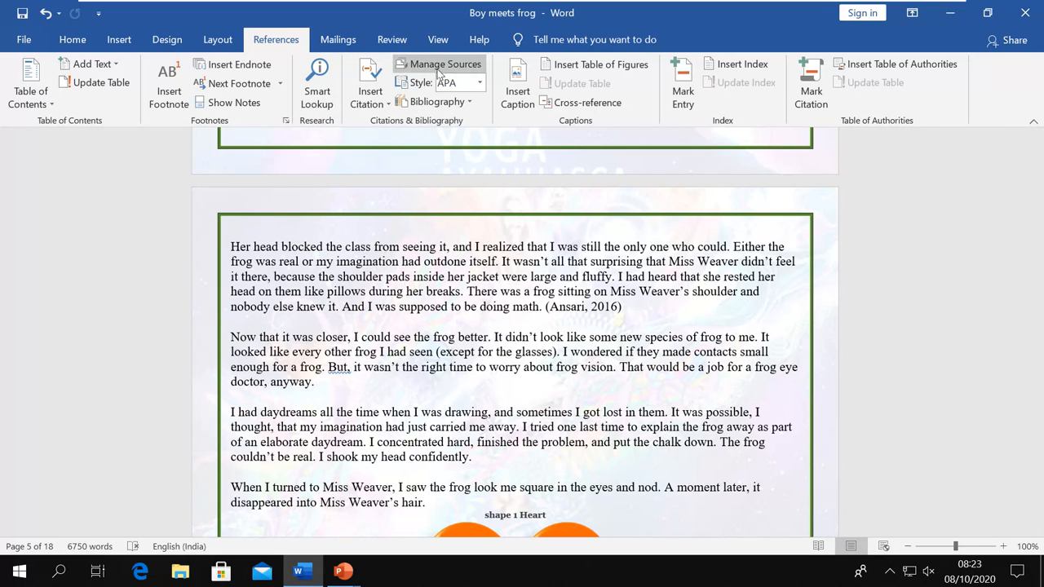
{"action": "left_click", "coordinate": [541, 457]}
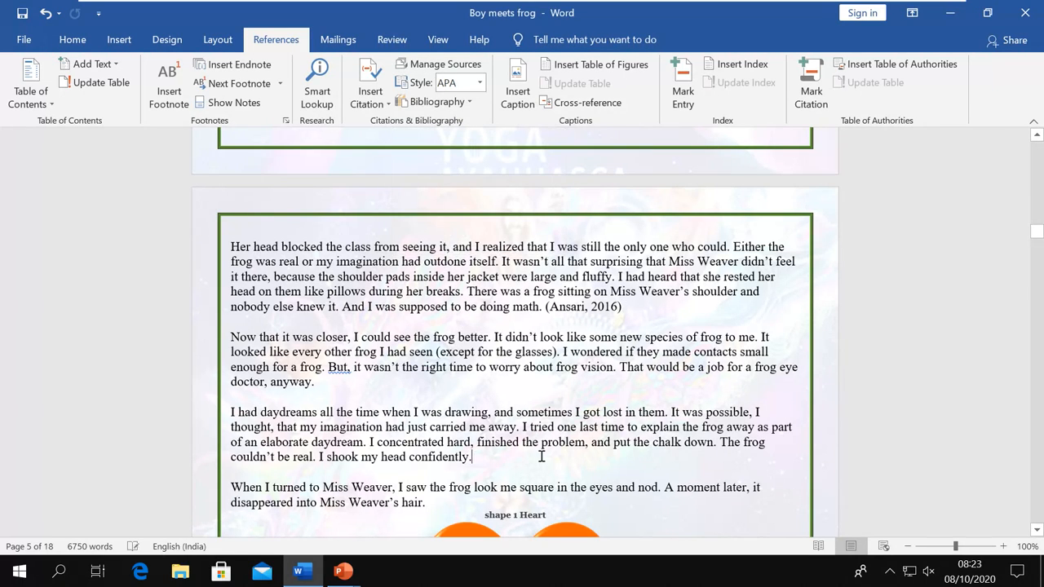
{"action": "left_click", "coordinate": [372, 109]}
Insert a new placeholder citation named Placeholder1 after "I shook my head confidently."
{"action": "left_click", "coordinate": [389, 186]}
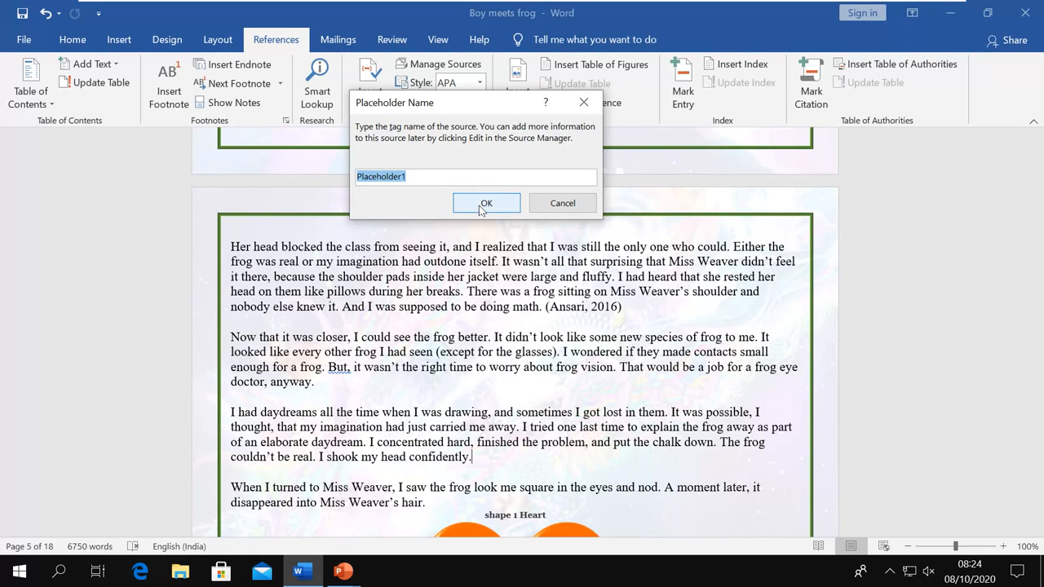
{"action": "left_click", "coordinate": [484, 204]}
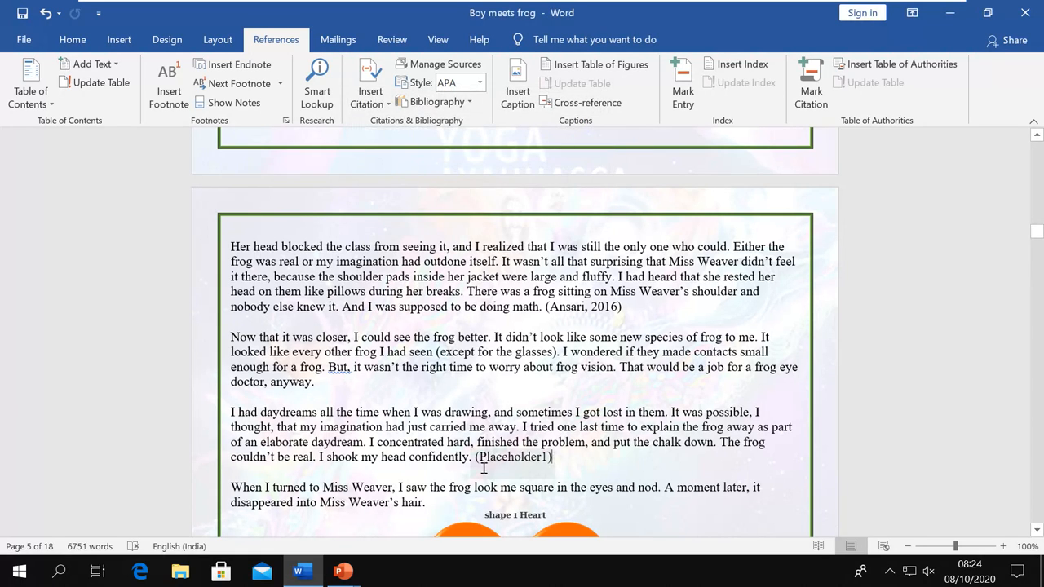
{"action": "left_click", "coordinate": [545, 457]}
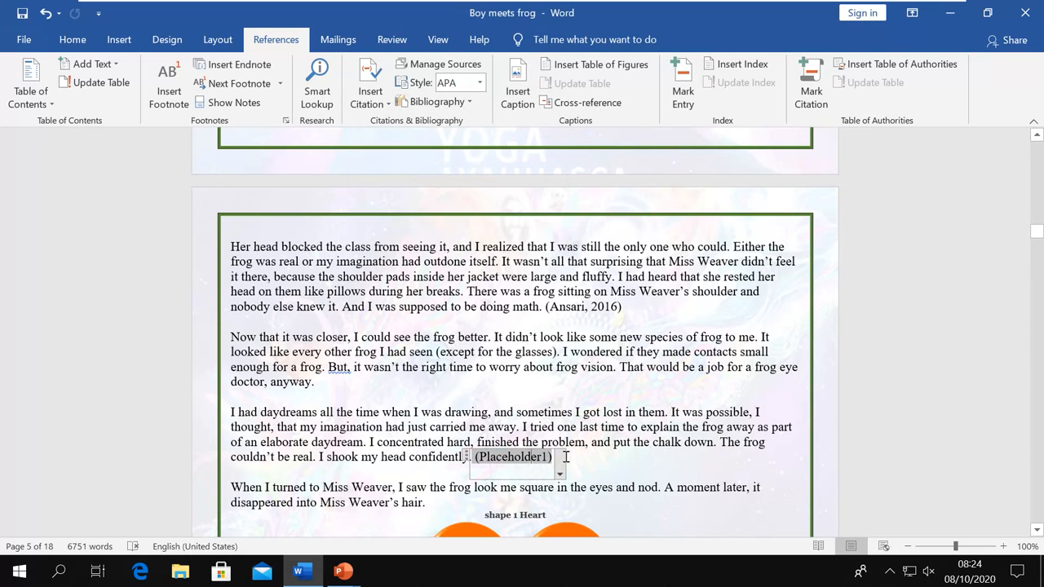
{"action": "left_click", "coordinate": [566, 457]}
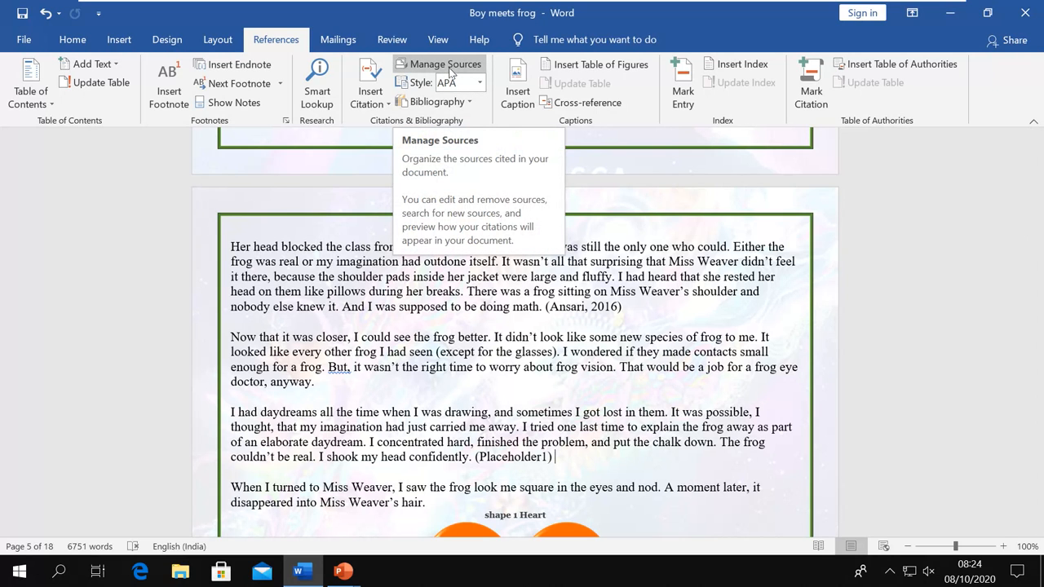
In Manage Sources, preview the saved sources' citations, then open Placeholder1 for editing
{"action": "left_click", "coordinate": [450, 72]}
{"action": "left_click_drag", "start_coordinate": [439, 93], "coordinate": [596, 111]}
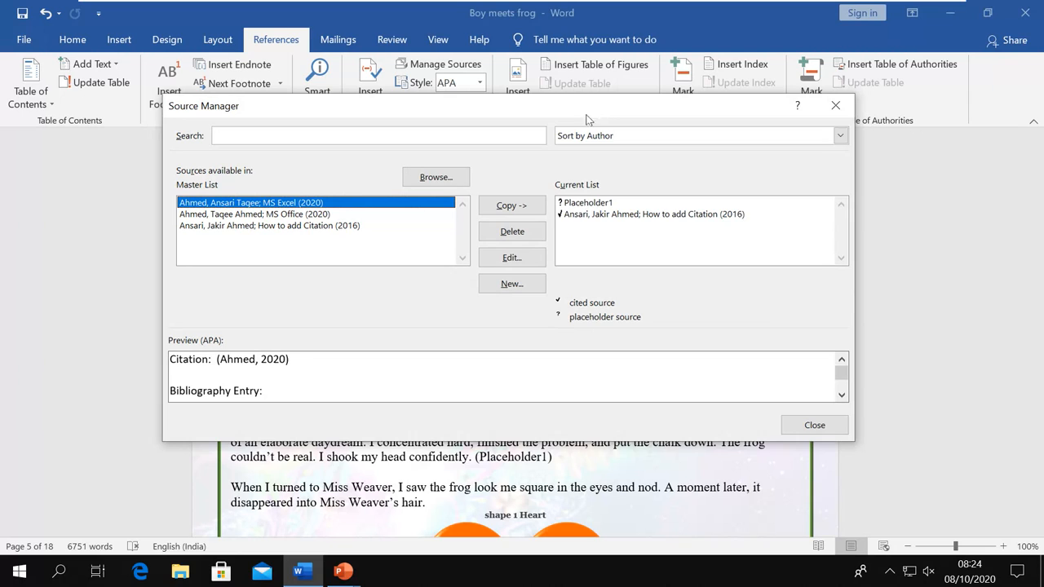
{"action": "left_click", "coordinate": [592, 215]}
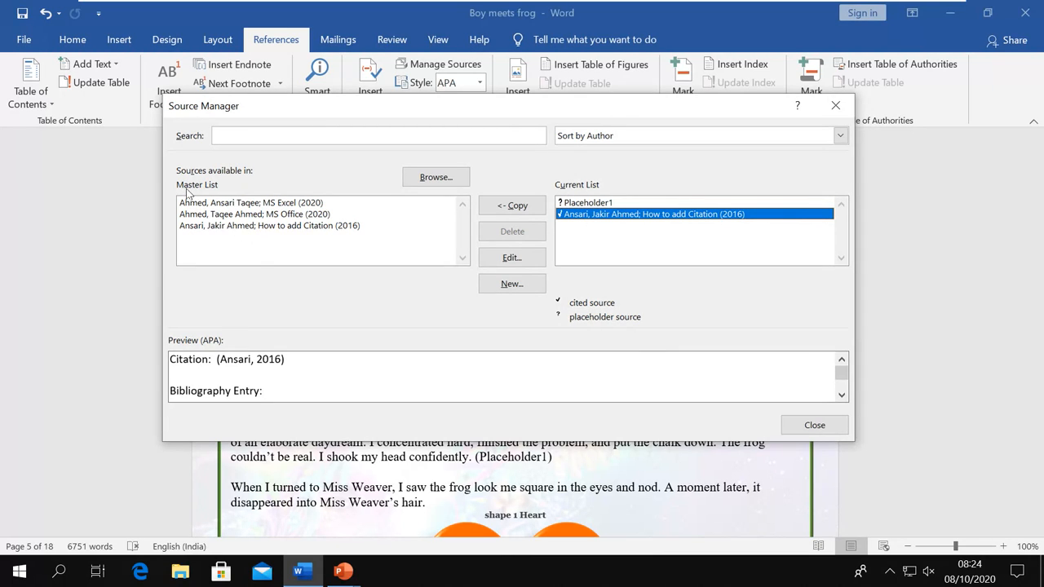
{"action": "left_click", "coordinate": [231, 208]}
{"action": "left_click", "coordinate": [234, 217]}
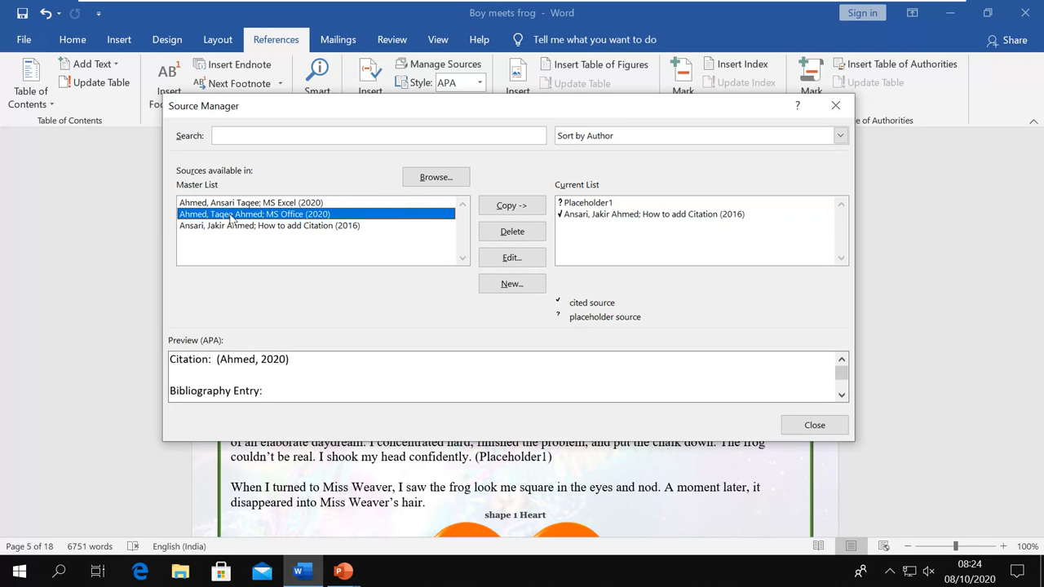
{"action": "left_click", "coordinate": [234, 228]}
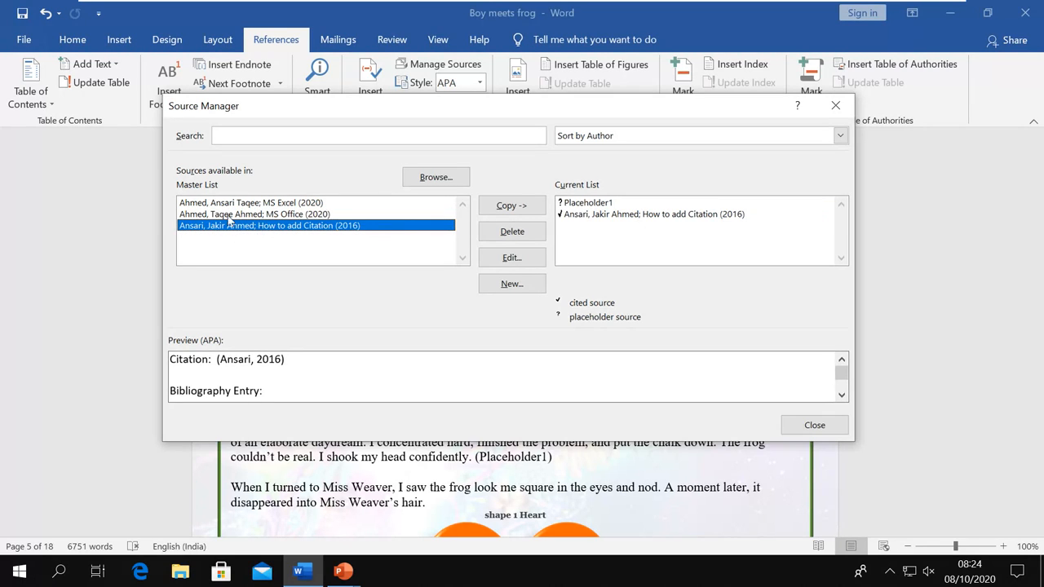
{"action": "left_click", "coordinate": [588, 204]}
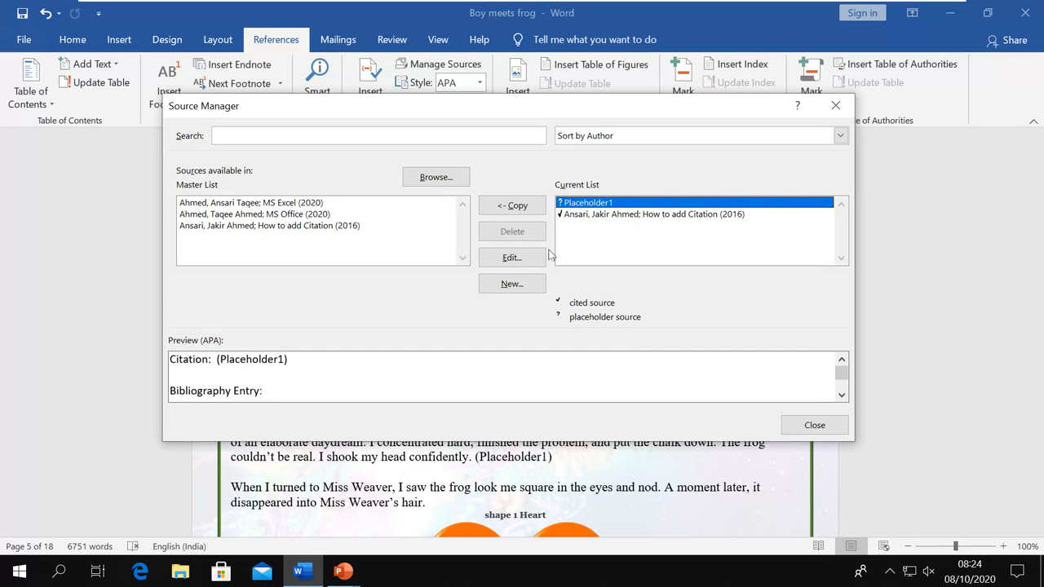
{"action": "left_click", "coordinate": [511, 260]}
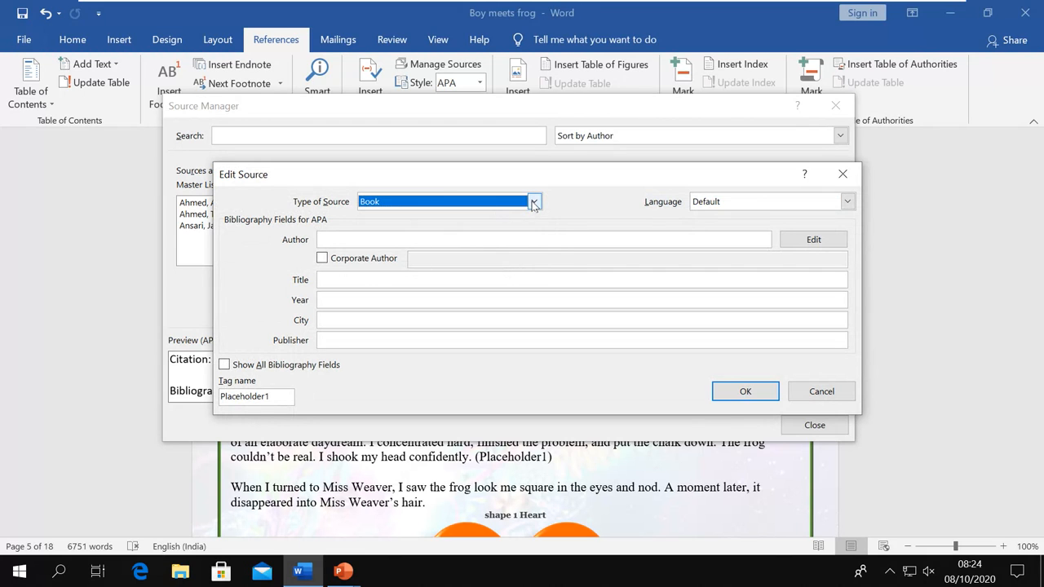
Keep Placeholder1 as a Book and add its author with surname and first names split
{"action": "left_click", "coordinate": [534, 202]}
{"action": "left_click", "coordinate": [443, 228]}
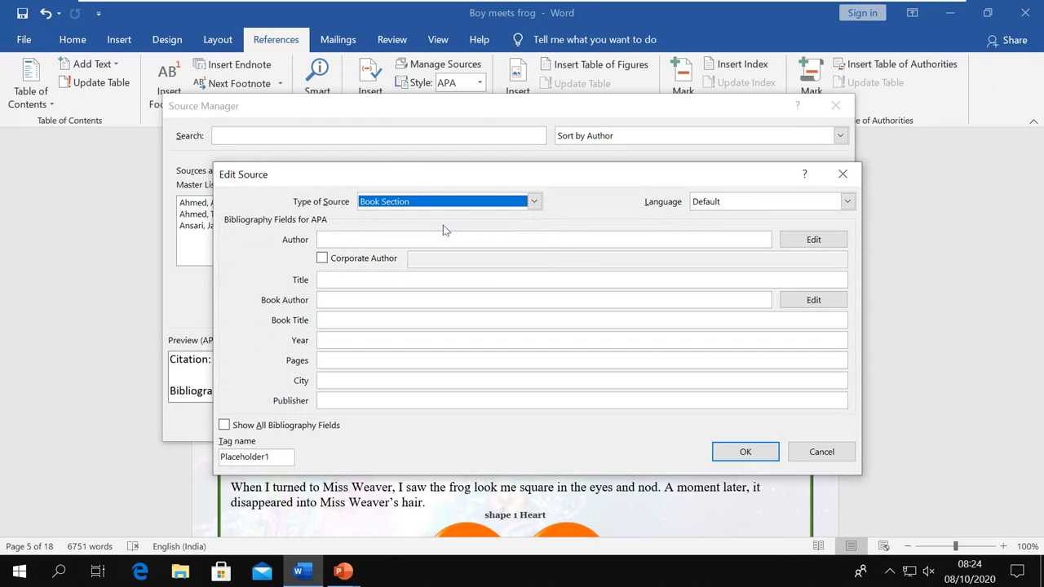
{"action": "left_click", "coordinate": [536, 202]}
{"action": "left_click", "coordinate": [501, 213]}
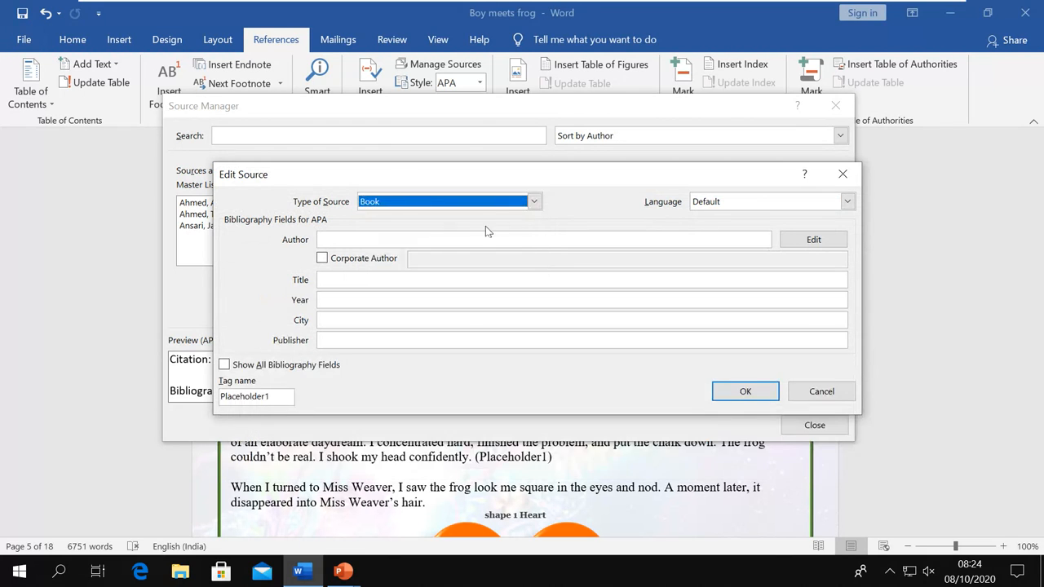
{"action": "left_click", "coordinate": [338, 236]}
{"action": "left_click", "coordinate": [813, 240]}
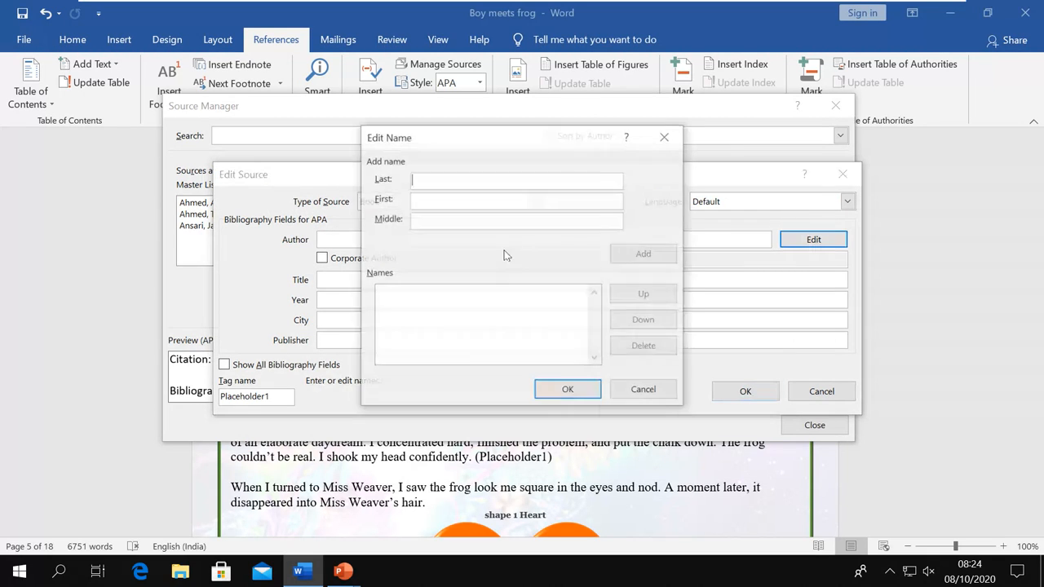
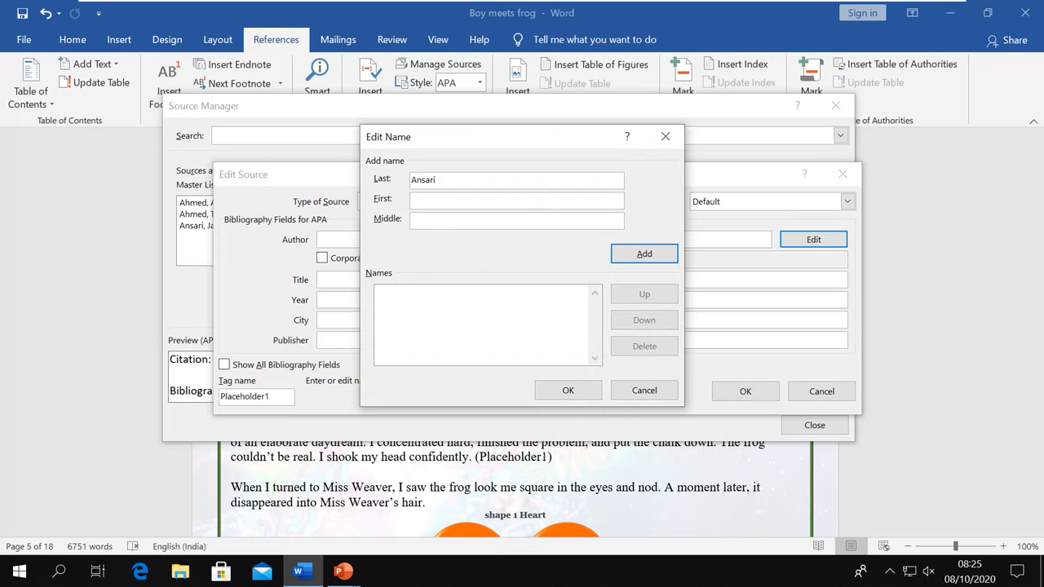
{"action": "left_click", "coordinate": [638, 255]}
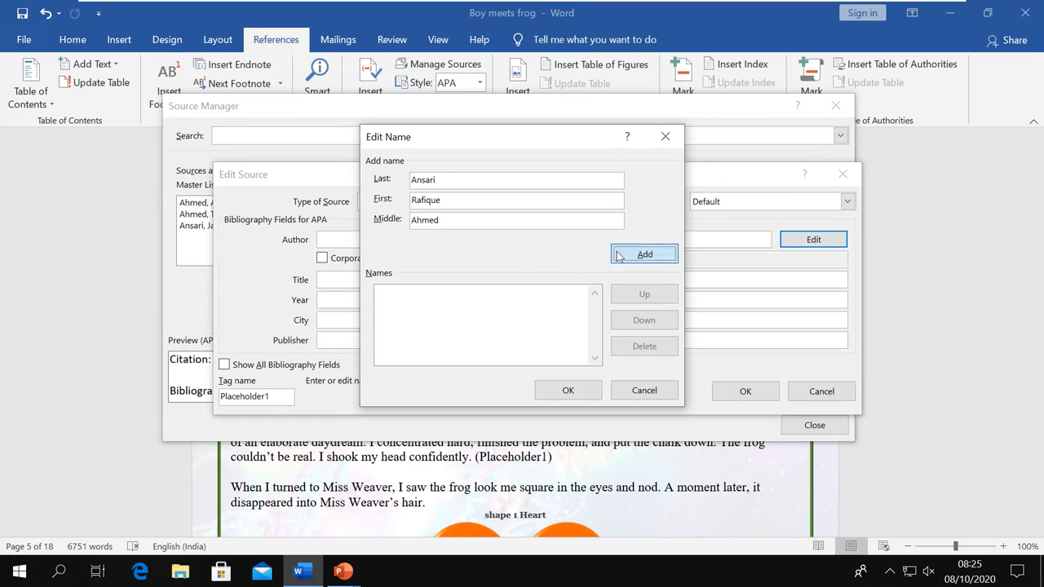
{"action": "left_click", "coordinate": [573, 391]}
Enter title "Adding Placeholder", year 2019, city Patna and publisher CMS
{"action": "left_click", "coordinate": [346, 281]}
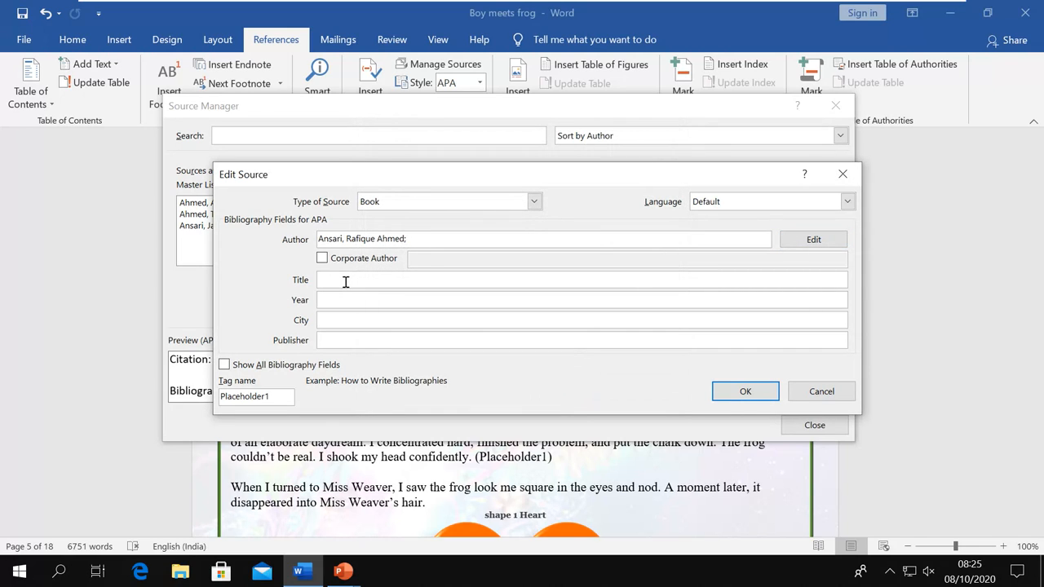
{"action": "type", "text": "Adding Placeholder"}
{"action": "key", "text": "Tab"}
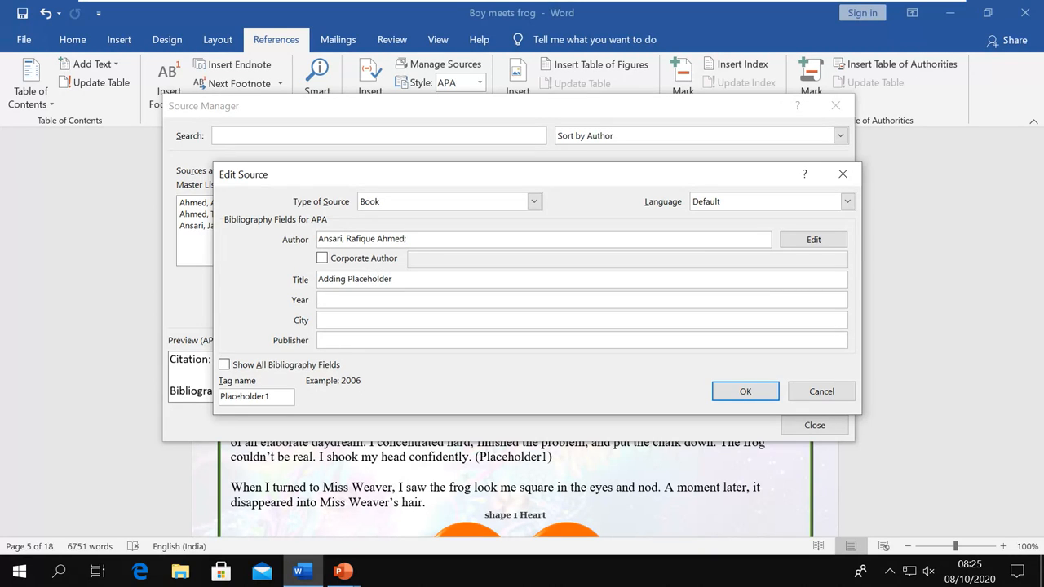
{"action": "type", "text": "2019"}
{"action": "key", "text": "Tab"}
{"action": "type", "text": "Patna"}
{"action": "key", "text": "Tab"}
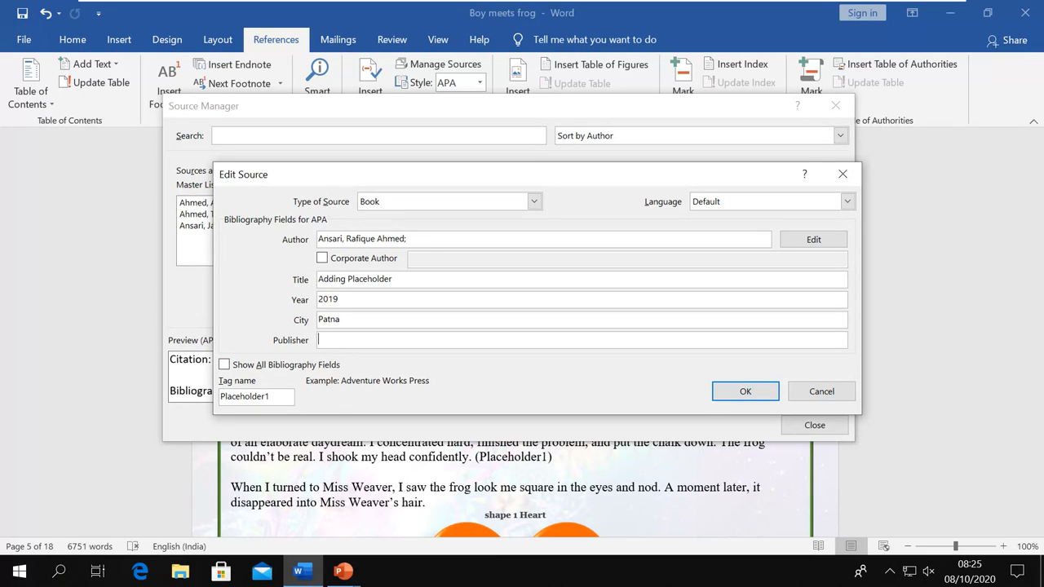
{"action": "type", "text": "CMS"}
Save the completed Ansari 2019 source, copy it into the master list, and close Source Manager
{"action": "left_click", "coordinate": [736, 391]}
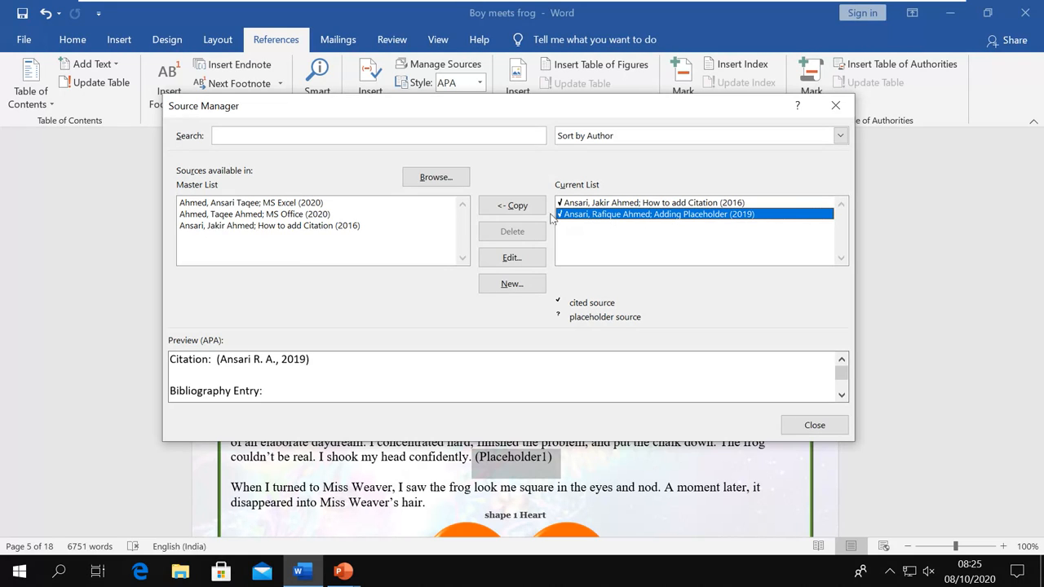
{"action": "left_click", "coordinate": [512, 205]}
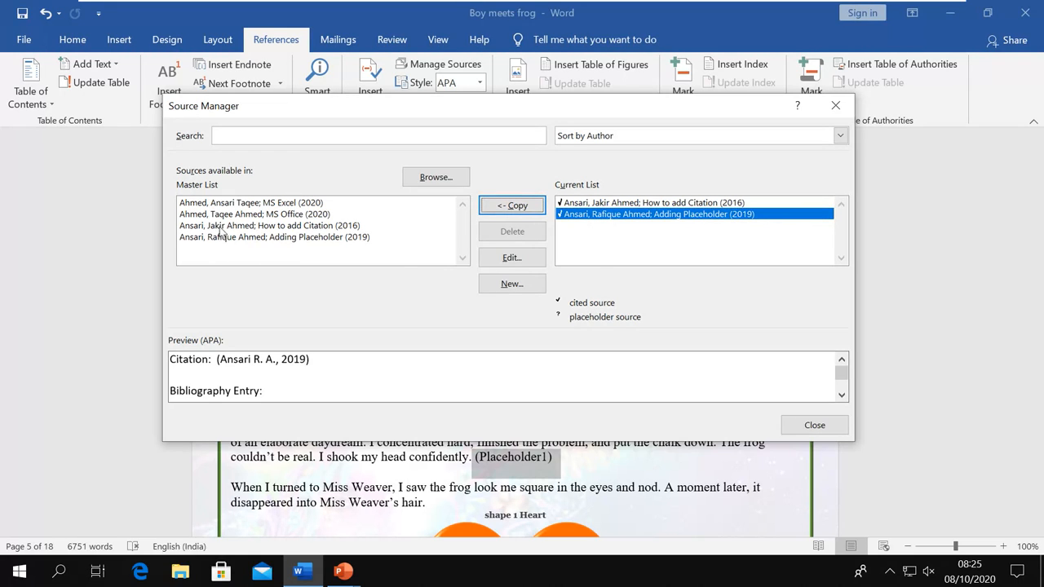
{"action": "left_click", "coordinate": [810, 427]}
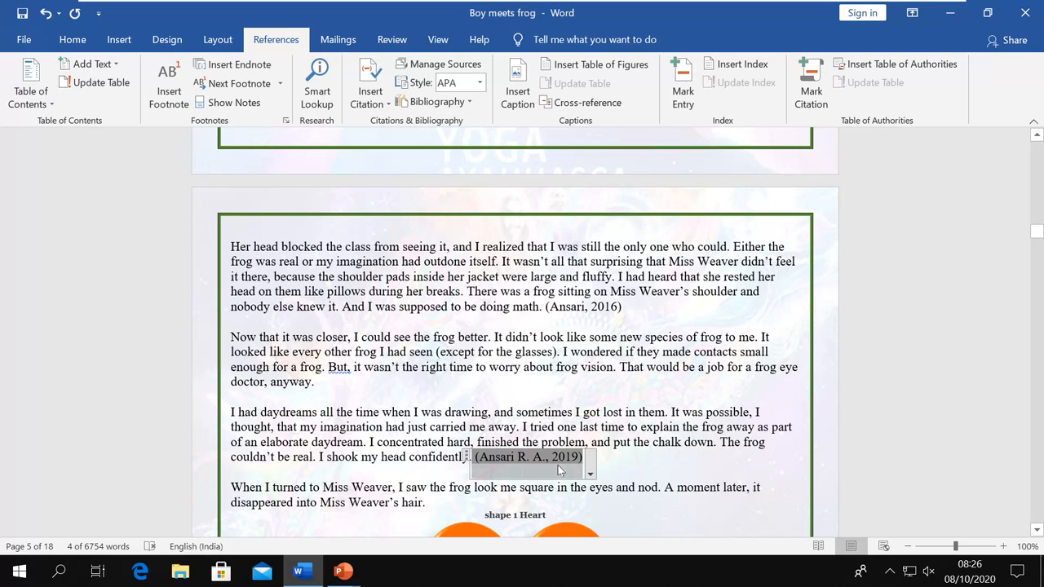
Deselect the updated (Ansari R. A., 2019) citation and scroll back up through the document
{"action": "left_click", "coordinate": [616, 462]}
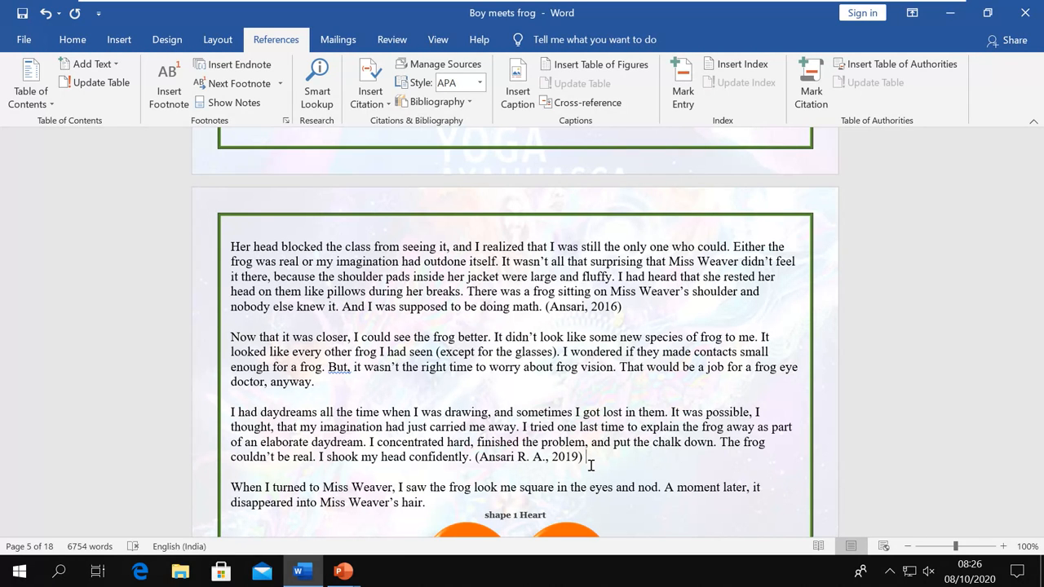
{"action": "scroll", "coordinate": [601, 449], "scroll_direction": "up", "scroll_amount": 5}
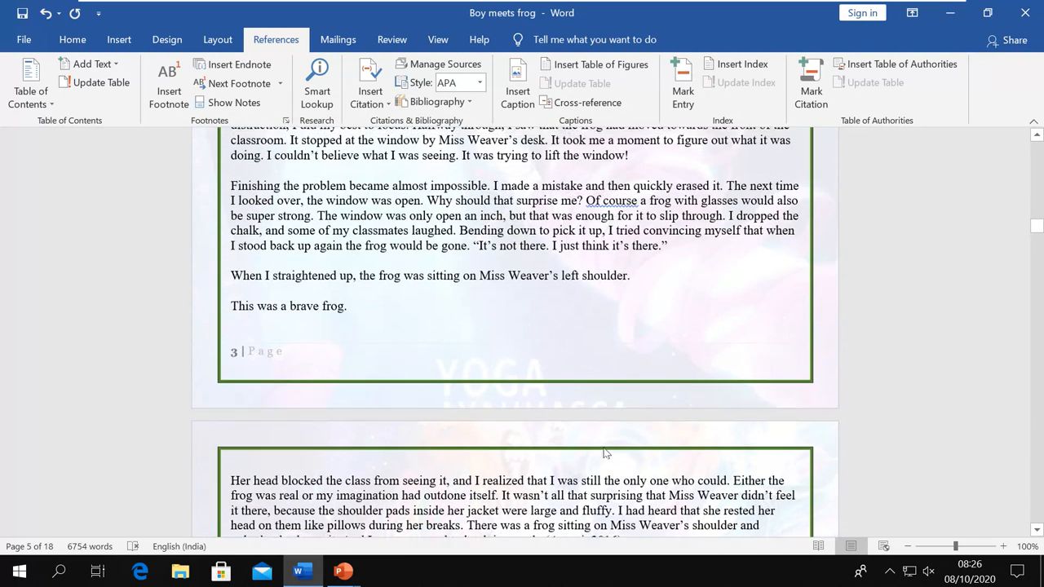
{"action": "scroll", "coordinate": [605, 454], "scroll_direction": "down", "scroll_amount": 4}
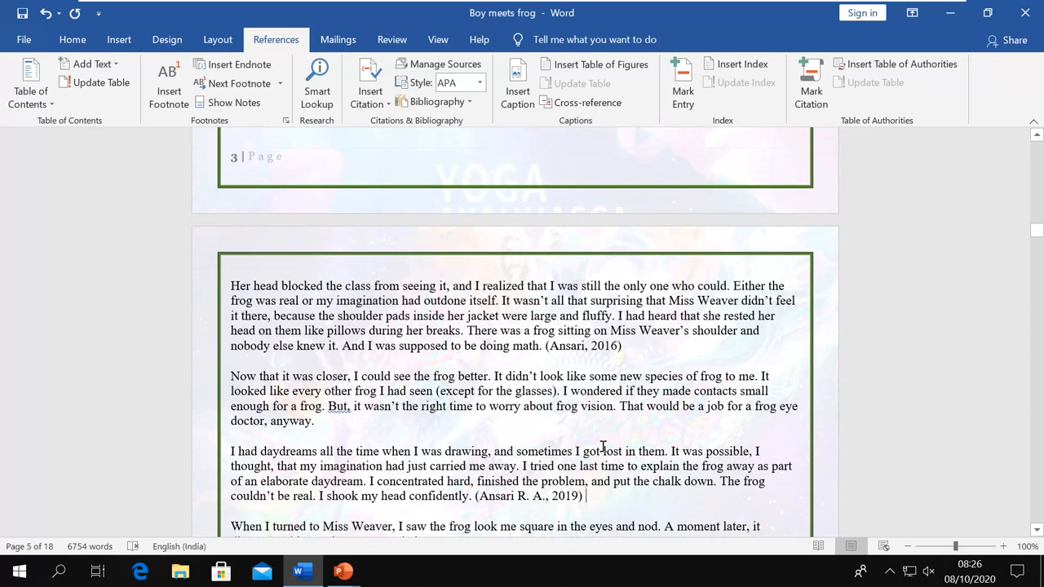
{"action": "scroll", "coordinate": [604, 447], "scroll_direction": "up", "scroll_amount": 12}
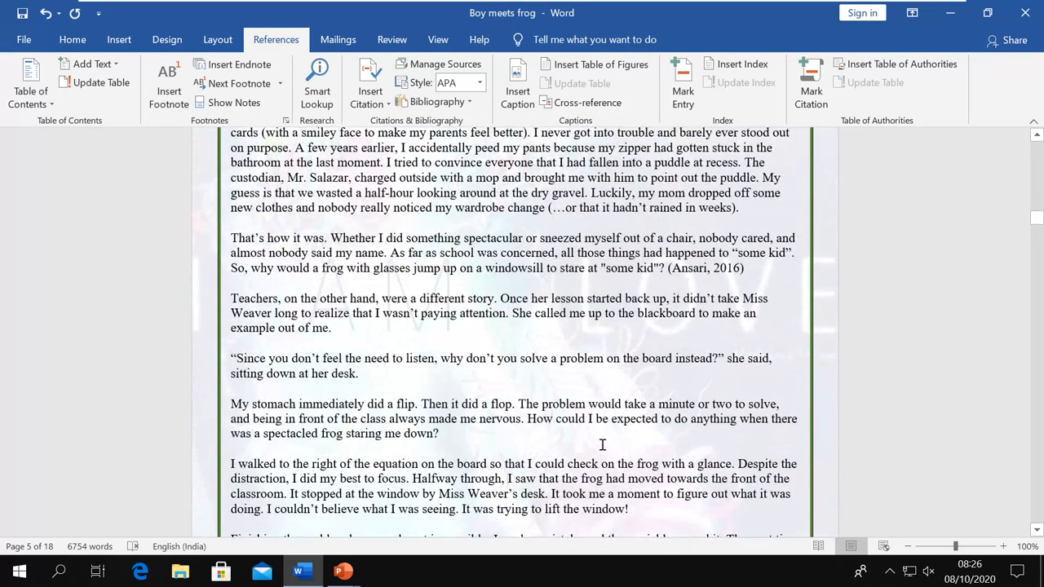
{"action": "left_click", "coordinate": [480, 83]}
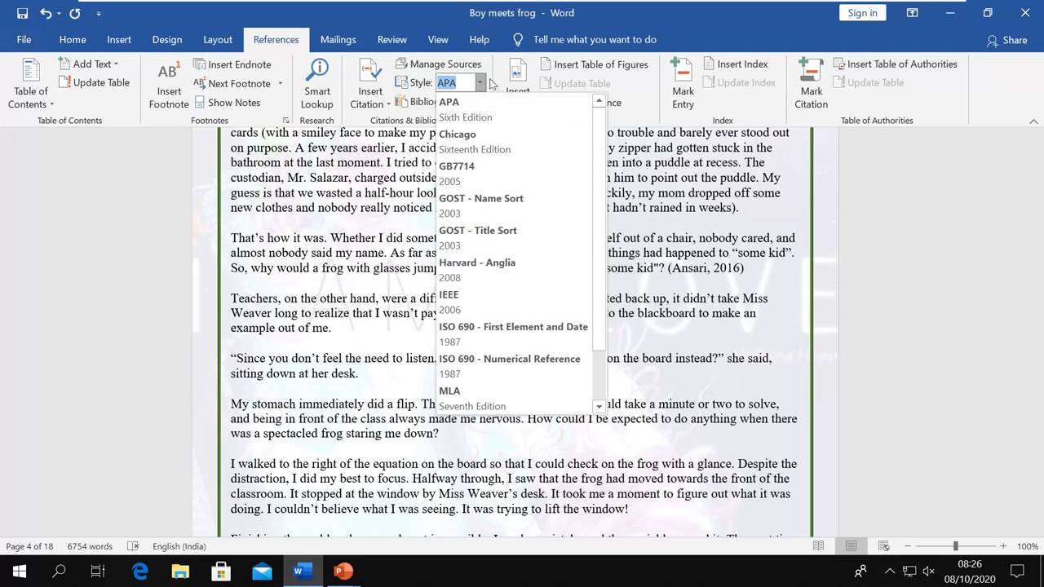
{"action": "left_click", "coordinate": [493, 84]}
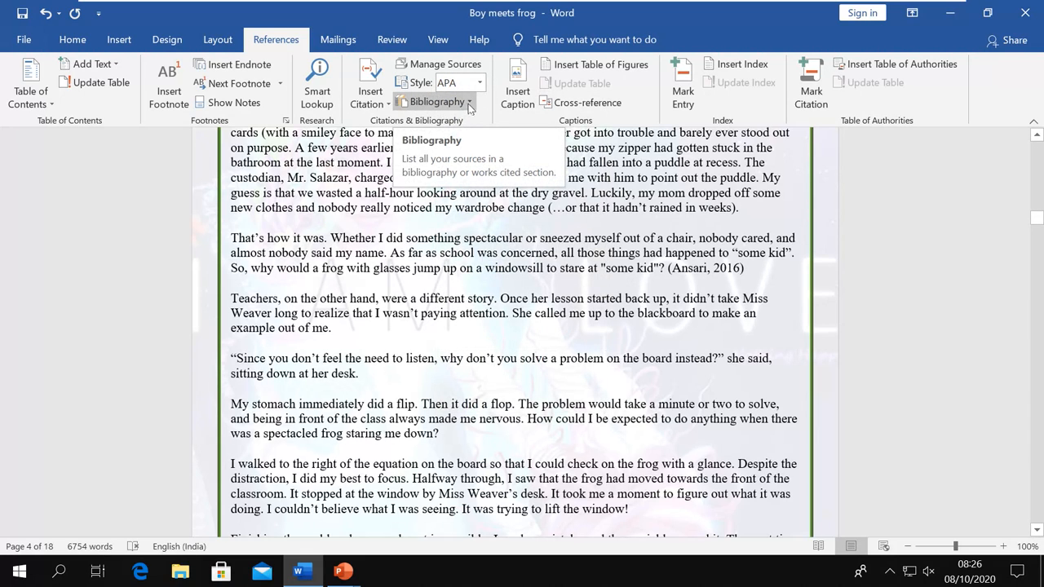
{"action": "left_click", "coordinate": [469, 102]}
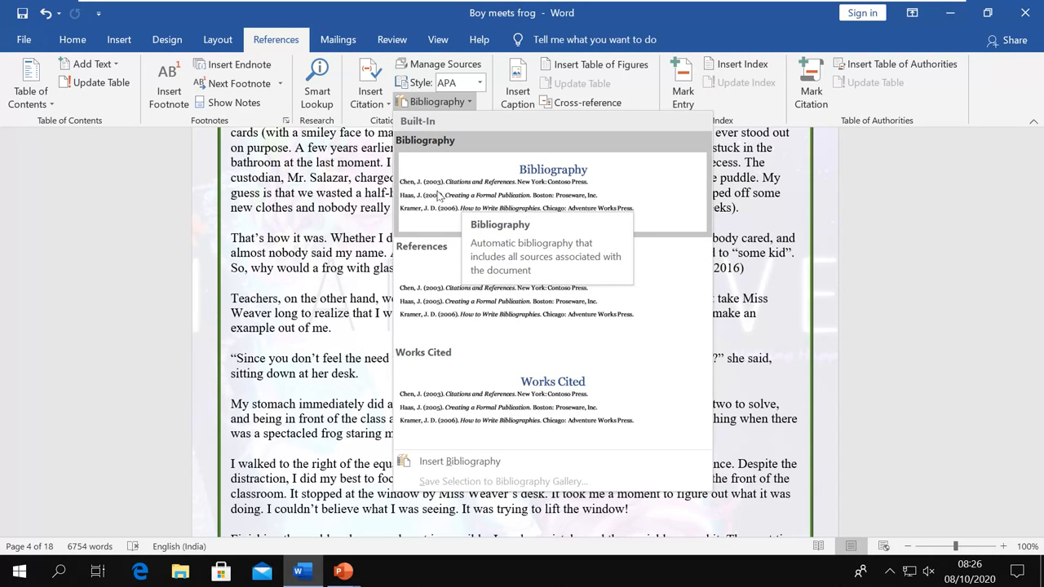
{"action": "left_click", "coordinate": [790, 260]}
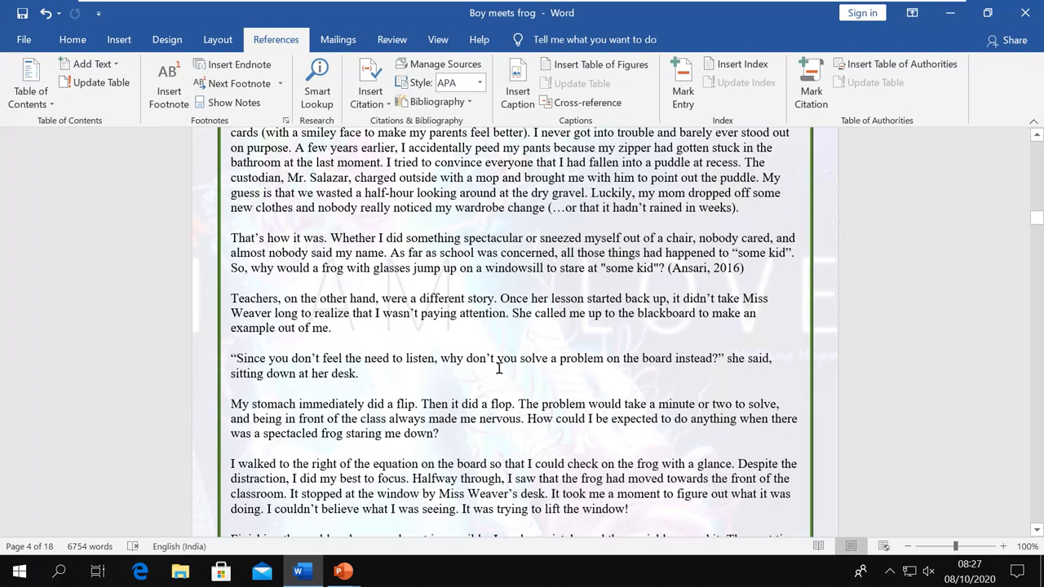
Edit the (Ansari, 2016) citation to include page 20, giving (Ansari J. A., 2016, p. 20)
{"action": "scroll", "coordinate": [499, 369], "scroll_direction": "up", "scroll_amount": 8}
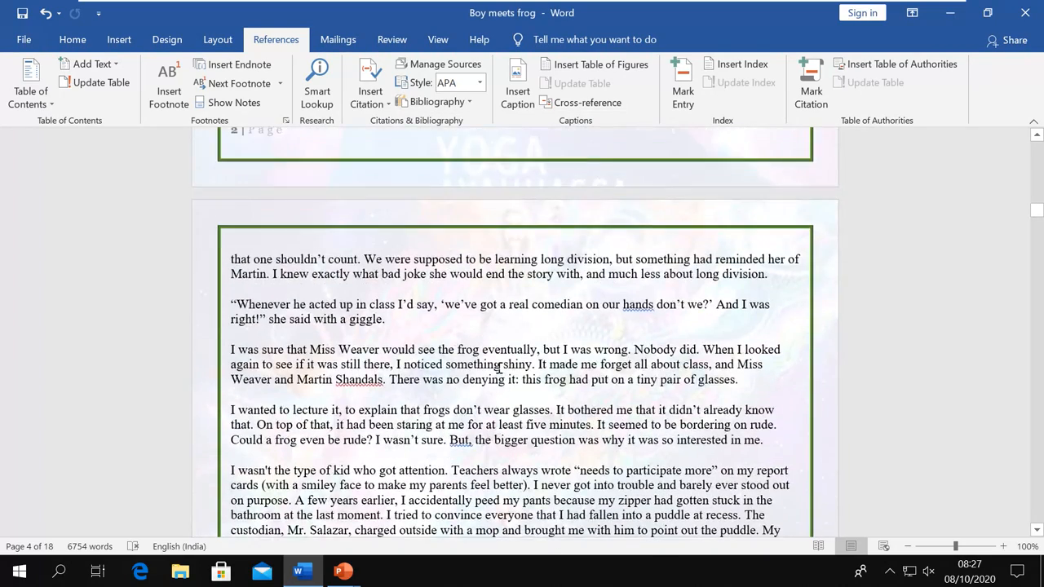
{"action": "scroll", "coordinate": [500, 369], "scroll_direction": "up", "scroll_amount": 9}
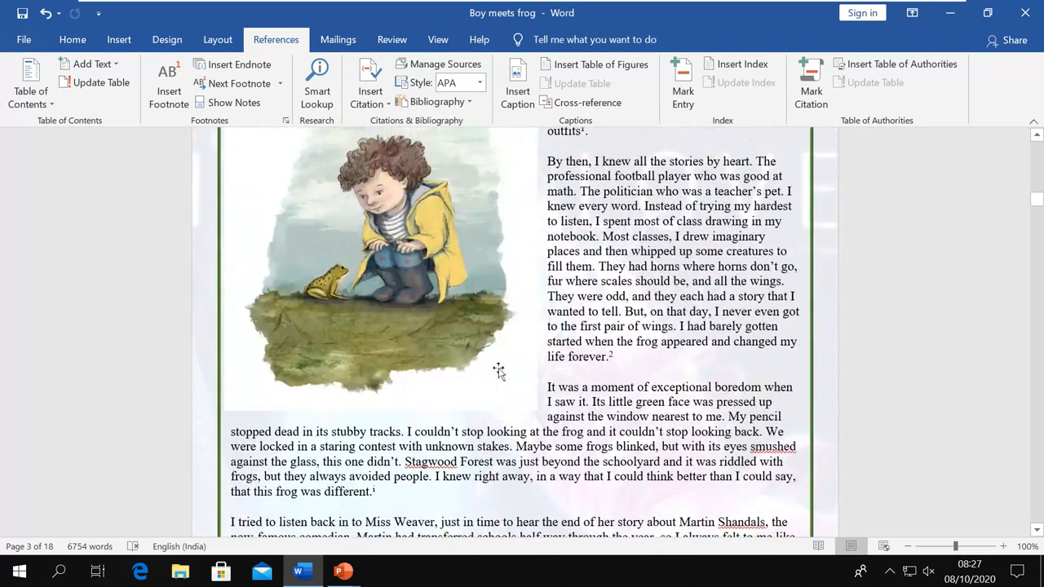
{"action": "scroll", "coordinate": [499, 369], "scroll_direction": "down", "scroll_amount": 10}
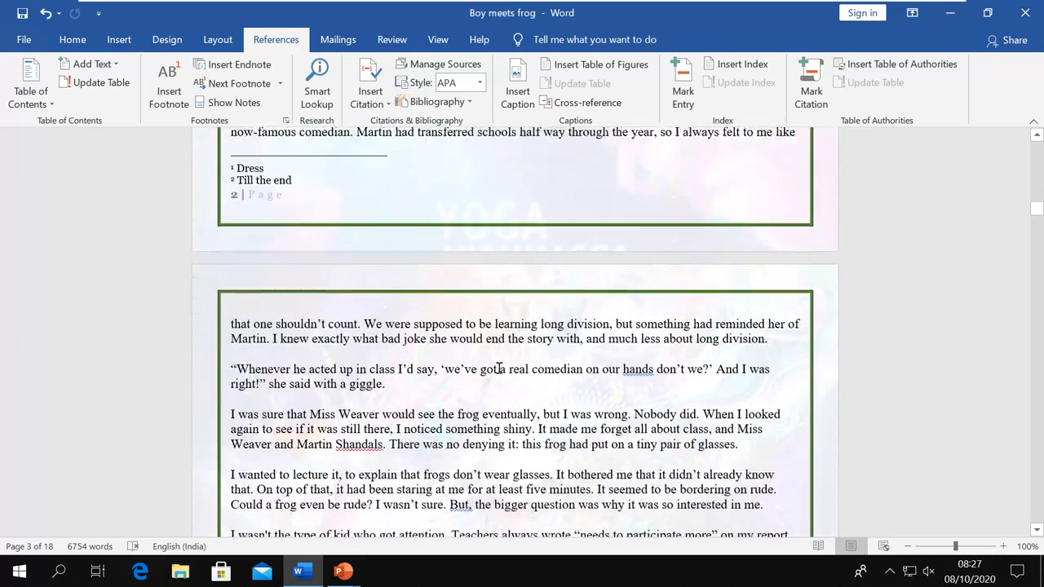
{"action": "scroll", "coordinate": [500, 369], "scroll_direction": "down", "scroll_amount": 5}
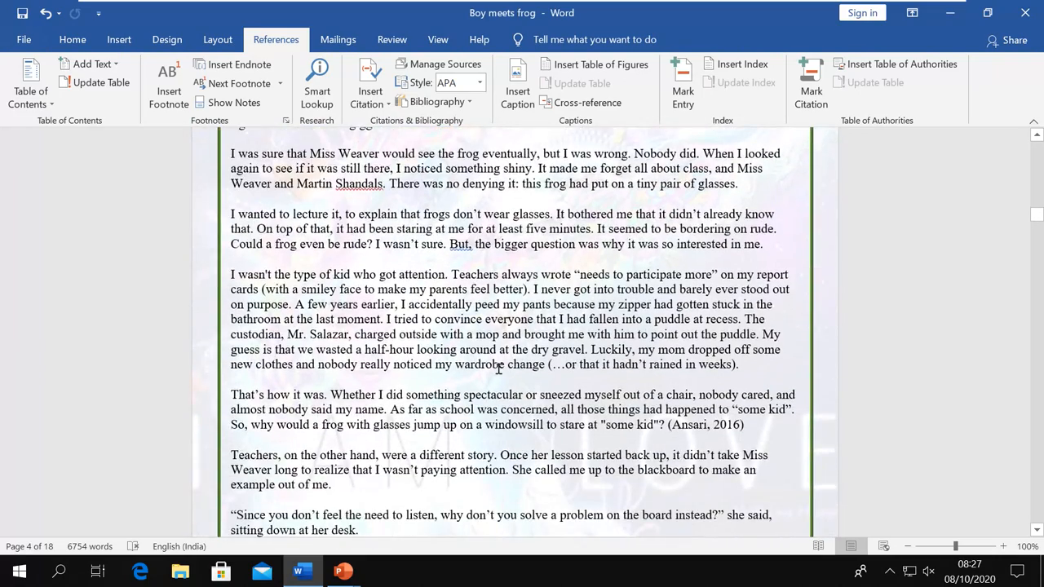
{"action": "left_click", "coordinate": [703, 310]}
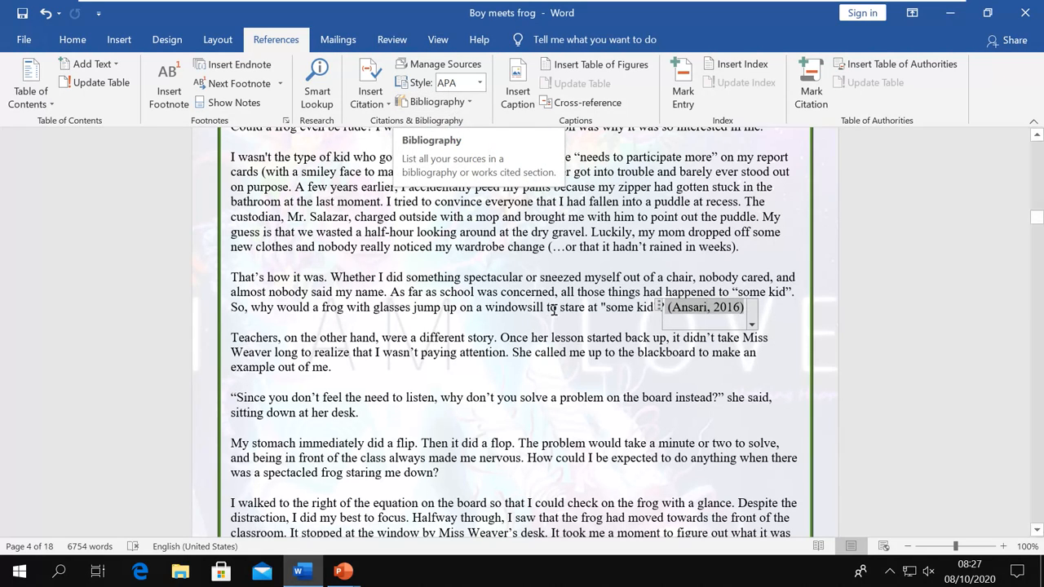
{"action": "left_click", "coordinate": [752, 324]}
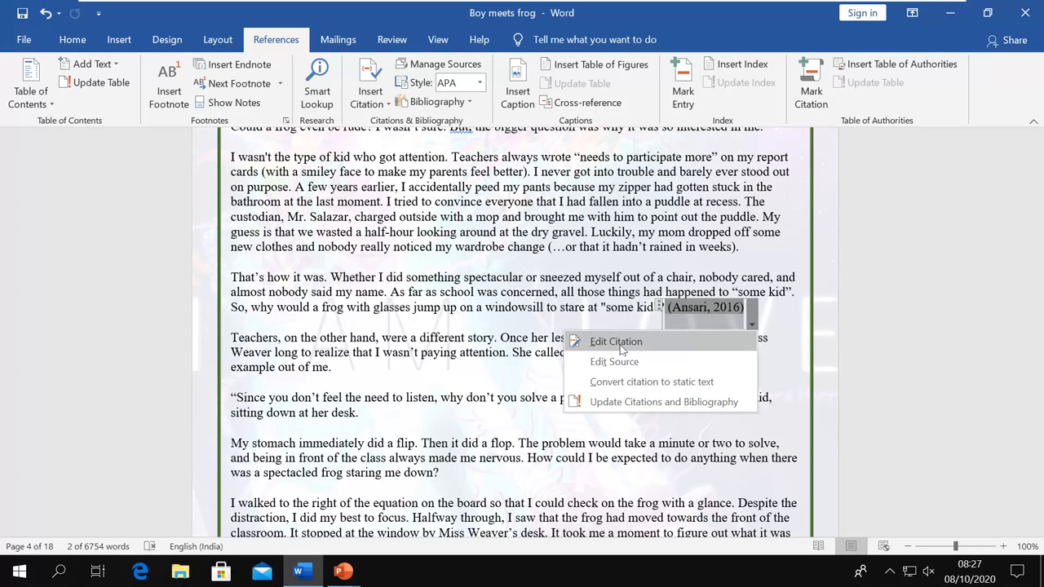
{"action": "left_click", "coordinate": [618, 343]}
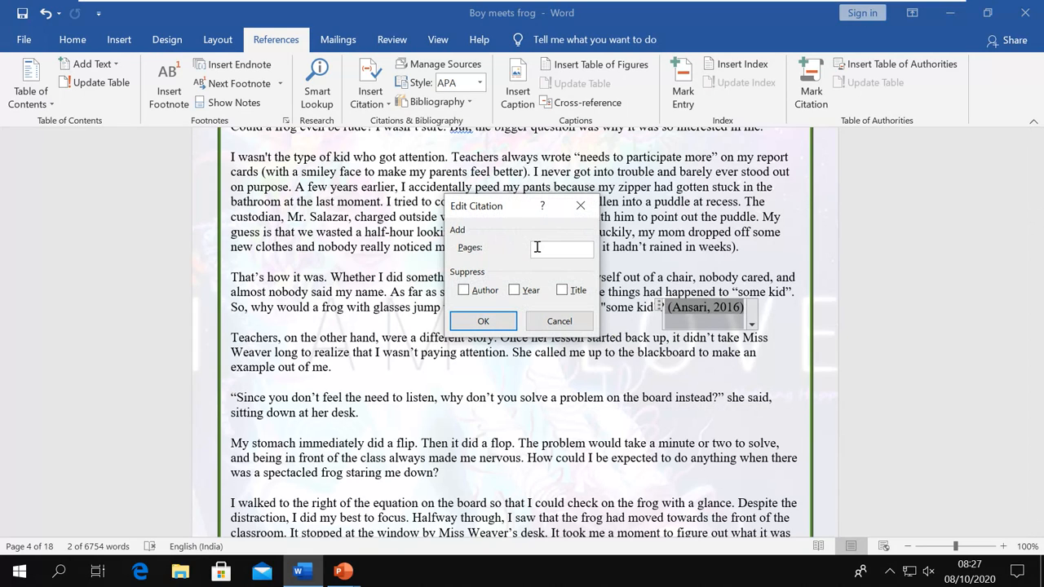
{"action": "type", "text": "20"}
{"action": "left_click", "coordinate": [482, 321]}
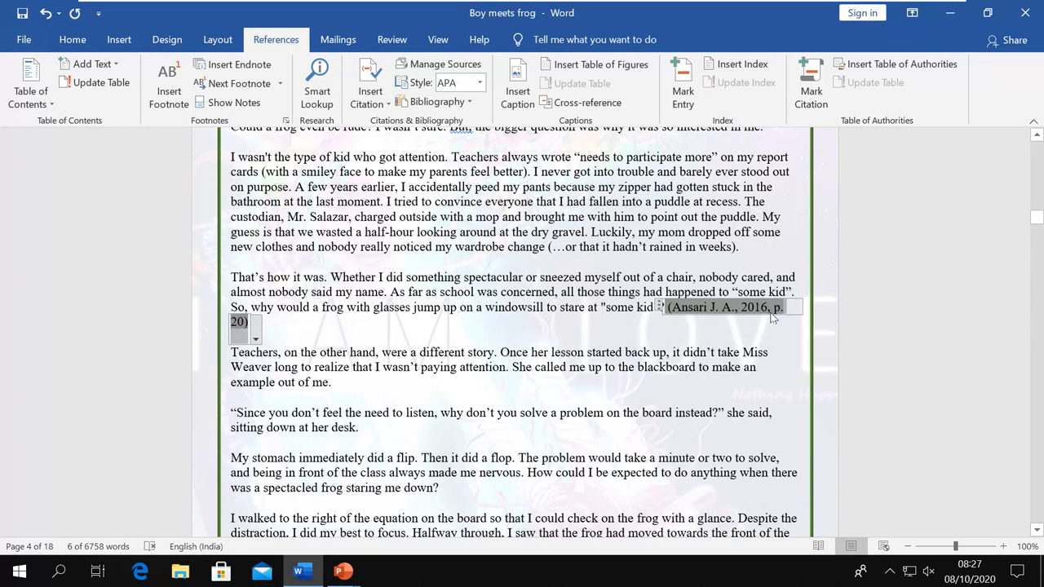
{"action": "left_click", "coordinate": [675, 338]}
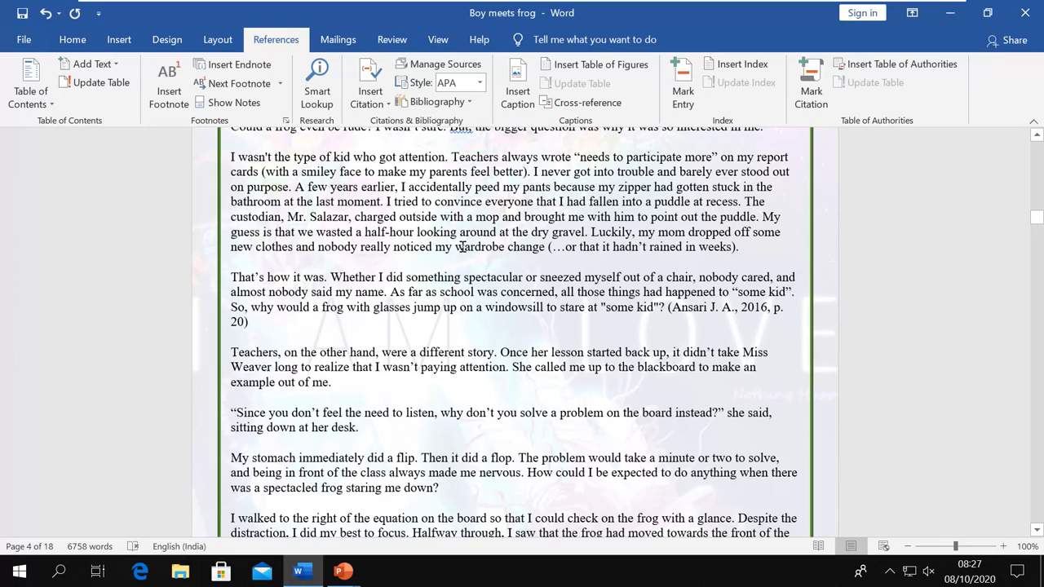
Insert a References bibliography below the table of contents, then advance to the captions and index slide
{"action": "scroll", "coordinate": [518, 258], "scroll_direction": "up", "scroll_amount": 12}
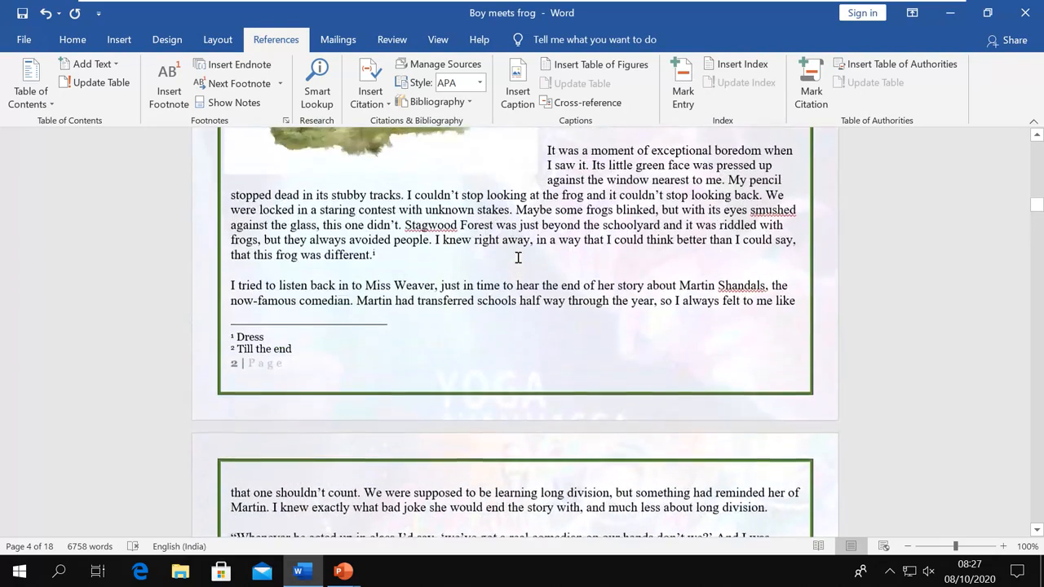
{"action": "scroll", "coordinate": [518, 258], "scroll_direction": "up", "scroll_amount": 15}
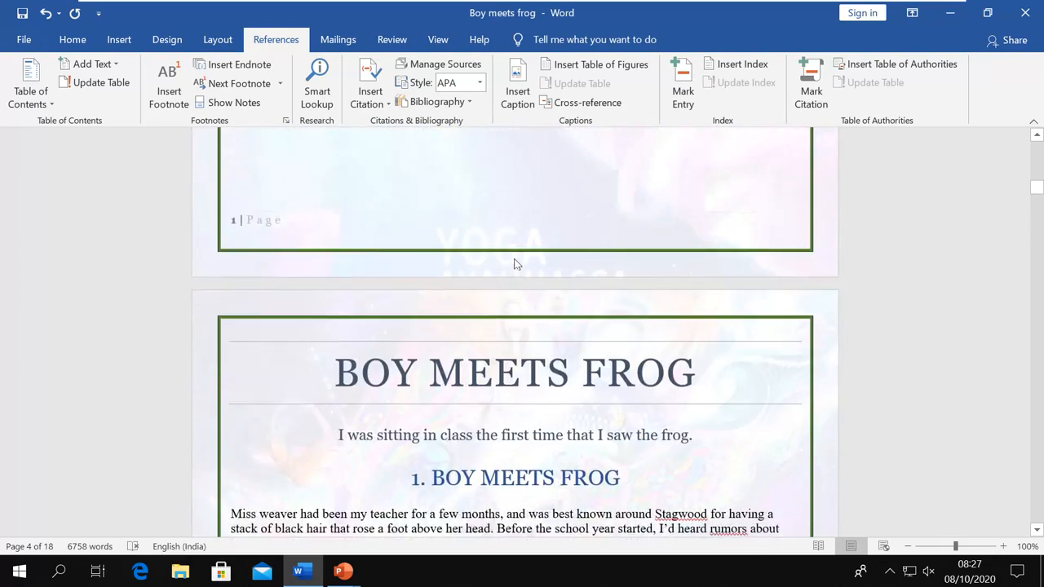
{"action": "scroll", "coordinate": [515, 264], "scroll_direction": "up", "scroll_amount": 20}
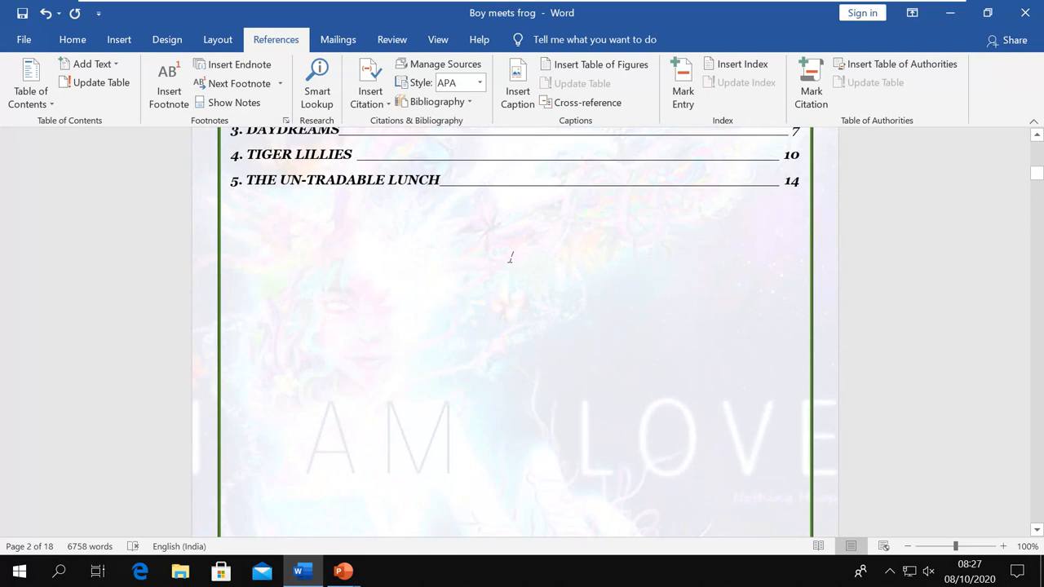
{"action": "scroll", "coordinate": [510, 258], "scroll_direction": "up", "scroll_amount": 3}
{"action": "scroll", "coordinate": [508, 261], "scroll_direction": "down", "scroll_amount": 4}
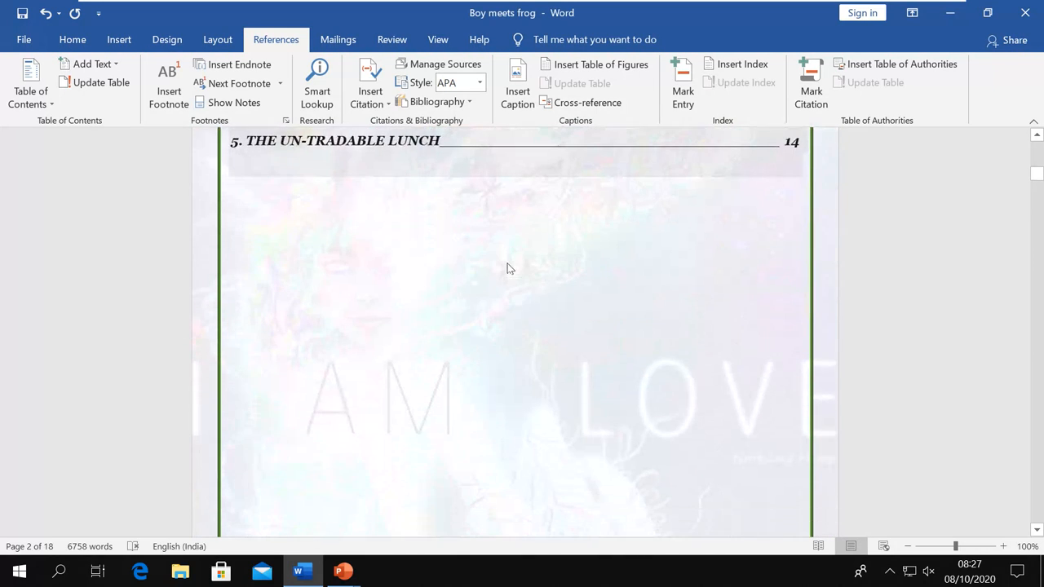
{"action": "left_click", "coordinate": [240, 195]}
{"action": "left_click", "coordinate": [469, 103]}
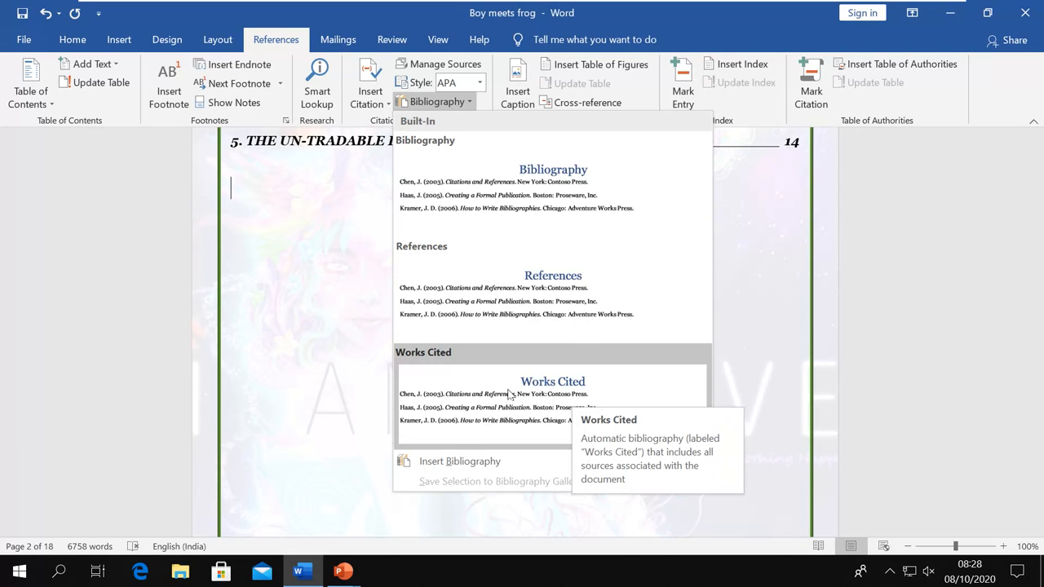
{"action": "left_click", "coordinate": [540, 306]}
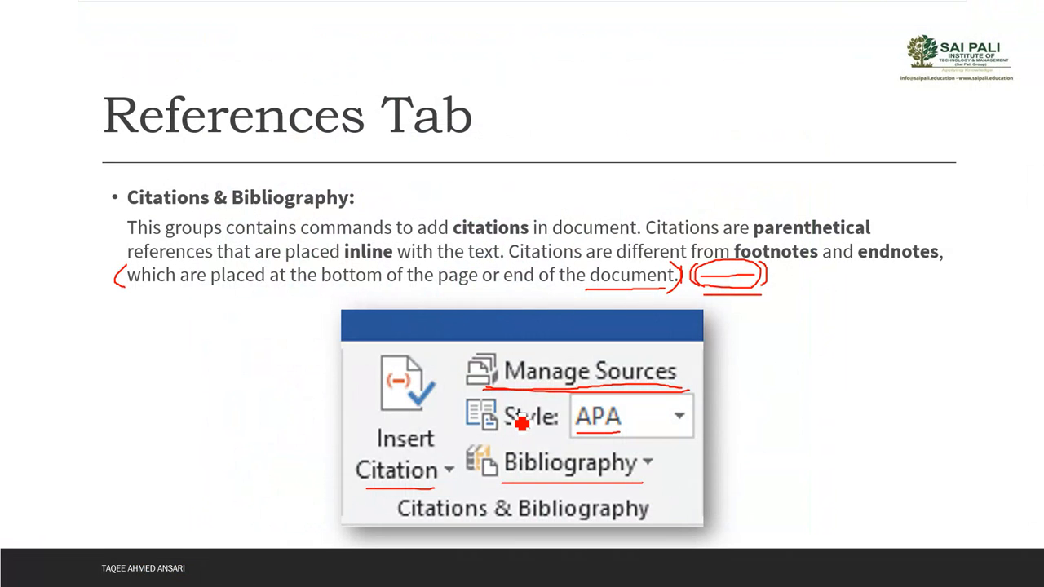
{"action": "key", "text": "Right"}
{"action": "key", "text": "Right"}
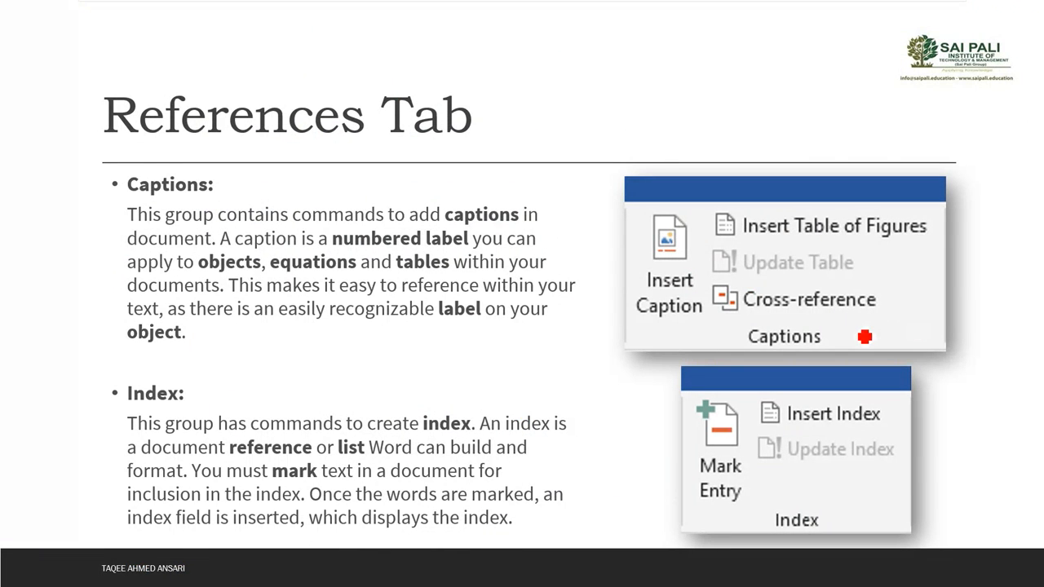
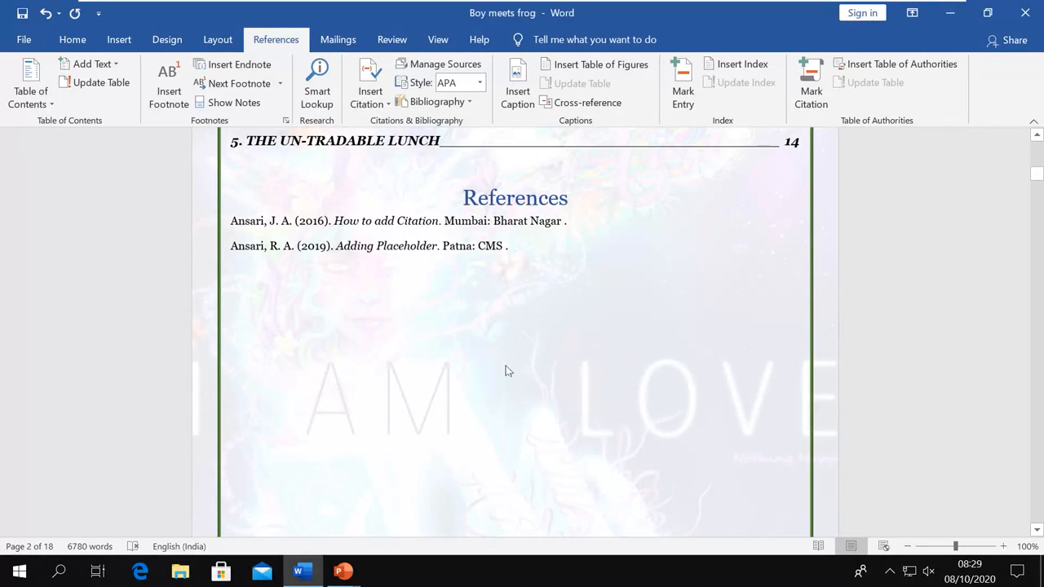
Scroll through the document to reach the boy-and-frog illustration on page 3
{"action": "scroll", "coordinate": [505, 371], "scroll_direction": "down", "scroll_amount": 20}
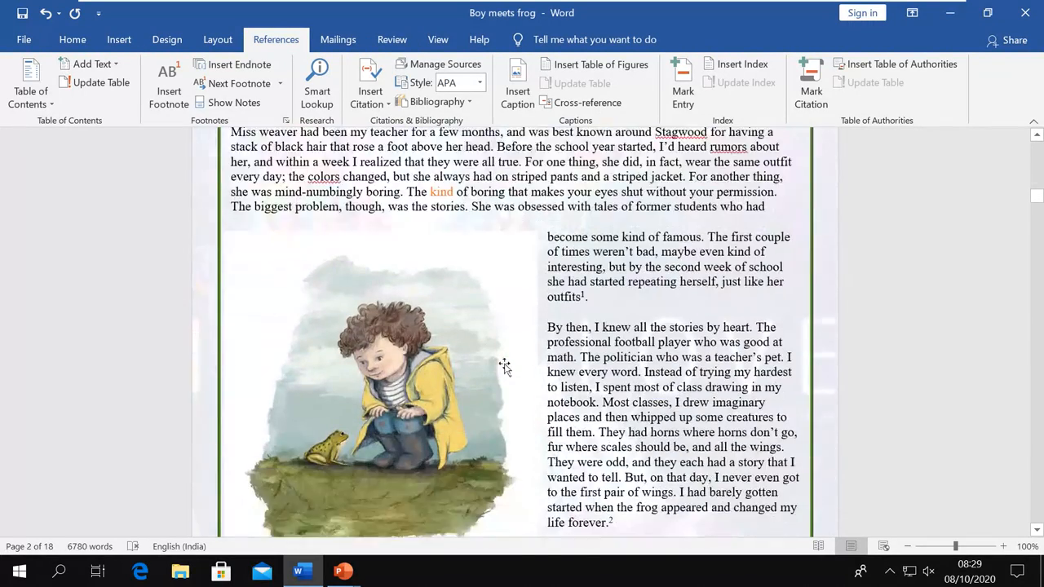
{"action": "scroll", "coordinate": [505, 367], "scroll_direction": "down", "scroll_amount": 5}
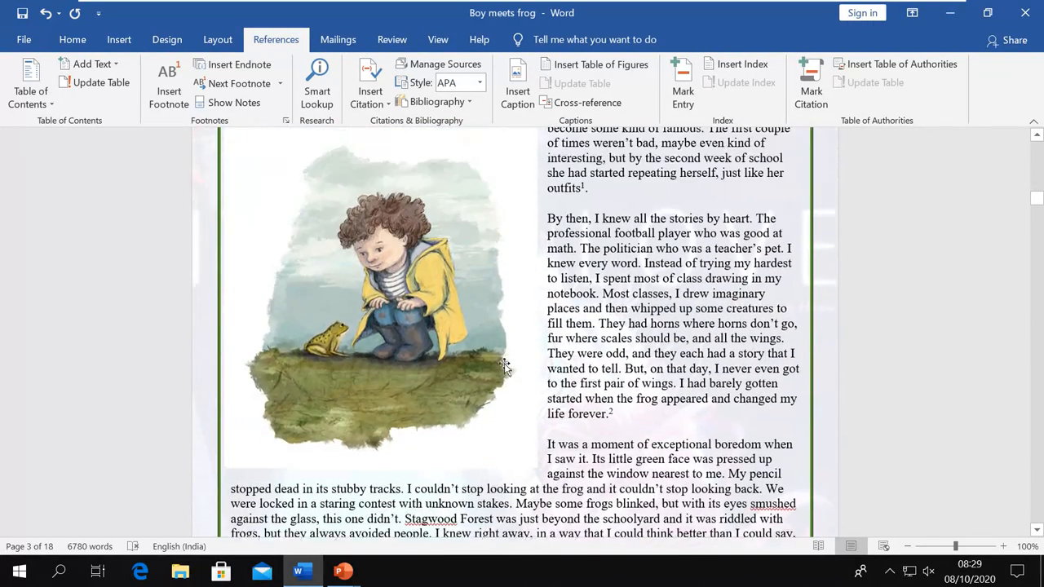
{"action": "scroll", "coordinate": [505, 368], "scroll_direction": "up", "scroll_amount": 4}
{"action": "scroll", "coordinate": [505, 367], "scroll_direction": "down", "scroll_amount": 5}
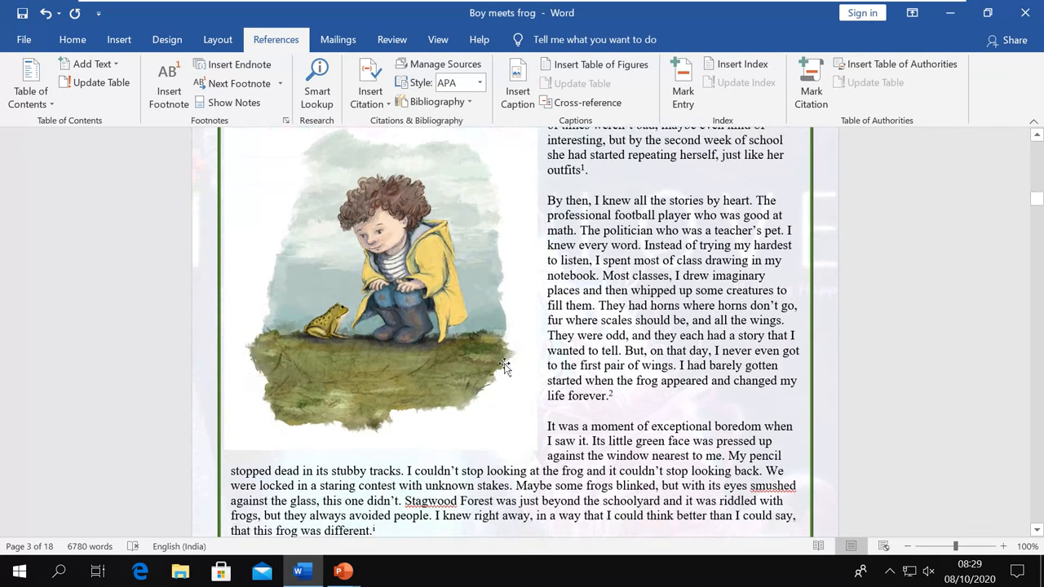
{"action": "scroll", "coordinate": [505, 367], "scroll_direction": "up", "scroll_amount": 4}
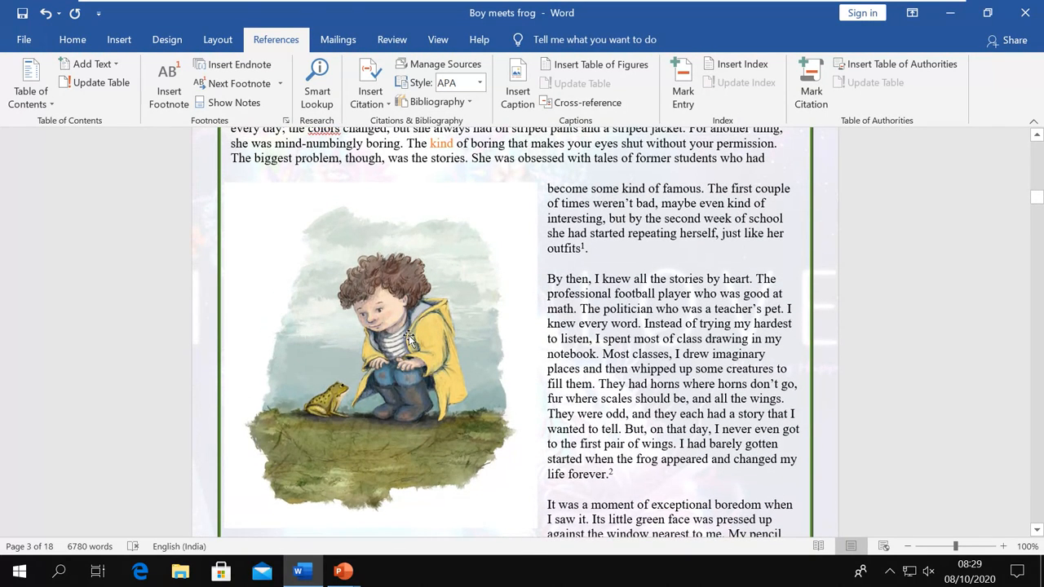
Select the boy-and-frog picture and start a caption, keeping Figure as the label
{"action": "left_click", "coordinate": [410, 341]}
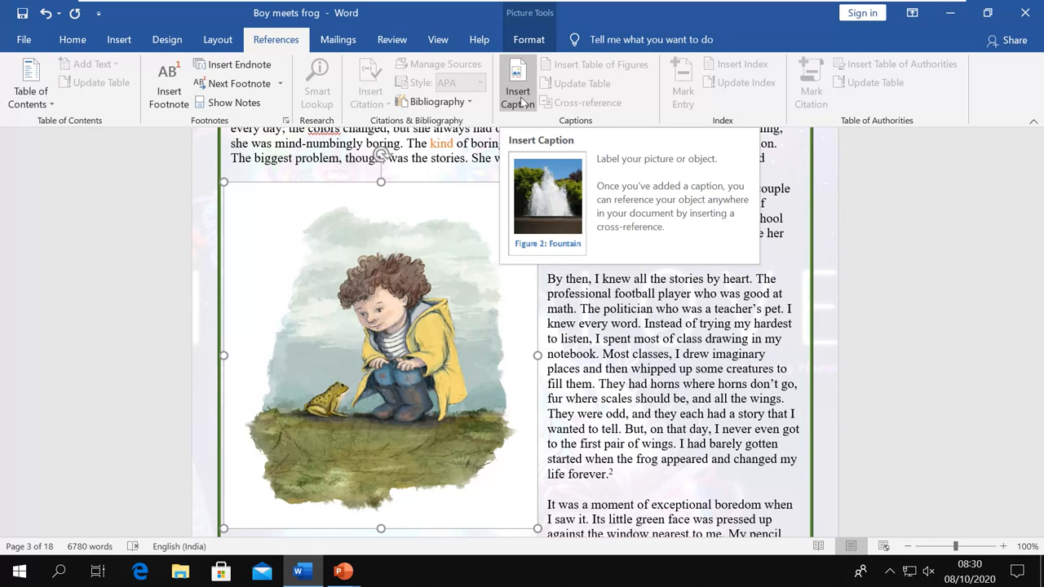
{"action": "left_click", "coordinate": [520, 102]}
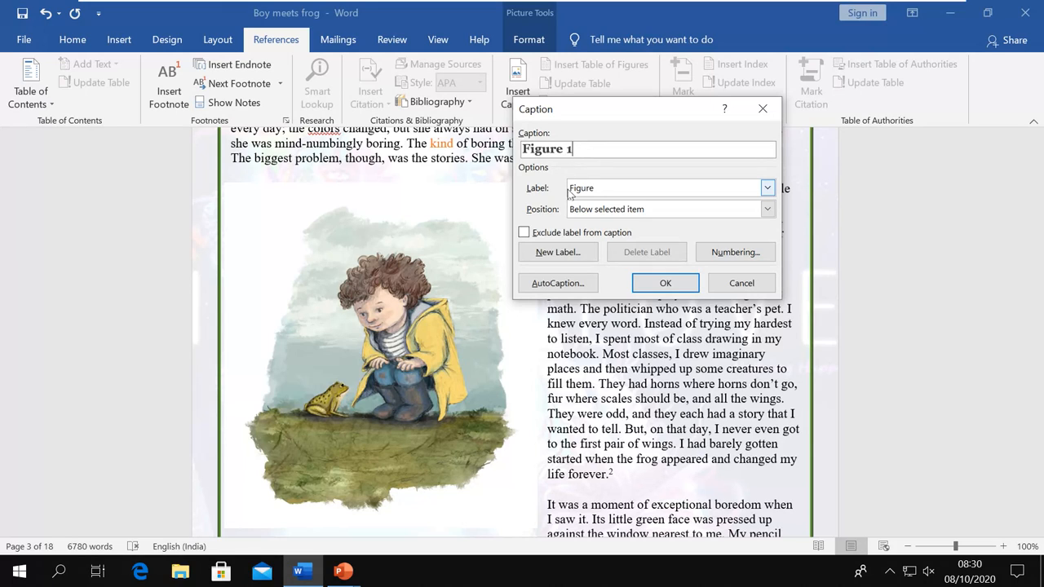
{"action": "left_click", "coordinate": [767, 189]}
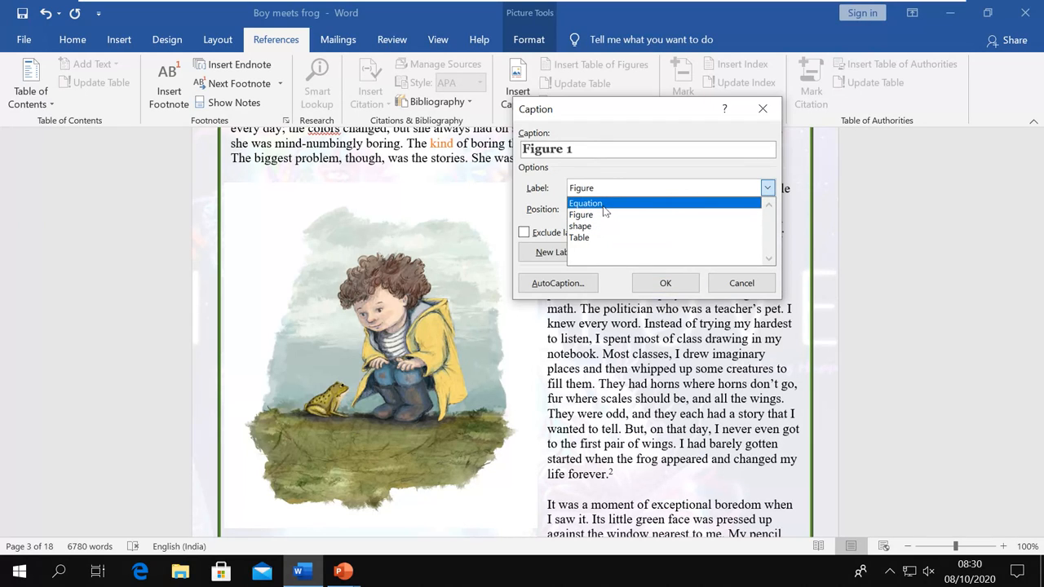
{"action": "left_click", "coordinate": [551, 189]}
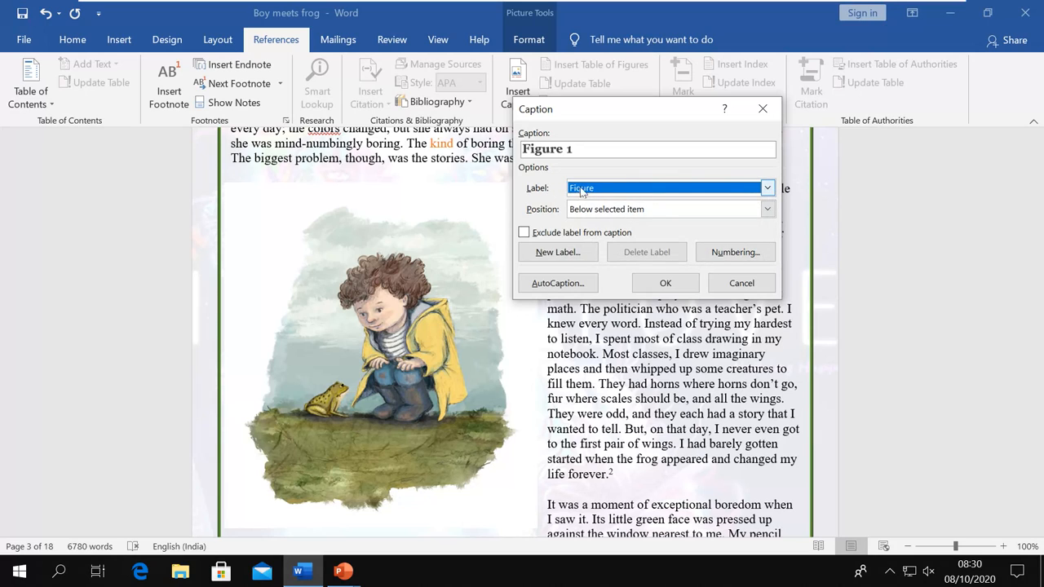
{"action": "left_click", "coordinate": [560, 253]}
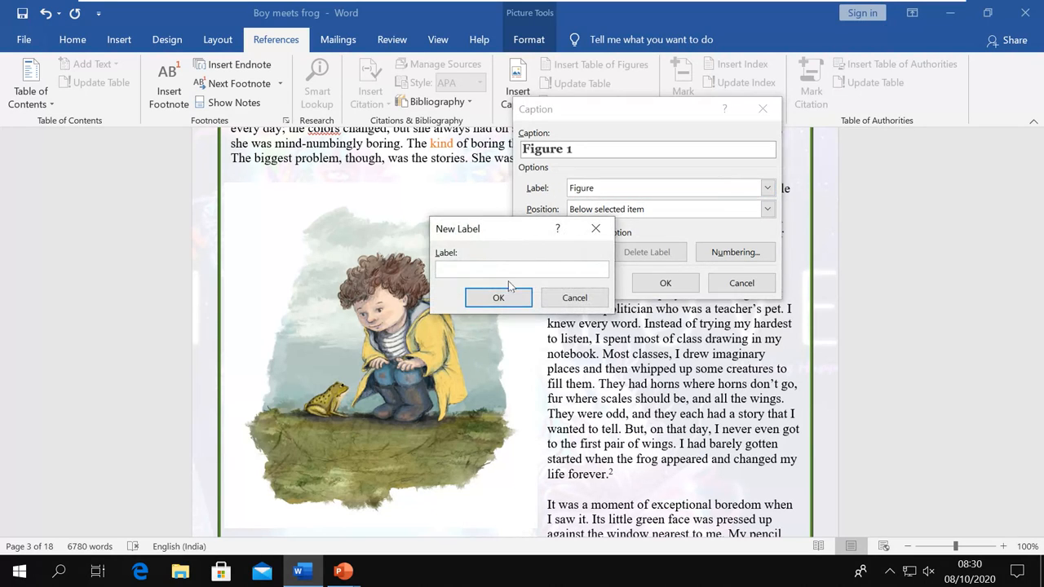
{"action": "left_click", "coordinate": [560, 301]}
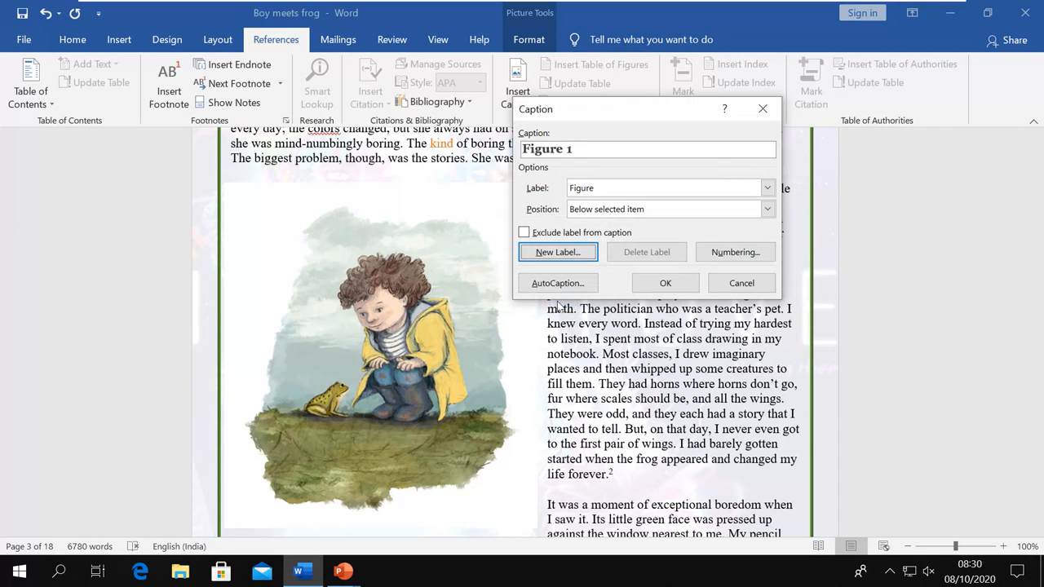
Add 'Boy with Frog' after Figure 1 and insert the caption below the picture
{"action": "left_click", "coordinate": [623, 149]}
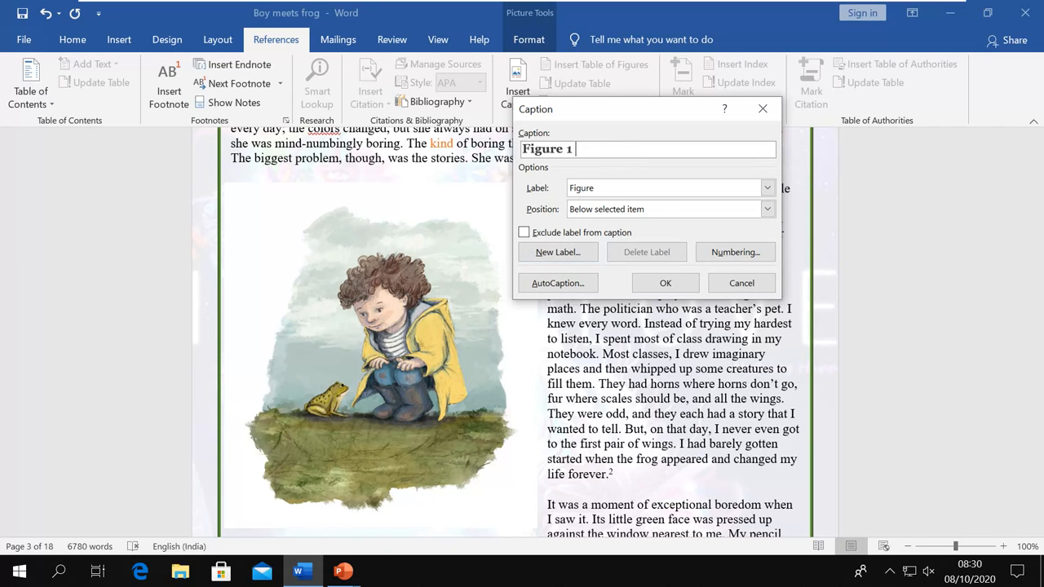
{"action": "type", "text": "Boy with Frog"}
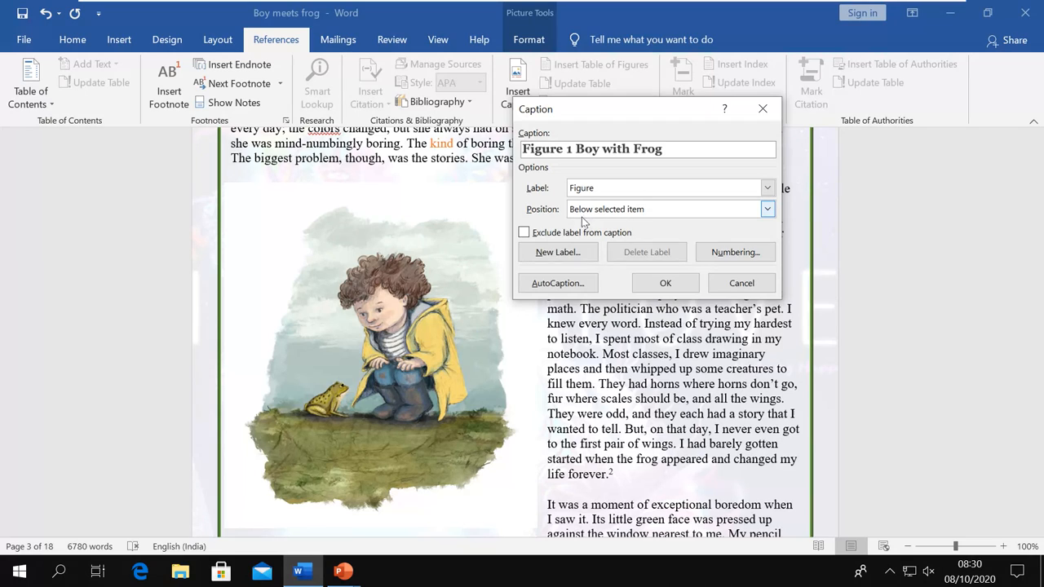
{"action": "left_click", "coordinate": [768, 210]}
{"action": "left_click", "coordinate": [677, 226]}
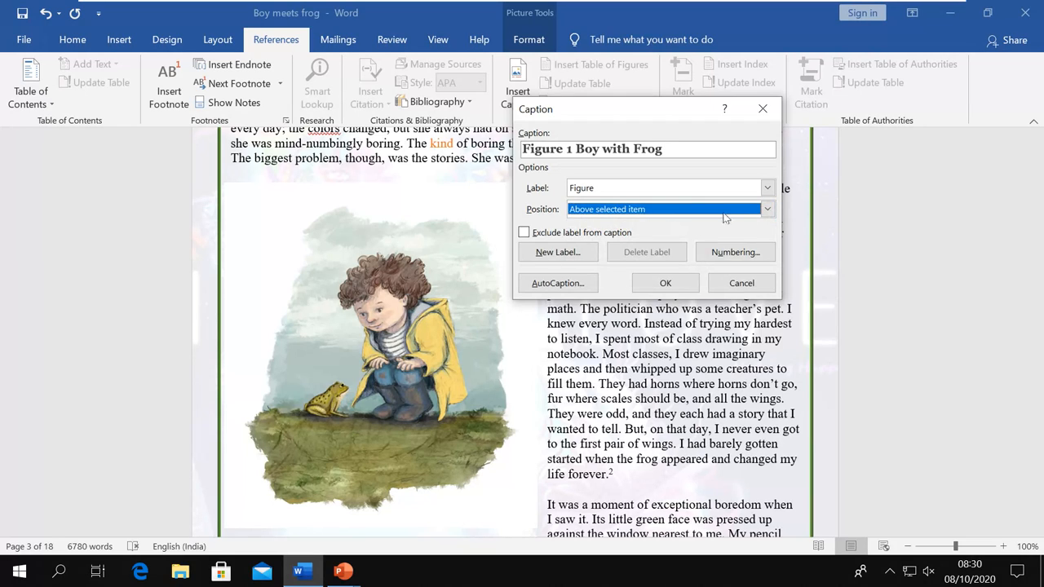
{"action": "left_click", "coordinate": [767, 212]}
{"action": "left_click", "coordinate": [759, 236]}
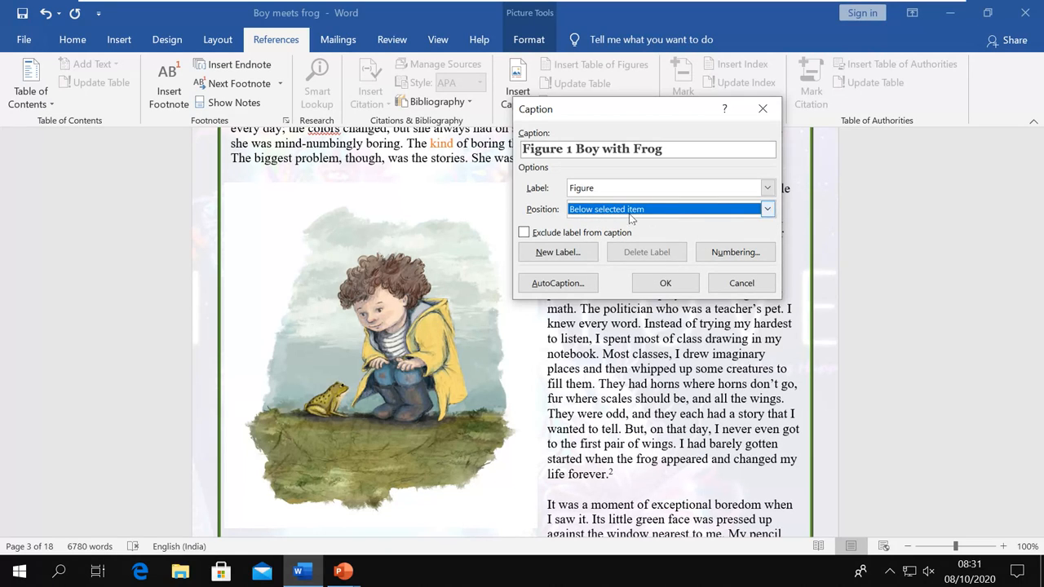
{"action": "left_click", "coordinate": [663, 283]}
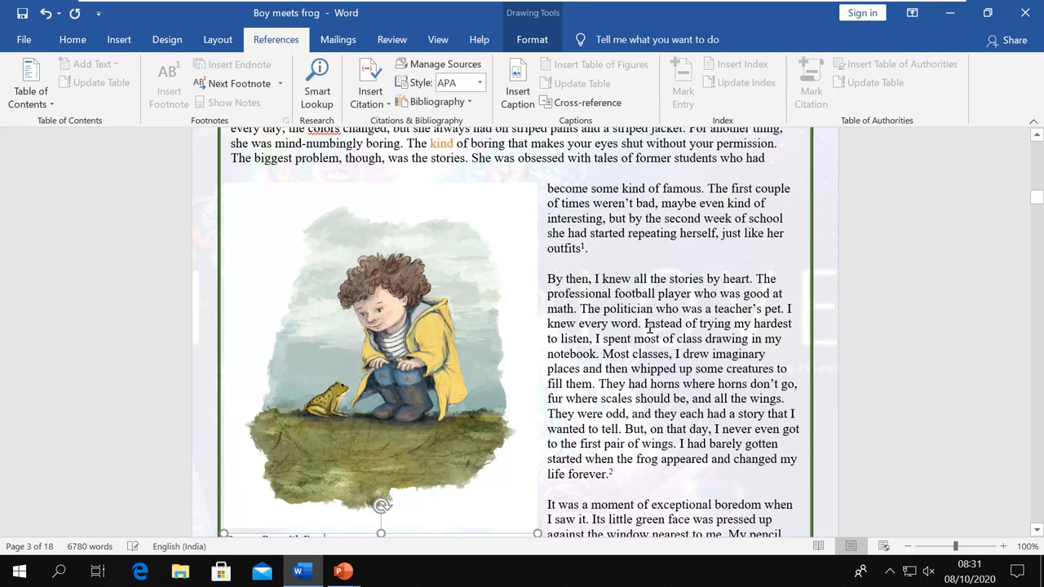
Set the caption box's Shape Fill to No Fill, then click back into the body text
{"action": "scroll", "coordinate": [650, 328], "scroll_direction": "down", "scroll_amount": 4}
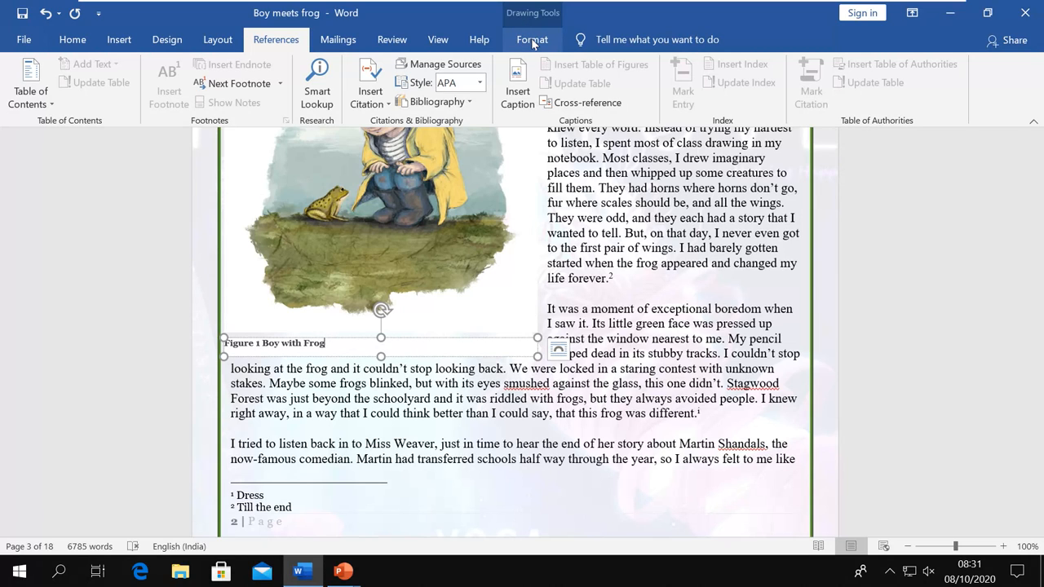
{"action": "left_click", "coordinate": [532, 39]}
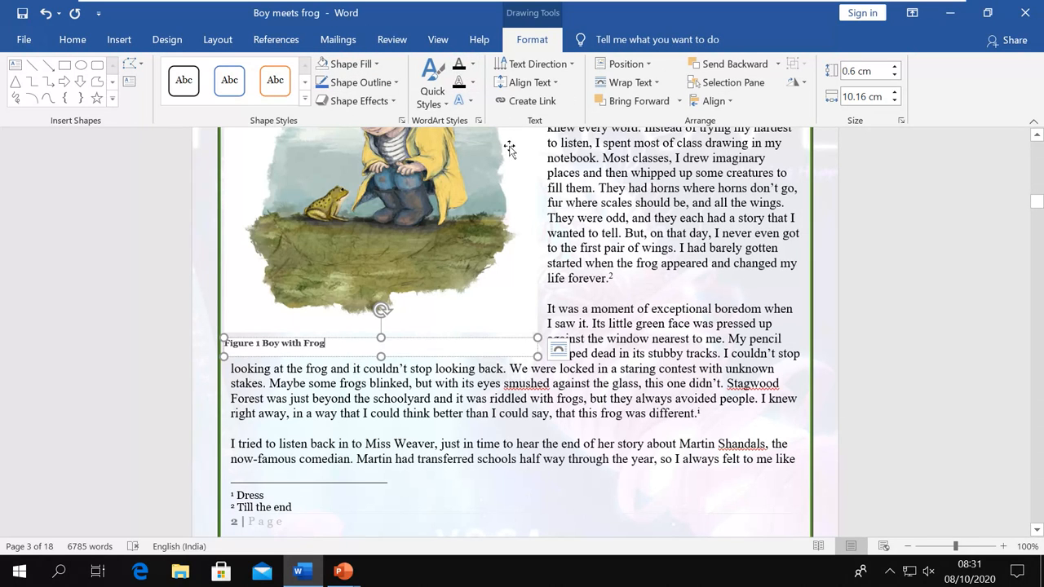
{"action": "left_click", "coordinate": [375, 66]}
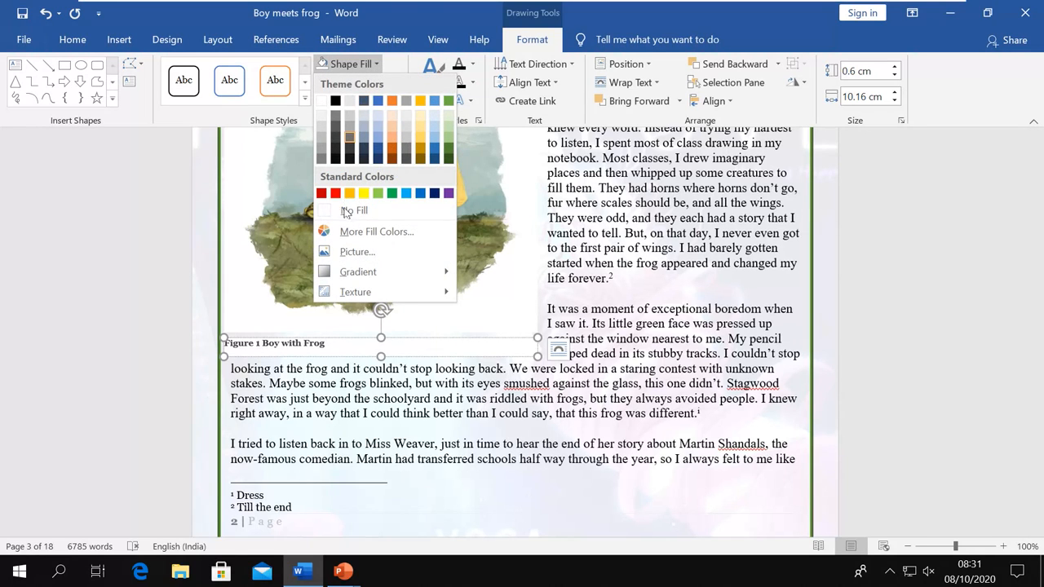
{"action": "left_click", "coordinate": [348, 211]}
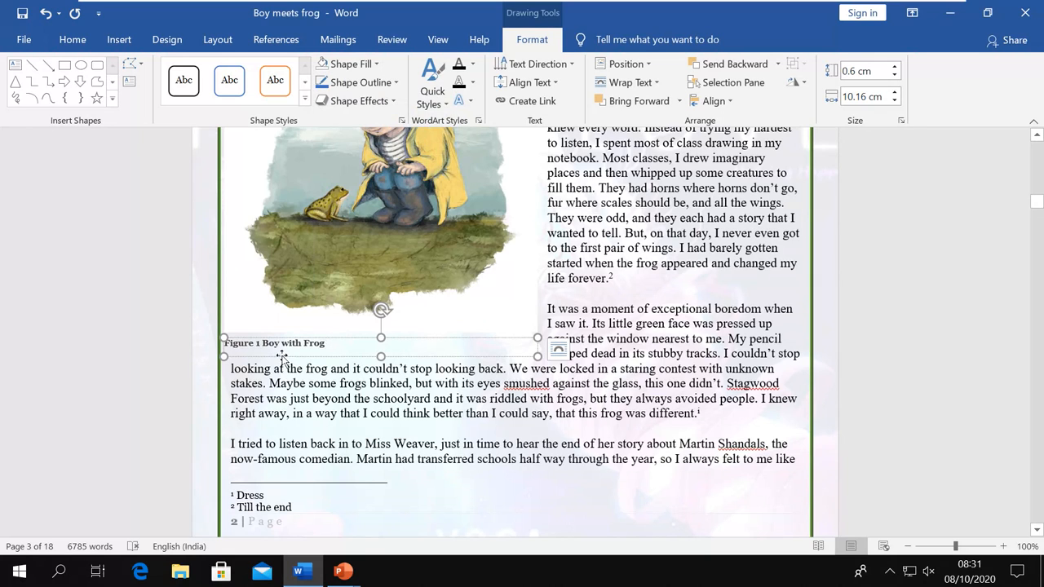
{"action": "left_click", "coordinate": [453, 405]}
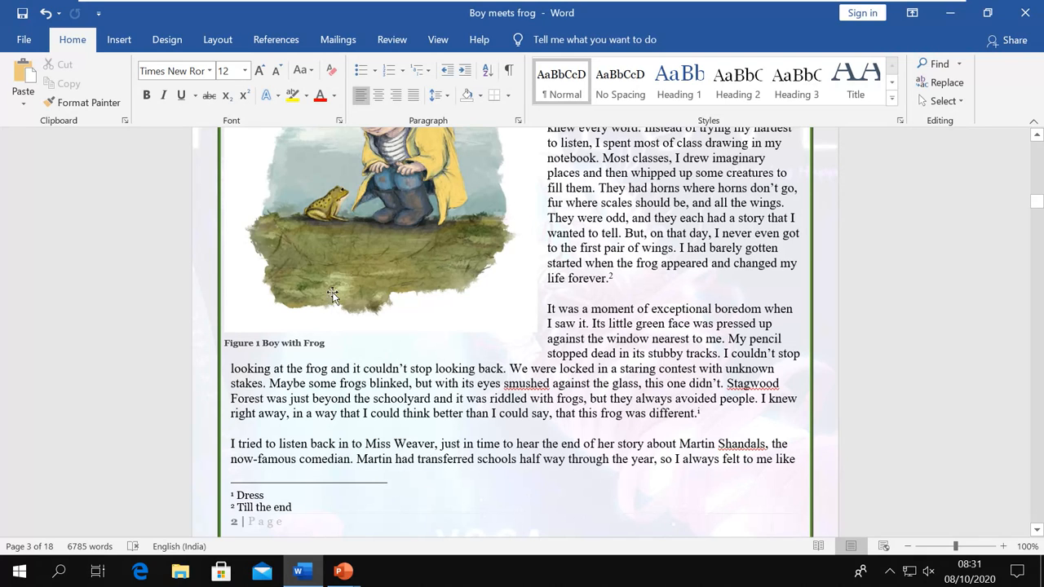
Place the insertion point right after 'by heart' in the story text
{"action": "left_click", "coordinate": [274, 39]}
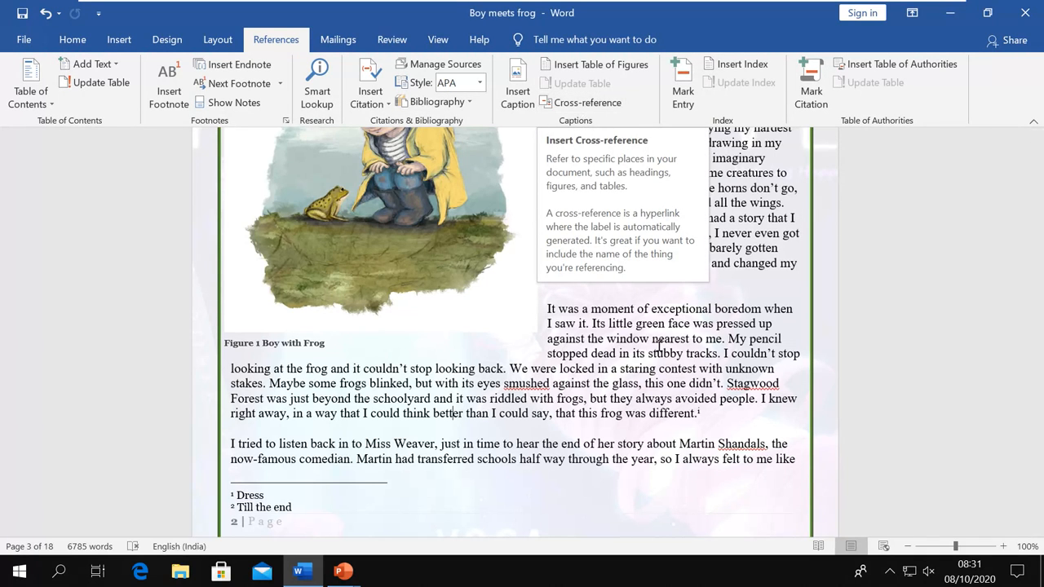
{"action": "scroll", "coordinate": [650, 349], "scroll_direction": "up", "scroll_amount": 3}
{"action": "scroll", "coordinate": [650, 349], "scroll_direction": "up", "scroll_amount": 4}
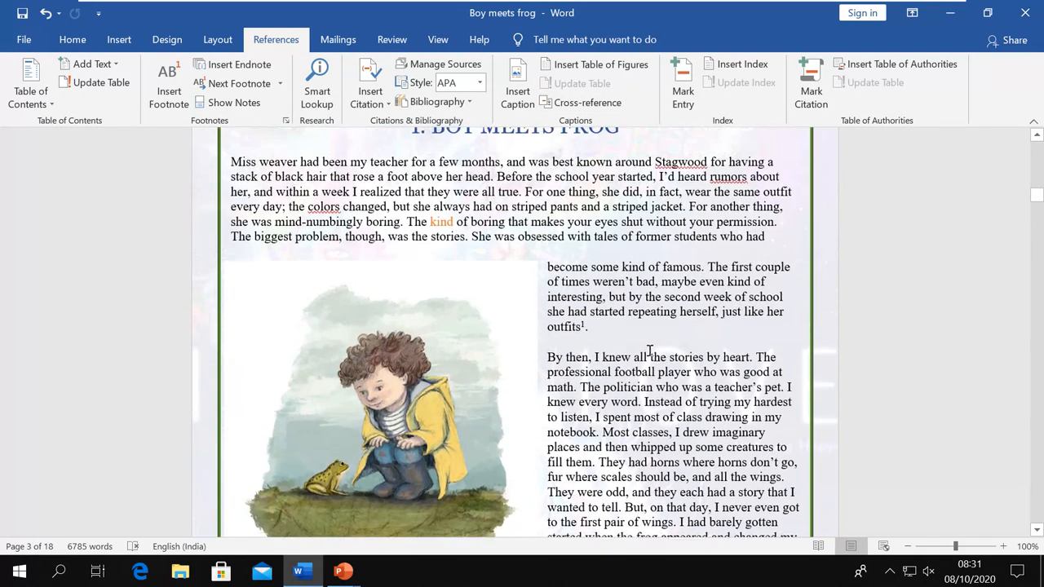
{"action": "scroll", "coordinate": [650, 350], "scroll_direction": "down", "scroll_amount": 3}
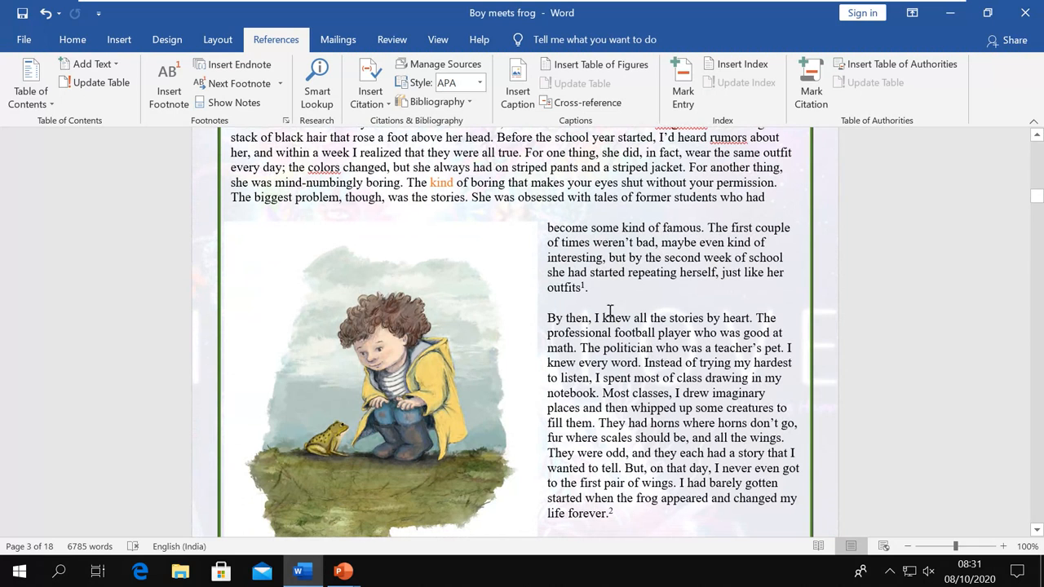
{"action": "left_click", "coordinate": [611, 308]}
{"action": "scroll", "coordinate": [609, 348], "scroll_direction": "down", "scroll_amount": 3}
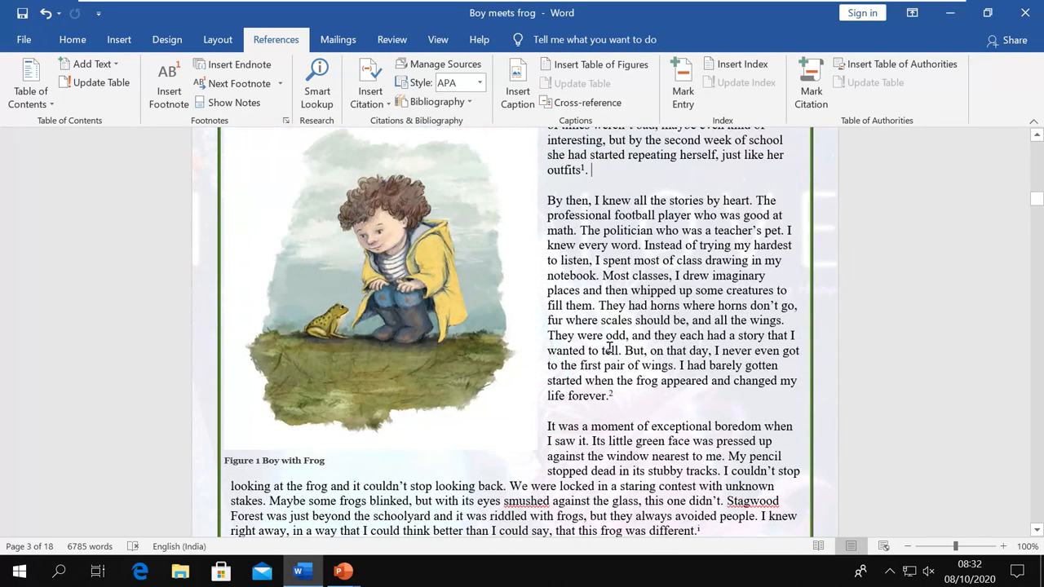
{"action": "scroll", "coordinate": [609, 347], "scroll_direction": "down", "scroll_amount": 3}
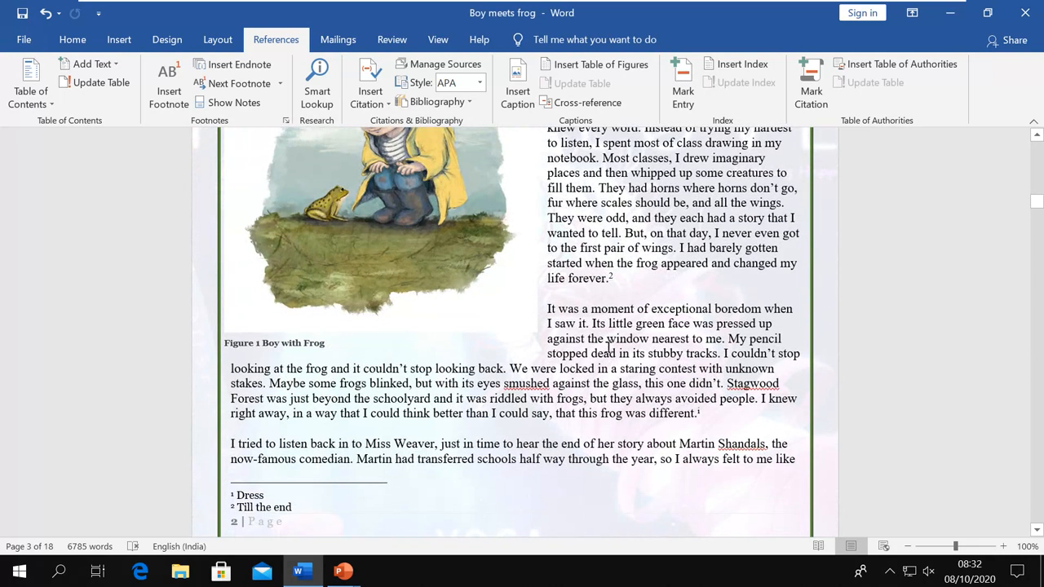
{"action": "scroll", "coordinate": [606, 350], "scroll_direction": "up", "scroll_amount": 4}
{"action": "scroll", "coordinate": [606, 349], "scroll_direction": "up", "scroll_amount": 1}
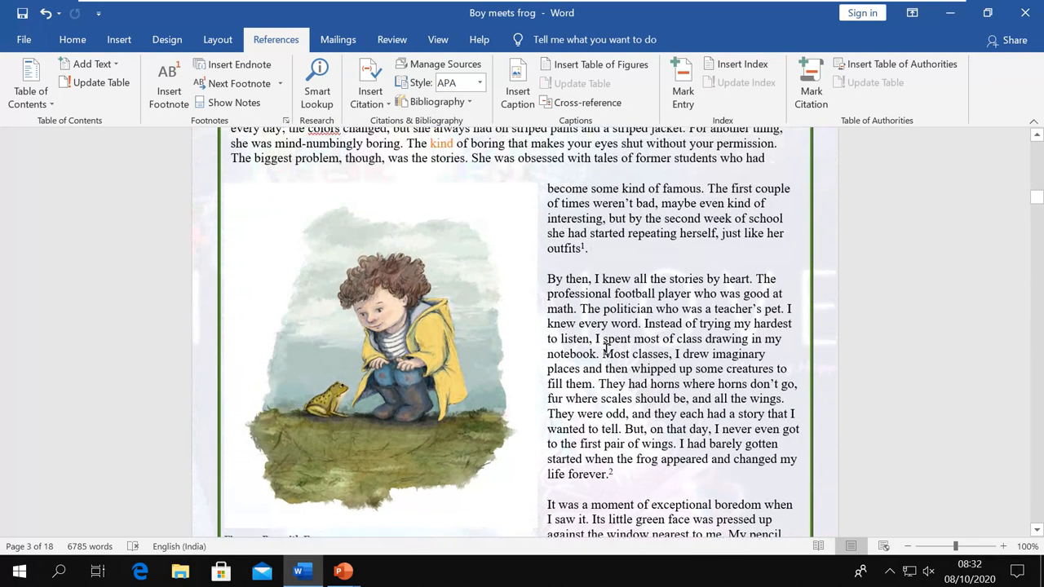
{"action": "left_click", "coordinate": [749, 278]}
In the Cross-reference dialog, review heading, bookmark, footnote and endnote reference types
{"action": "left_click", "coordinate": [584, 102]}
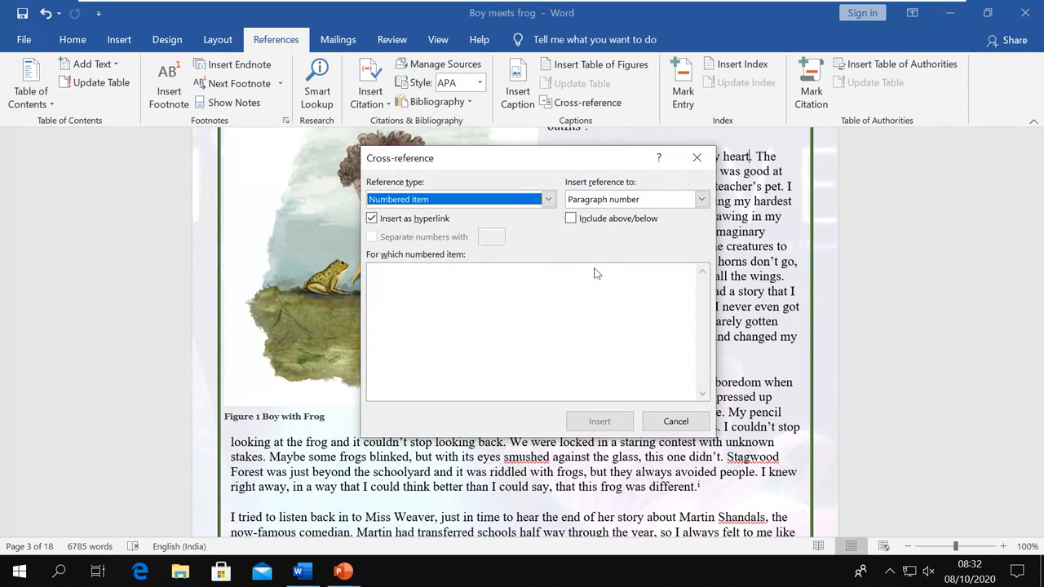
{"action": "left_click", "coordinate": [546, 201]}
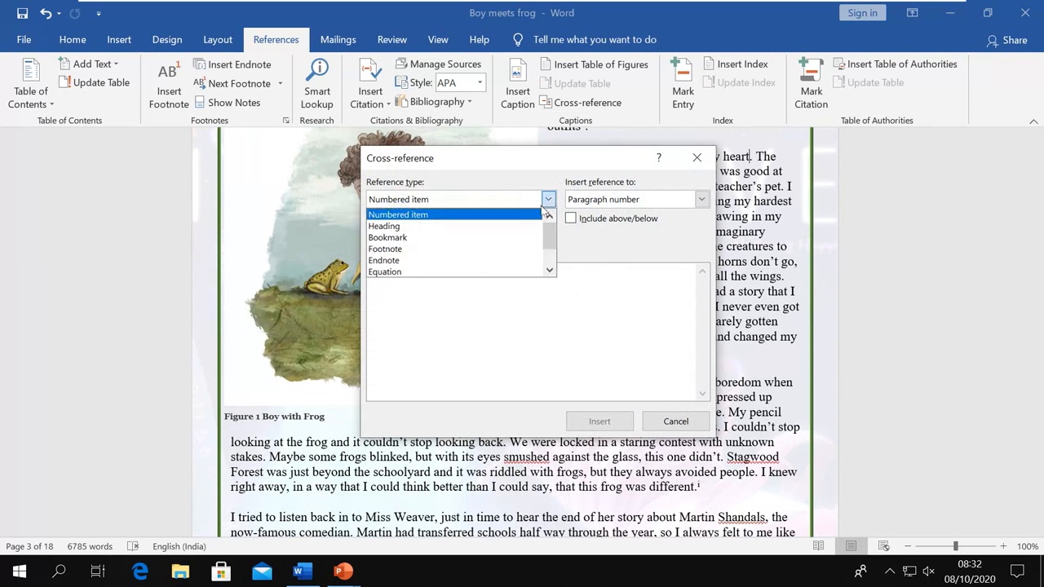
{"action": "left_click", "coordinate": [435, 226]}
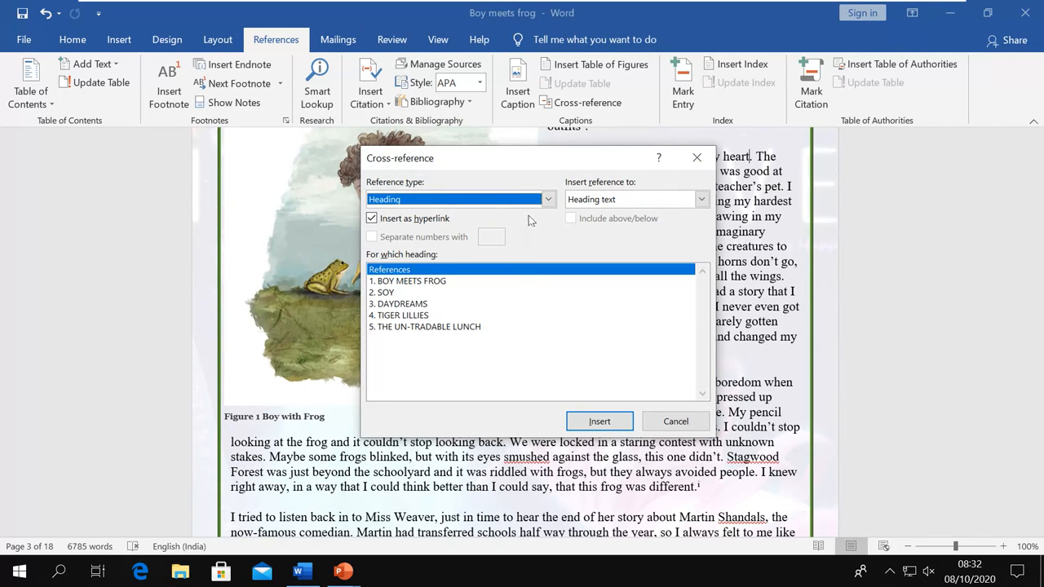
{"action": "left_click", "coordinate": [548, 201]}
{"action": "left_click", "coordinate": [418, 236]}
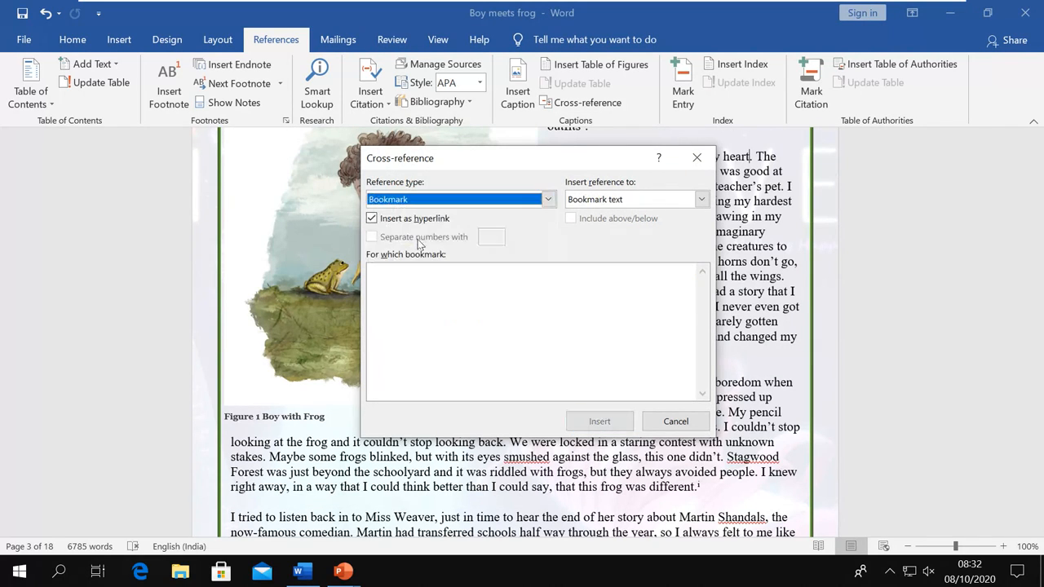
{"action": "left_click", "coordinate": [547, 199]}
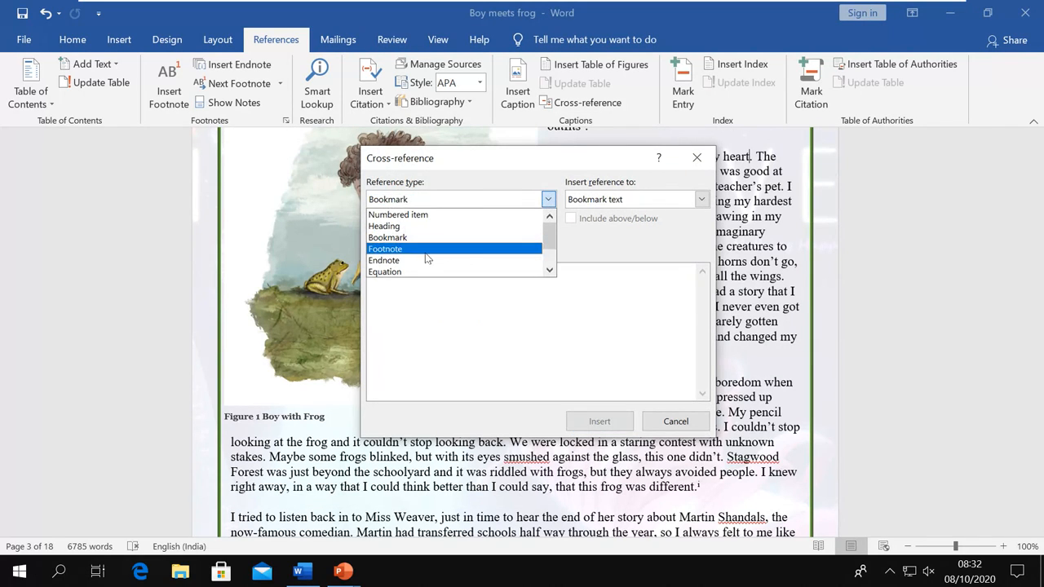
{"action": "left_click", "coordinate": [426, 251]}
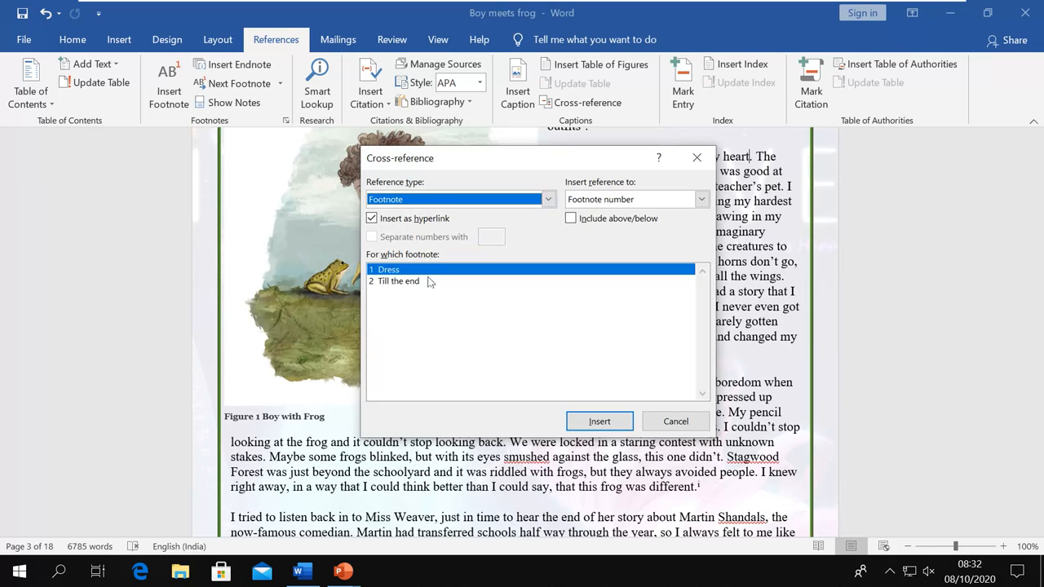
{"action": "left_click", "coordinate": [549, 201]}
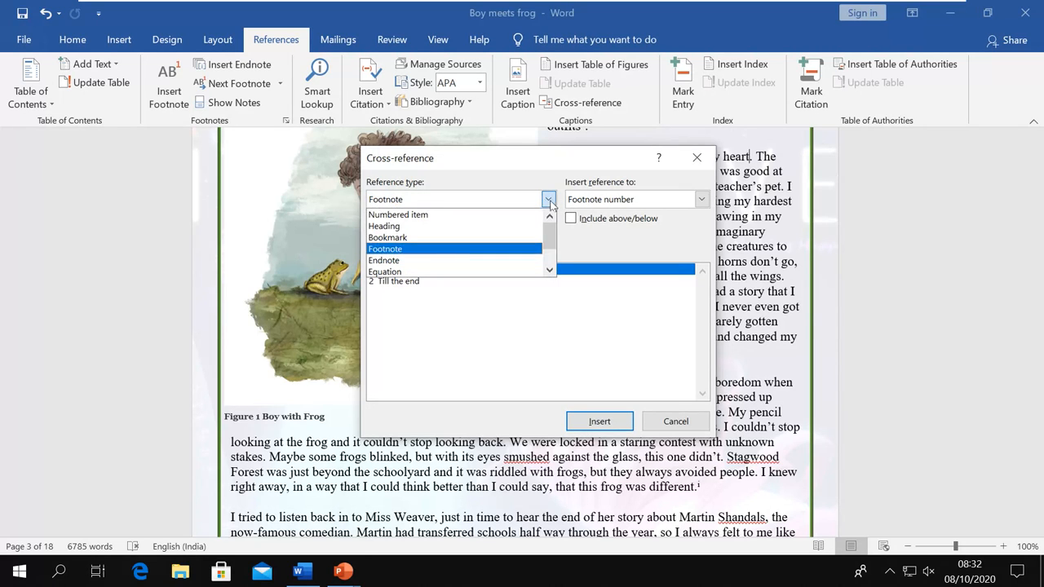
{"action": "left_click", "coordinate": [424, 261]}
{"action": "left_click", "coordinate": [547, 202]}
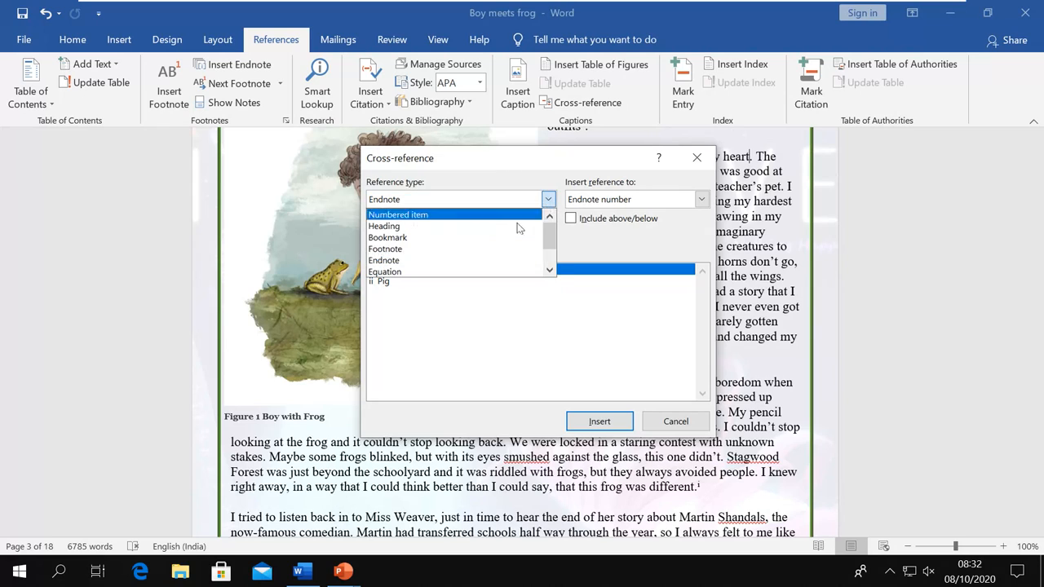
Compare Figure, shape and Table caption targets, settling on the shape reference type
{"action": "scroll", "coordinate": [416, 249], "scroll_direction": "down", "scroll_amount": 1}
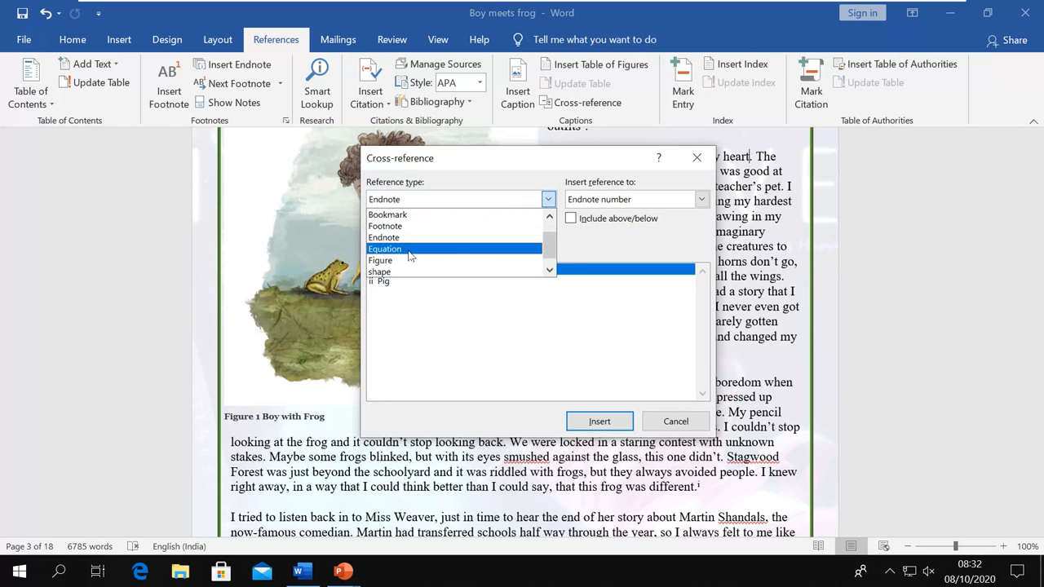
{"action": "scroll", "coordinate": [410, 259], "scroll_direction": "down", "scroll_amount": 1}
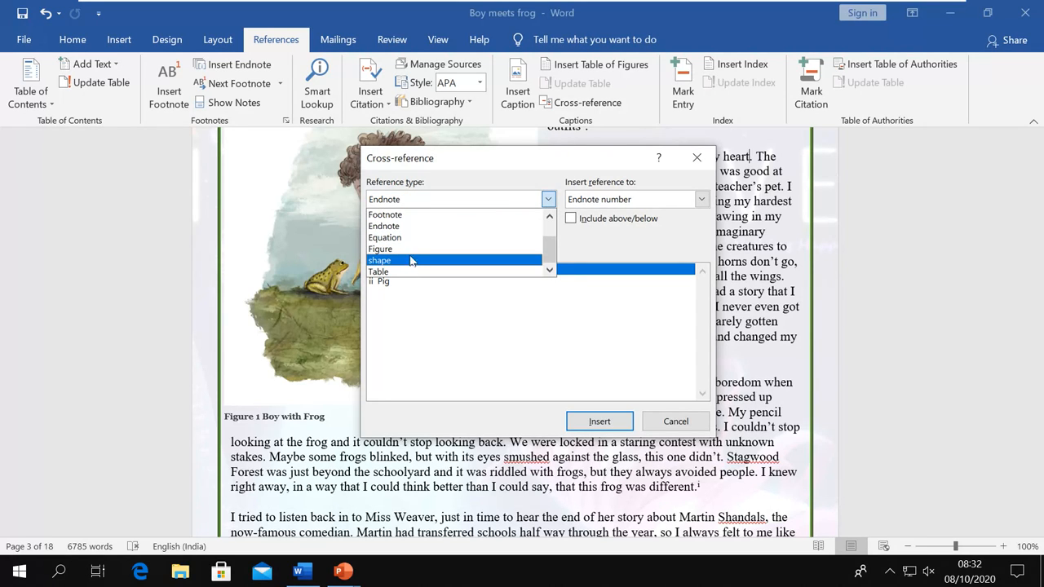
{"action": "left_click", "coordinate": [410, 249]}
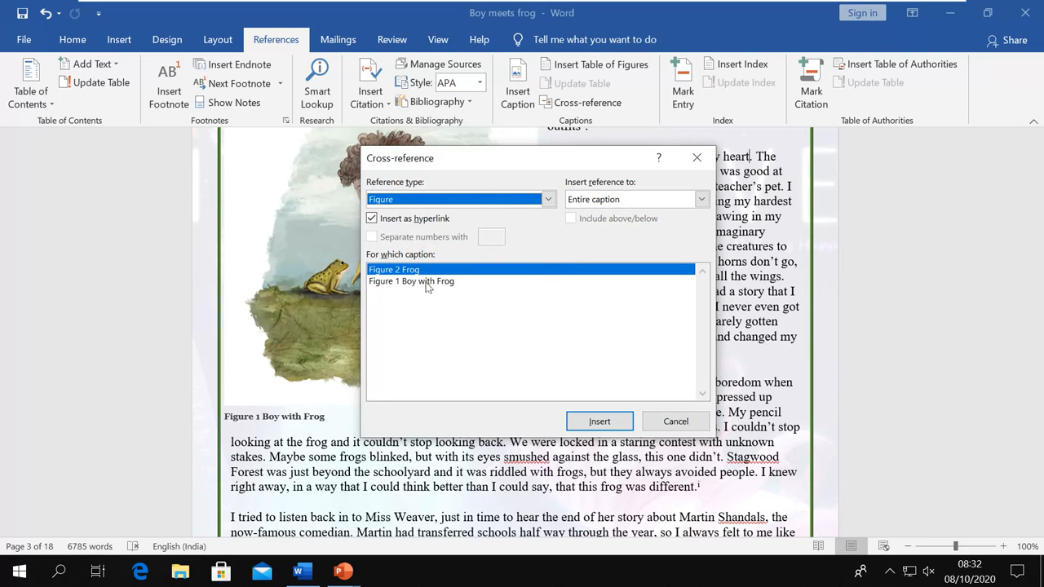
{"action": "left_click", "coordinate": [548, 200]}
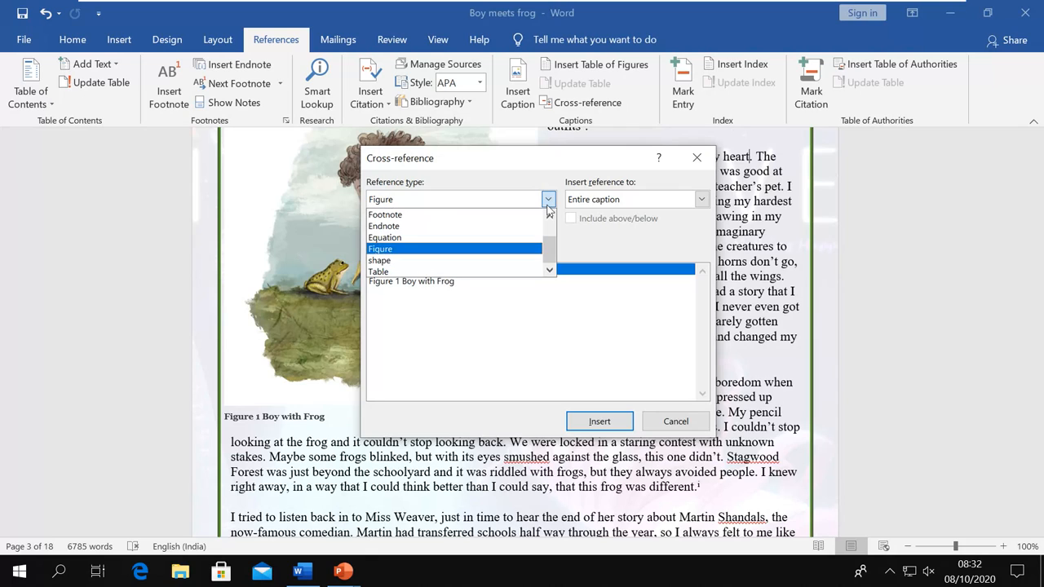
{"action": "left_click", "coordinate": [449, 260]}
{"action": "left_click", "coordinate": [548, 200]}
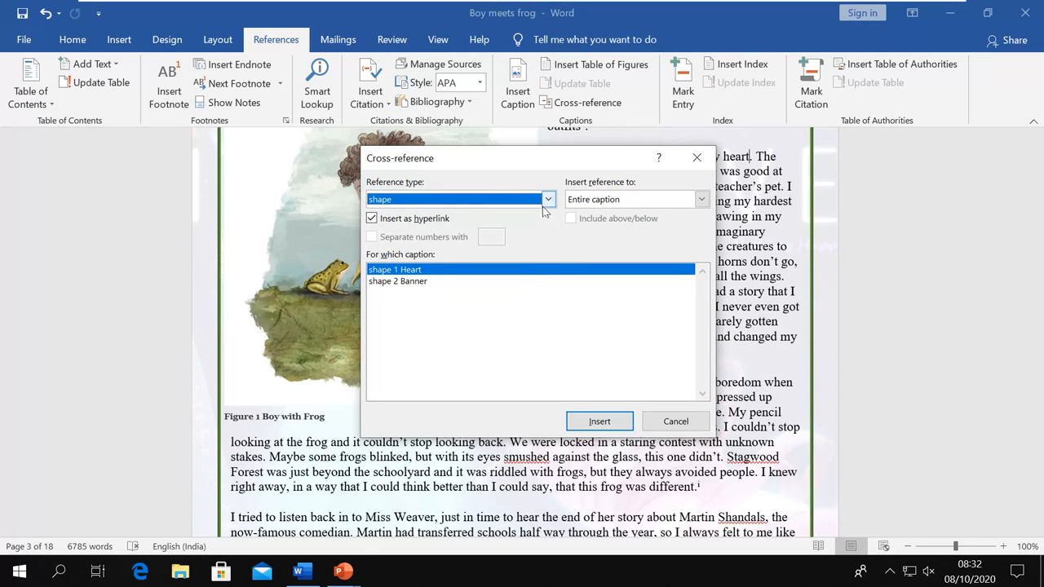
{"action": "left_click", "coordinate": [451, 272]}
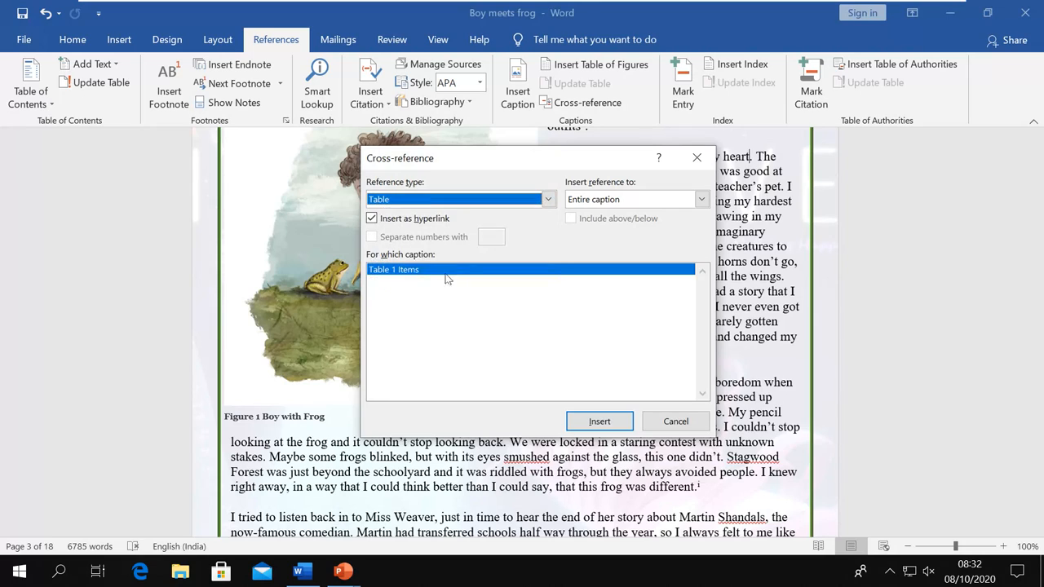
{"action": "left_click", "coordinate": [548, 200]}
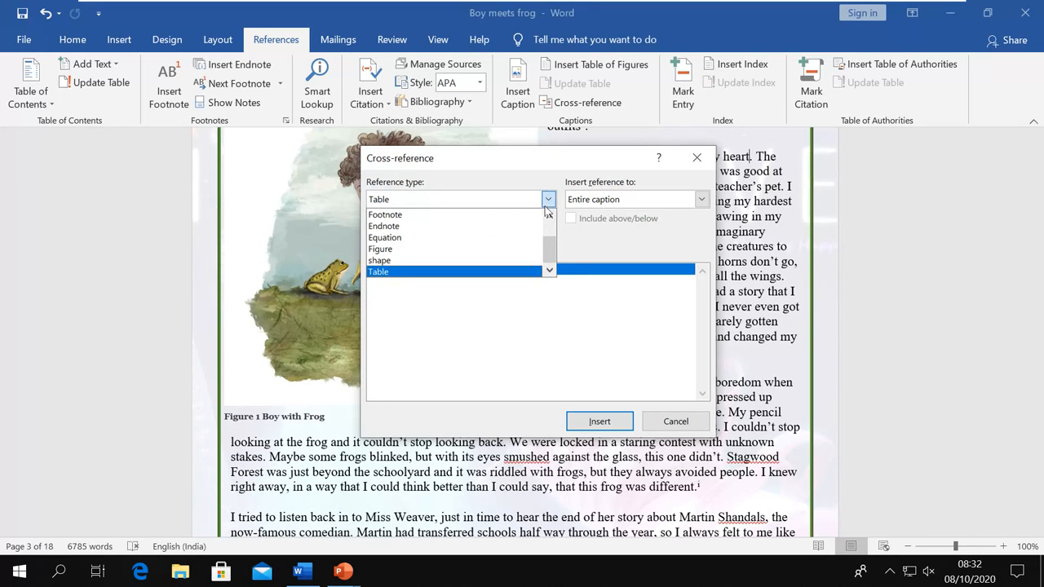
{"action": "left_click", "coordinate": [410, 261]}
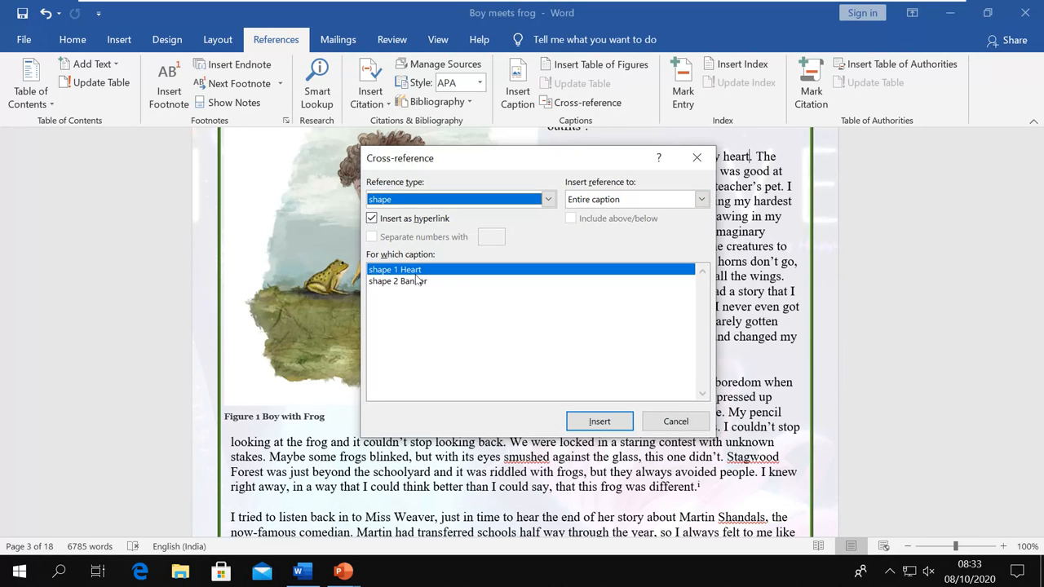
Insert a page-number cross-reference to shape 1 Heart and close the dialog
{"action": "left_click", "coordinate": [702, 199]}
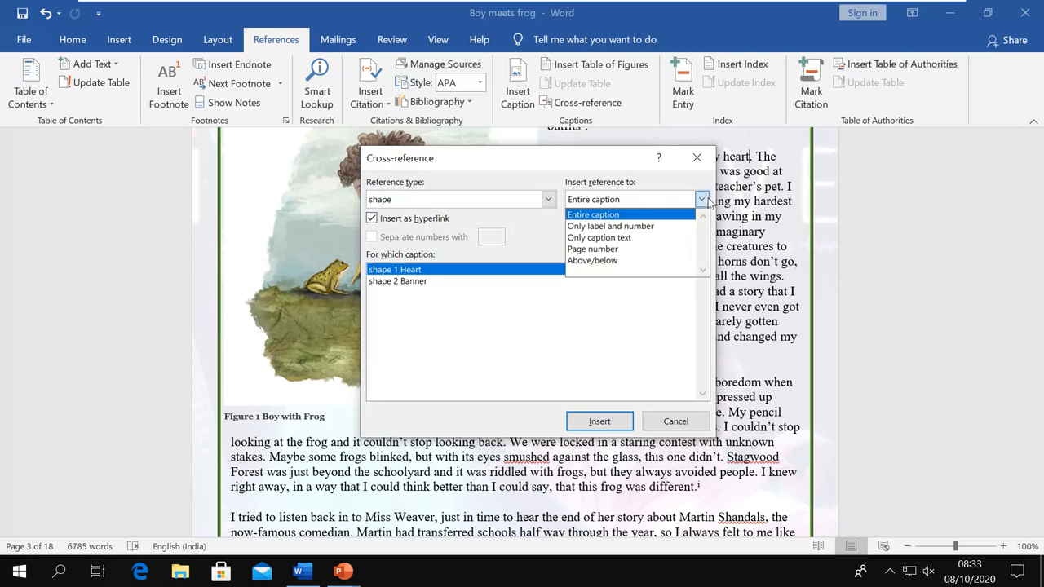
{"action": "left_click", "coordinate": [615, 227]}
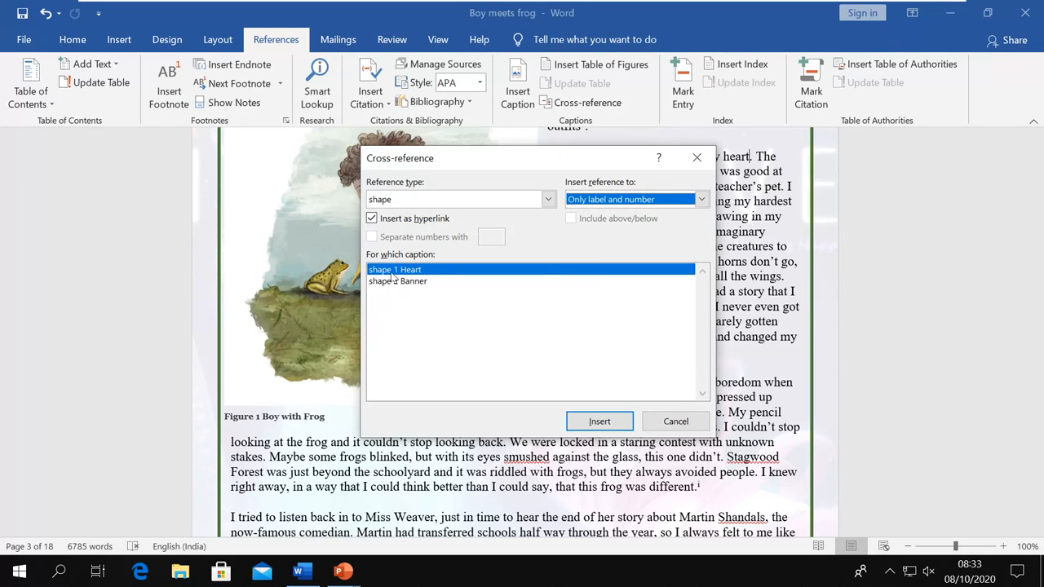
{"action": "left_click", "coordinate": [701, 201]}
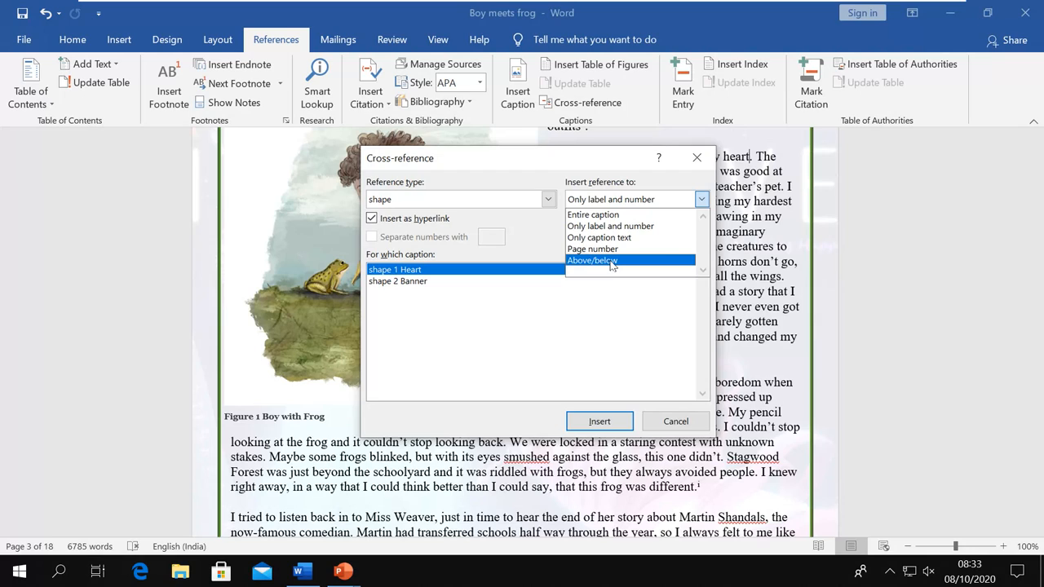
{"action": "left_click", "coordinate": [611, 255]}
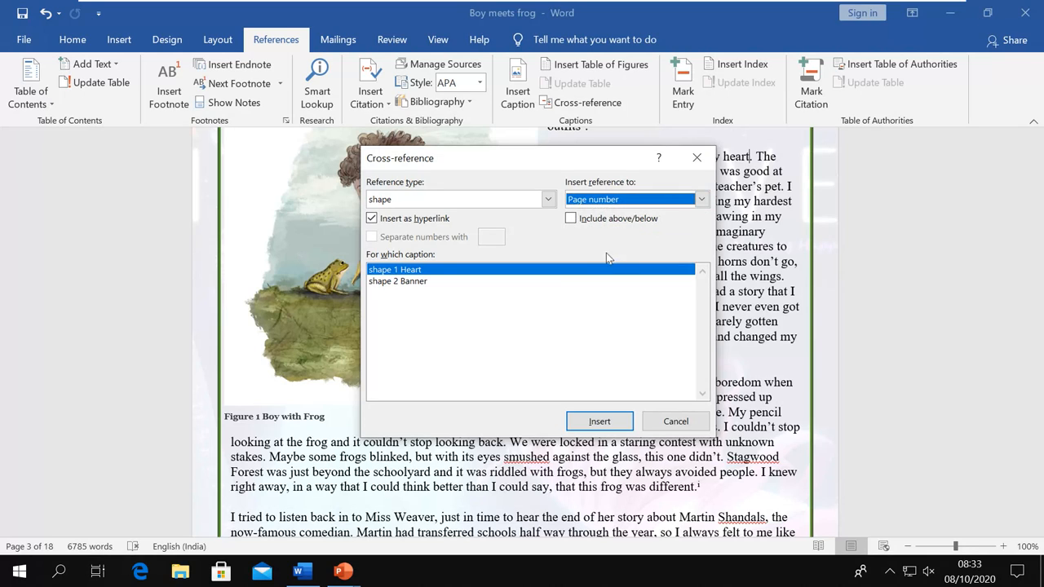
{"action": "left_click", "coordinate": [608, 421]}
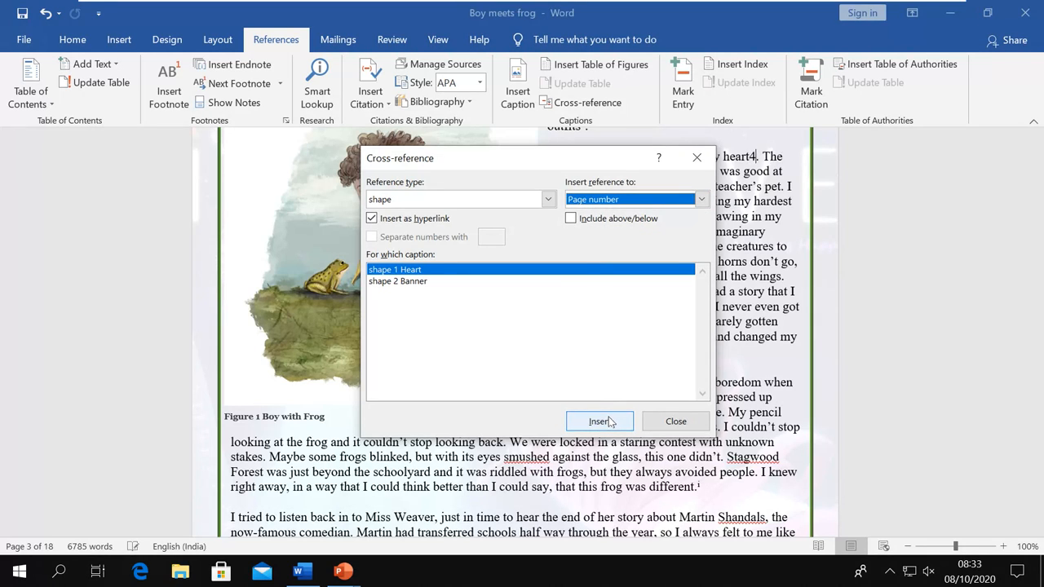
{"action": "left_click", "coordinate": [667, 423]}
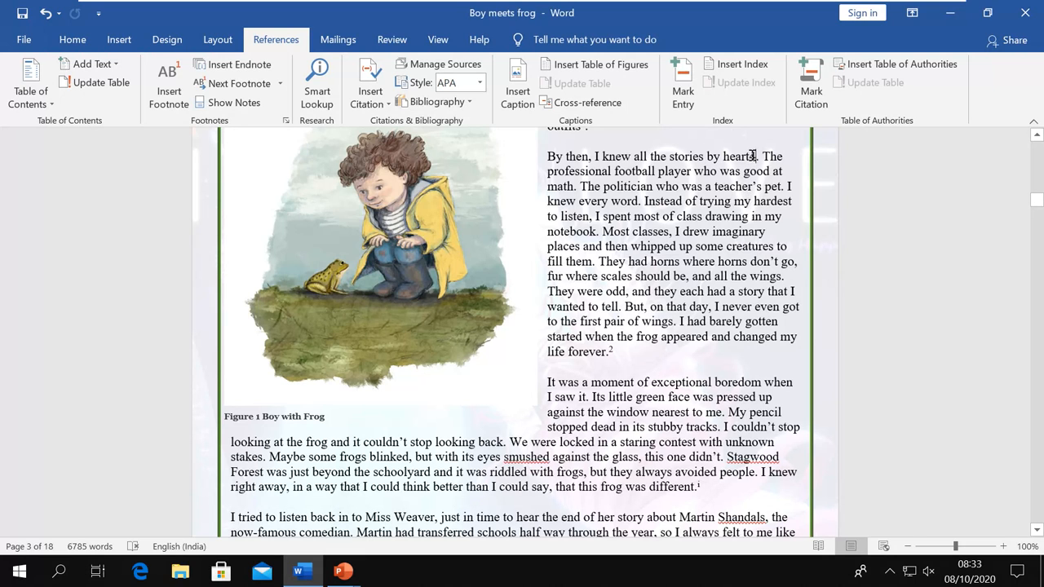
{"action": "scroll", "coordinate": [752, 155], "scroll_direction": "up", "scroll_amount": 2}
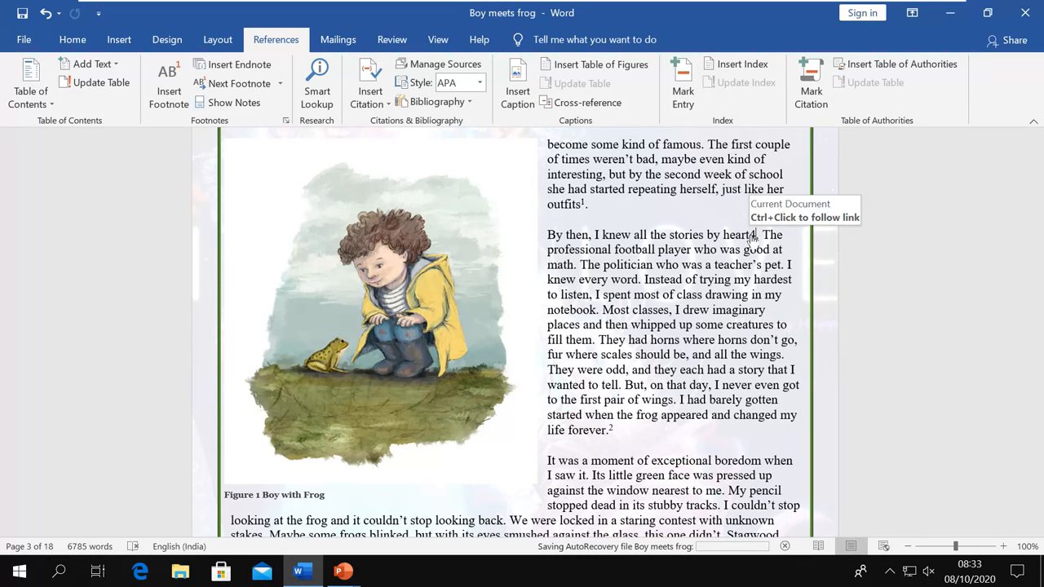
{"action": "left_click", "coordinate": [751, 235], "text": "ctrl"}
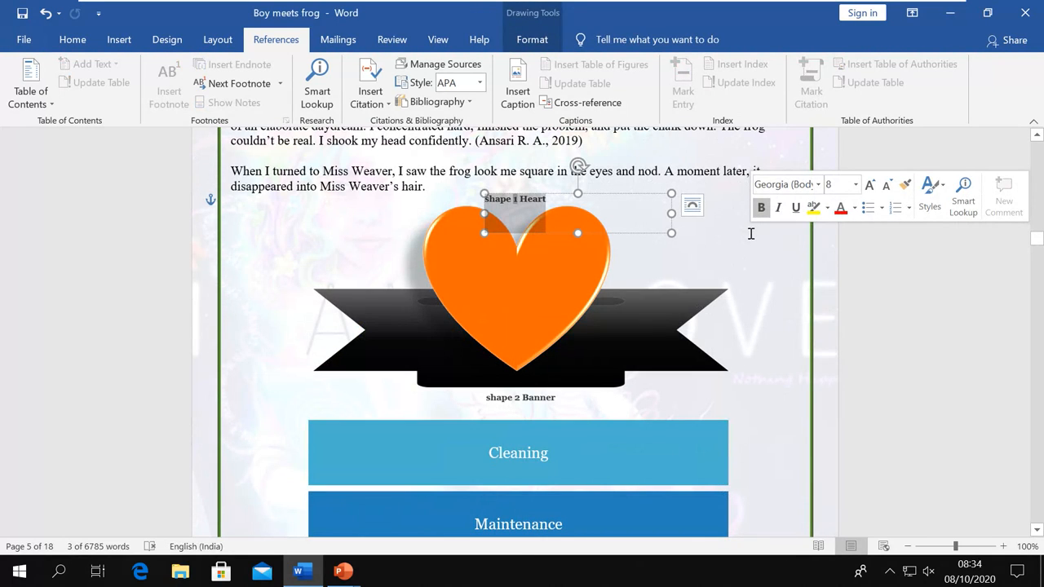
{"action": "left_click", "coordinate": [761, 267]}
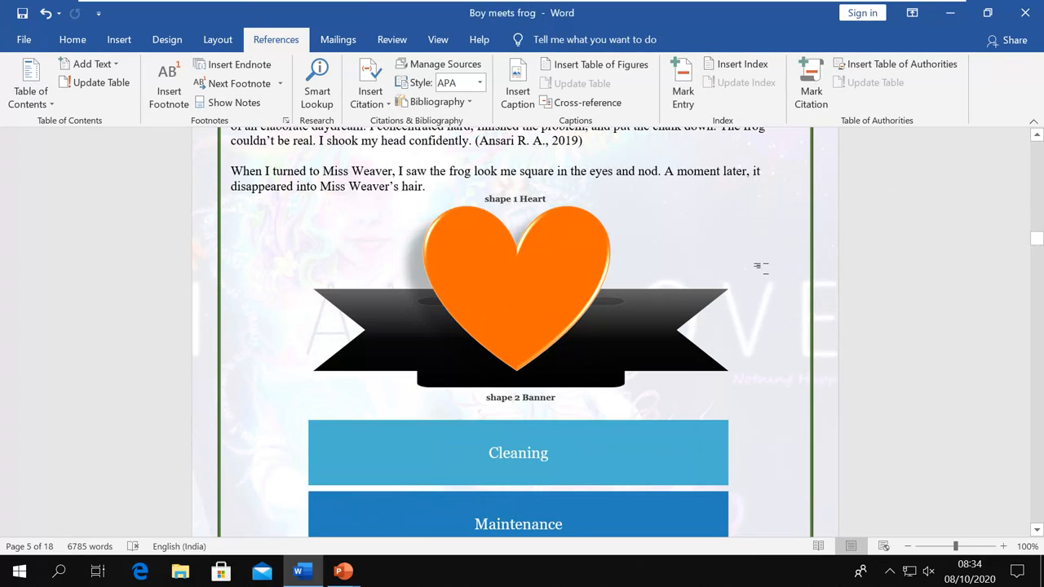
{"action": "scroll", "coordinate": [770, 269], "scroll_direction": "up", "scroll_amount": 15}
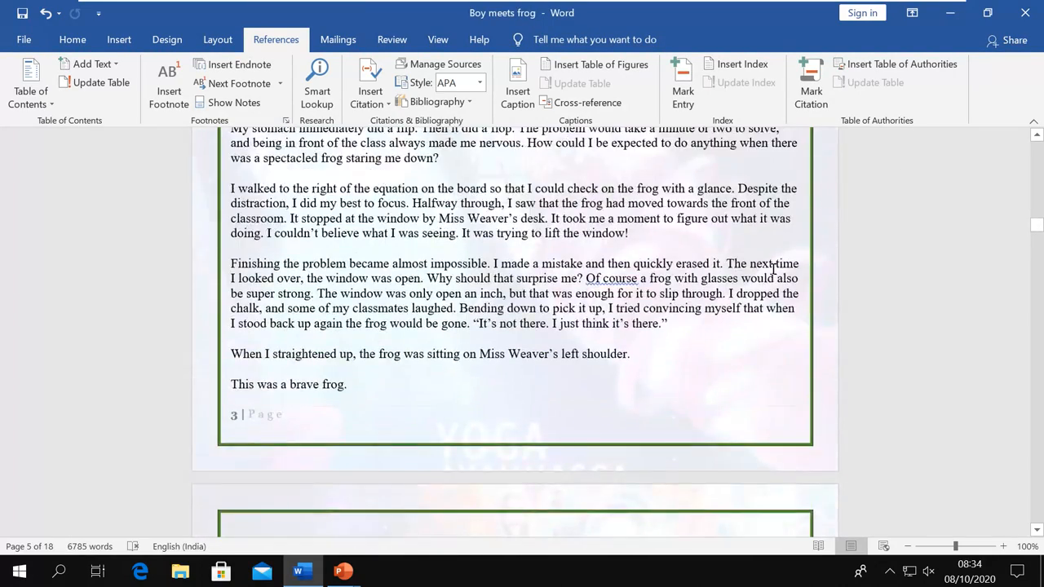
{"action": "scroll", "coordinate": [773, 270], "scroll_direction": "up", "scroll_amount": 20}
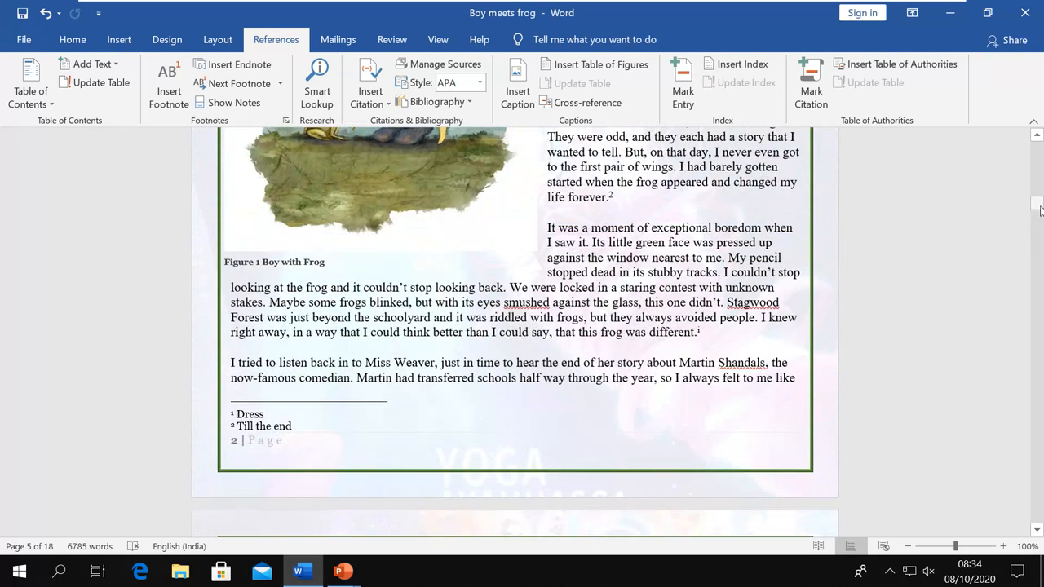
{"action": "left_click_drag", "start_coordinate": [1039, 205], "coordinate": [1040, 142]}
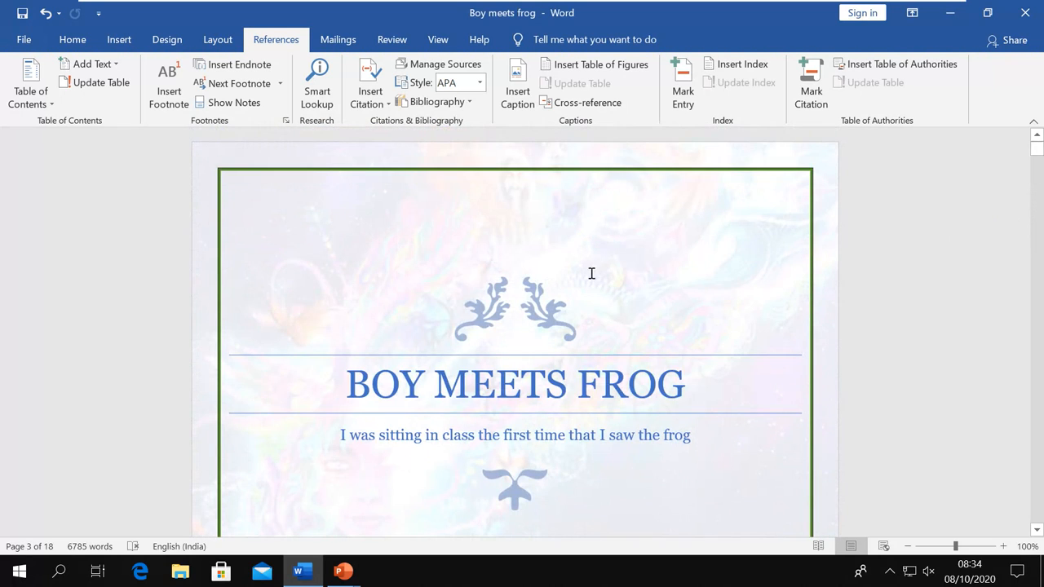
{"action": "scroll", "coordinate": [592, 273], "scroll_direction": "down", "scroll_amount": 20}
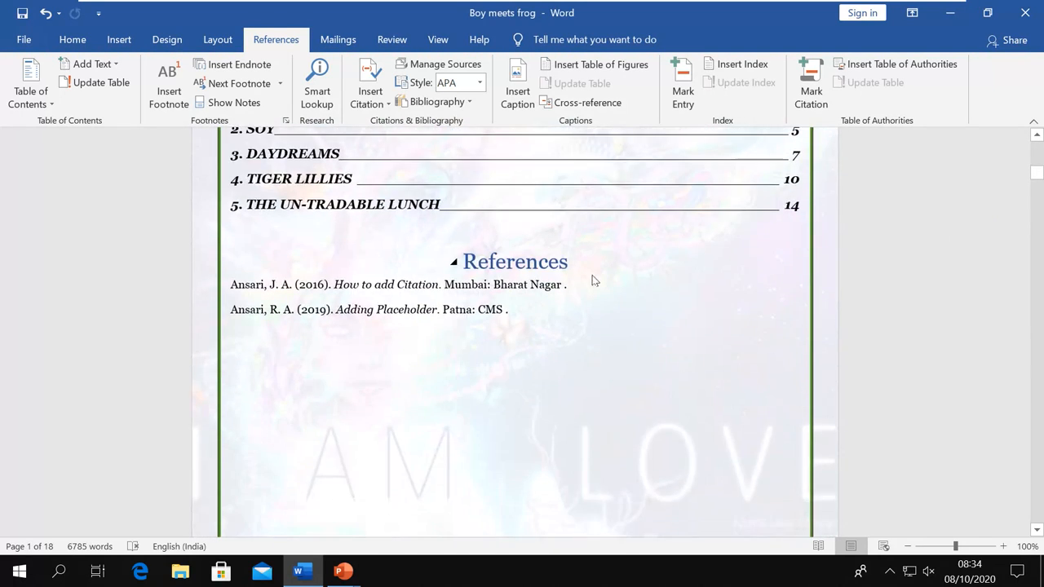
{"action": "scroll", "coordinate": [594, 280], "scroll_direction": "down", "scroll_amount": 4}
{"action": "scroll", "coordinate": [590, 272], "scroll_direction": "up", "scroll_amount": 3}
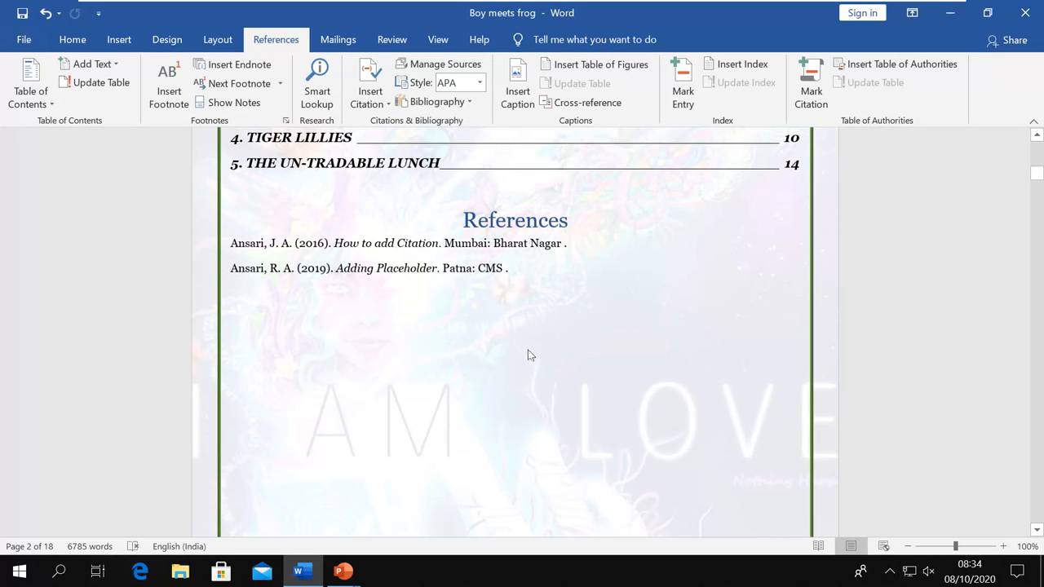
{"action": "scroll", "coordinate": [479, 318], "scroll_direction": "up", "scroll_amount": 2}
{"action": "scroll", "coordinate": [478, 318], "scroll_direction": "up", "scroll_amount": 1}
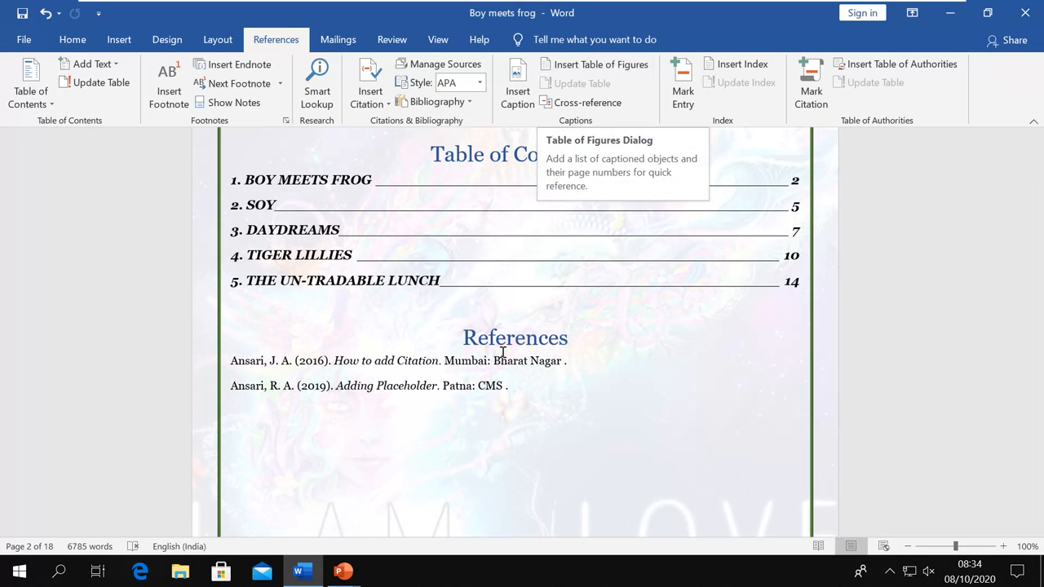
{"action": "scroll", "coordinate": [240, 464], "scroll_direction": "down", "scroll_amount": 2}
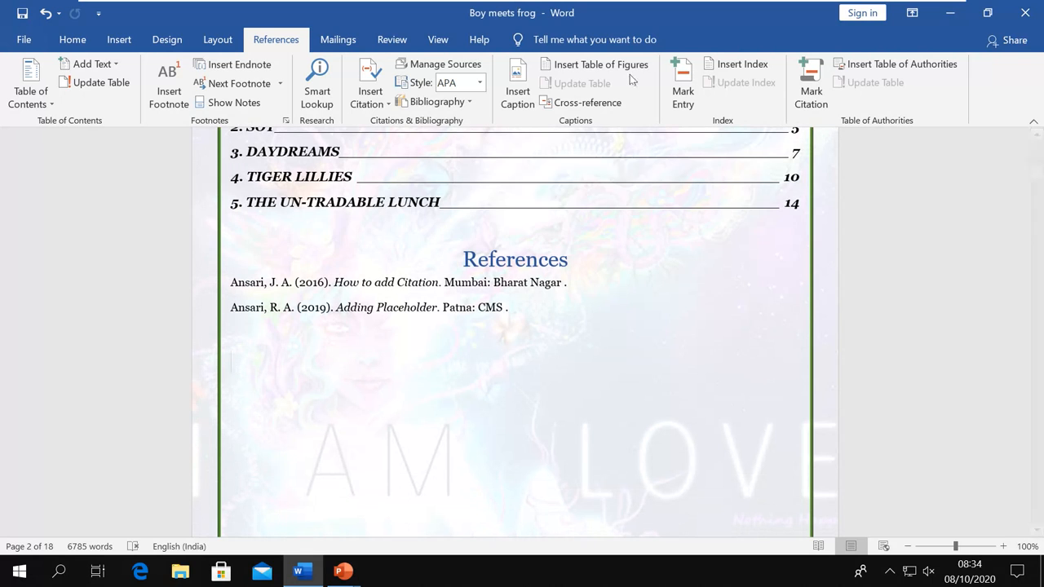
Insert a Distinctive-format table of figures for Figure captions, including label and number
{"action": "left_click", "coordinate": [628, 73]}
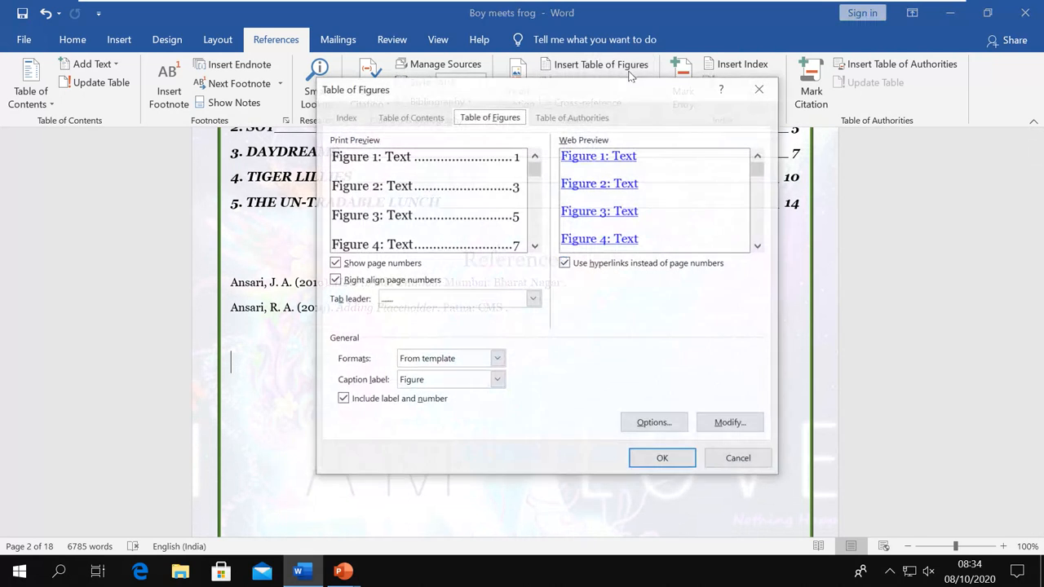
{"action": "left_click_drag", "start_coordinate": [618, 84], "coordinate": [709, 81]}
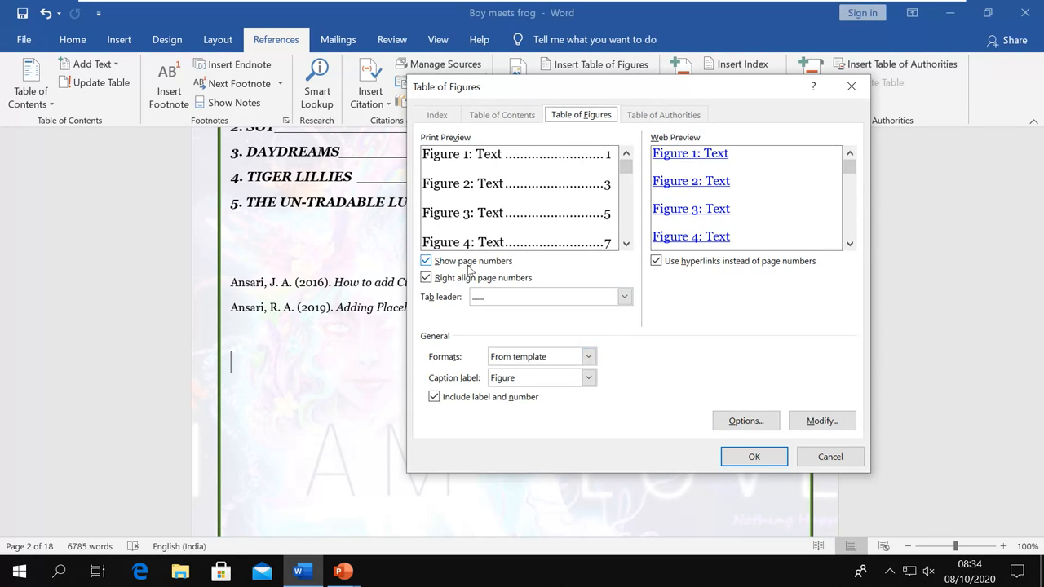
{"action": "left_click", "coordinate": [588, 356]}
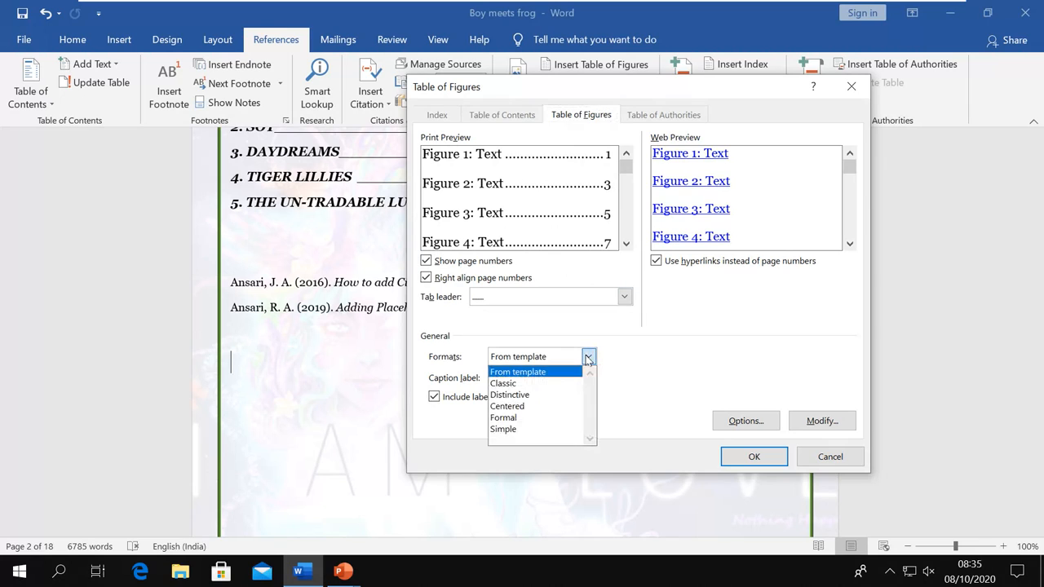
{"action": "left_click", "coordinate": [528, 395]}
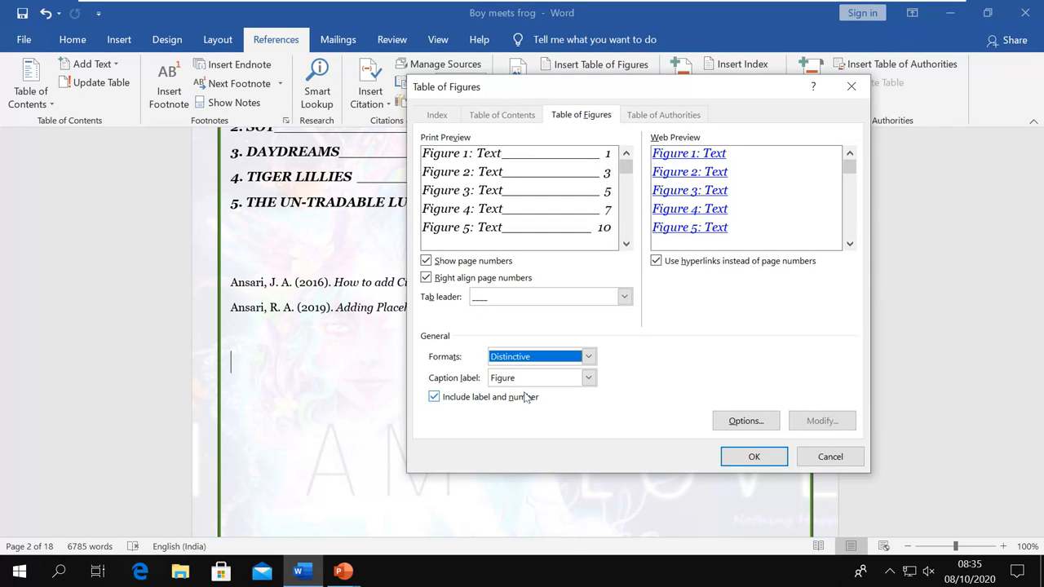
{"action": "left_click", "coordinate": [588, 379]}
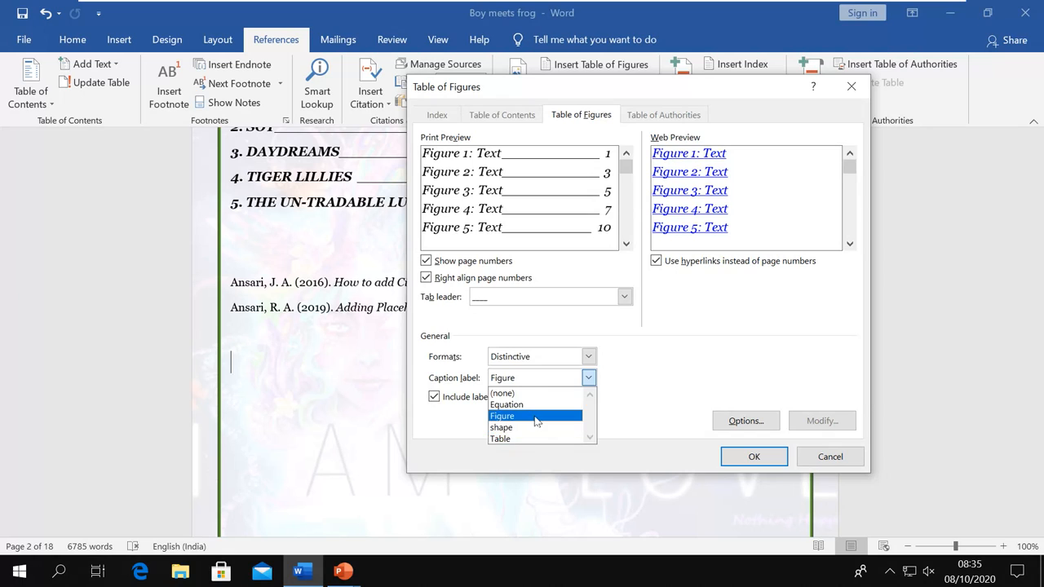
{"action": "left_click", "coordinate": [537, 416]}
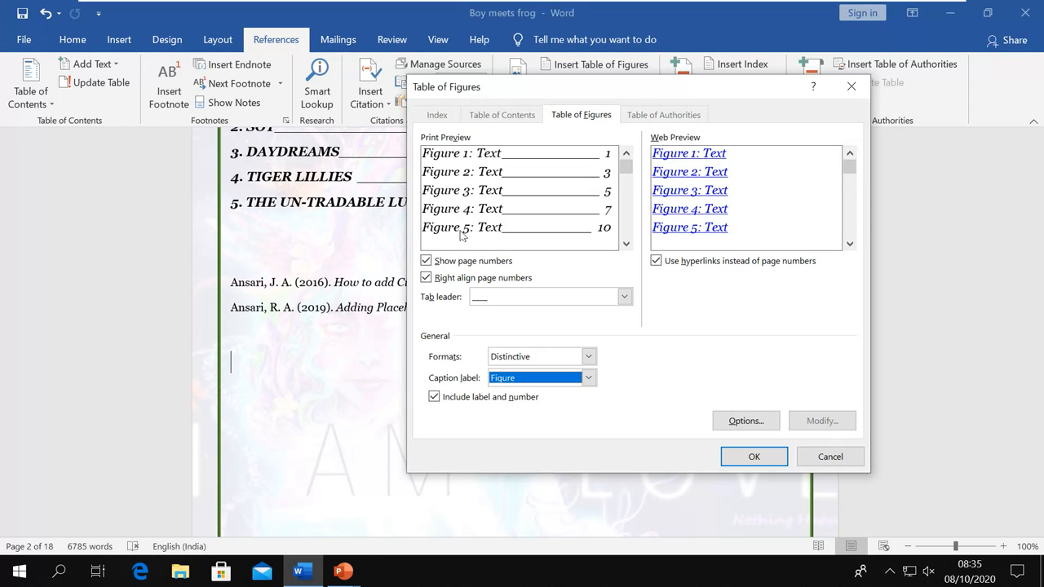
{"action": "left_click", "coordinate": [436, 397]}
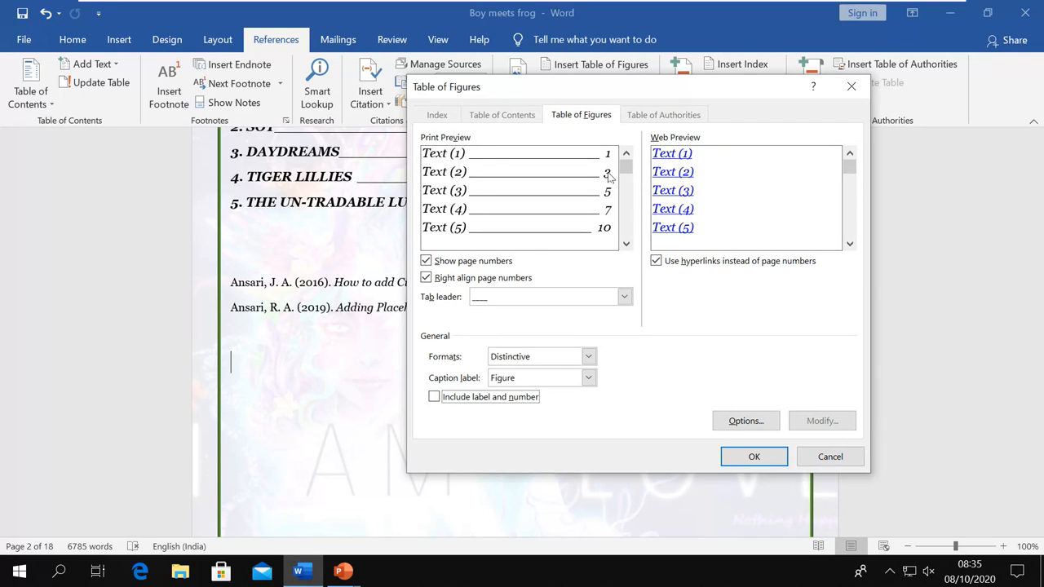
{"action": "left_click", "coordinate": [435, 397]}
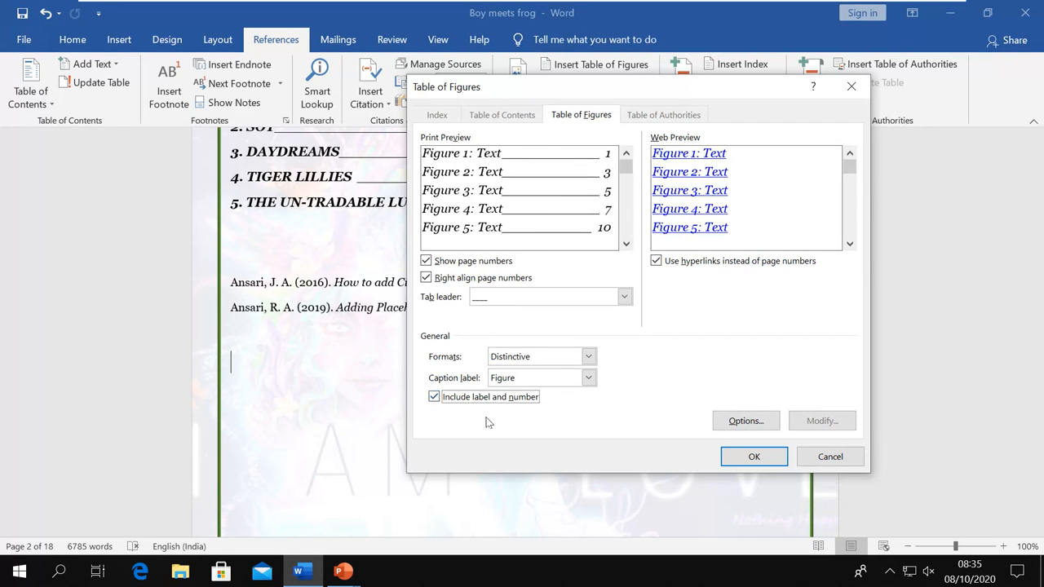
{"action": "left_click", "coordinate": [736, 454]}
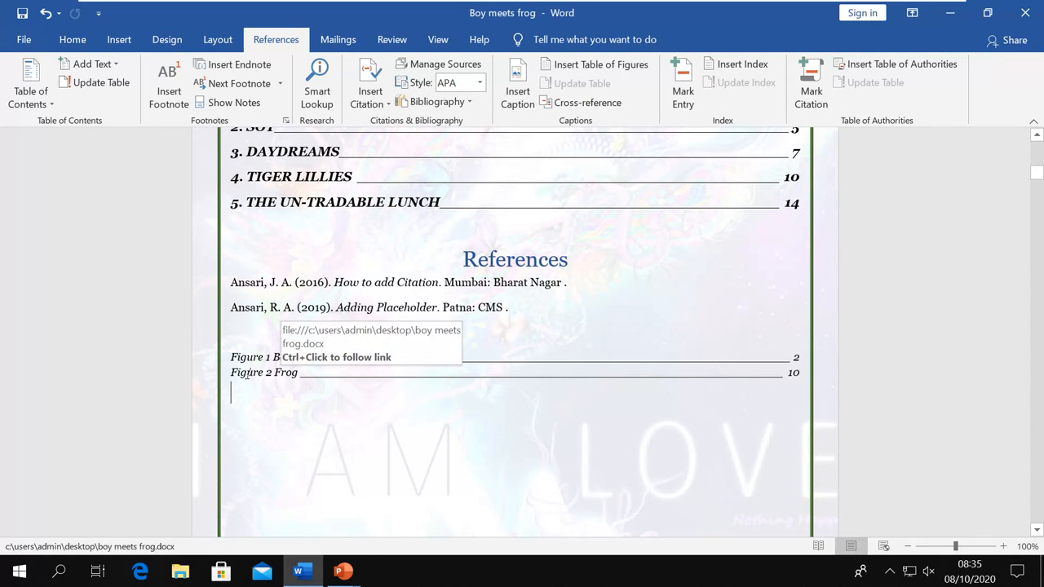
{"action": "left_click", "coordinate": [224, 347]}
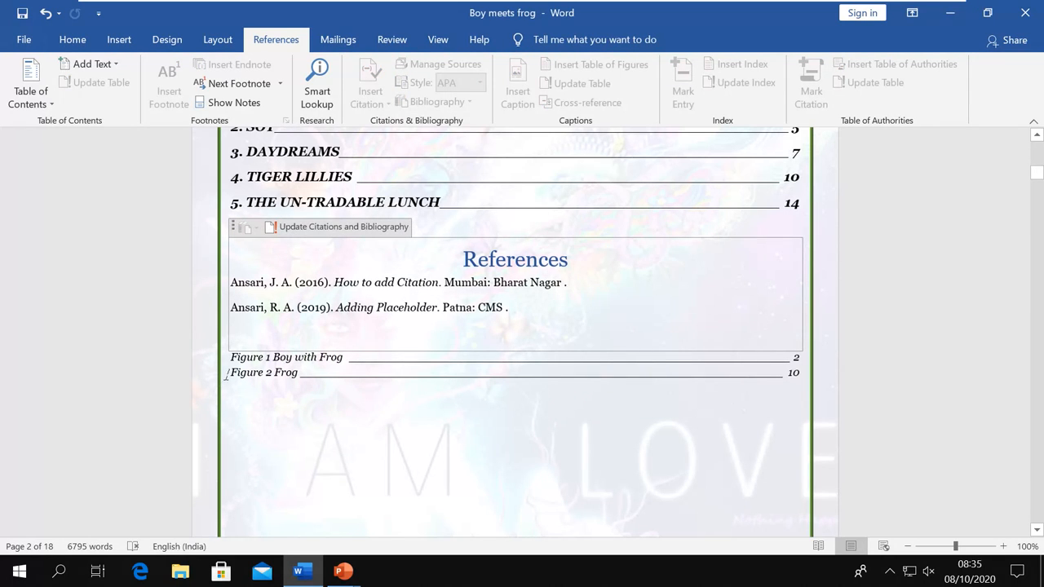
Below Figure 2 Frog, insert a table of figures with the caption label set to shape
{"action": "left_click", "coordinate": [226, 375]}
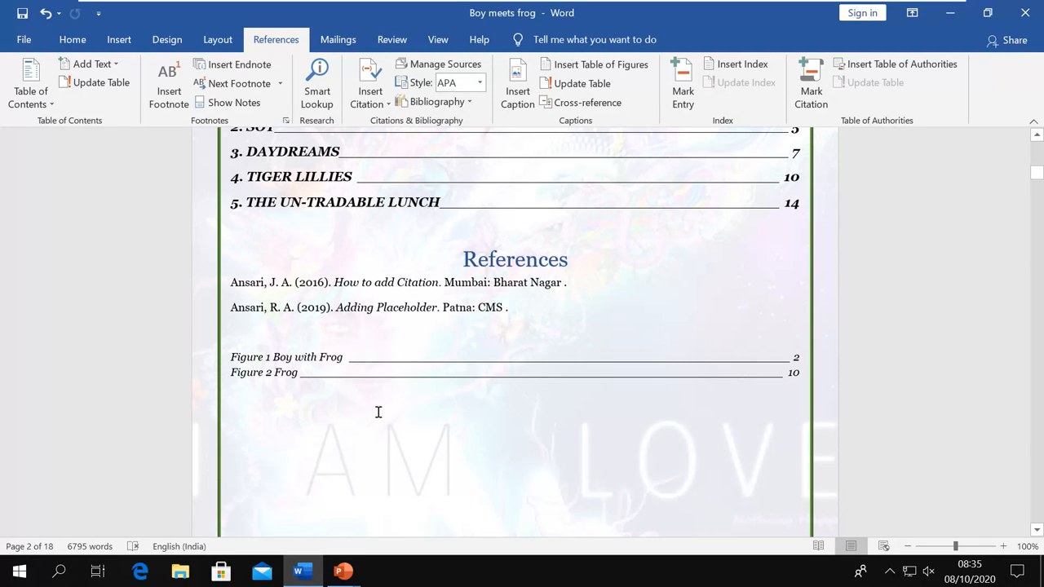
{"action": "scroll", "coordinate": [378, 412], "scroll_direction": "down", "scroll_amount": 5}
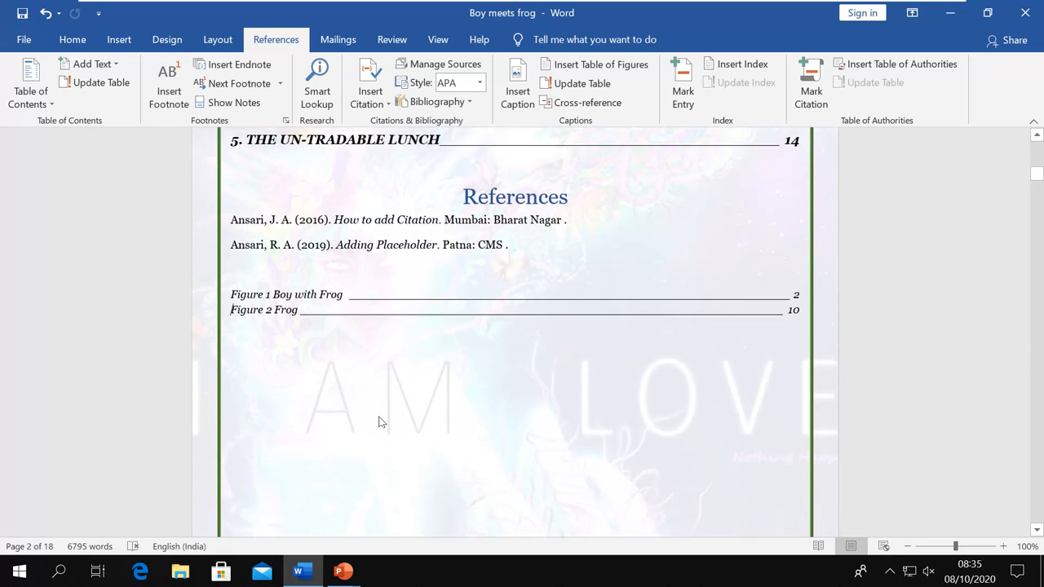
{"action": "scroll", "coordinate": [378, 423], "scroll_direction": "up", "scroll_amount": 2}
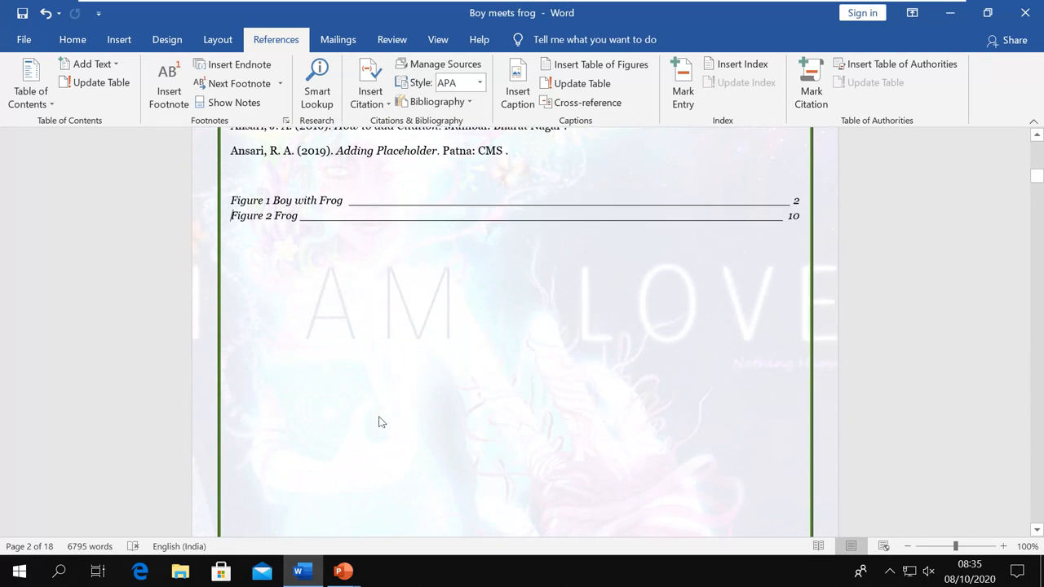
{"action": "left_click", "coordinate": [235, 253]}
{"action": "left_click", "coordinate": [582, 68]}
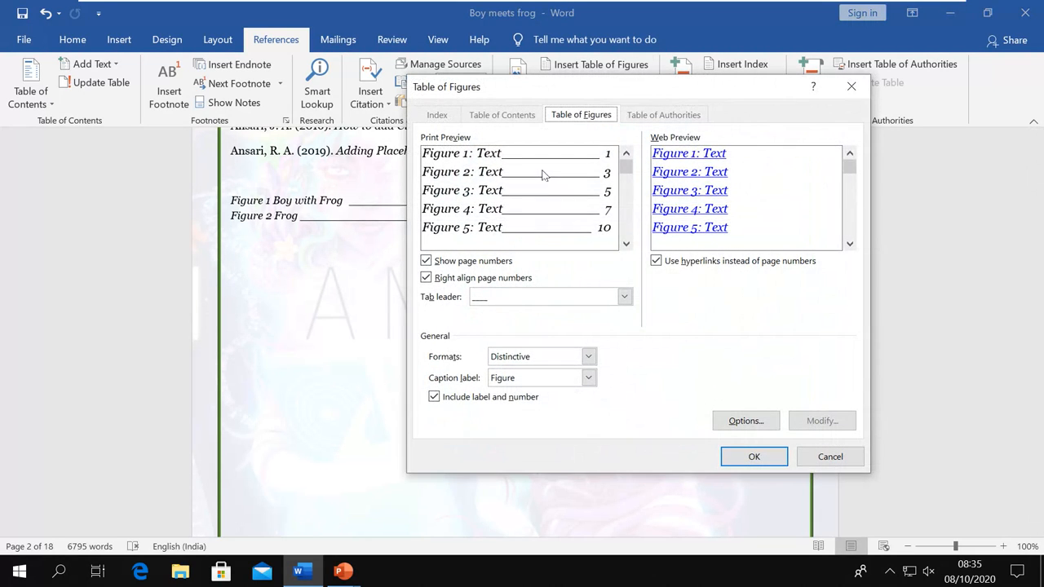
{"action": "left_click", "coordinate": [589, 378]}
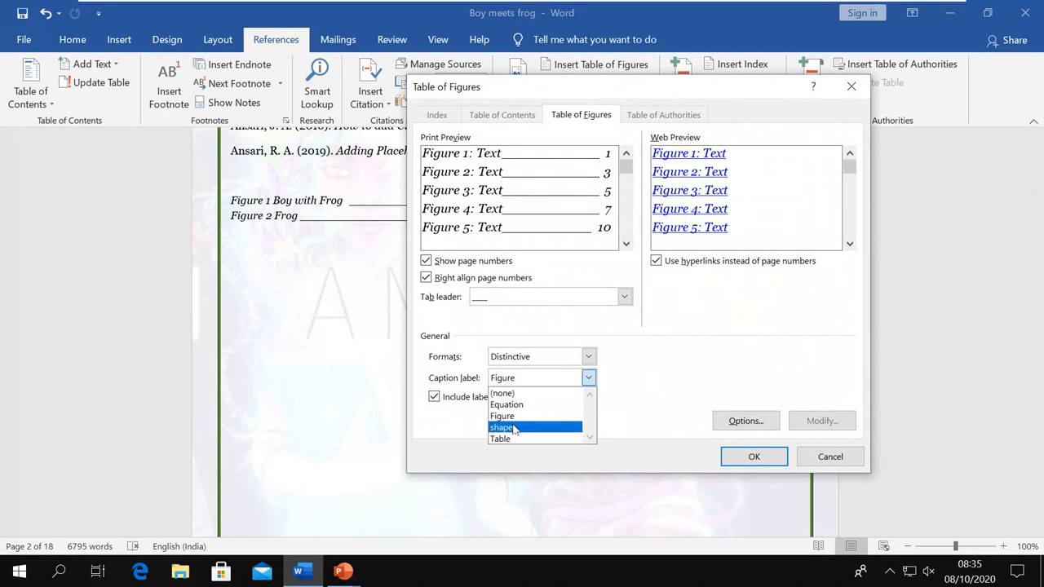
{"action": "left_click", "coordinate": [530, 429]}
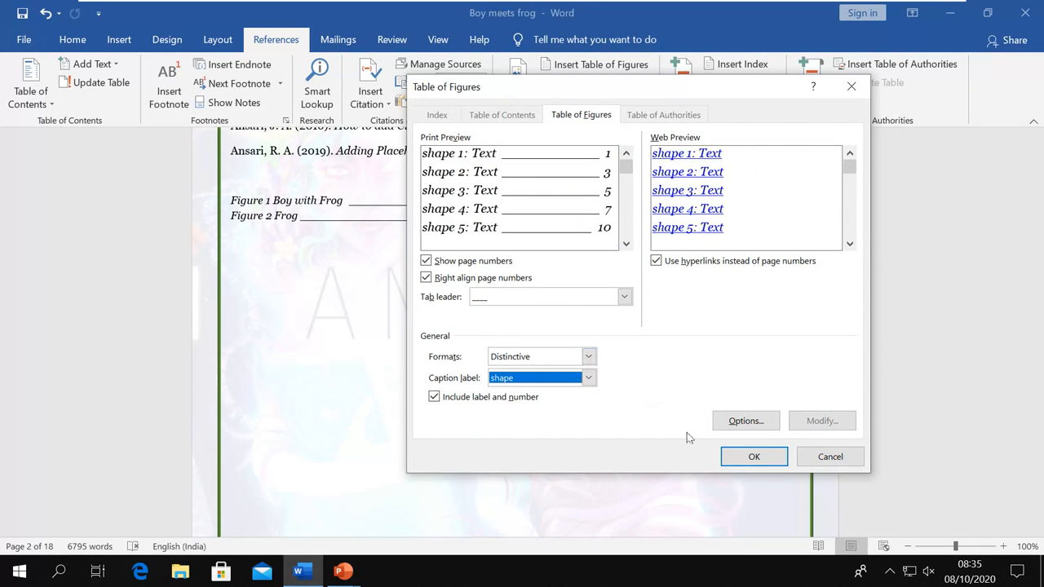
{"action": "left_click", "coordinate": [742, 456]}
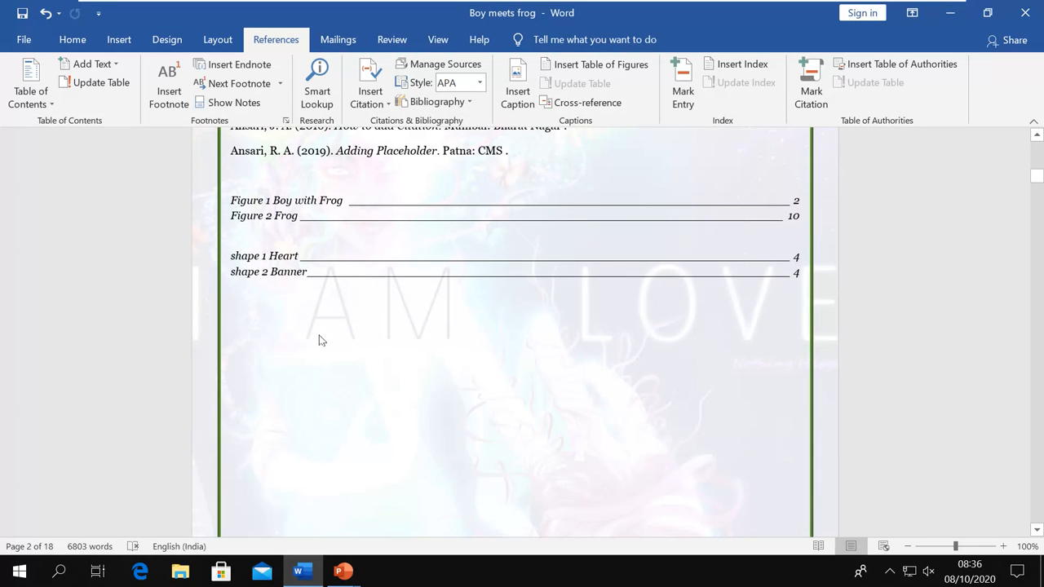
Insert another table of figures with the caption label set to Table
{"action": "left_click", "coordinate": [550, 65]}
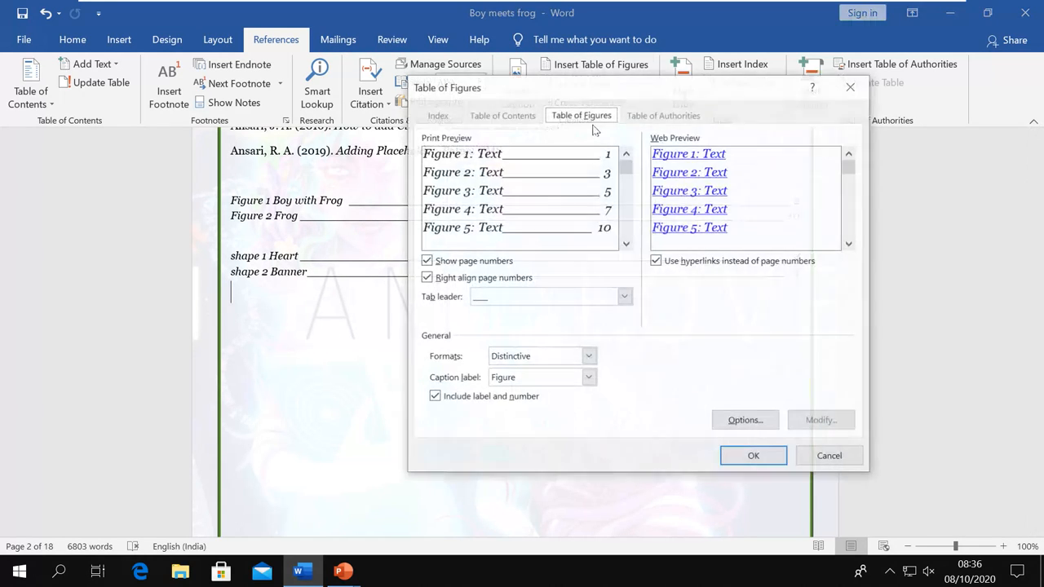
{"action": "left_click", "coordinate": [588, 378]}
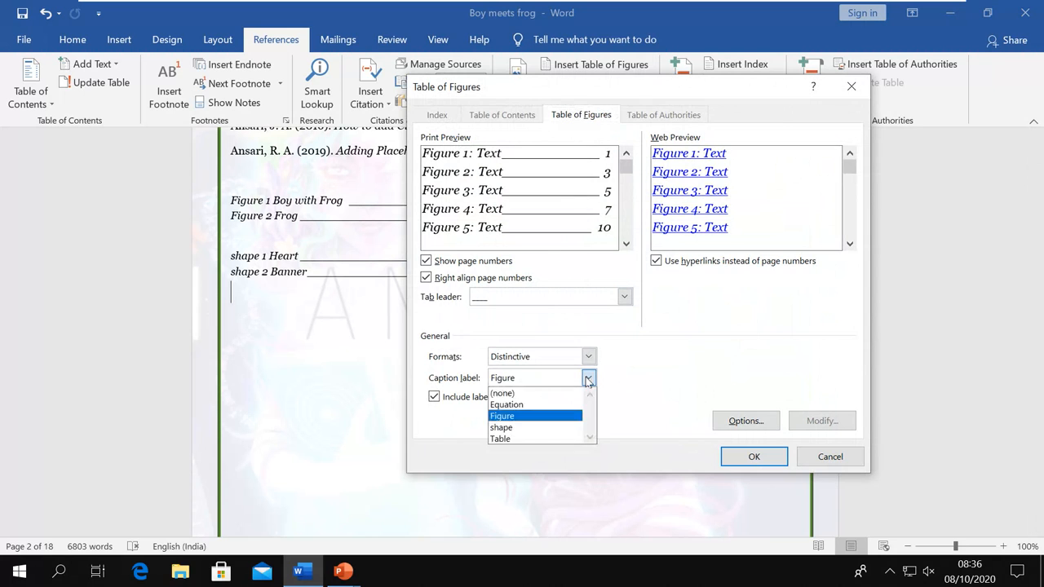
{"action": "left_click", "coordinate": [539, 438]}
{"action": "left_click", "coordinate": [752, 457]}
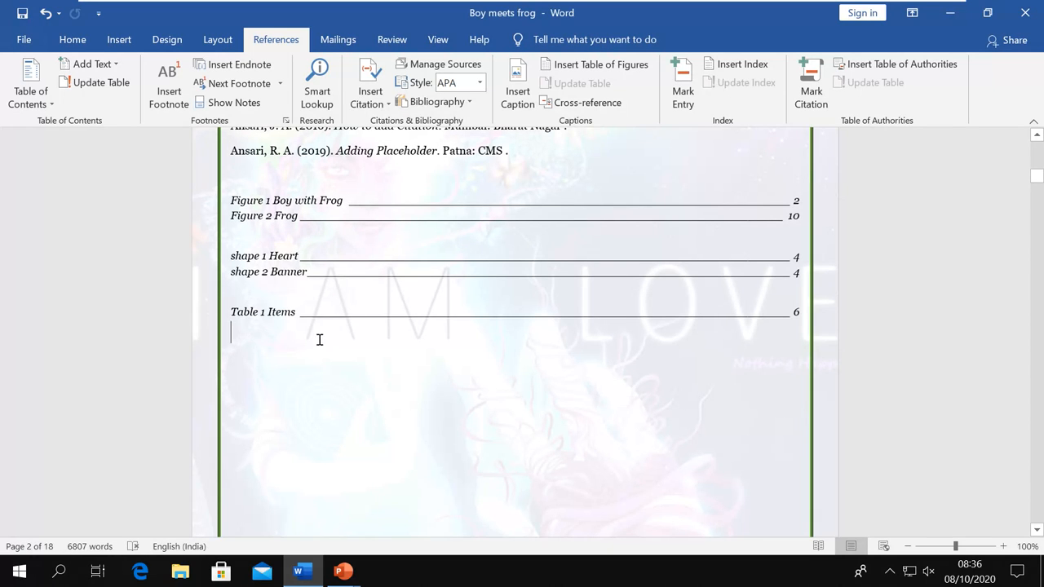
{"action": "left_click", "coordinate": [281, 204], "text": "ctrl"}
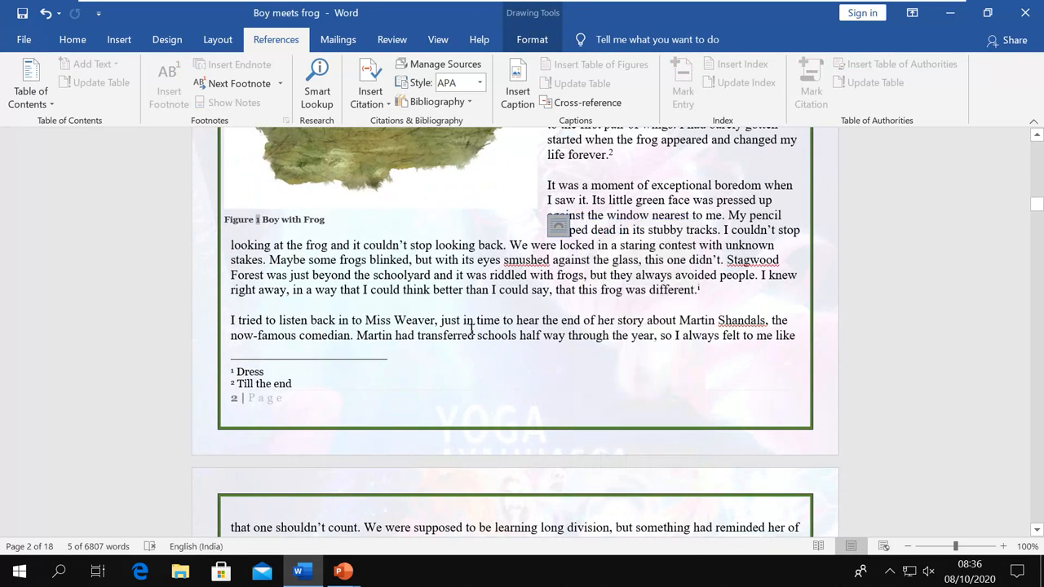
{"action": "scroll", "coordinate": [471, 328], "scroll_direction": "up", "scroll_amount": 4}
{"action": "scroll", "coordinate": [470, 329], "scroll_direction": "up", "scroll_amount": 2}
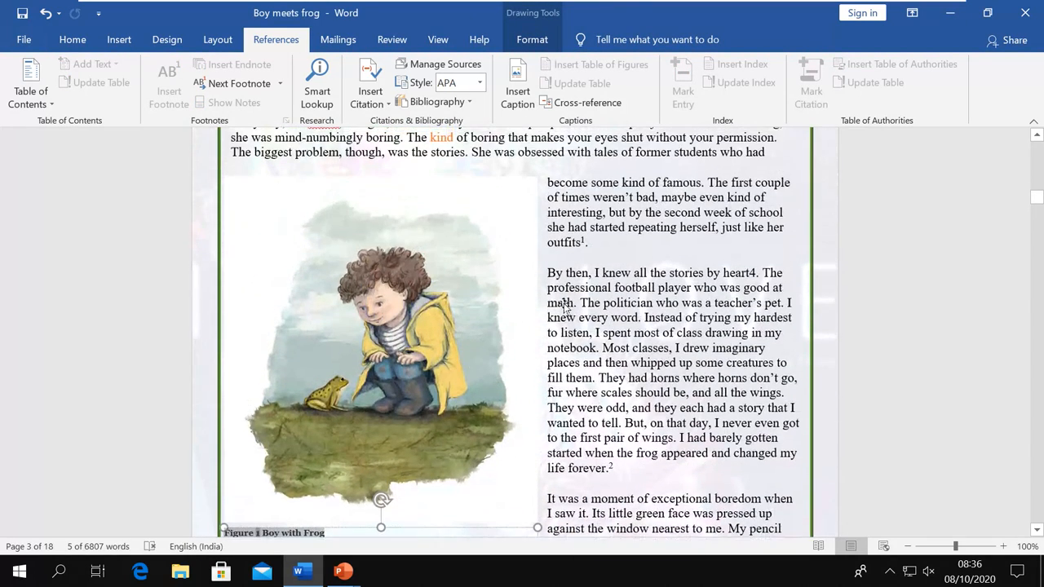
{"action": "scroll", "coordinate": [685, 264], "scroll_direction": "up", "scroll_amount": 15}
{"action": "scroll", "coordinate": [685, 264], "scroll_direction": "up", "scroll_amount": 10}
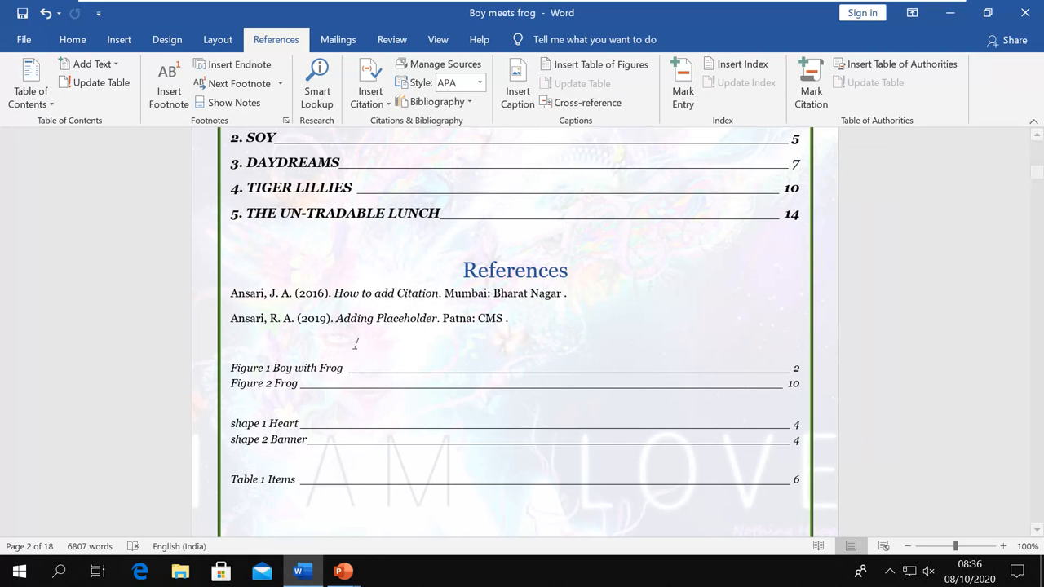
{"action": "left_click", "coordinate": [271, 367]}
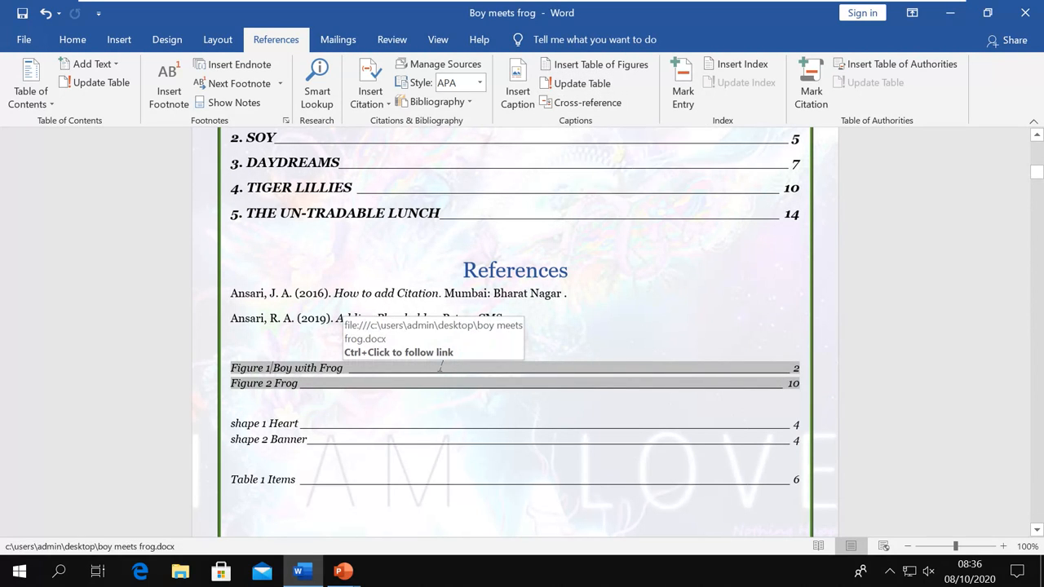
{"action": "key", "text": "alt+Tab"}
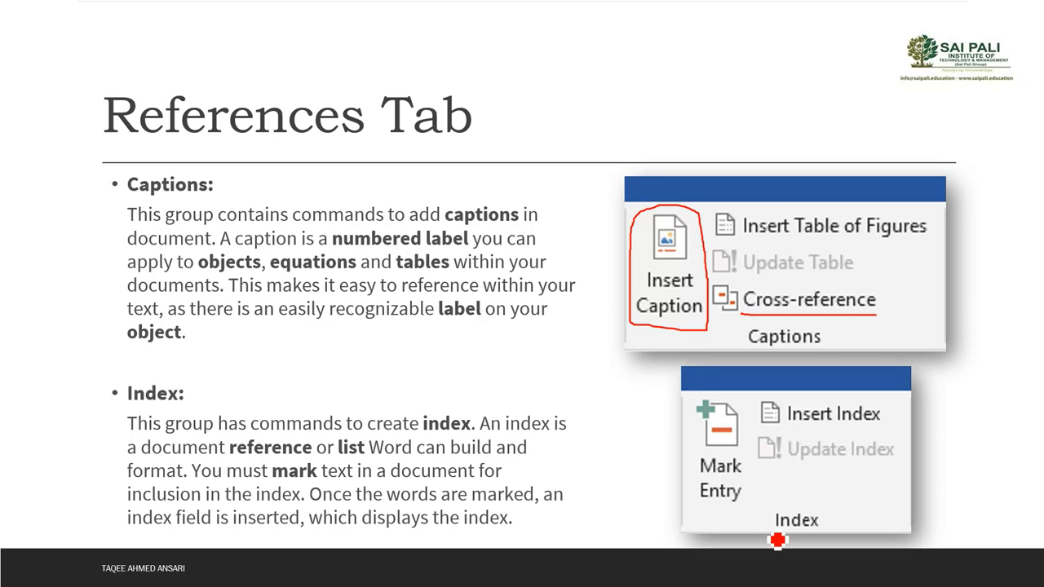
Underline Mark Entry and Insert Index in the slide's Index picture, then Alt+Tab back to Word
{"action": "left_click_drag", "start_coordinate": [695, 506], "coordinate": [741, 506]}
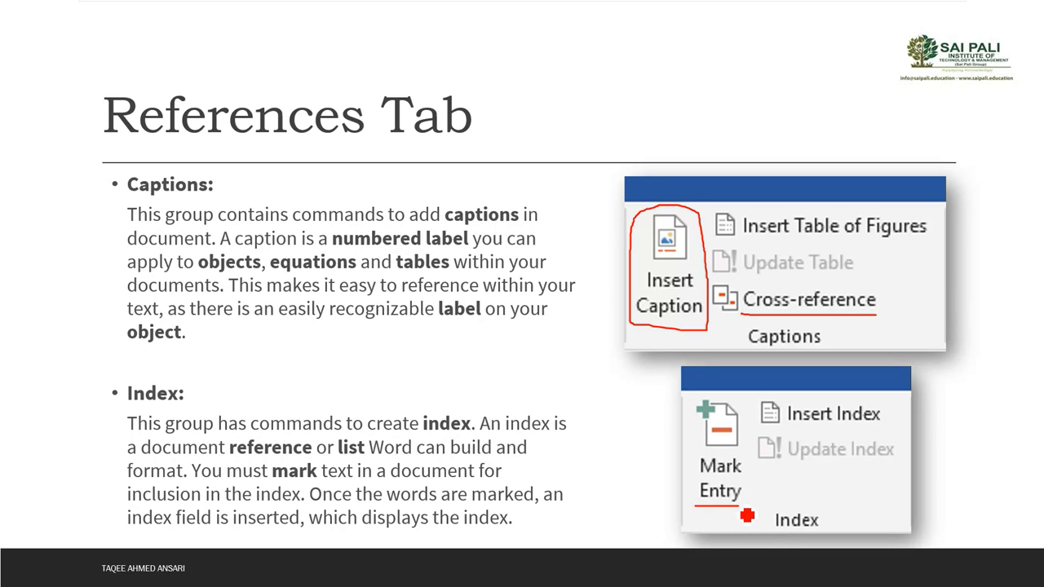
{"action": "left_click_drag", "start_coordinate": [812, 428], "coordinate": [881, 430]}
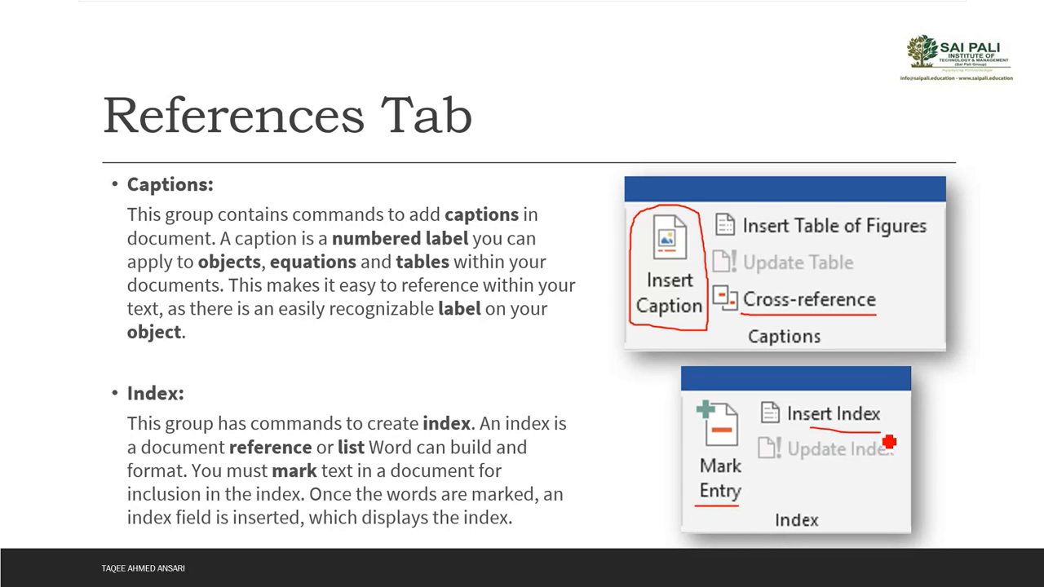
{"action": "key", "text": "alt+Tab"}
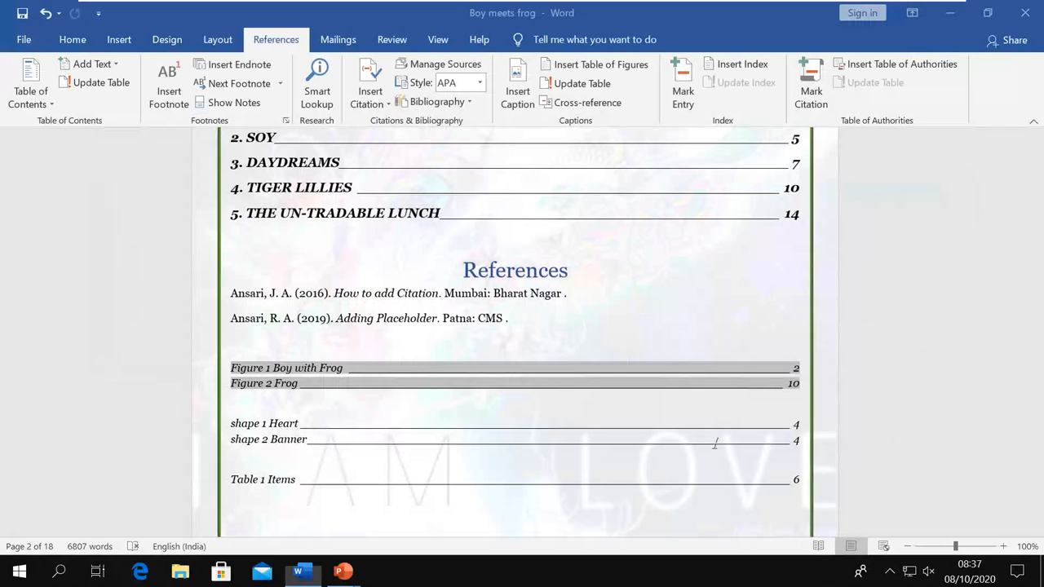
Open the Mark Index Entry dialog and move it aside from the story text
{"action": "scroll", "coordinate": [551, 449], "scroll_direction": "down", "scroll_amount": 4}
{"action": "scroll", "coordinate": [551, 449], "scroll_direction": "down", "scroll_amount": 1}
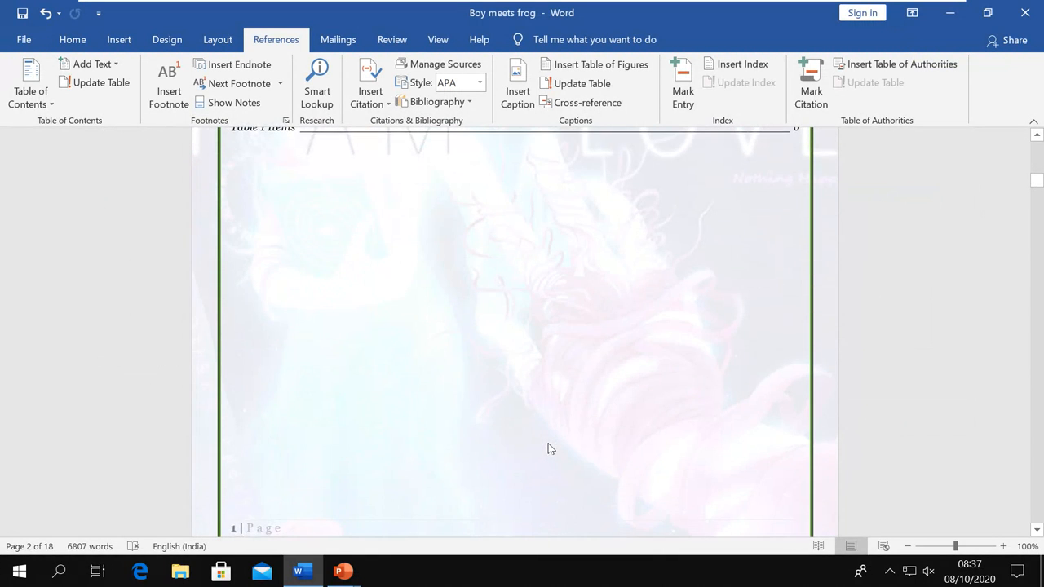
{"action": "scroll", "coordinate": [508, 373], "scroll_direction": "down", "scroll_amount": 2}
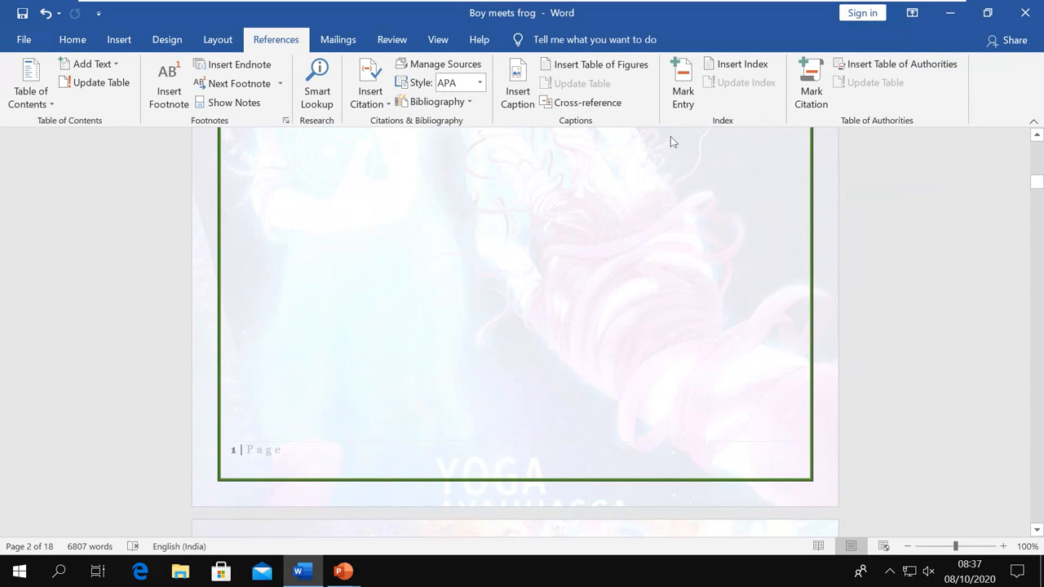
{"action": "left_click", "coordinate": [682, 96]}
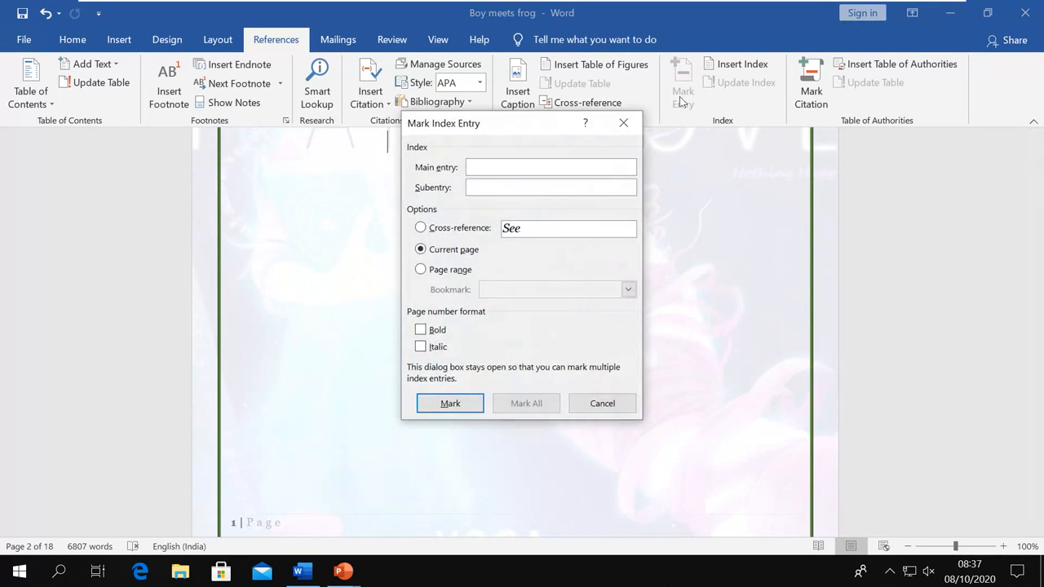
{"action": "left_click_drag", "start_coordinate": [504, 121], "coordinate": [710, 175]}
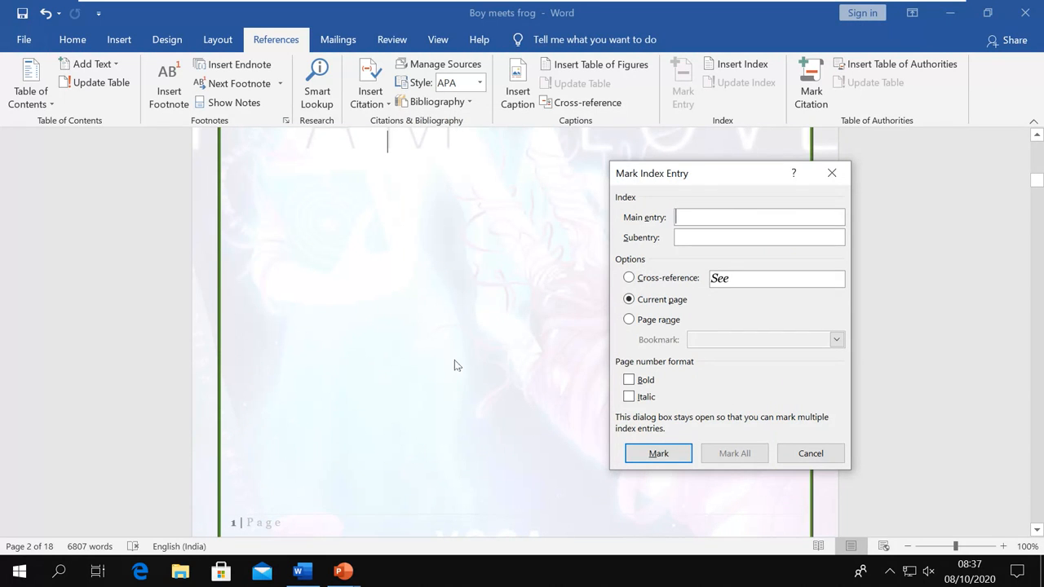
{"action": "scroll", "coordinate": [455, 365], "scroll_direction": "down", "scroll_amount": 4}
{"action": "scroll", "coordinate": [455, 365], "scroll_direction": "down", "scroll_amount": 5}
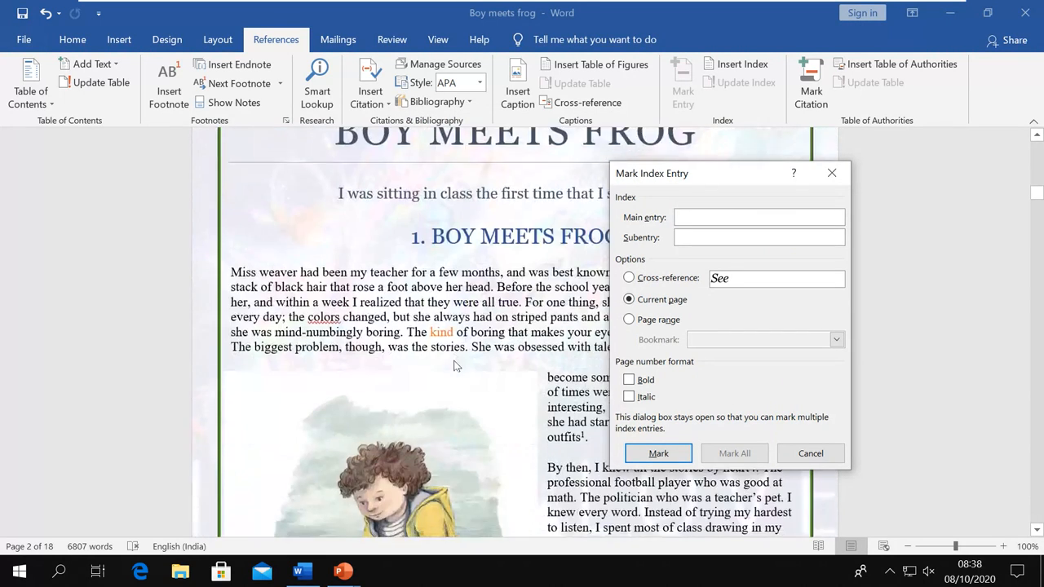
{"action": "left_click_drag", "start_coordinate": [667, 175], "coordinate": [796, 201]}
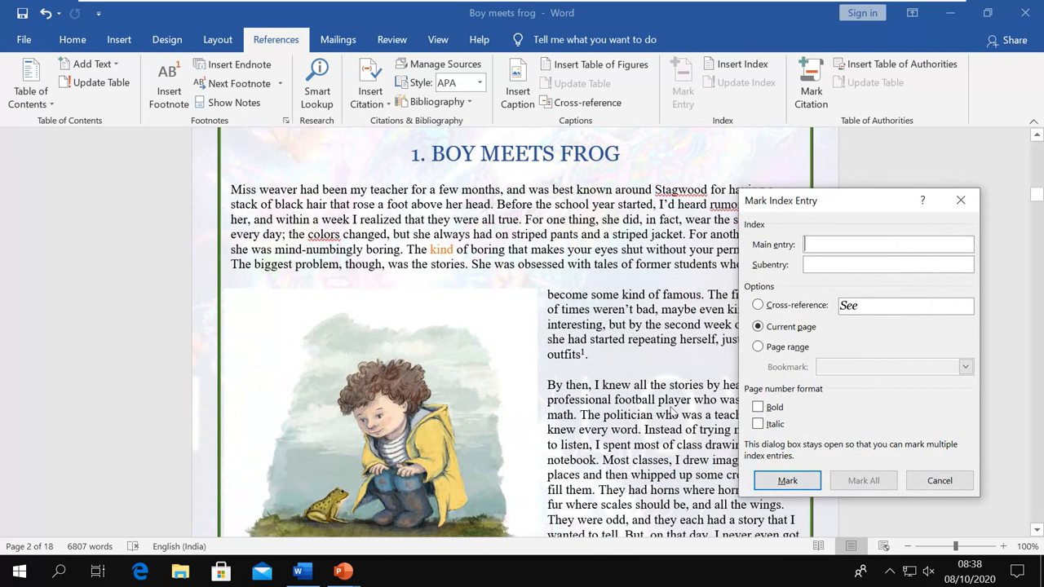
Select 'professional football' and mark it as a main index entry
{"action": "left_click", "coordinate": [548, 402]}
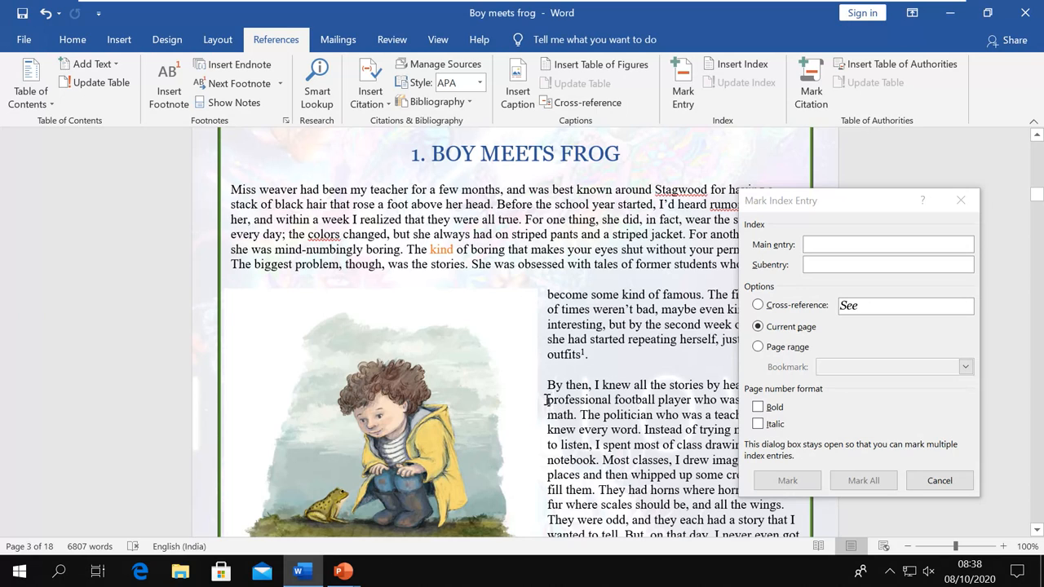
{"action": "left_click_drag", "start_coordinate": [546, 400], "coordinate": [657, 402]}
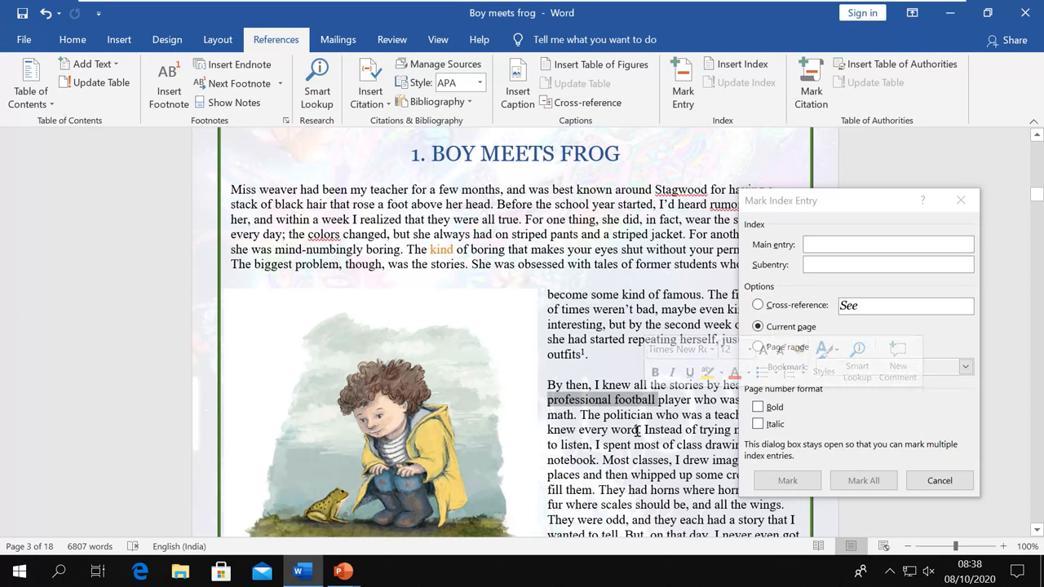
{"action": "left_click", "coordinate": [842, 217]}
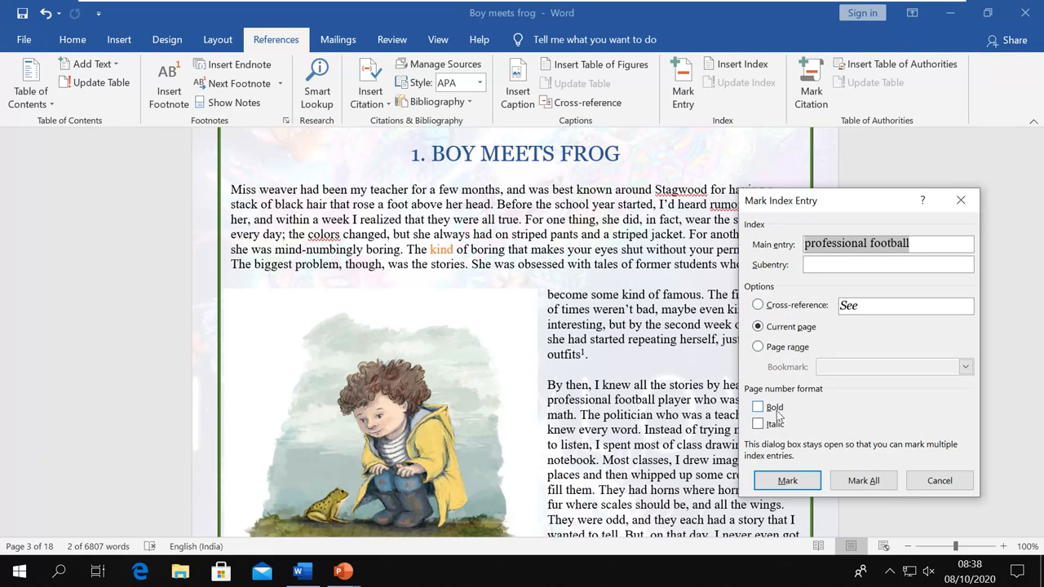
{"action": "left_click", "coordinate": [783, 481]}
{"action": "left_click", "coordinate": [788, 481]}
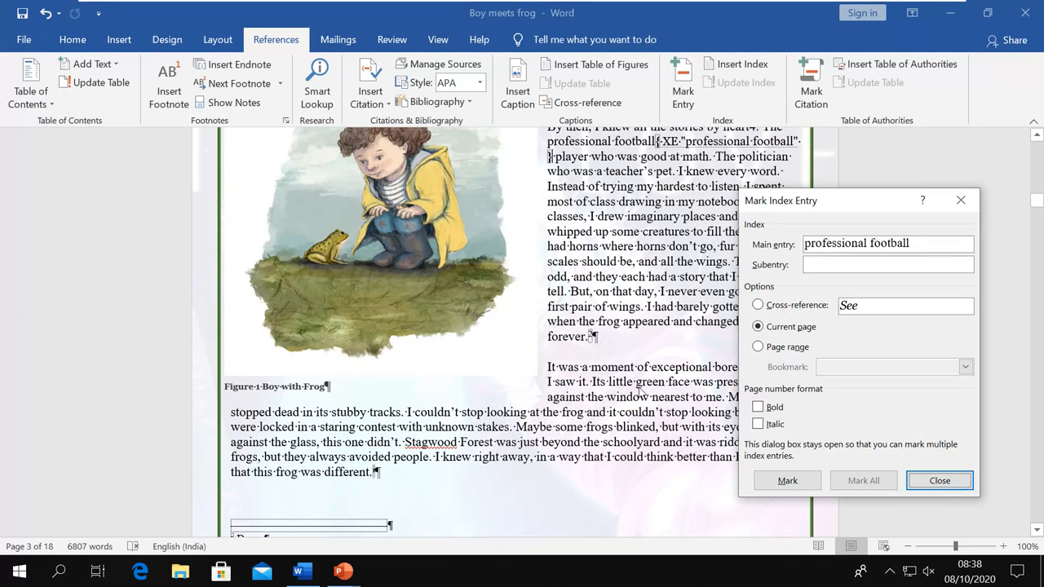
{"action": "scroll", "coordinate": [639, 391], "scroll_direction": "down", "scroll_amount": 6}
{"action": "scroll", "coordinate": [639, 392], "scroll_direction": "down", "scroll_amount": 4}
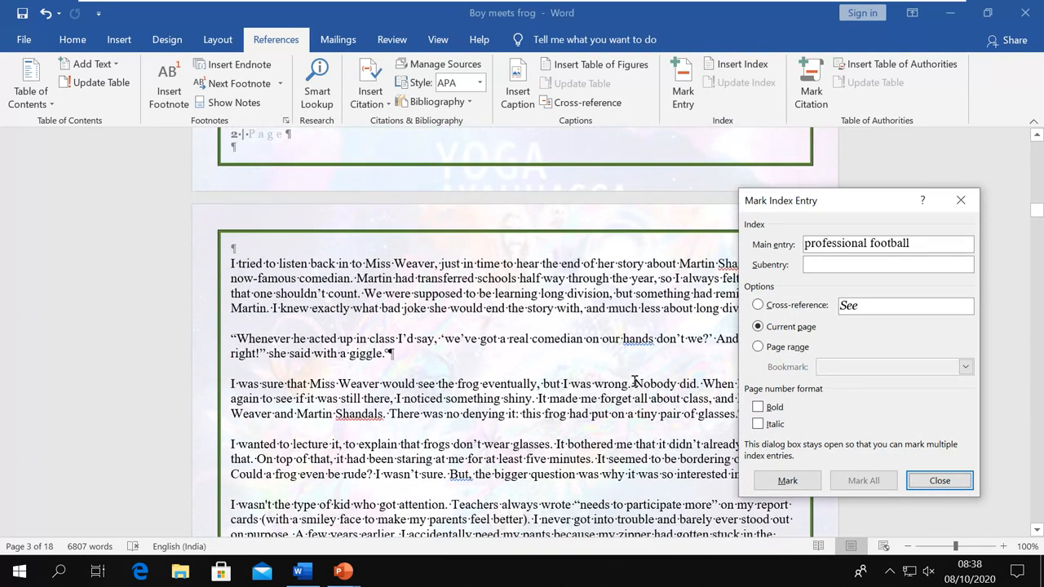
{"action": "scroll", "coordinate": [636, 382], "scroll_direction": "down", "scroll_amount": 2}
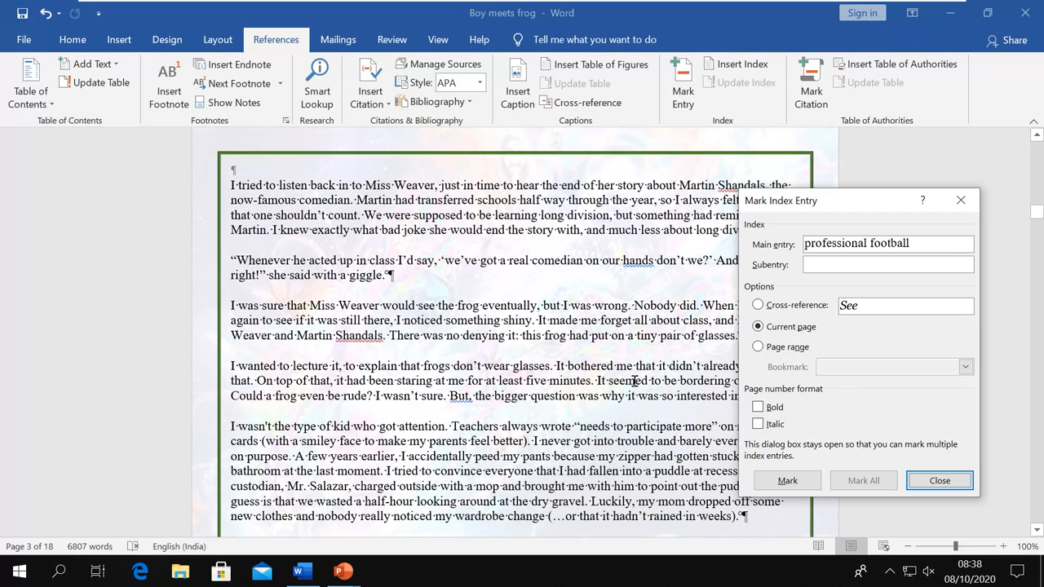
Select 'Miss Weaver' in the first line and mark it as a main index entry
{"action": "left_click", "coordinate": [364, 185]}
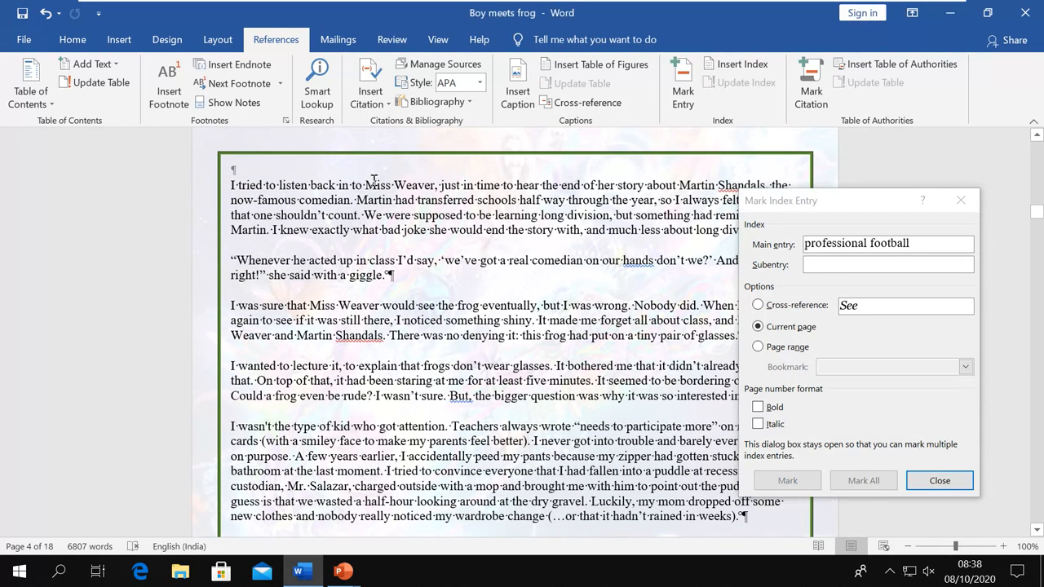
{"action": "left_click_drag", "start_coordinate": [365, 185], "coordinate": [424, 185]}
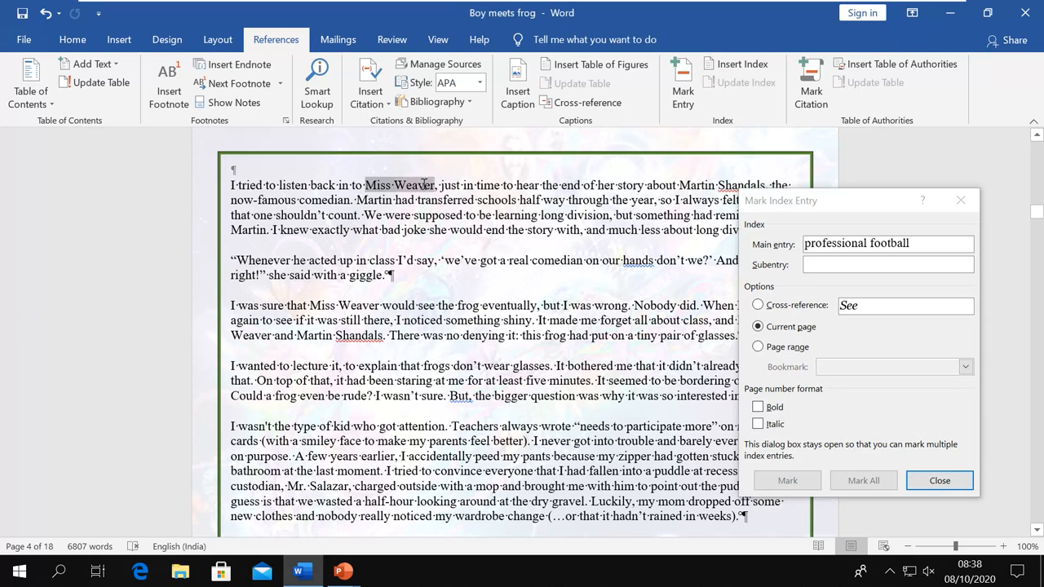
{"action": "left_click", "coordinate": [828, 206]}
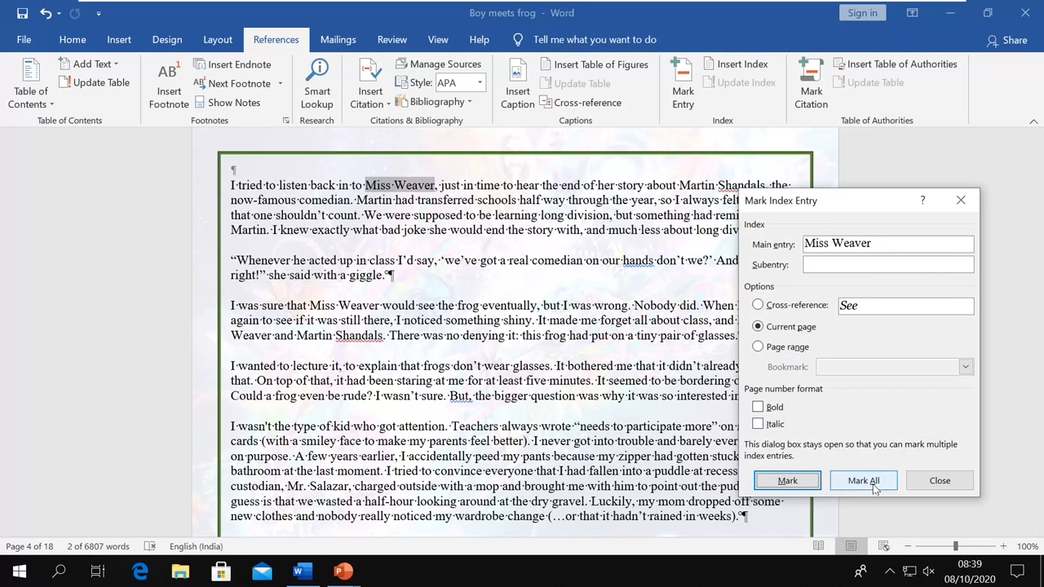
{"action": "left_click", "coordinate": [796, 487]}
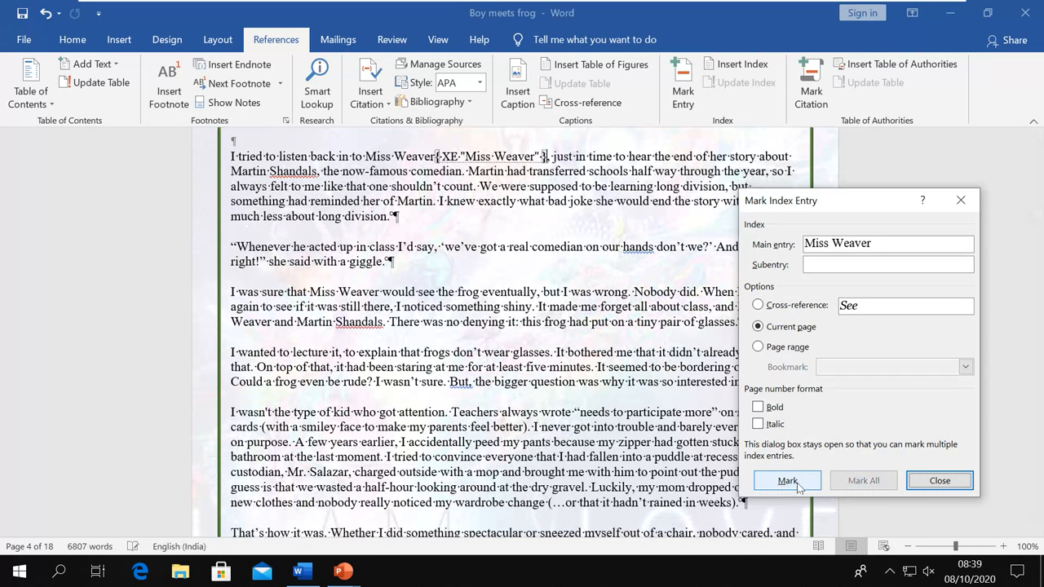
Mark the word 'Teachers' as a main index entry and close the dialog
{"action": "scroll", "coordinate": [452, 348], "scroll_direction": "down", "scroll_amount": 1}
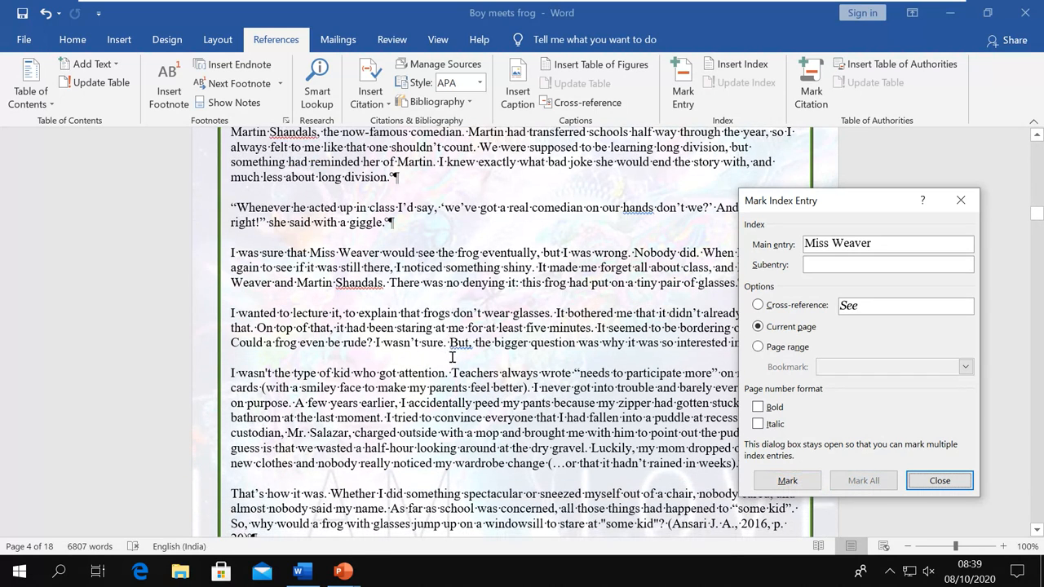
{"action": "left_click", "coordinate": [451, 372]}
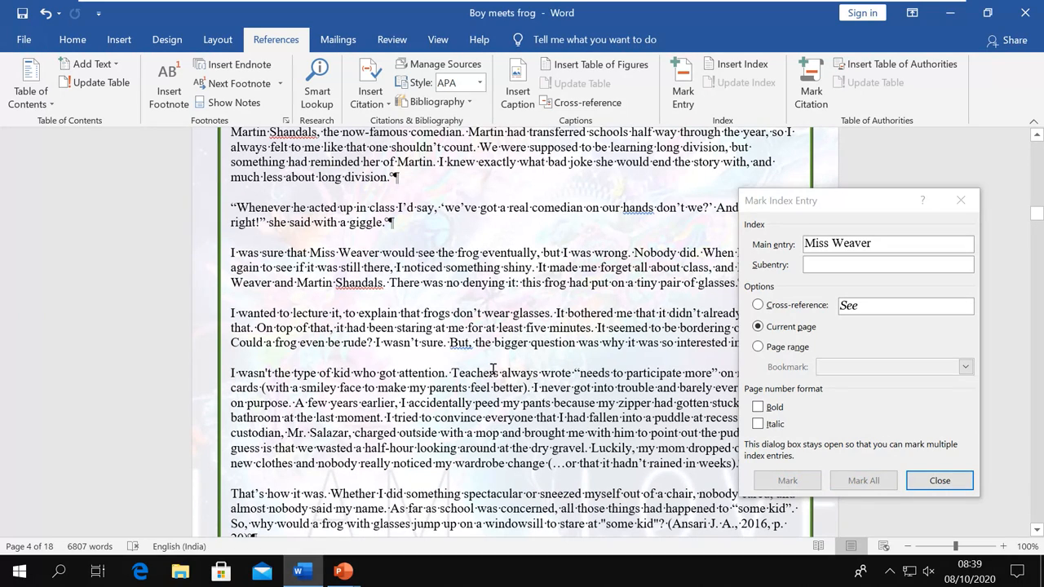
{"action": "left_click_drag", "start_coordinate": [452, 372], "coordinate": [499, 373]}
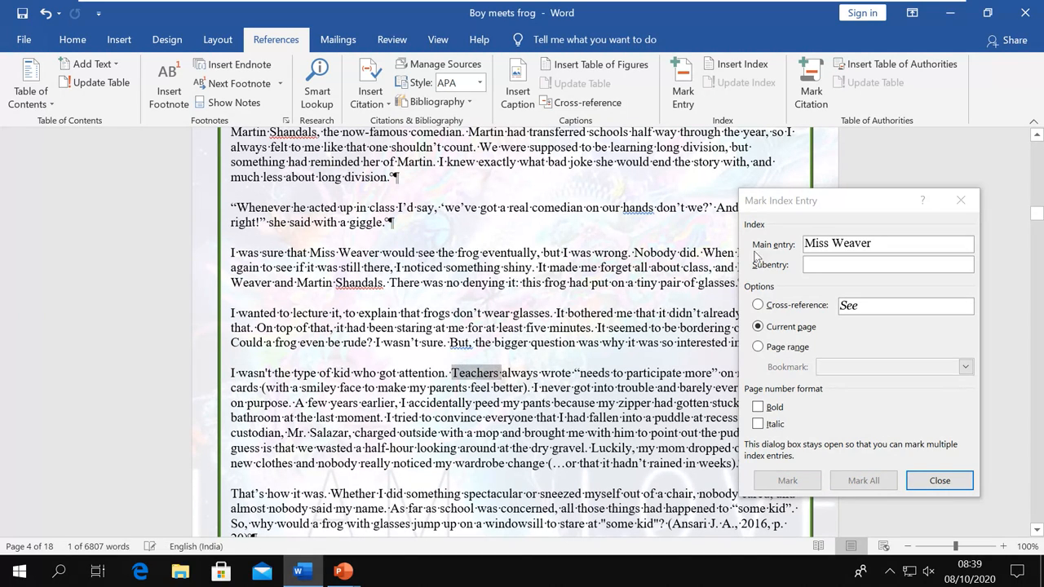
{"action": "left_click", "coordinate": [804, 200]}
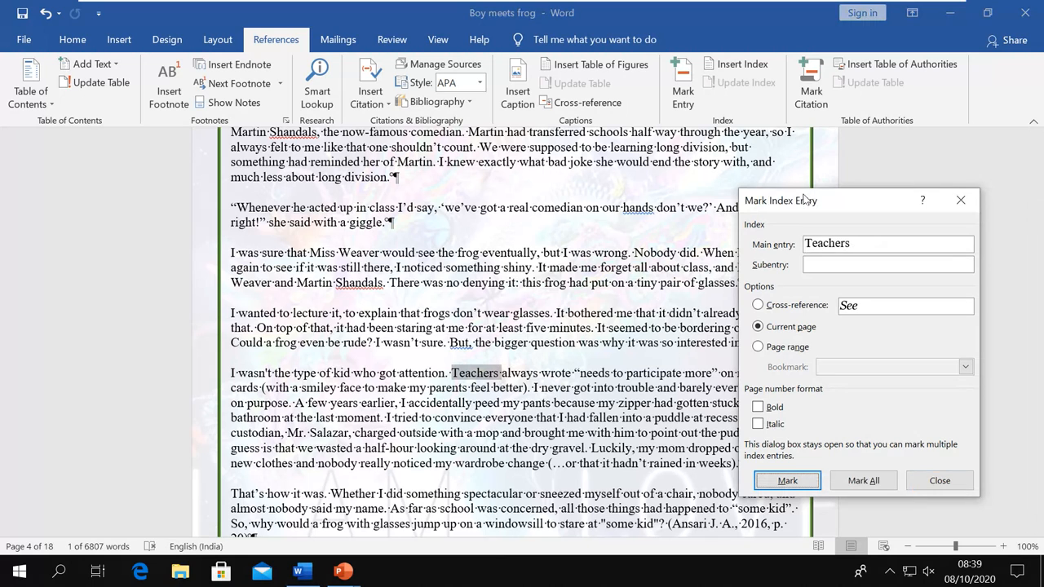
{"action": "left_click", "coordinate": [768, 484]}
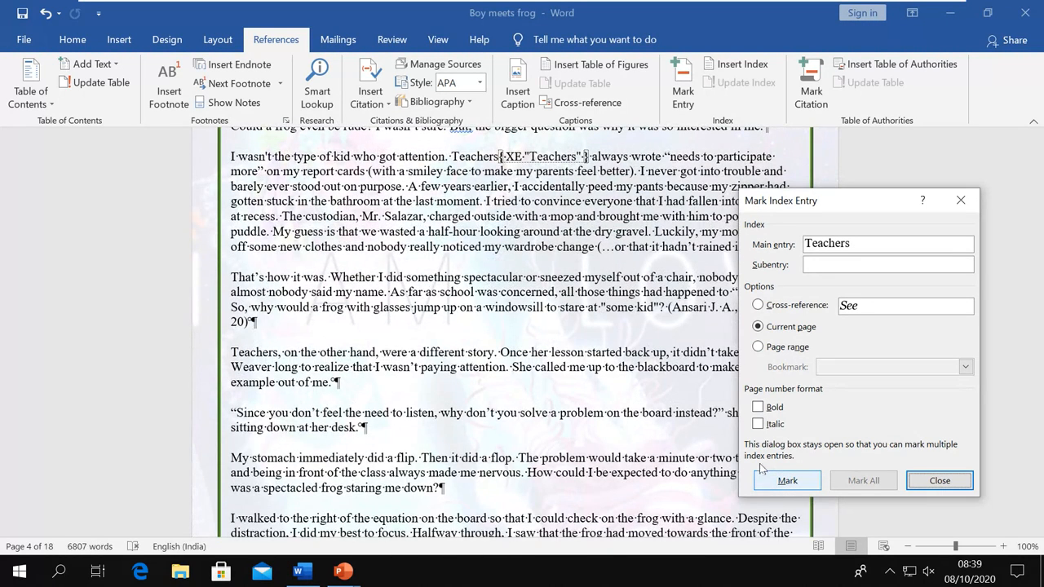
{"action": "left_click", "coordinate": [939, 481]}
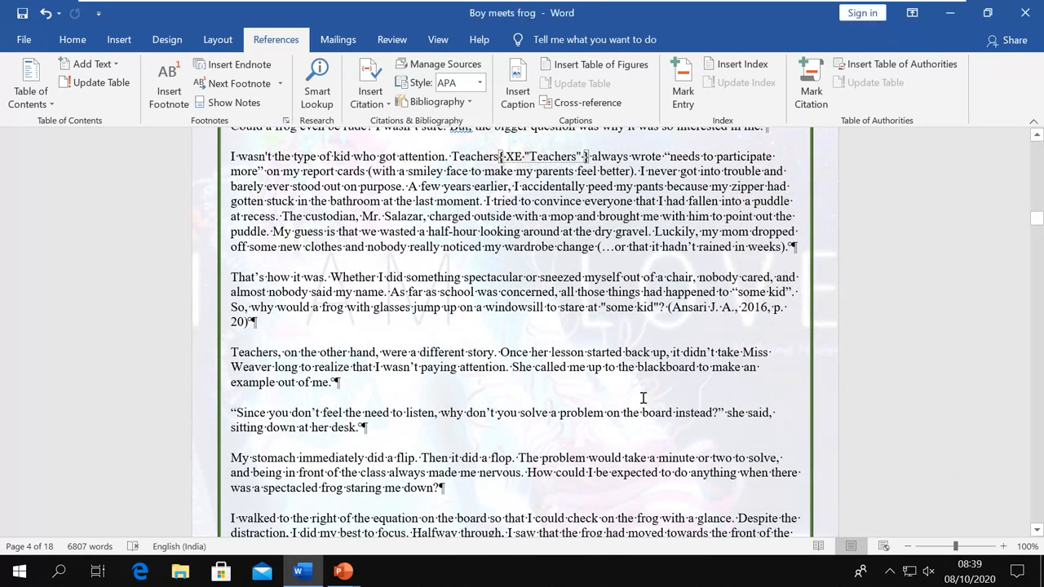
Hide the formatting marks with Show/Hide ¶ on the Home tab
{"action": "scroll", "coordinate": [642, 396], "scroll_direction": "up", "scroll_amount": 15}
{"action": "scroll", "coordinate": [642, 396], "scroll_direction": "up", "scroll_amount": 20}
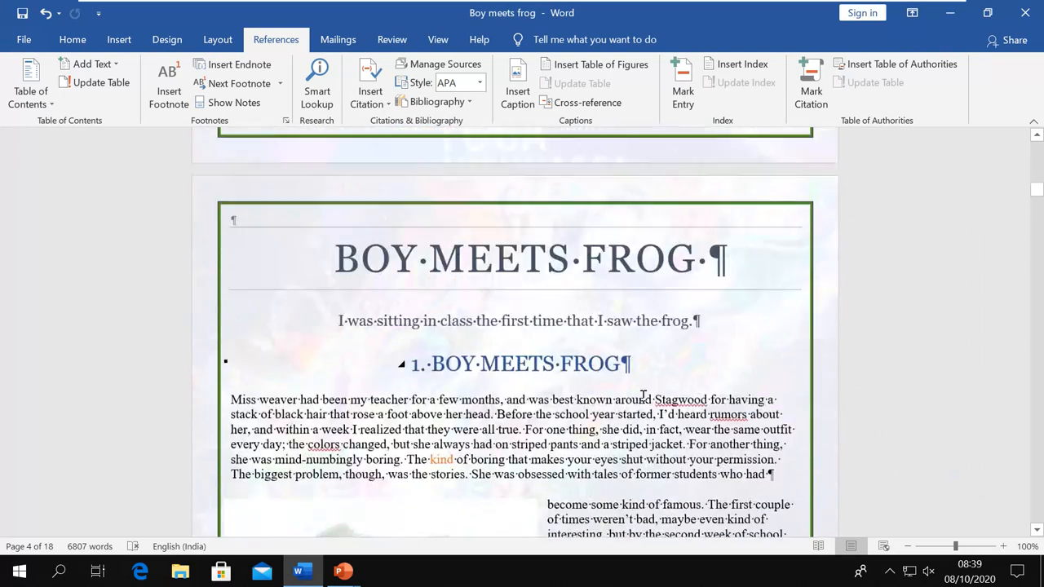
{"action": "scroll", "coordinate": [643, 397], "scroll_direction": "up", "scroll_amount": 2}
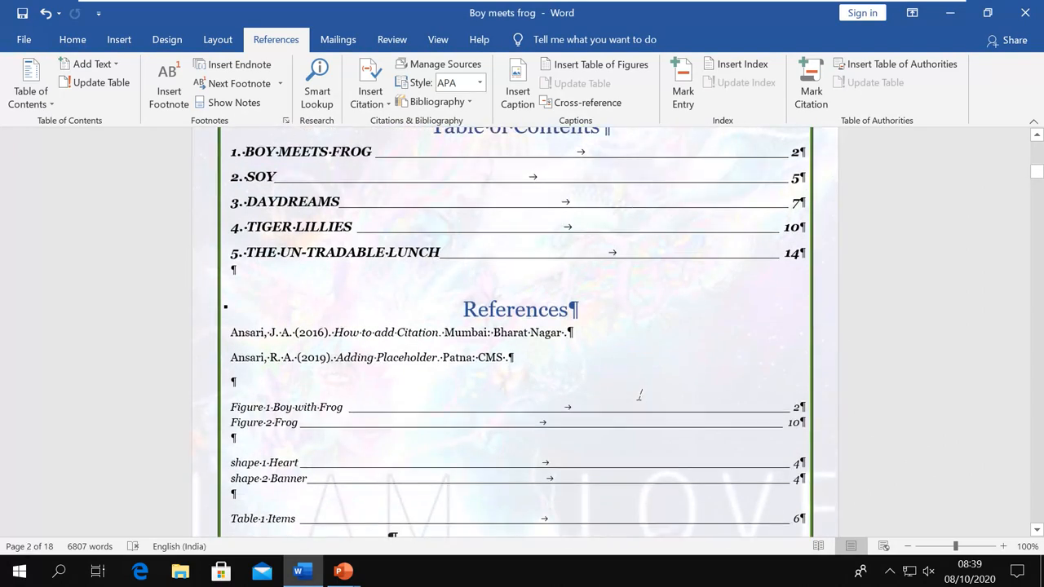
{"action": "scroll", "coordinate": [643, 397], "scroll_direction": "down", "scroll_amount": 2}
{"action": "scroll", "coordinate": [643, 396], "scroll_direction": "down", "scroll_amount": 1}
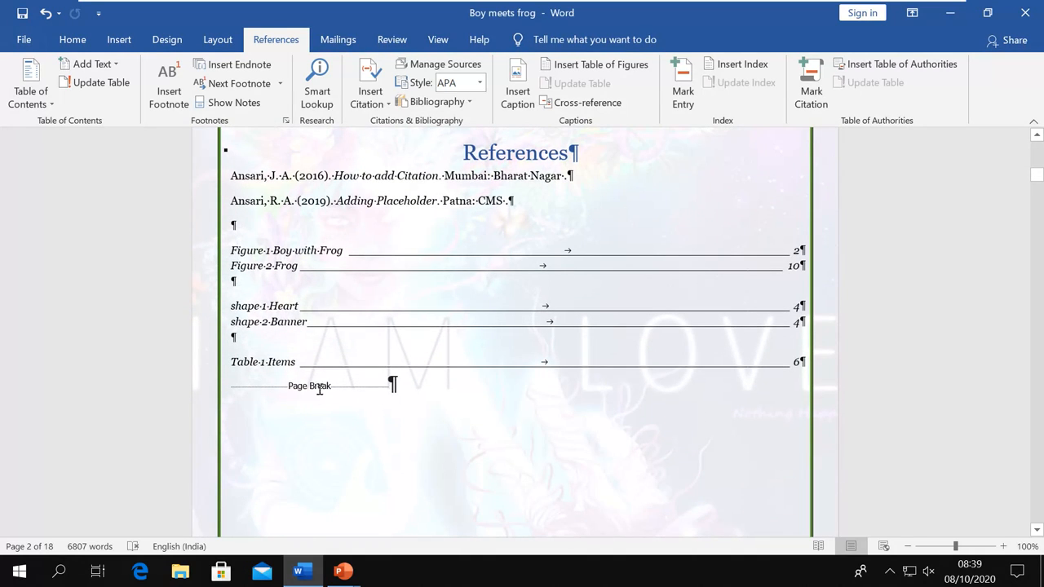
{"action": "left_click", "coordinate": [79, 41]}
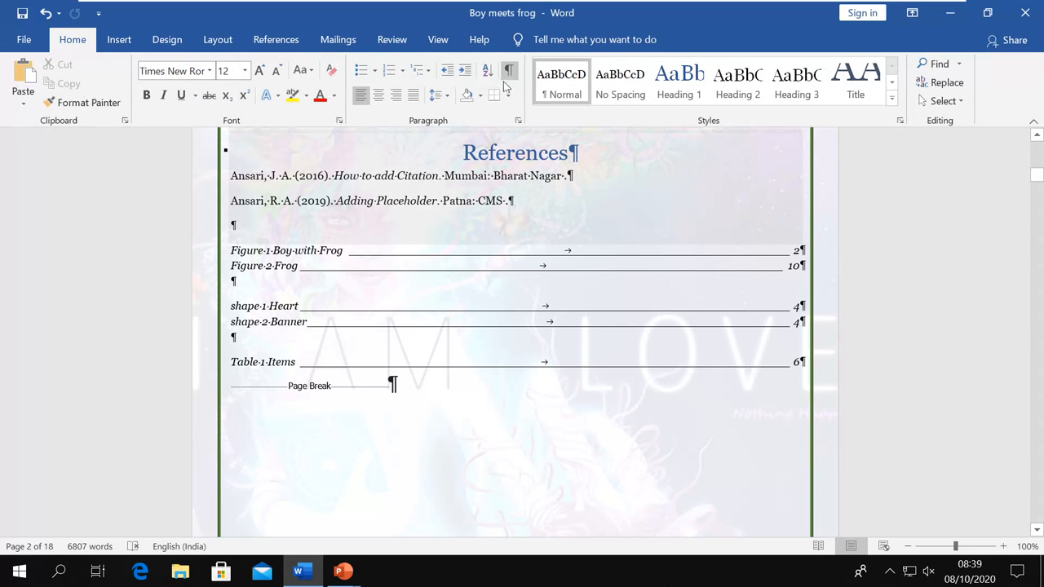
{"action": "key", "text": "ctrl+shift+8"}
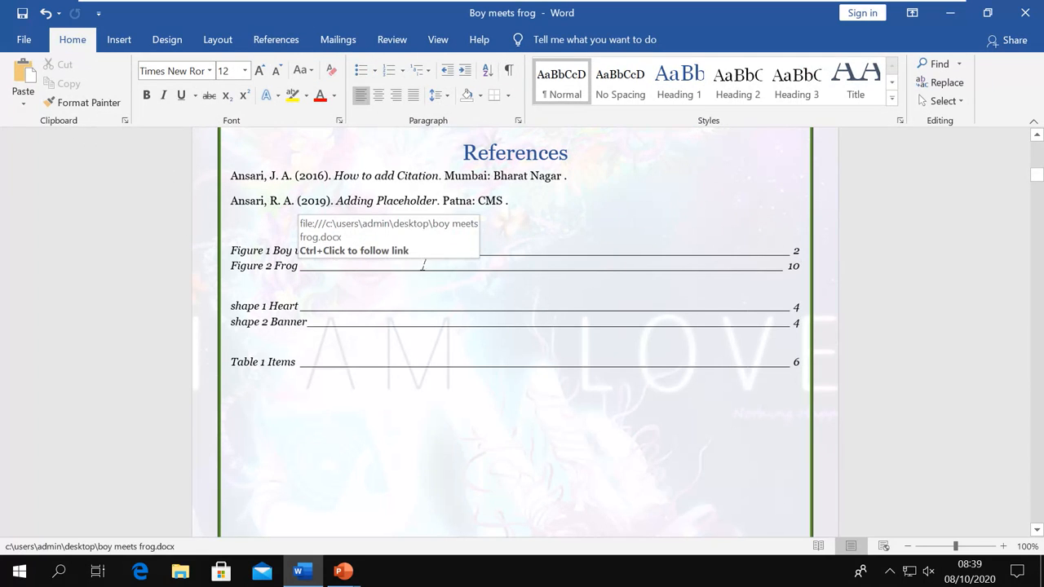
Add an empty paragraph below the last table of figures for the index
{"action": "left_click", "coordinate": [285, 42]}
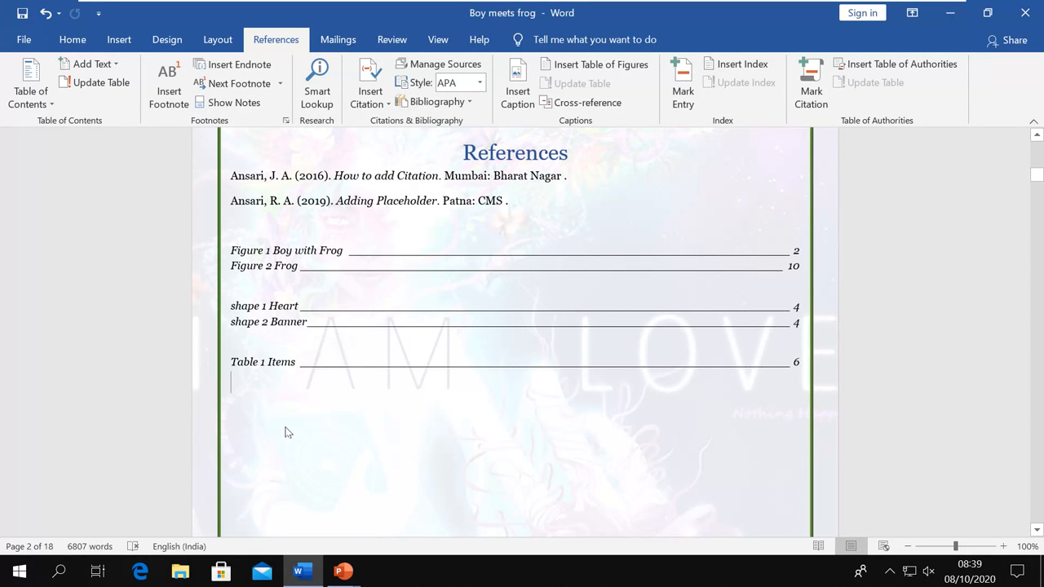
{"action": "key", "text": "Return"}
{"action": "scroll", "coordinate": [285, 428], "scroll_direction": "down", "scroll_amount": 4}
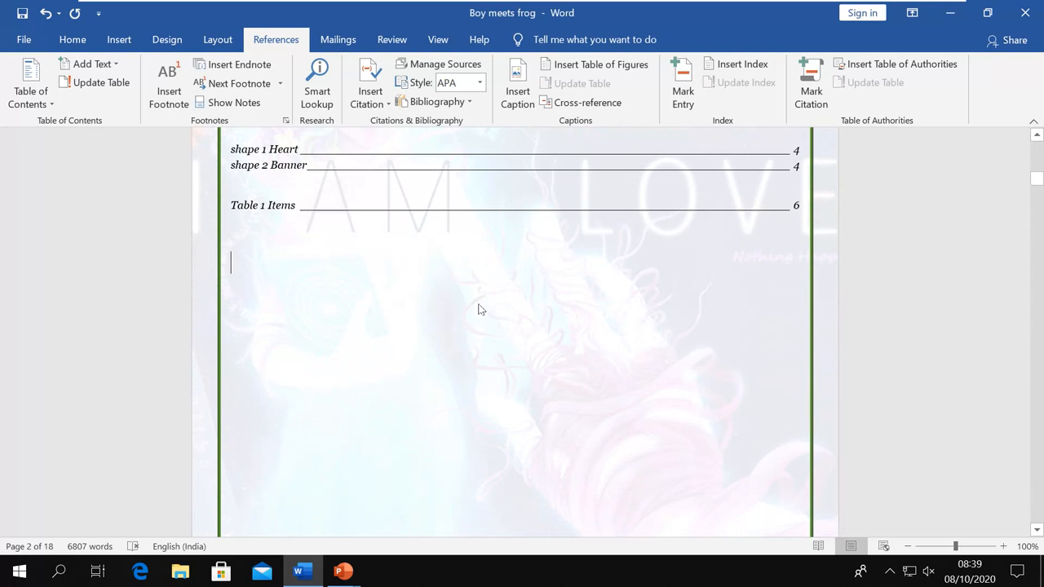
In the Index dialog, right-align page numbers and choose a tab leader style
{"action": "left_click", "coordinate": [742, 65]}
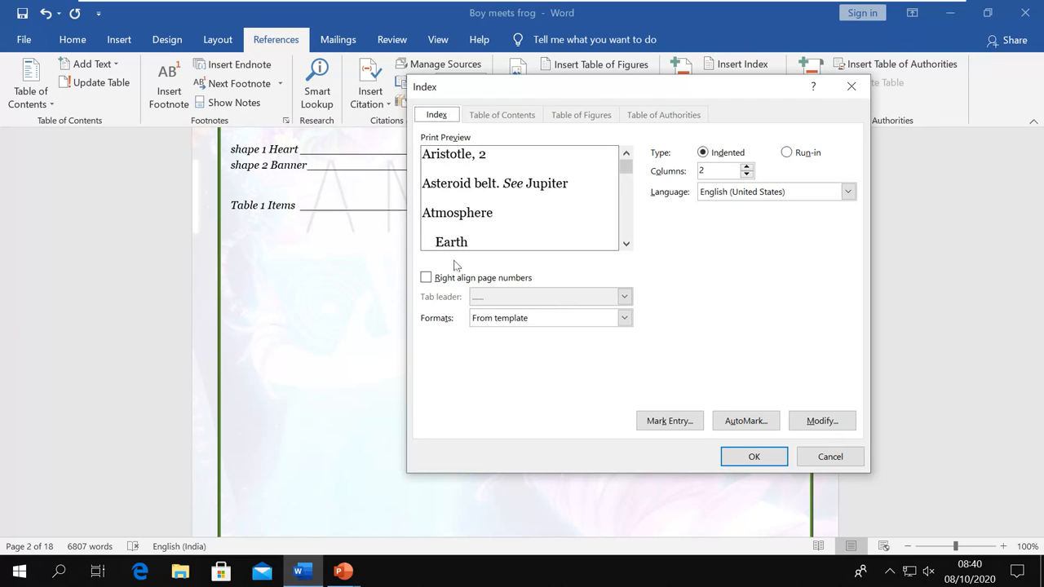
{"action": "left_click", "coordinate": [426, 278]}
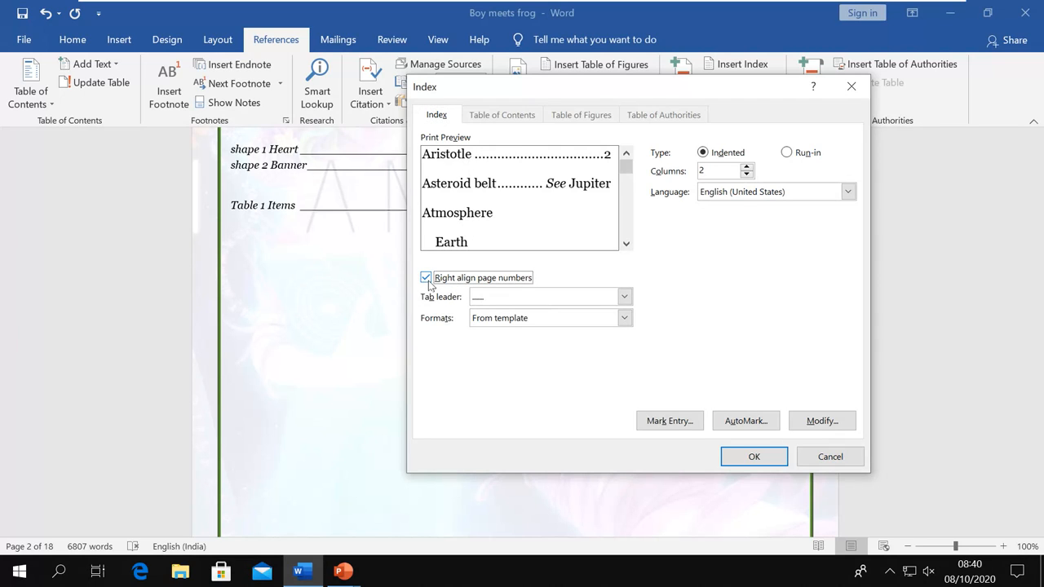
{"action": "left_click", "coordinate": [426, 278]}
{"action": "left_click", "coordinate": [426, 278]}
{"action": "left_click", "coordinate": [624, 297]}
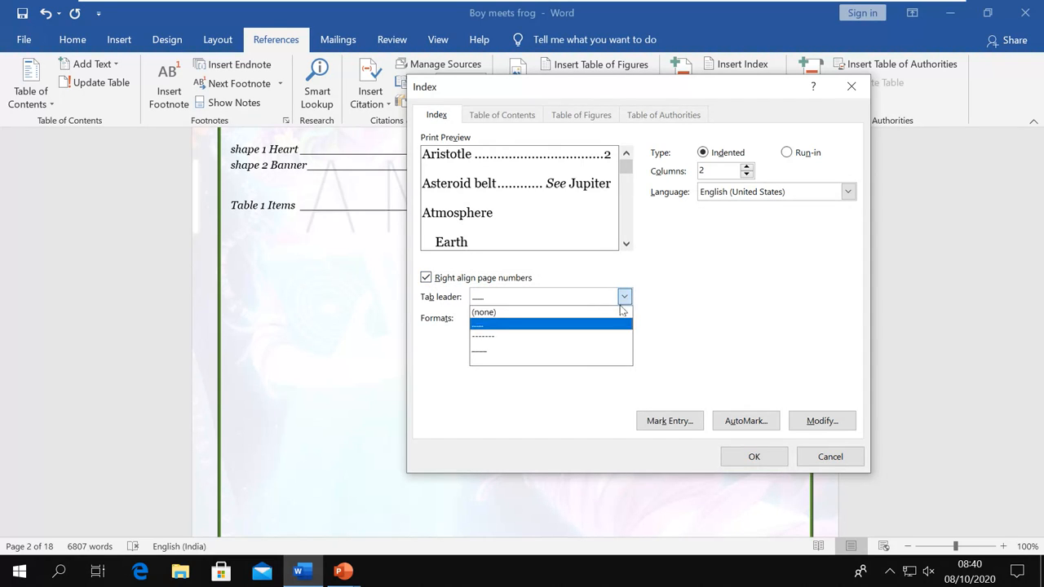
{"action": "left_click", "coordinate": [498, 362]}
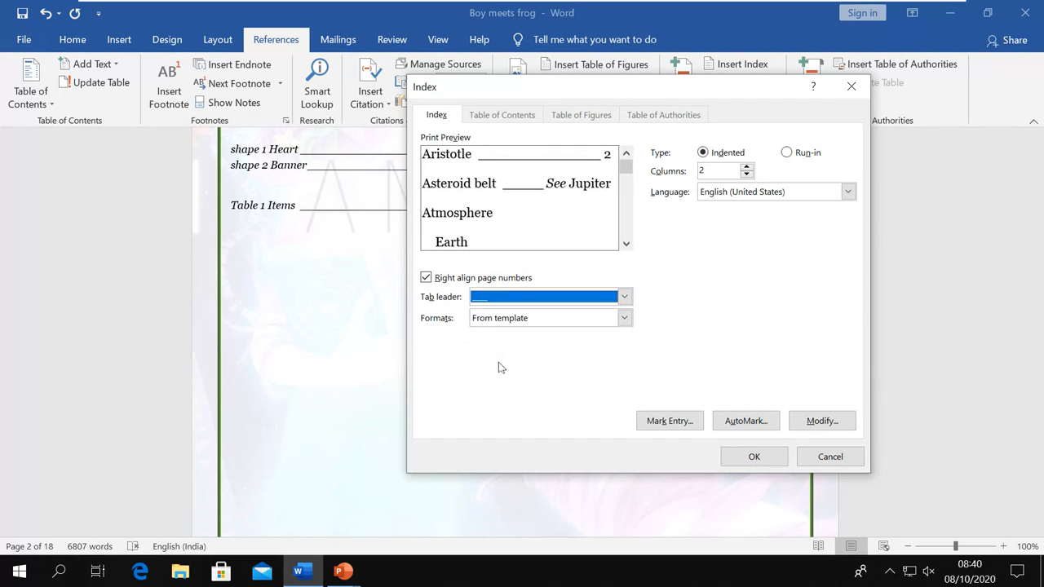
Keep the From template format and Indented type, then insert the two-column index
{"action": "left_click", "coordinate": [624, 318]}
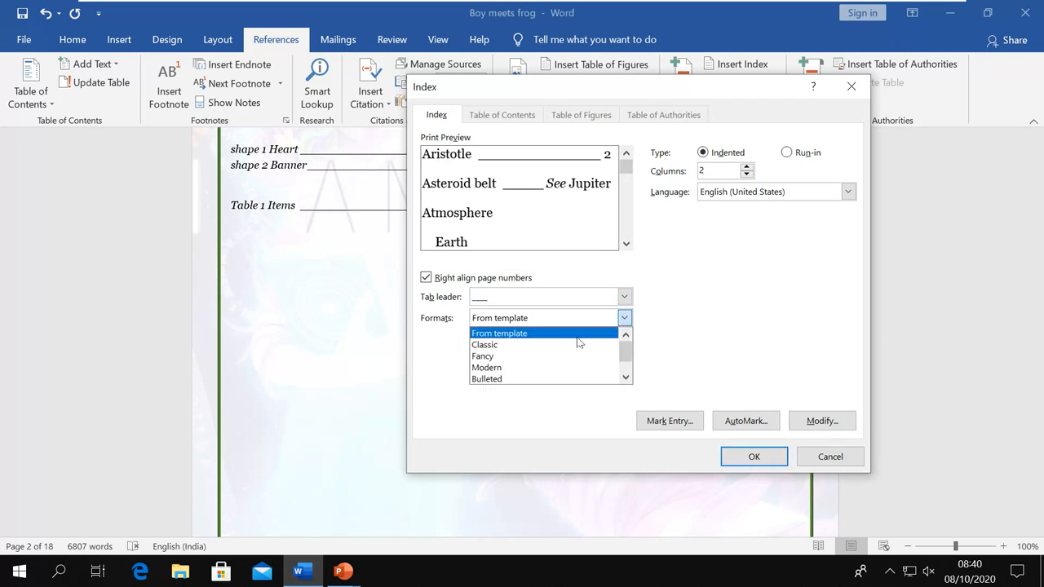
{"action": "scroll", "coordinate": [530, 361], "scroll_direction": "down", "scroll_amount": 1}
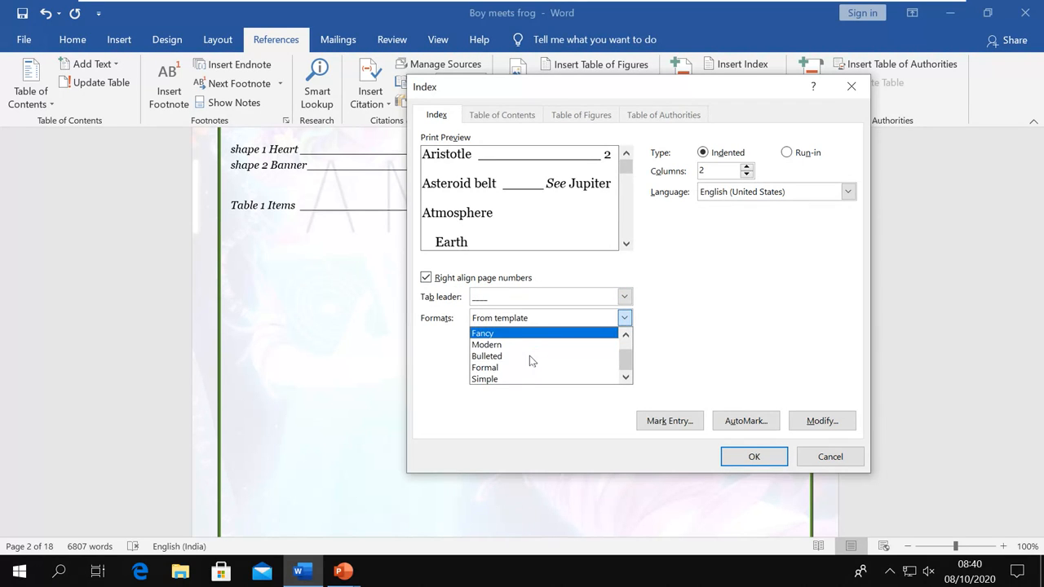
{"action": "left_click", "coordinate": [530, 357]}
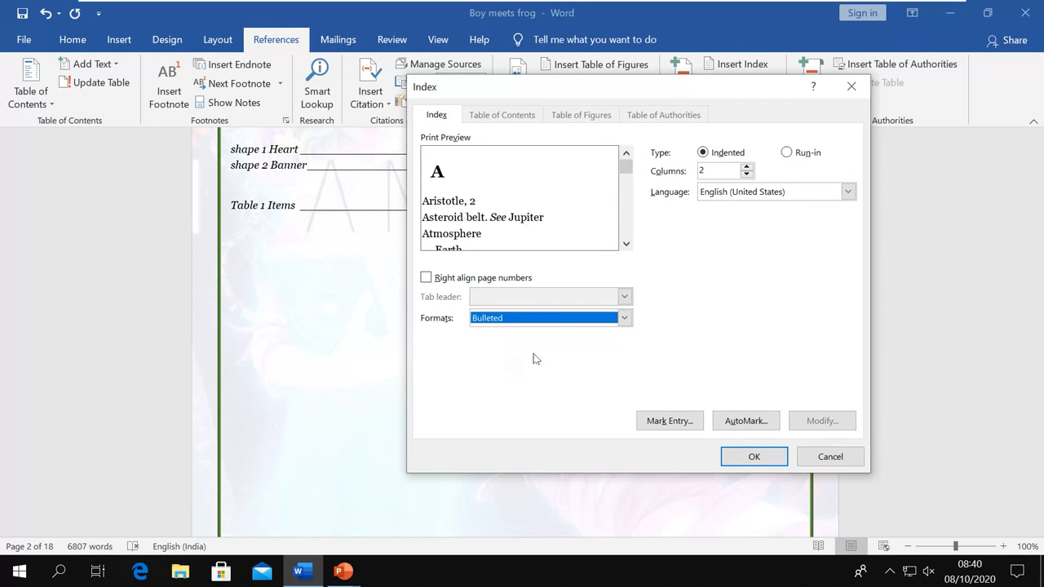
{"action": "left_click", "coordinate": [624, 318]}
{"action": "scroll", "coordinate": [554, 348], "scroll_direction": "up", "scroll_amount": 1}
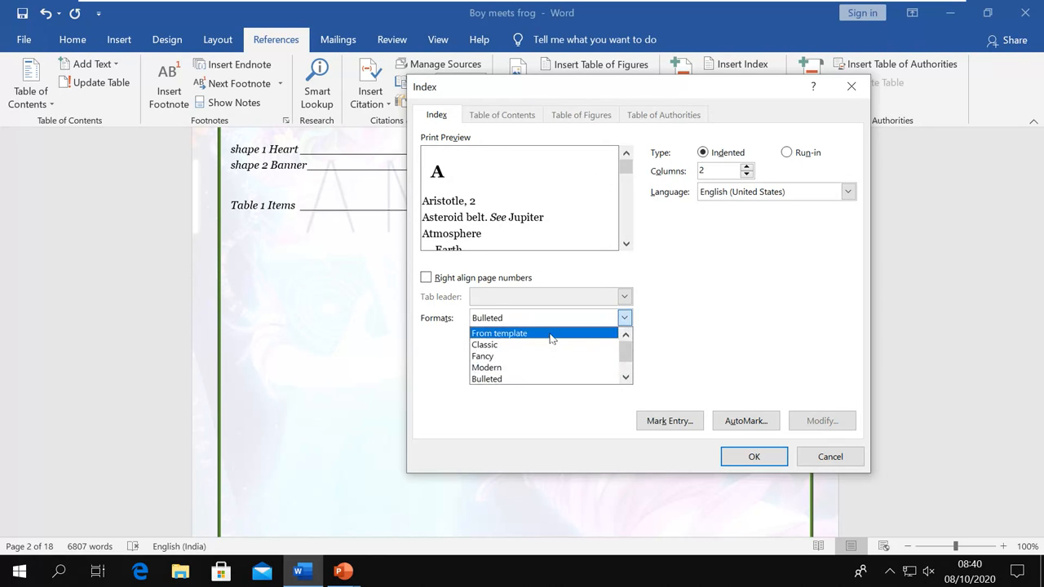
{"action": "left_click", "coordinate": [554, 334]}
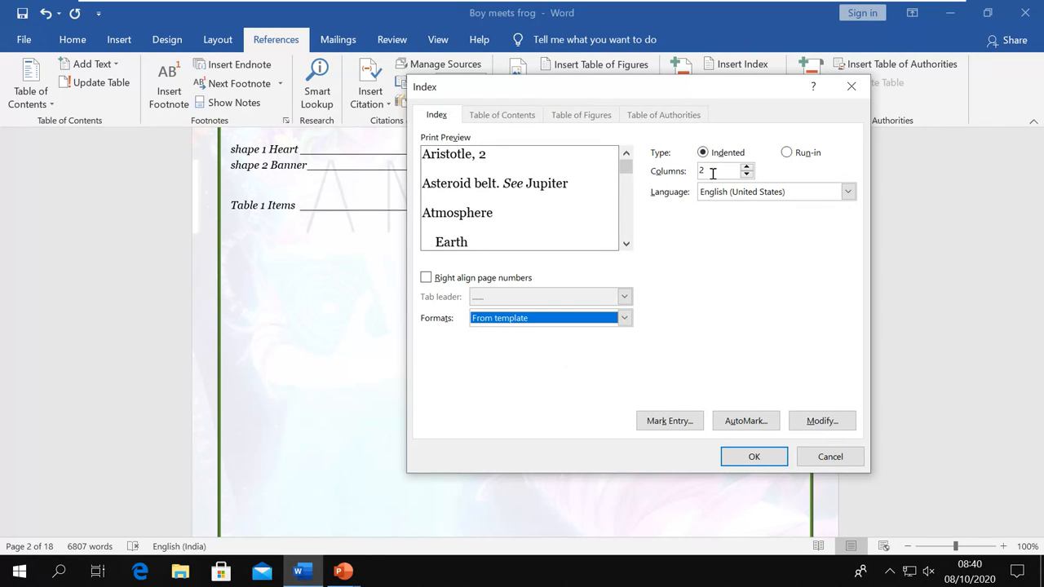
{"action": "left_click", "coordinate": [789, 157]}
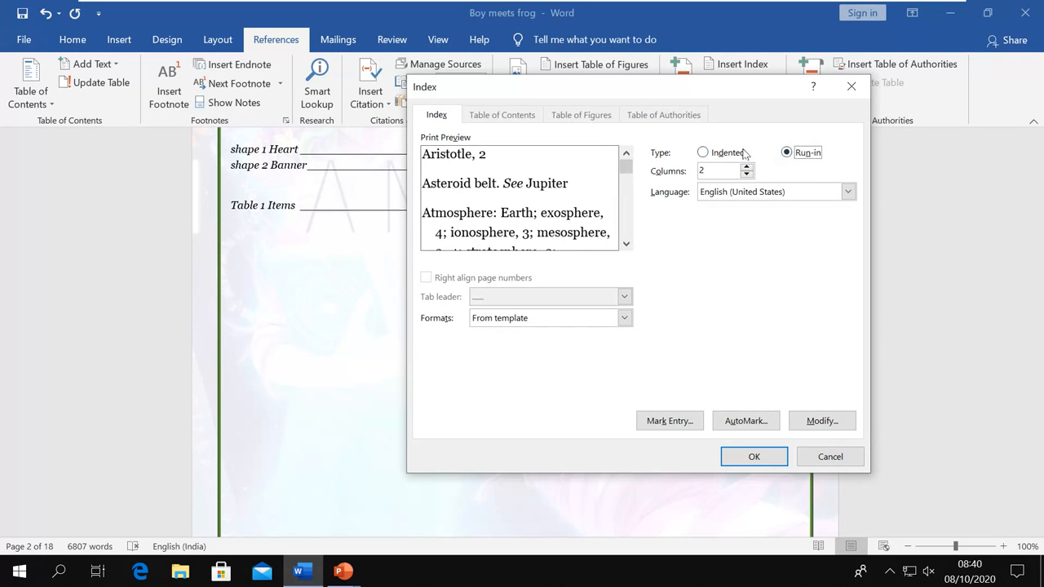
{"action": "left_click", "coordinate": [713, 153]}
{"action": "left_click", "coordinate": [426, 278]}
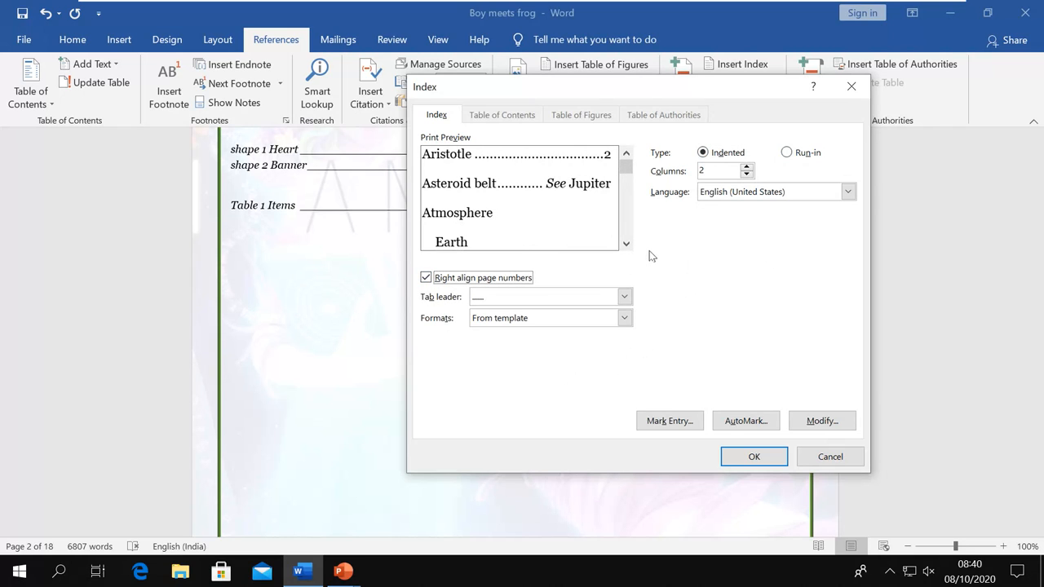
{"action": "left_click", "coordinate": [746, 455]}
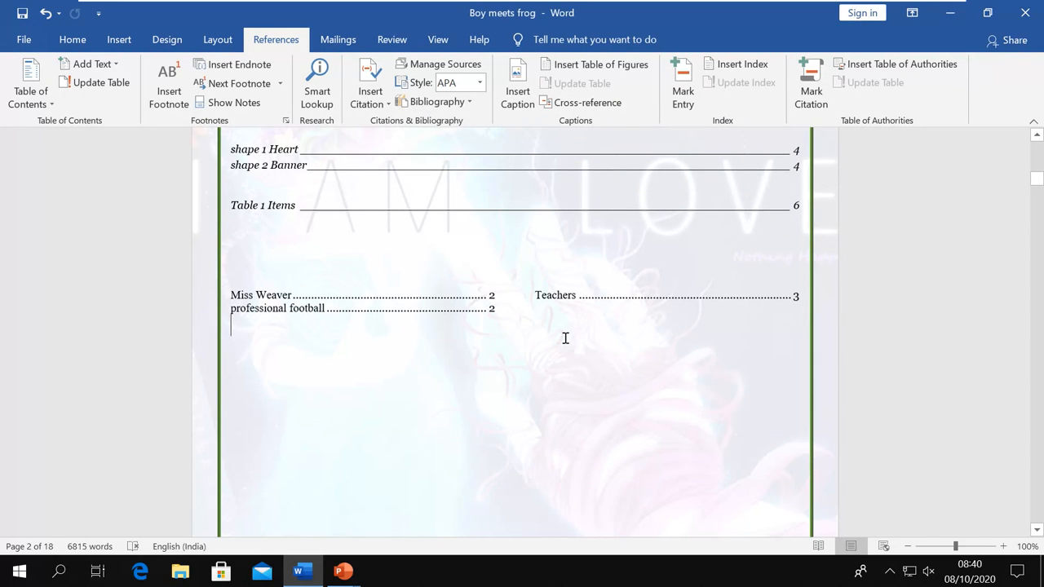
Replace the index with a single-column one using right-aligned numbers and line leaders
{"action": "key", "text": "ctrl+z"}
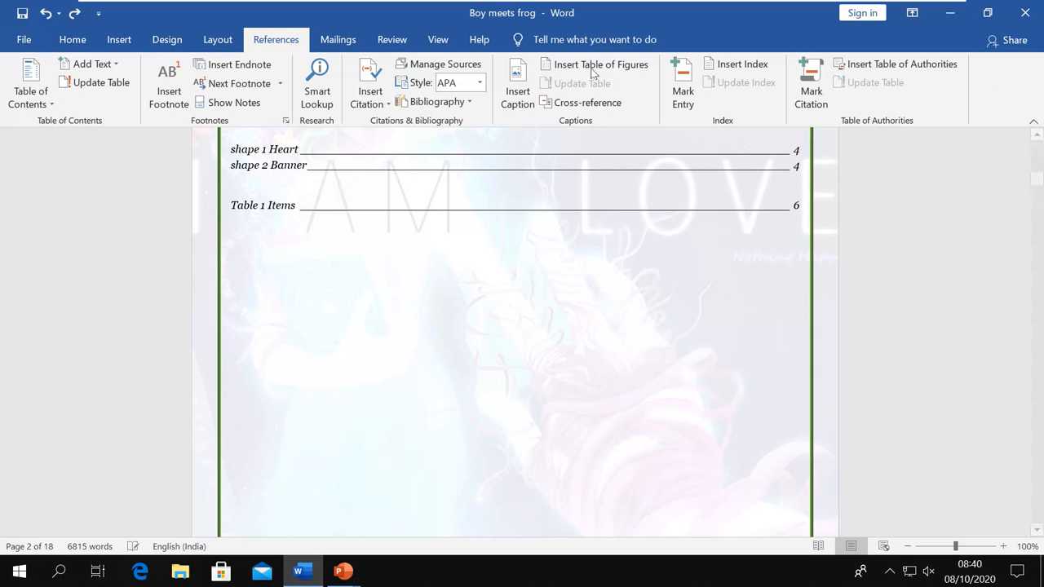
{"action": "left_click", "coordinate": [736, 64]}
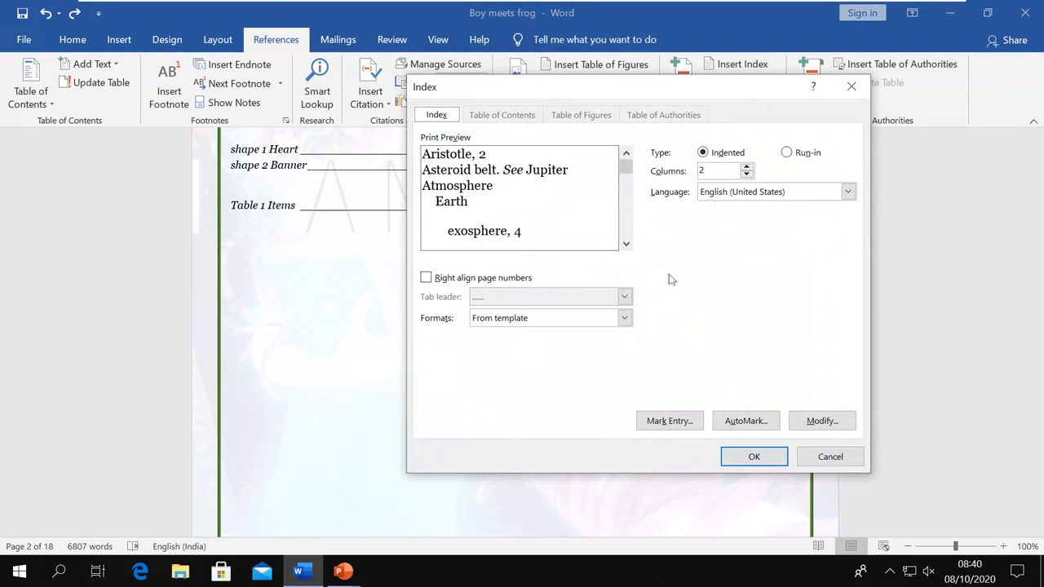
{"action": "left_click", "coordinate": [747, 174]}
{"action": "left_click", "coordinate": [426, 278]}
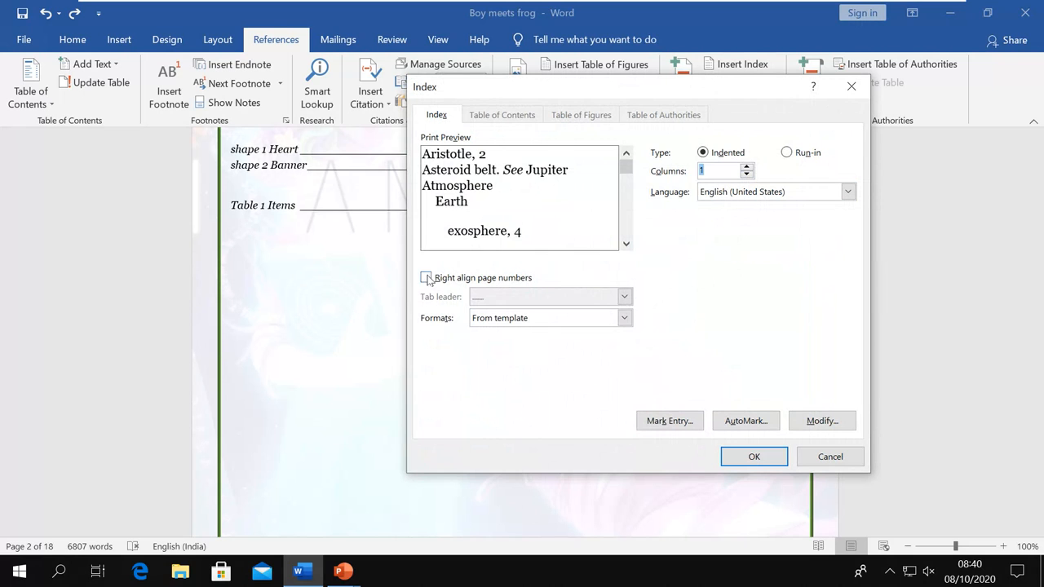
{"action": "left_click", "coordinate": [622, 297]}
{"action": "left_click", "coordinate": [542, 354]}
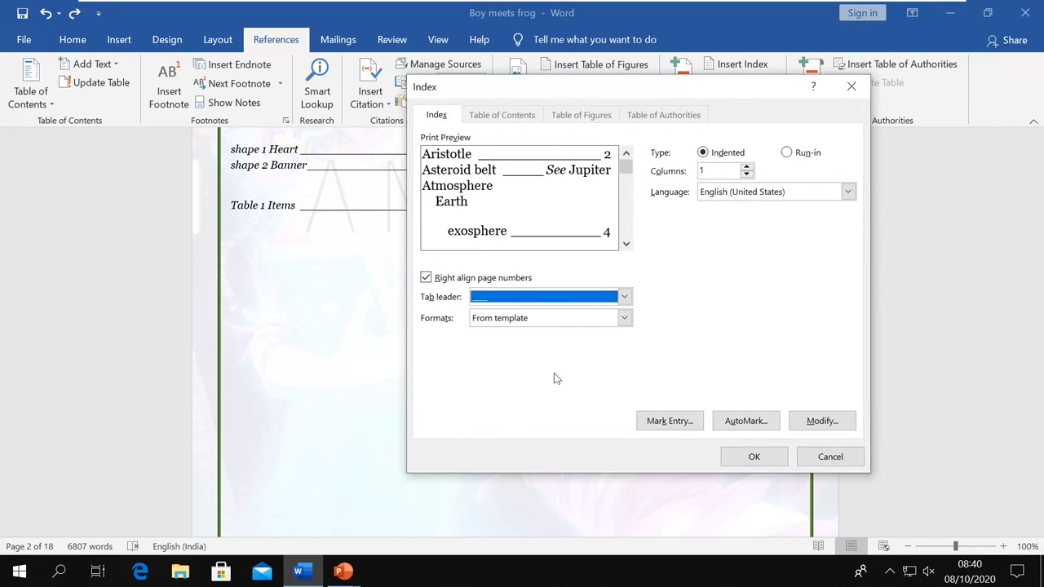
{"action": "left_click", "coordinate": [751, 458]}
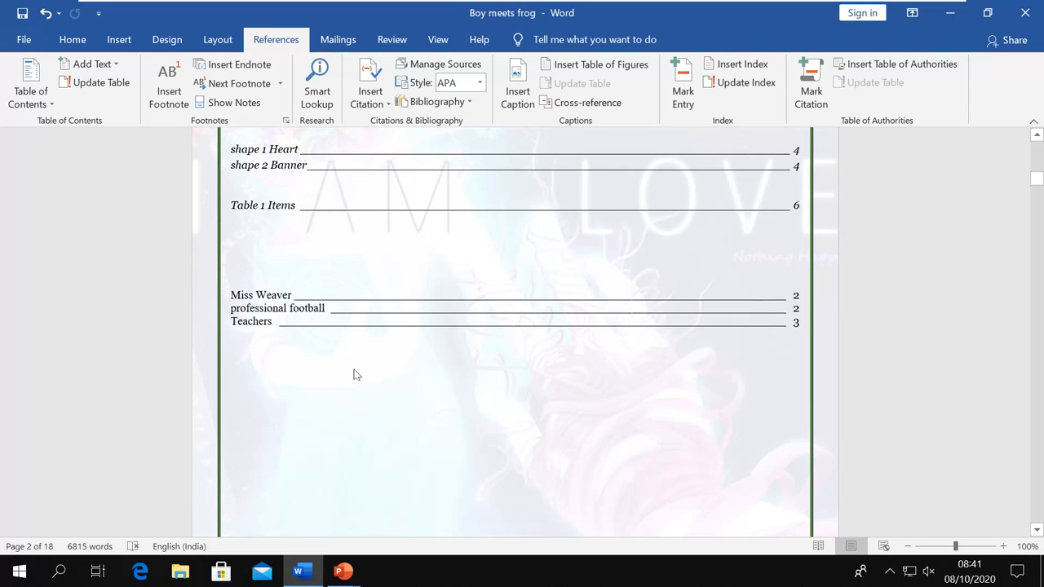
Add an empty line below the index, then advance PowerPoint to the Table of Authorities slide
{"action": "left_click", "coordinate": [275, 361]}
{"action": "key", "text": "Return"}
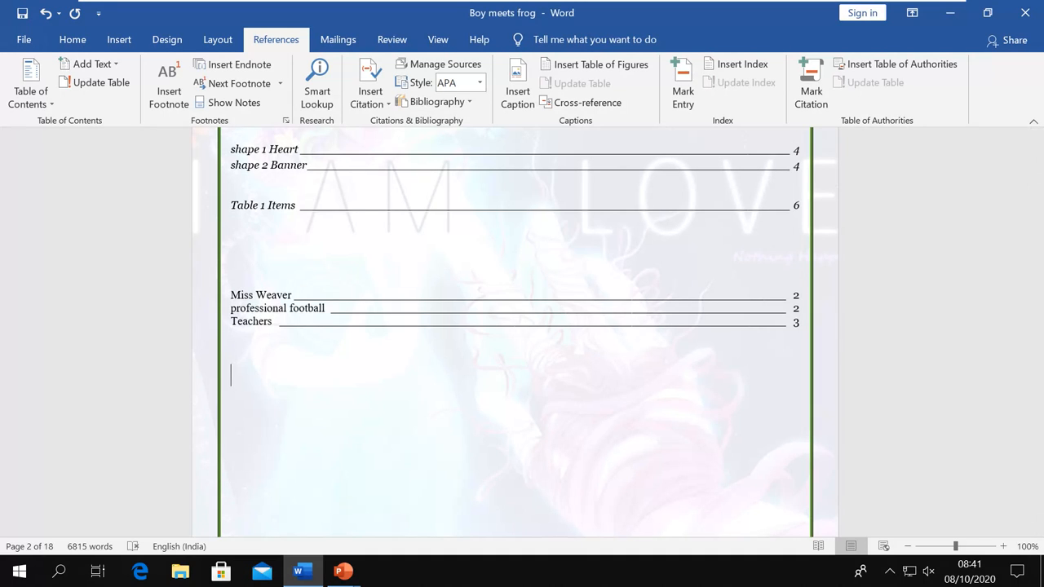
{"action": "scroll", "coordinate": [492, 361], "scroll_direction": "down", "scroll_amount": 2}
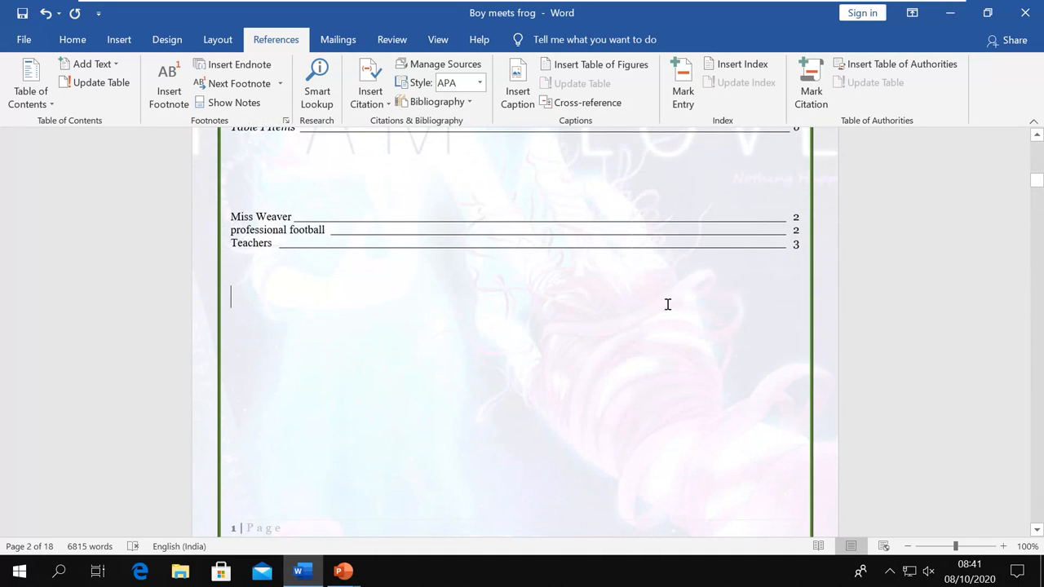
{"action": "key", "text": "alt+Tab"}
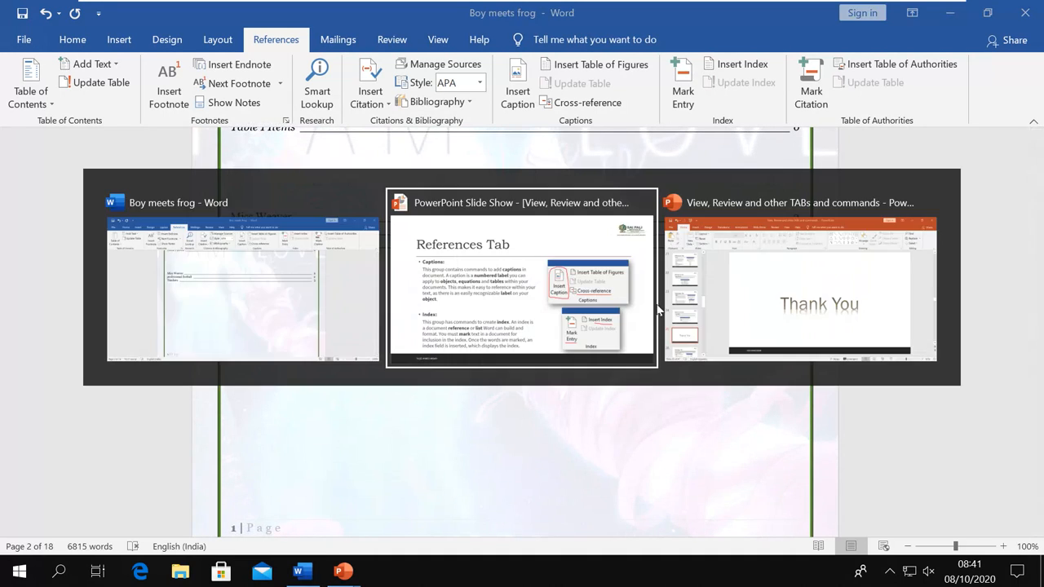
{"action": "left_click", "coordinate": [665, 313]}
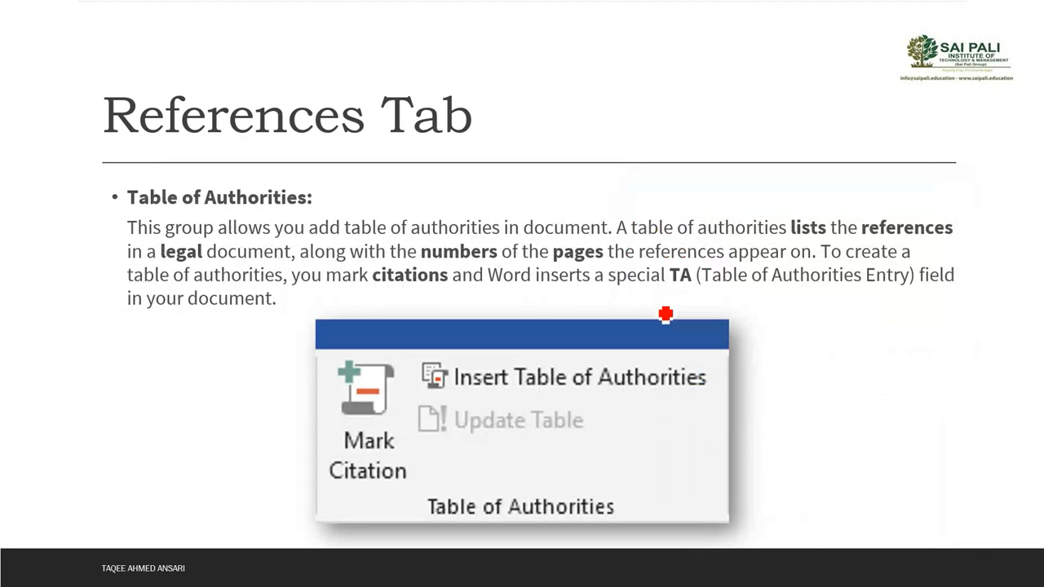
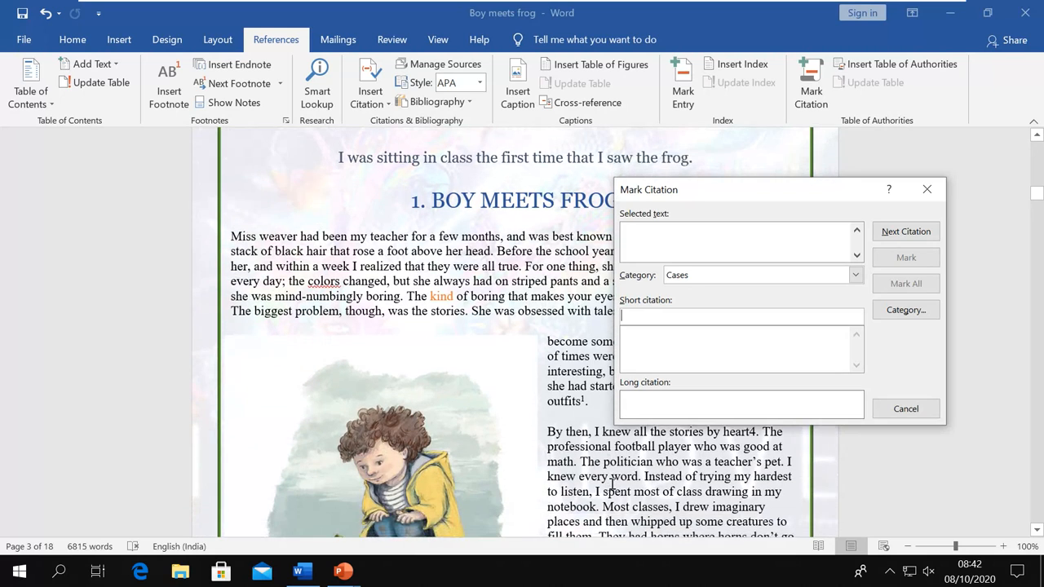
Select 'The politician' in the story, load it into Mark Citation, and choose category 8
{"action": "left_click", "coordinate": [580, 462]}
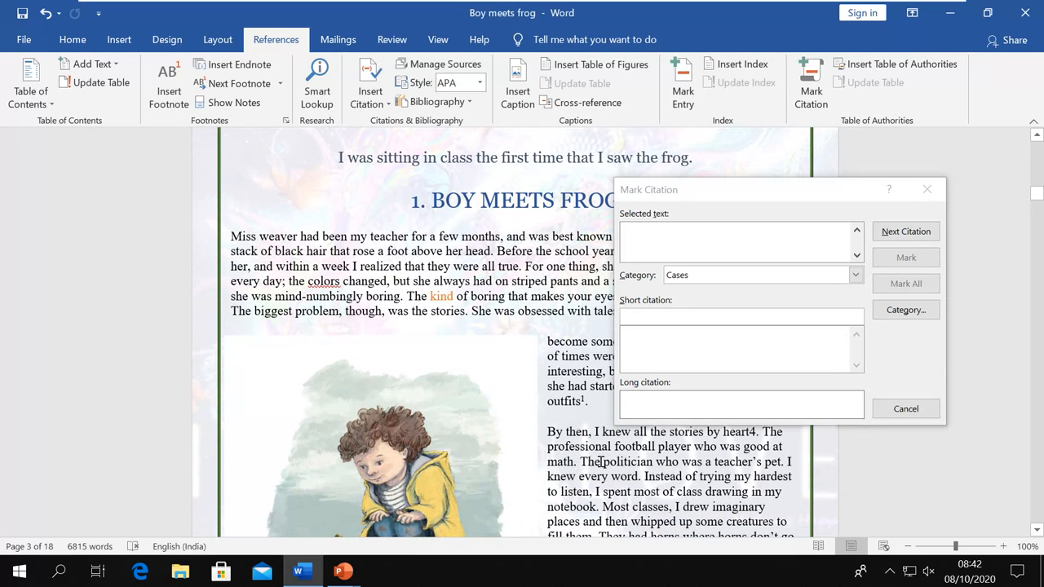
{"action": "left_click_drag", "start_coordinate": [581, 462], "coordinate": [646, 463]}
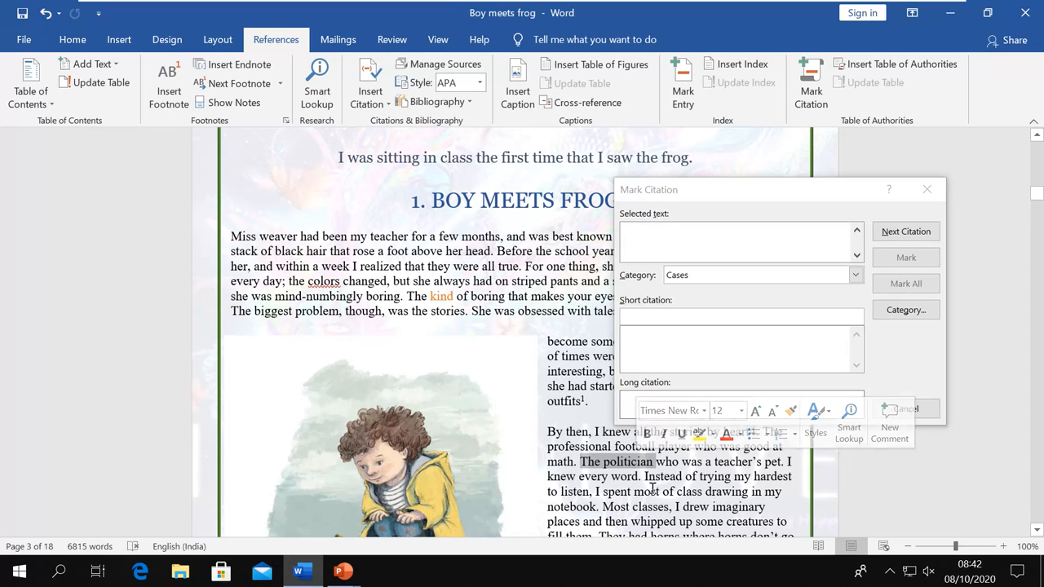
{"action": "left_click", "coordinate": [742, 196]}
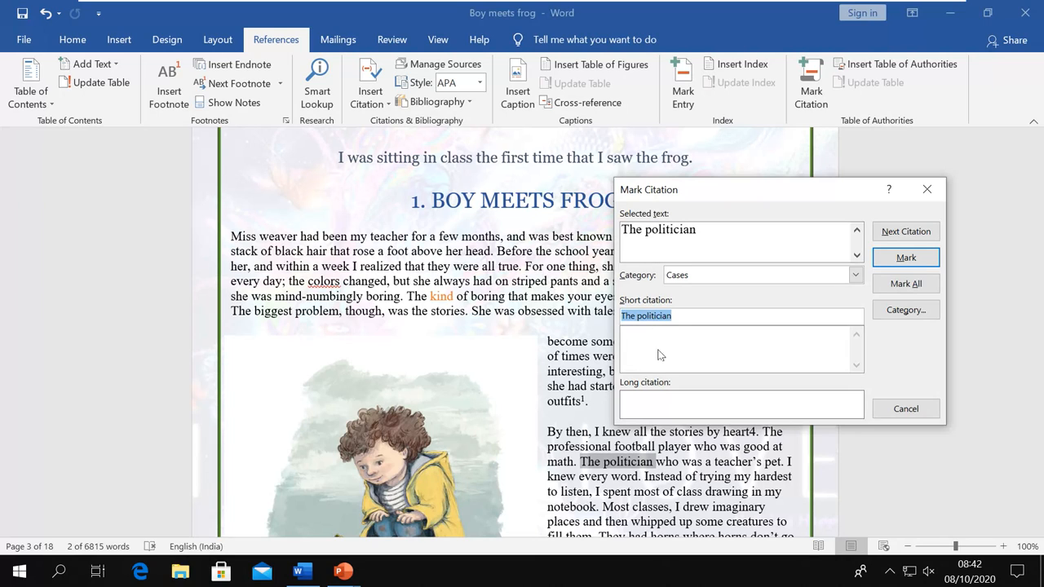
{"action": "left_click", "coordinate": [856, 277]}
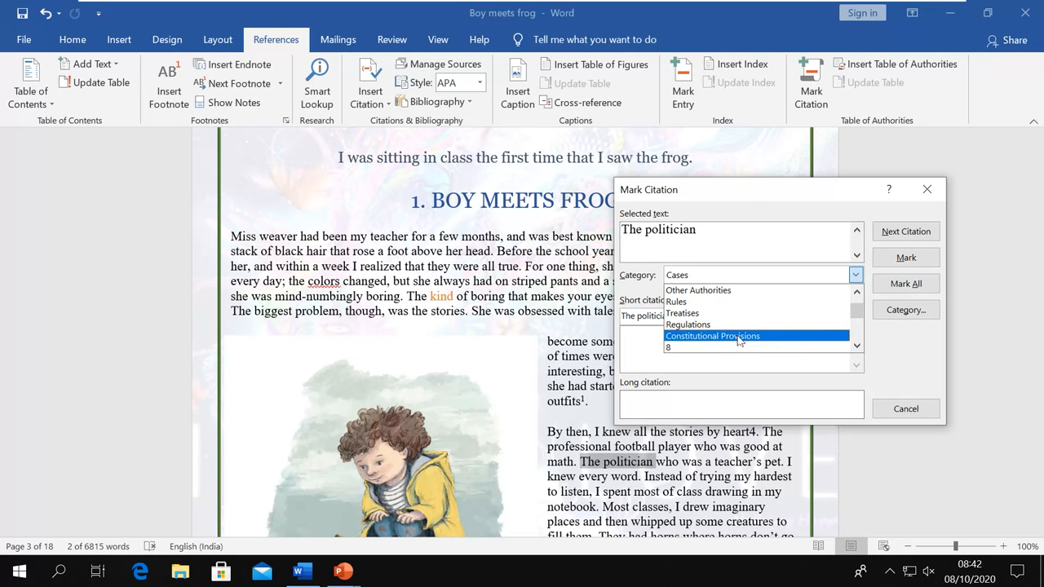
{"action": "scroll", "coordinate": [737, 339], "scroll_direction": "down", "scroll_amount": 2}
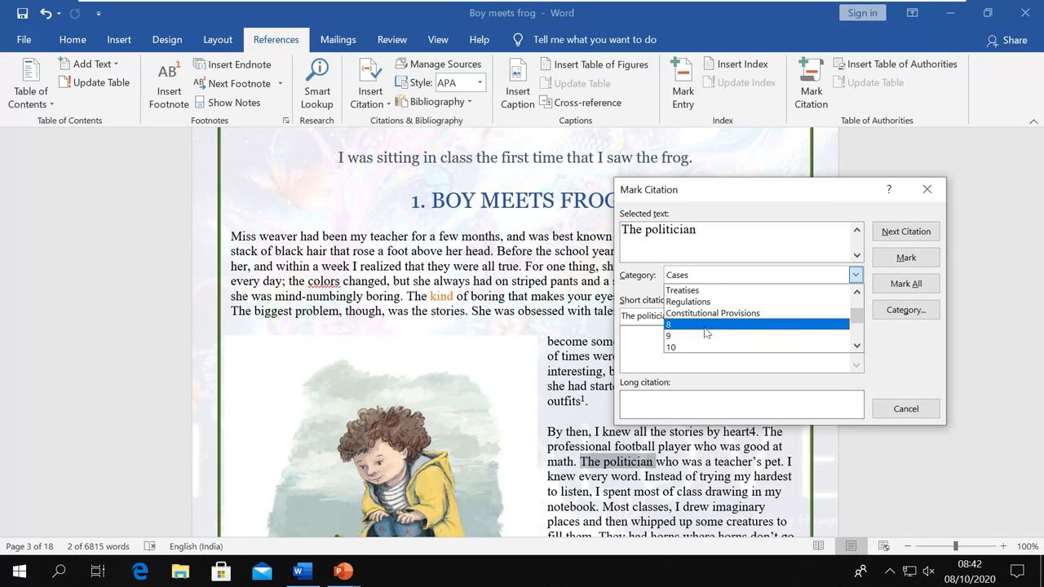
{"action": "scroll", "coordinate": [706, 332], "scroll_direction": "down", "scroll_amount": 1}
{"action": "scroll", "coordinate": [706, 333], "scroll_direction": "down", "scroll_amount": 1}
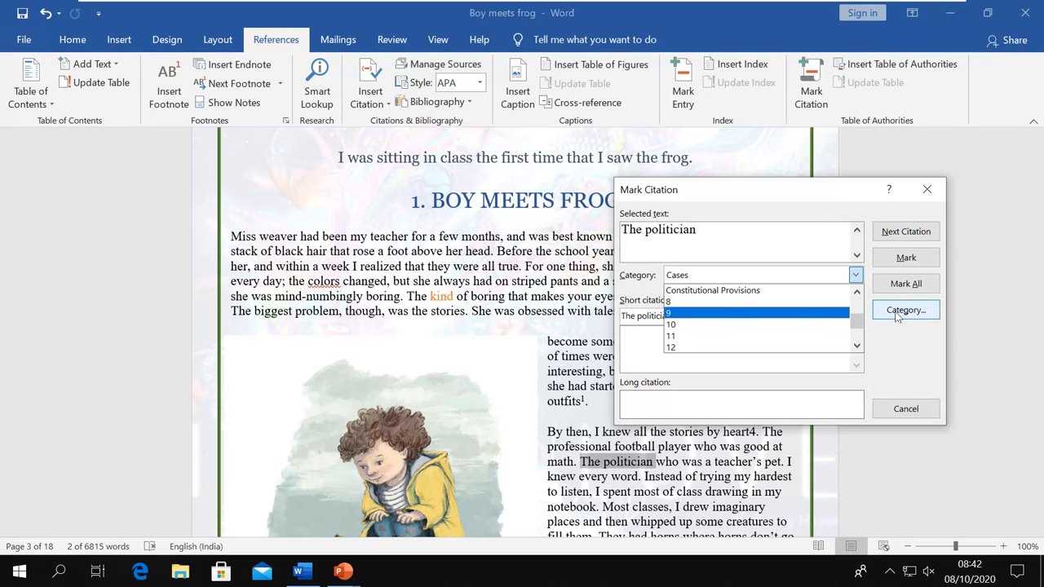
{"action": "left_click", "coordinate": [694, 302]}
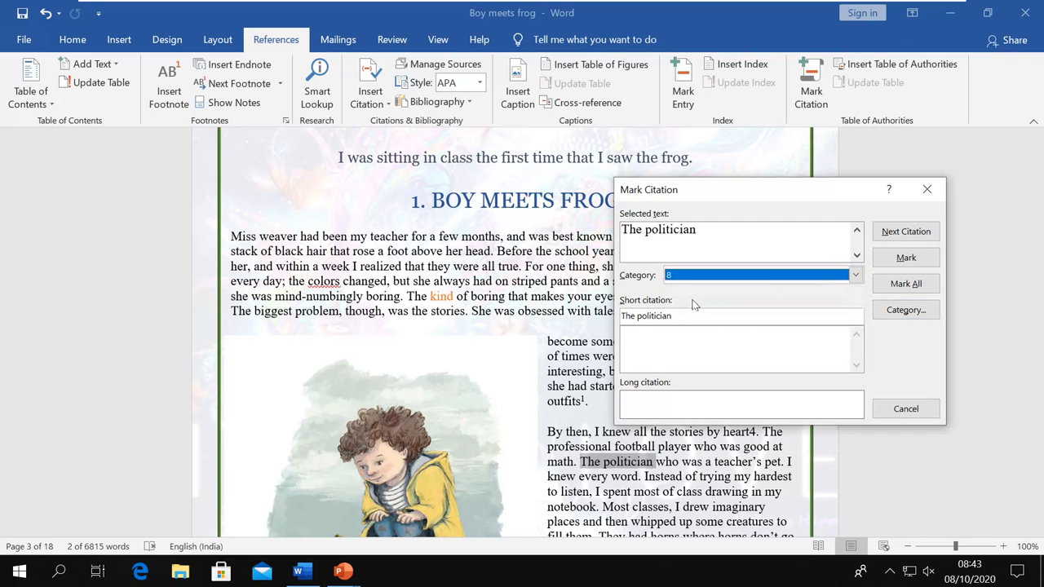
Rename citation category 8 to 'BAD Guys'
{"action": "left_click", "coordinate": [901, 308]}
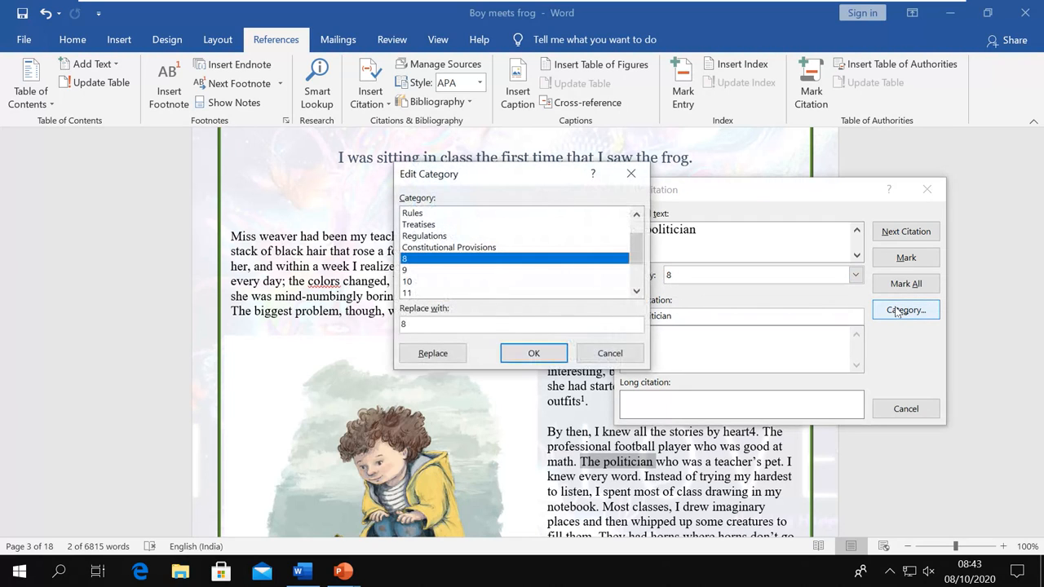
{"action": "left_click", "coordinate": [450, 326]}
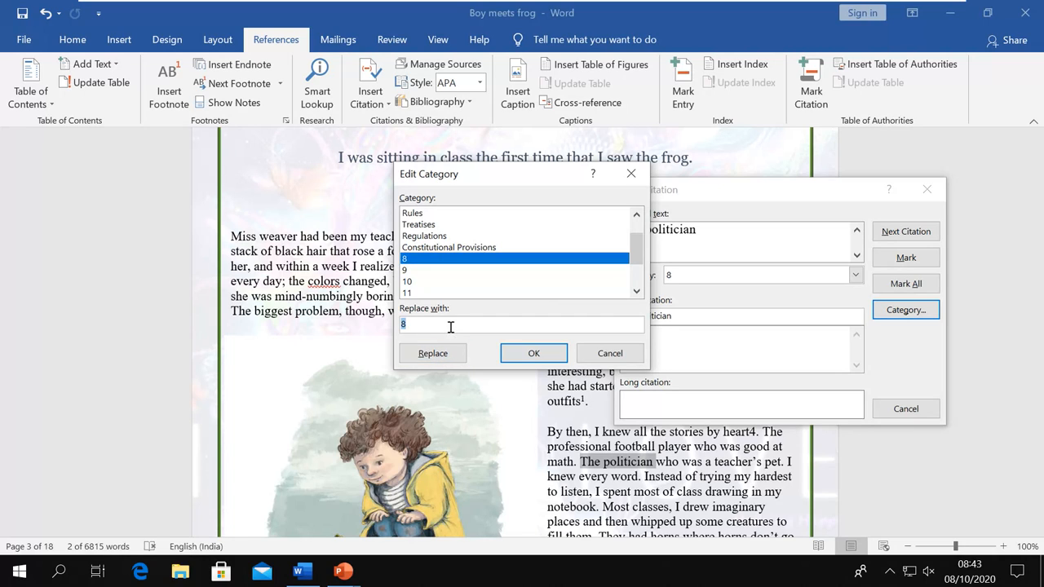
{"action": "type", "text": "BAD Guys"}
{"action": "left_click", "coordinate": [435, 355]}
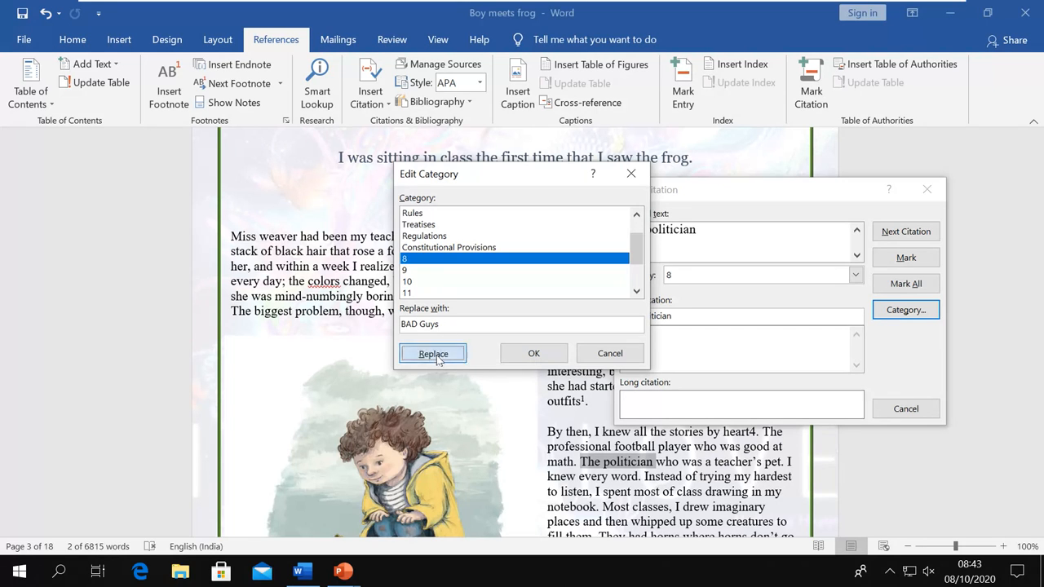
{"action": "left_click", "coordinate": [507, 357]}
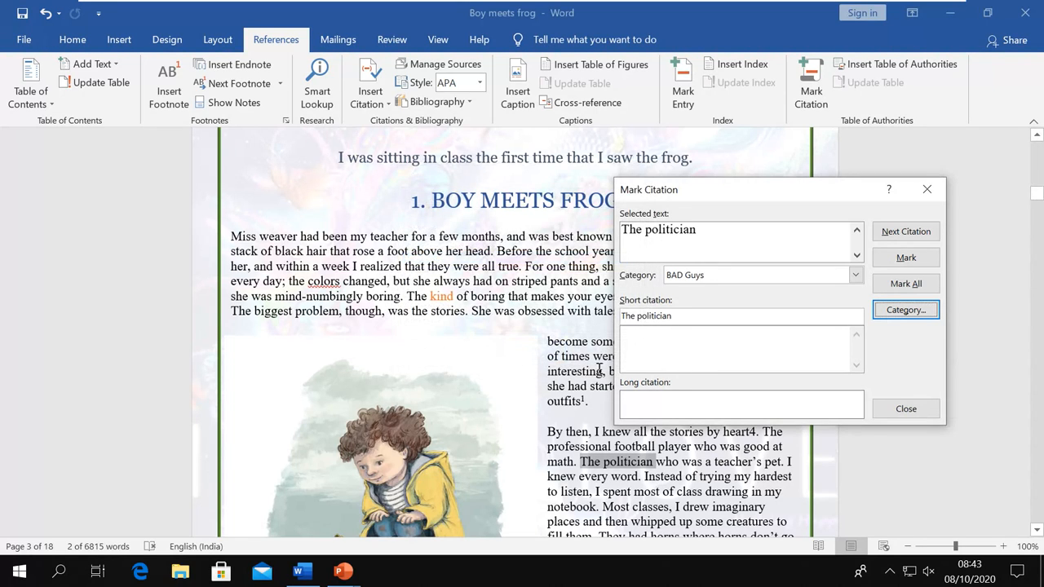
Set the category to BAD Guys and mark 'The politician' as a citation
{"action": "left_click", "coordinate": [854, 275]}
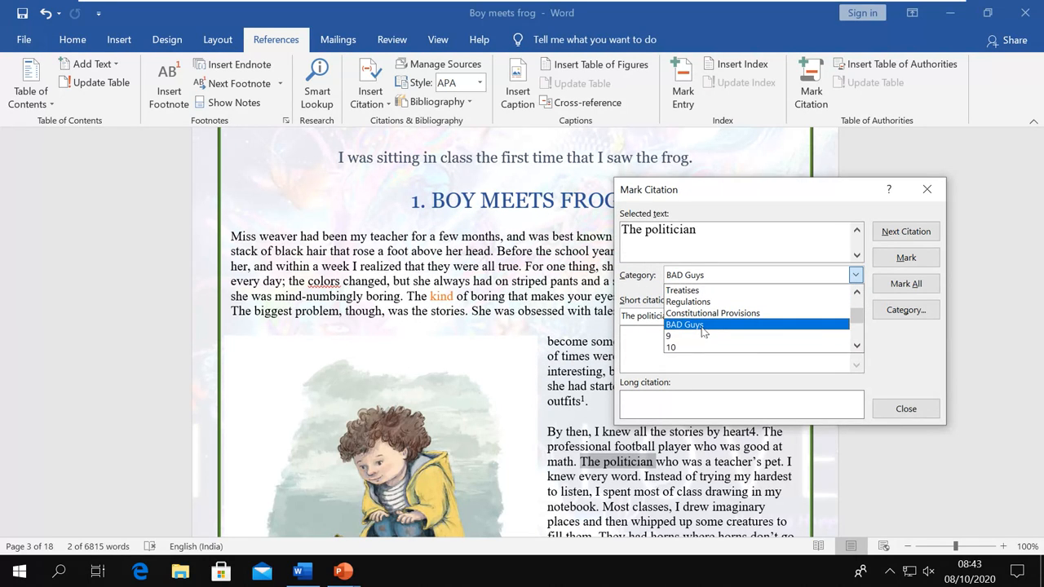
{"action": "left_click", "coordinate": [702, 326]}
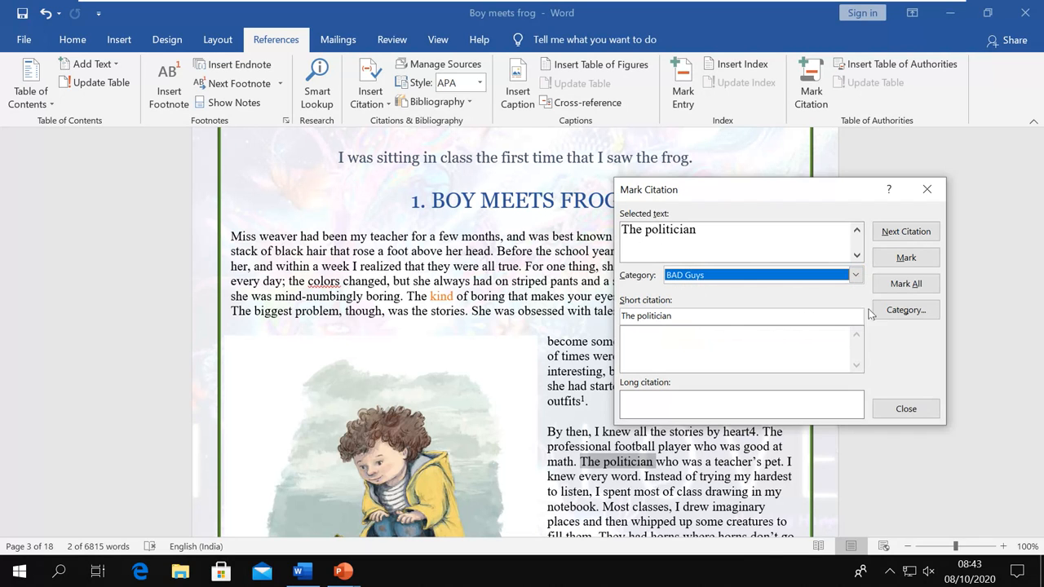
{"action": "left_click", "coordinate": [901, 260]}
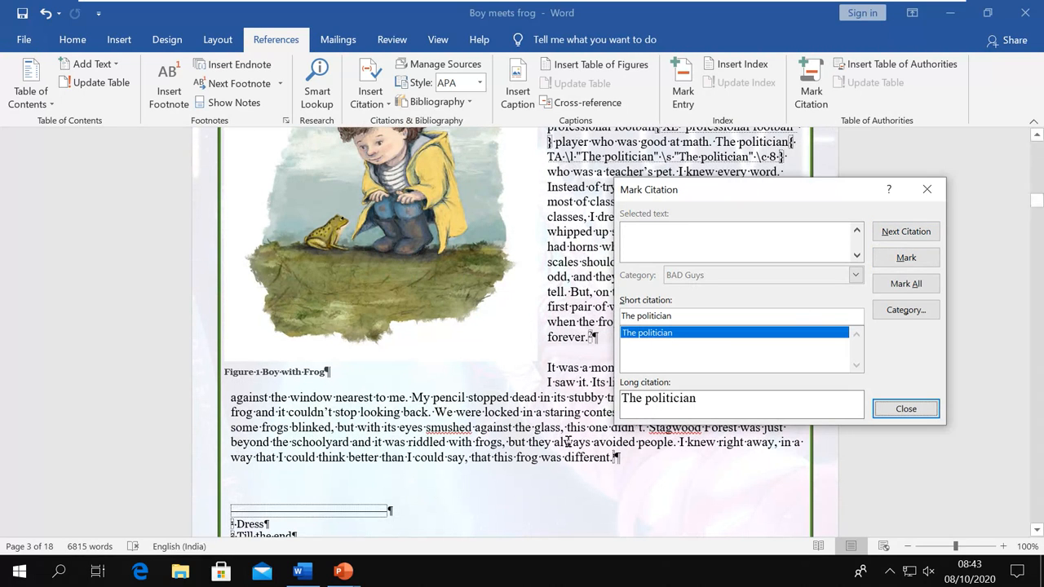
{"action": "scroll", "coordinate": [567, 443], "scroll_direction": "down", "scroll_amount": 9}
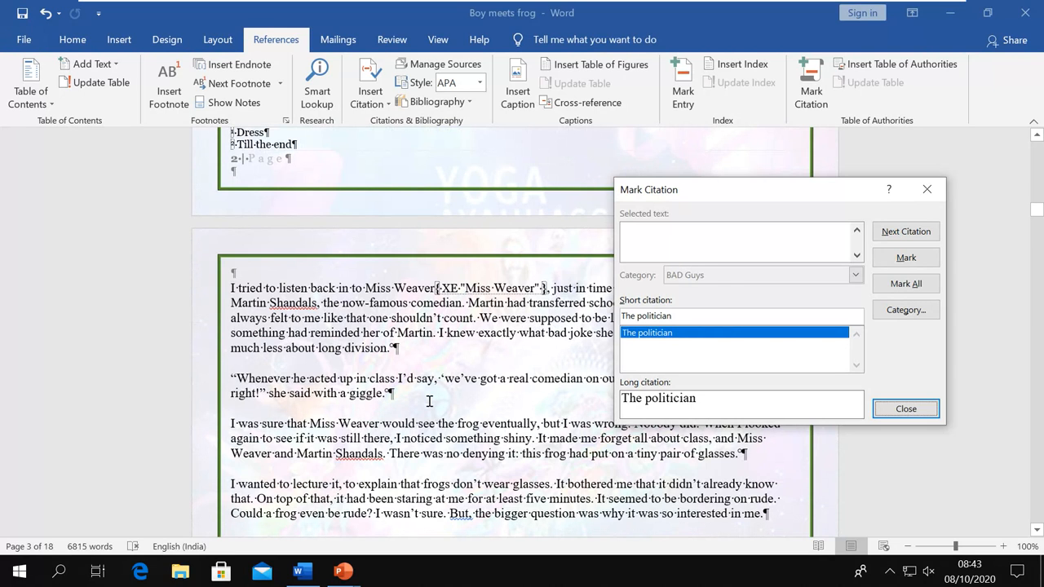
{"action": "scroll", "coordinate": [429, 401], "scroll_direction": "down", "scroll_amount": 6}
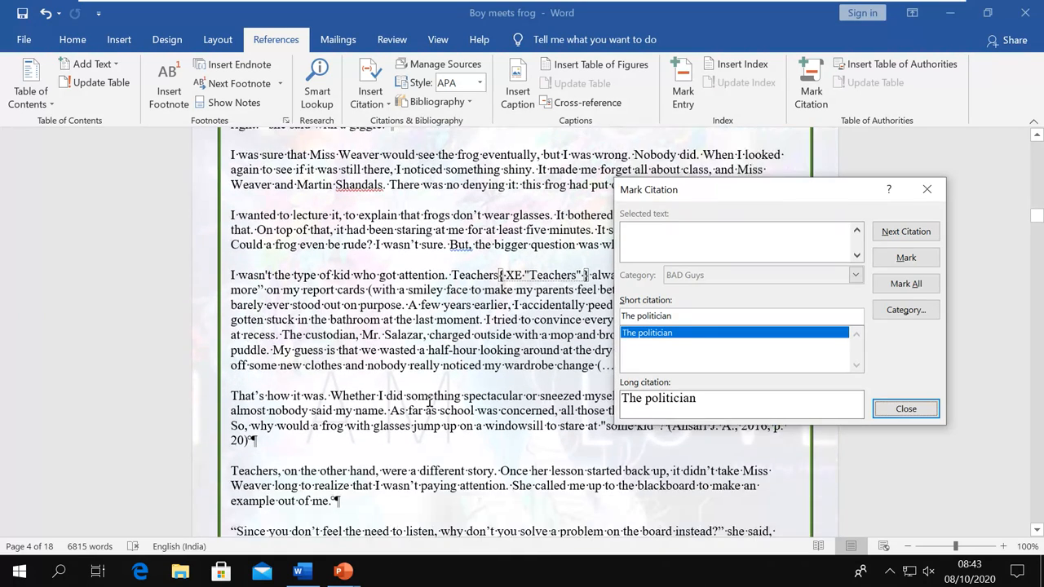
{"action": "scroll", "coordinate": [429, 401], "scroll_direction": "down", "scroll_amount": 1}
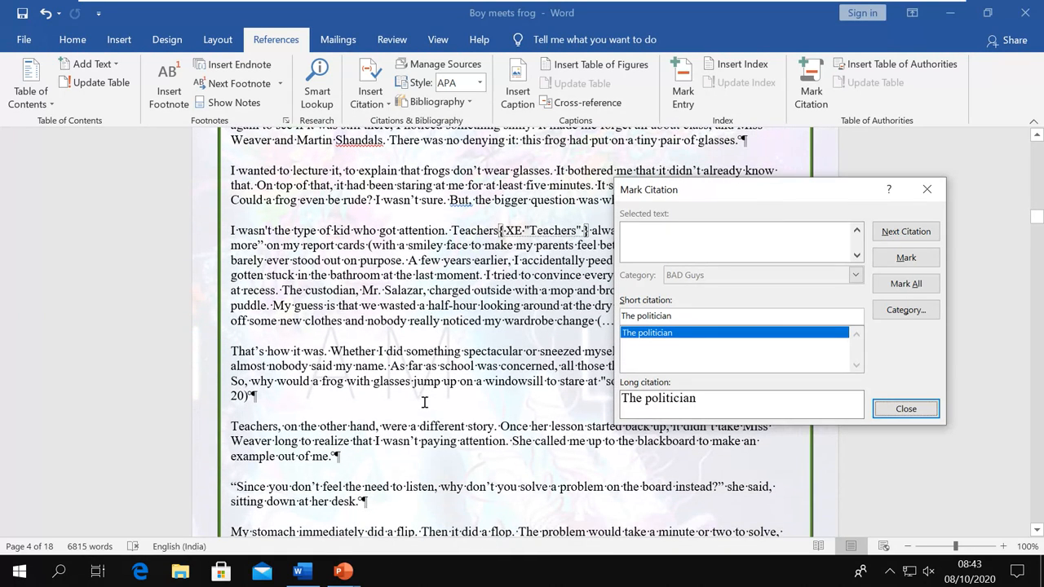
{"action": "scroll", "coordinate": [424, 403], "scroll_direction": "up", "scroll_amount": 2}
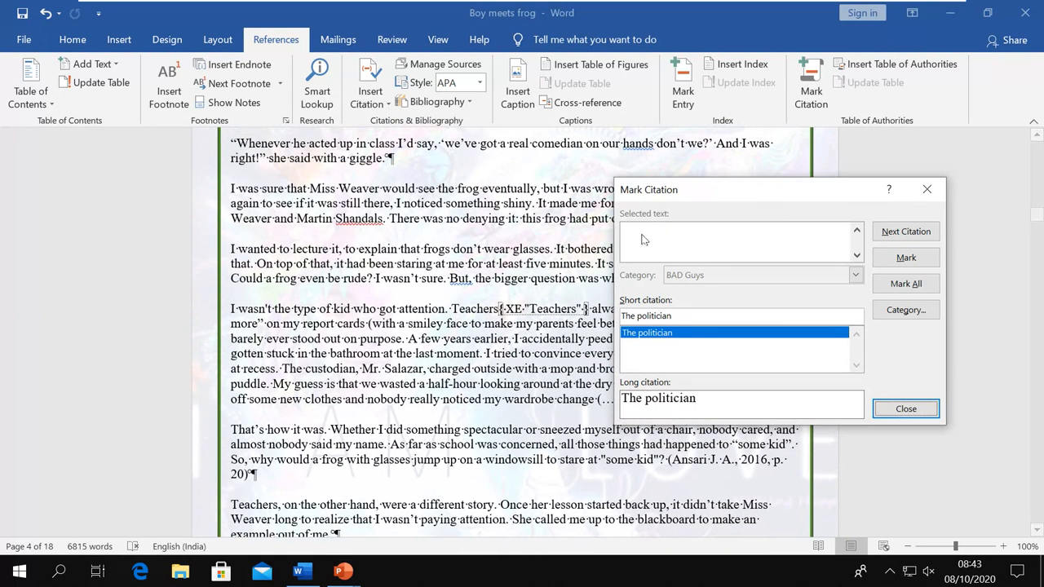
Move the Mark Citation window aside and click back into the story text
{"action": "left_click_drag", "start_coordinate": [660, 193], "coordinate": [732, 180]}
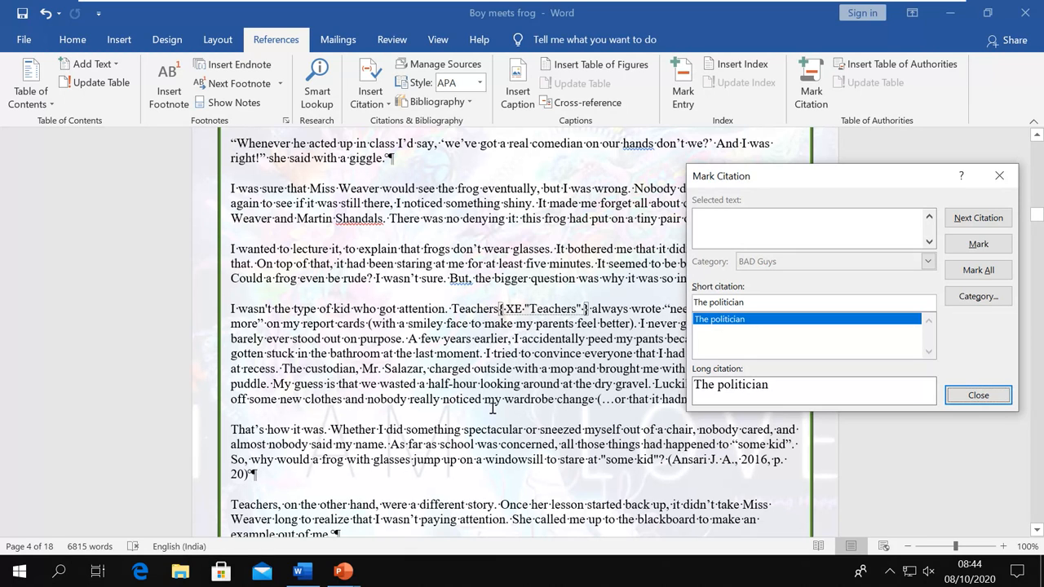
{"action": "scroll", "coordinate": [493, 408], "scroll_direction": "down", "scroll_amount": 4}
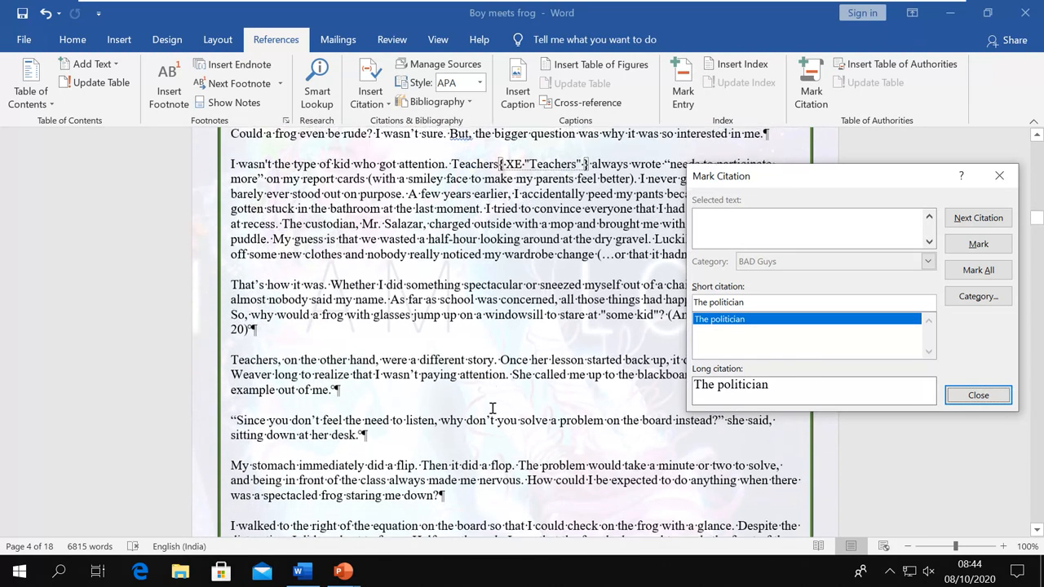
{"action": "scroll", "coordinate": [485, 407], "scroll_direction": "down", "scroll_amount": 3}
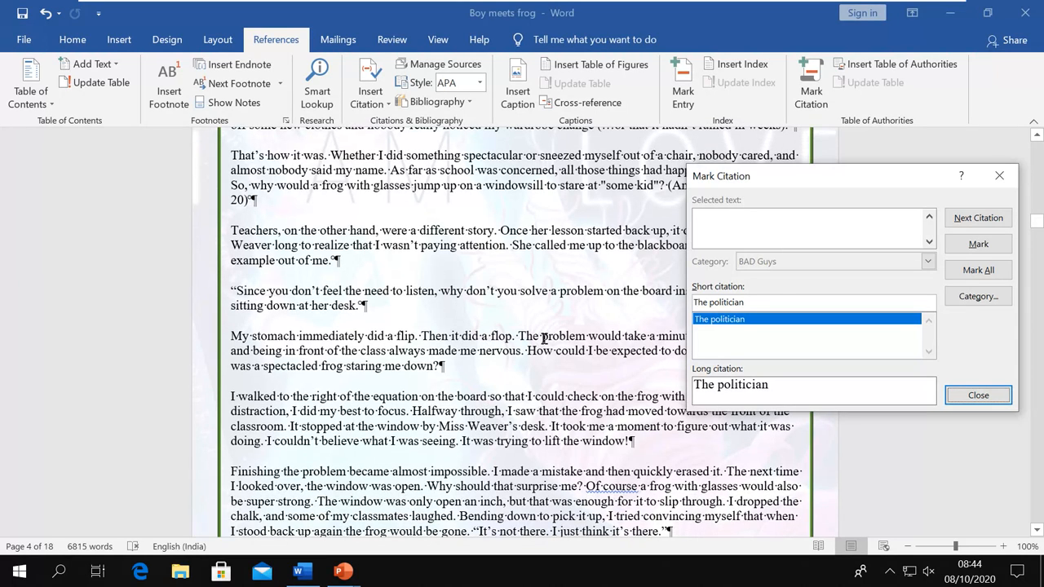
{"action": "left_click", "coordinate": [254, 336]}
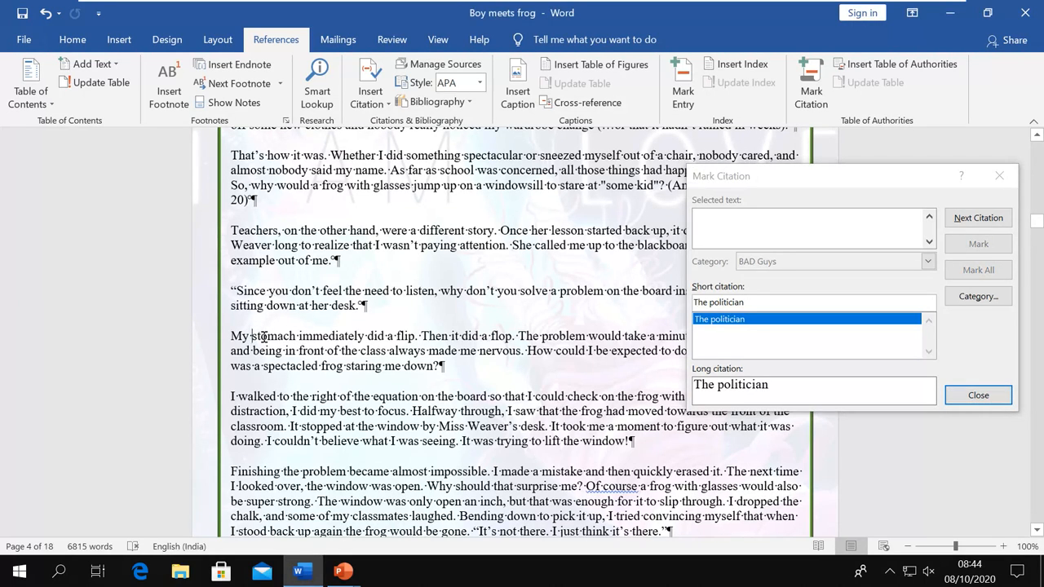
Mark 'stomach' as a citation under the Constitutional Provisions category
{"action": "left_click_drag", "start_coordinate": [252, 335], "coordinate": [296, 336]}
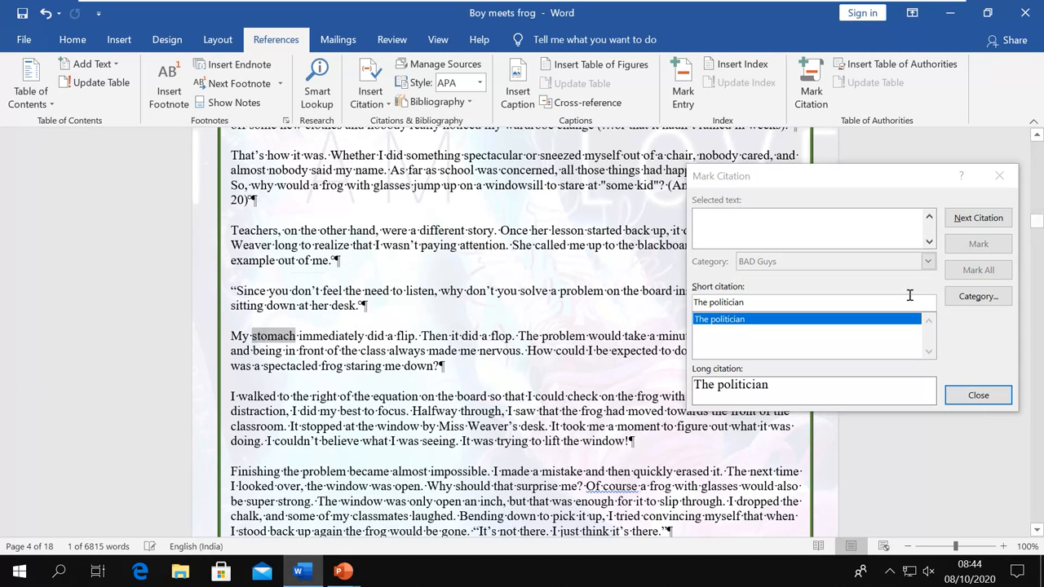
{"action": "left_click", "coordinate": [783, 179]}
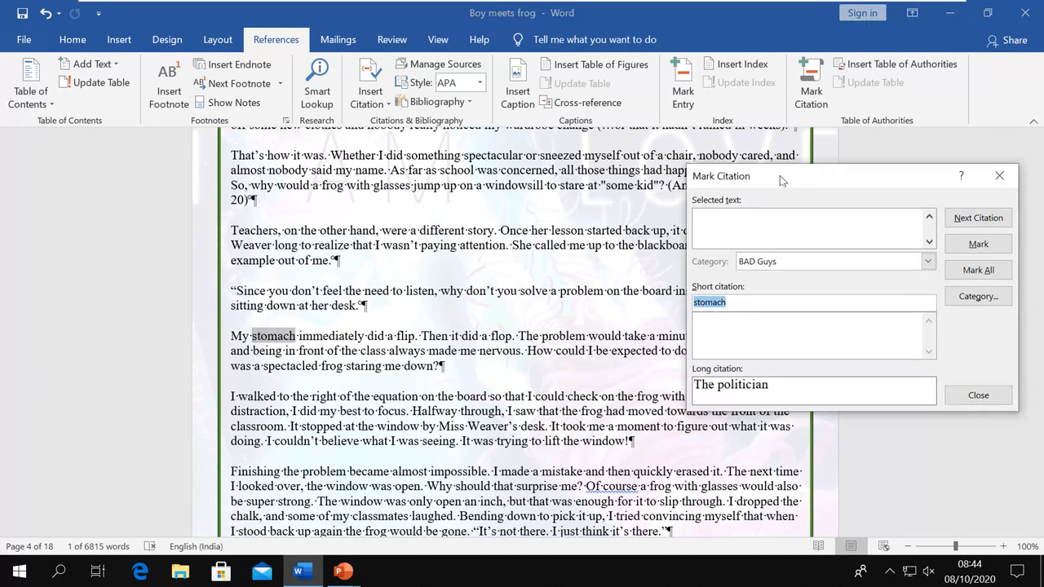
{"action": "left_click", "coordinate": [917, 264]}
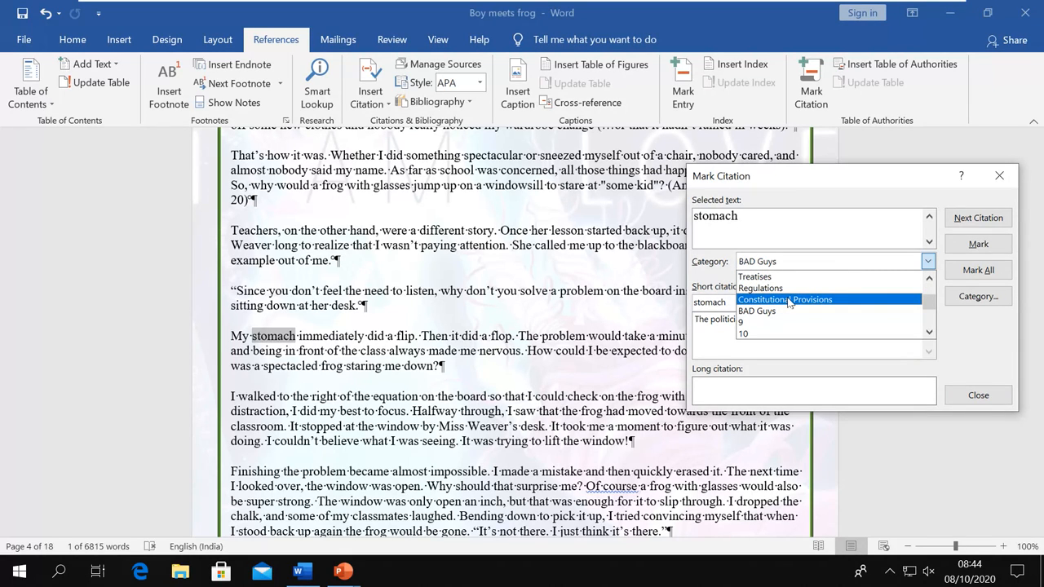
{"action": "left_click", "coordinate": [789, 300]}
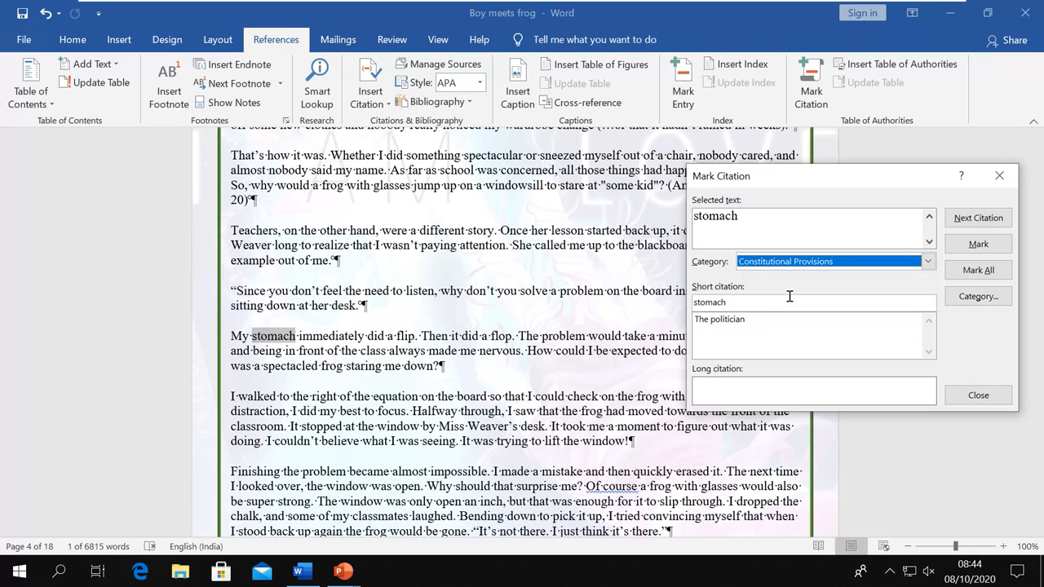
{"action": "left_click", "coordinate": [978, 245]}
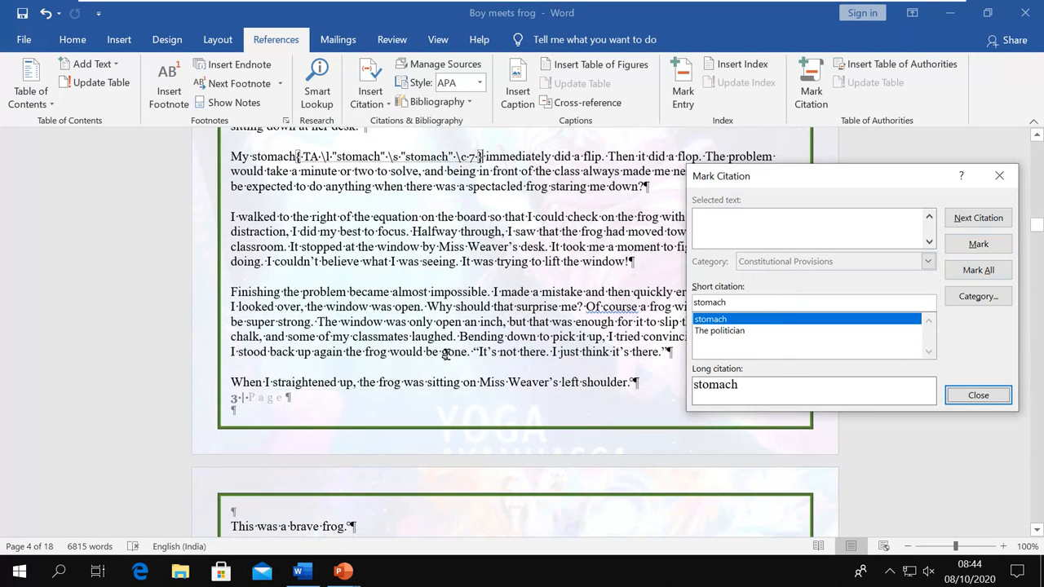
{"action": "scroll", "coordinate": [447, 352], "scroll_direction": "down", "scroll_amount": 6}
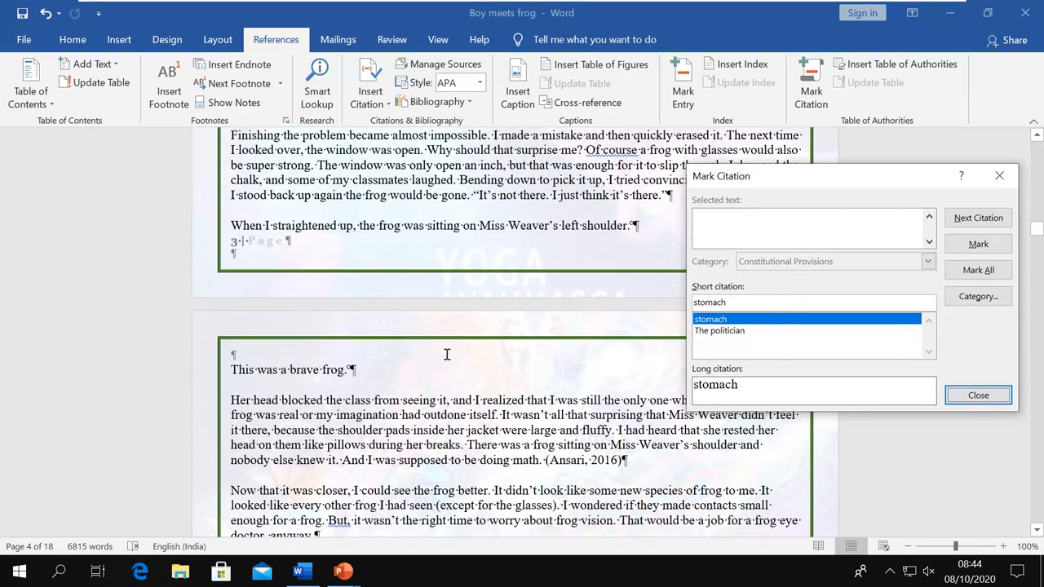
Mark the word 'realized' as a citation under Other Authorities
{"action": "left_click_drag", "start_coordinate": [482, 282], "coordinate": [517, 281]}
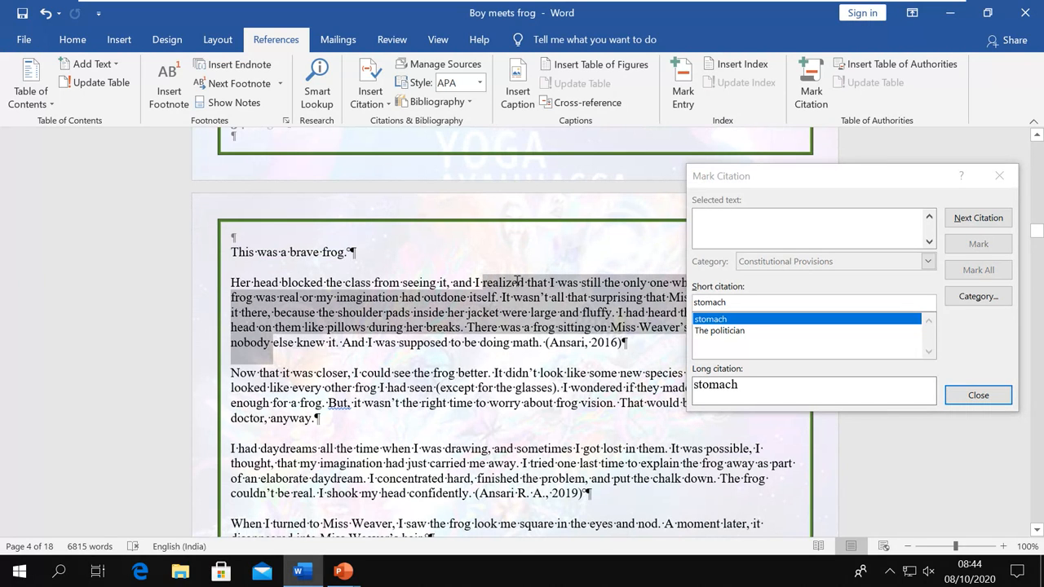
{"action": "left_click", "coordinate": [505, 282]}
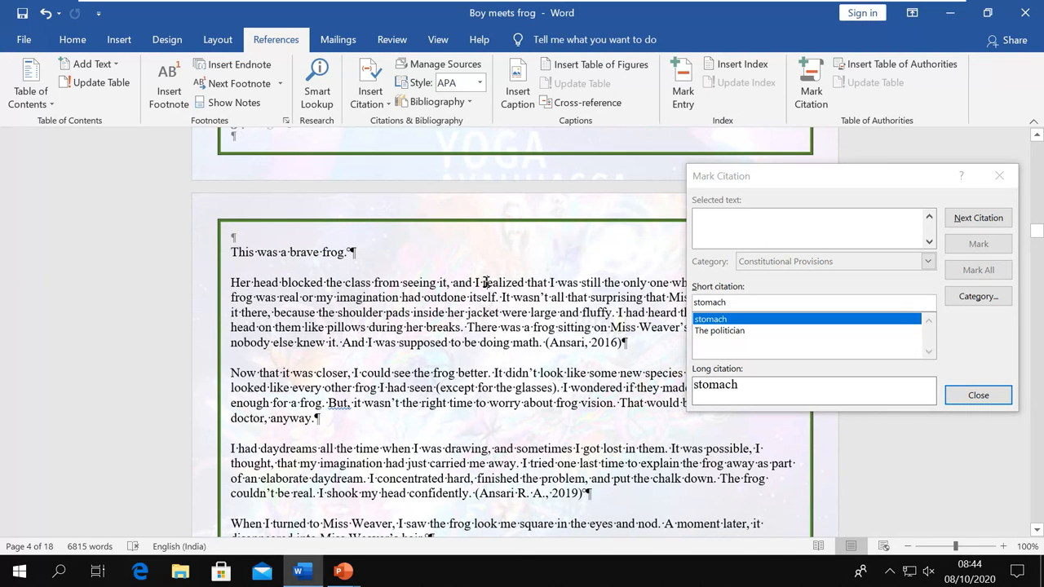
{"action": "double_click", "coordinate": [484, 282]}
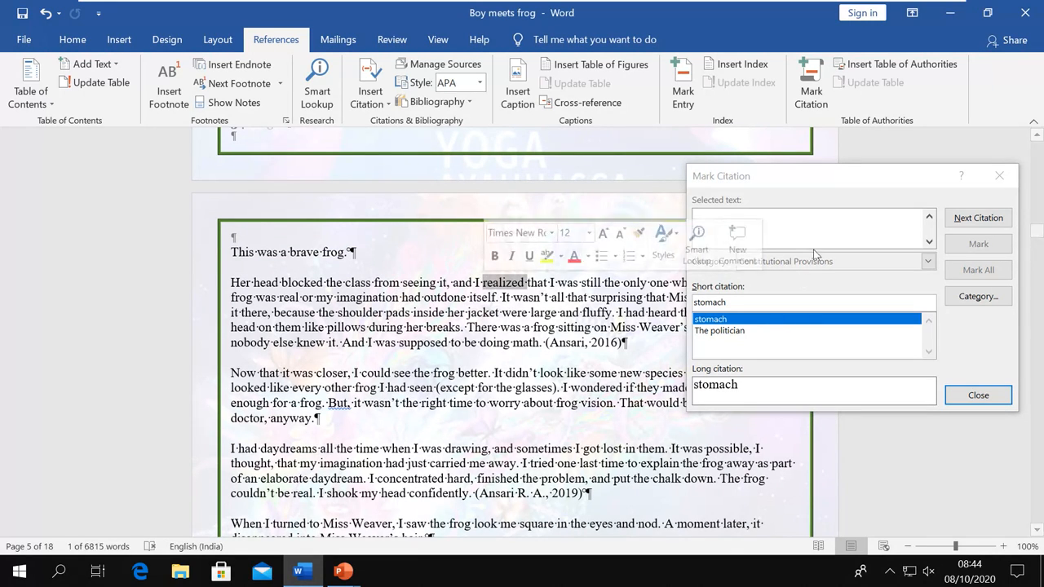
{"action": "left_click", "coordinate": [812, 178]}
{"action": "left_click", "coordinate": [927, 261]}
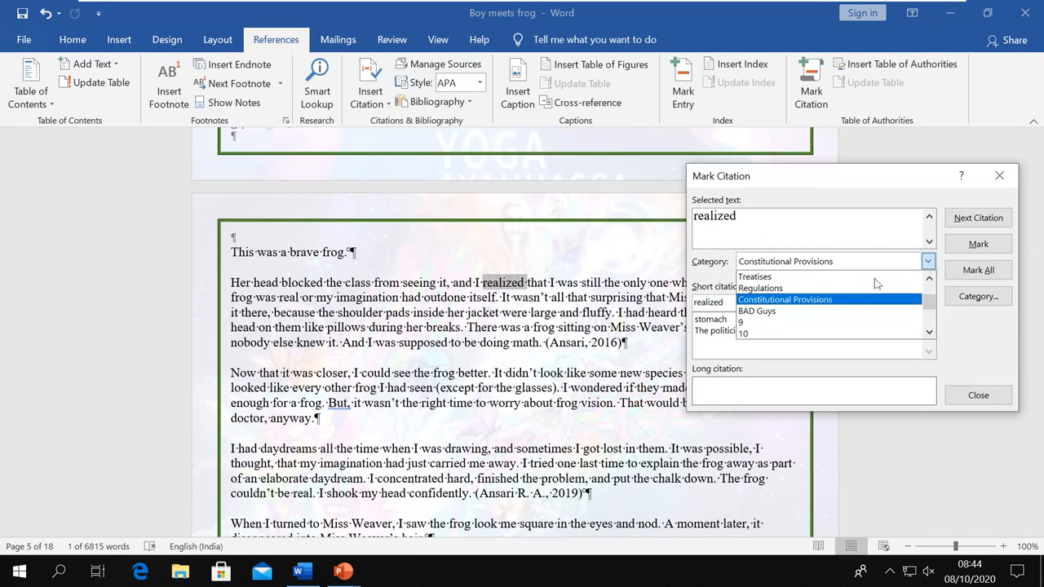
{"action": "scroll", "coordinate": [840, 304], "scroll_direction": "up", "scroll_amount": 1}
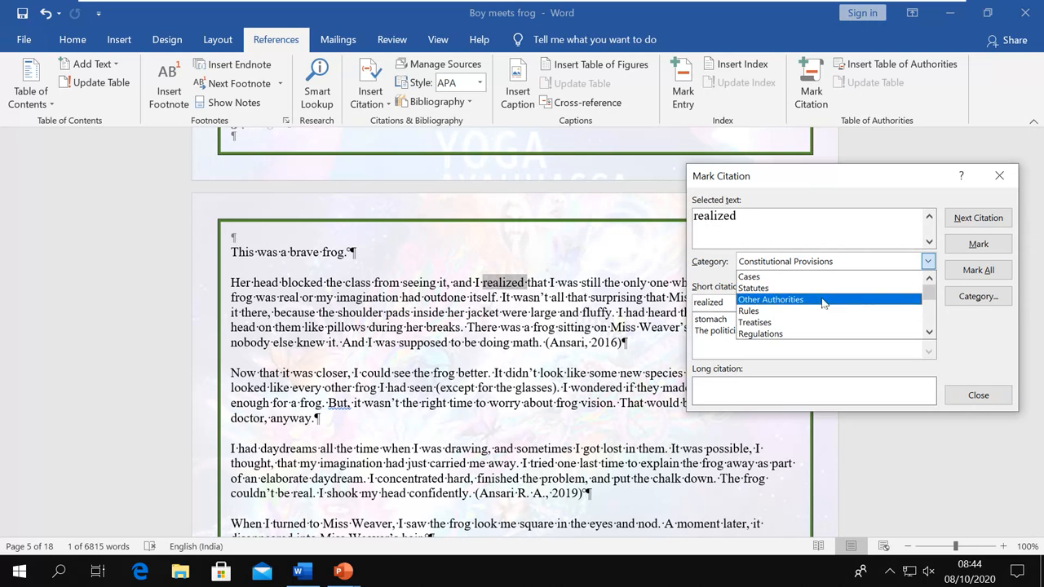
{"action": "left_click", "coordinate": [822, 298]}
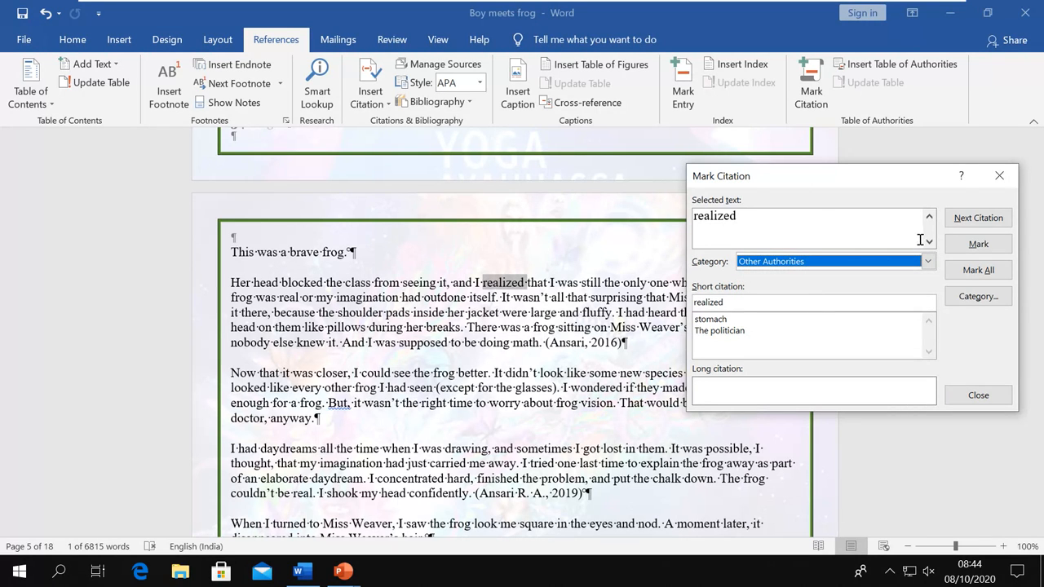
{"action": "left_click", "coordinate": [979, 245]}
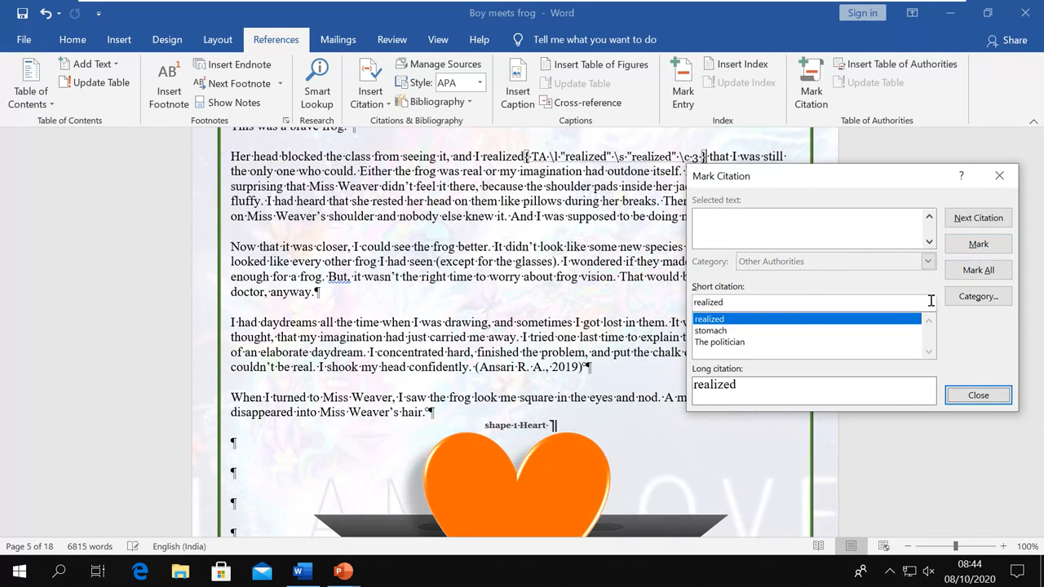
Close the Mark Citation window and scroll back to the index on page 2
{"action": "left_click", "coordinate": [978, 395]}
{"action": "scroll", "coordinate": [481, 316], "scroll_direction": "up", "scroll_amount": 20}
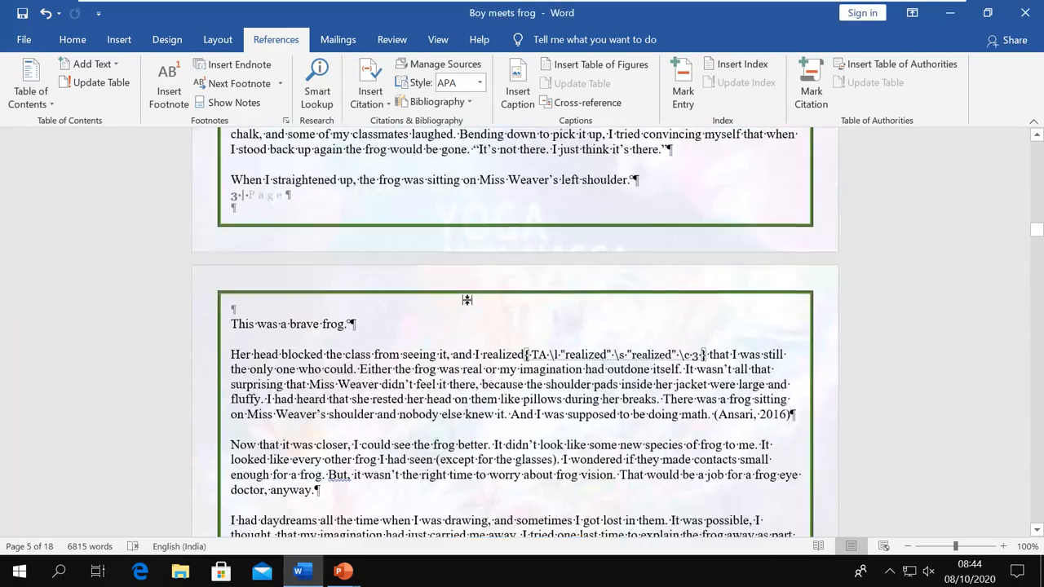
{"action": "scroll", "coordinate": [456, 298], "scroll_direction": "up", "scroll_amount": 20}
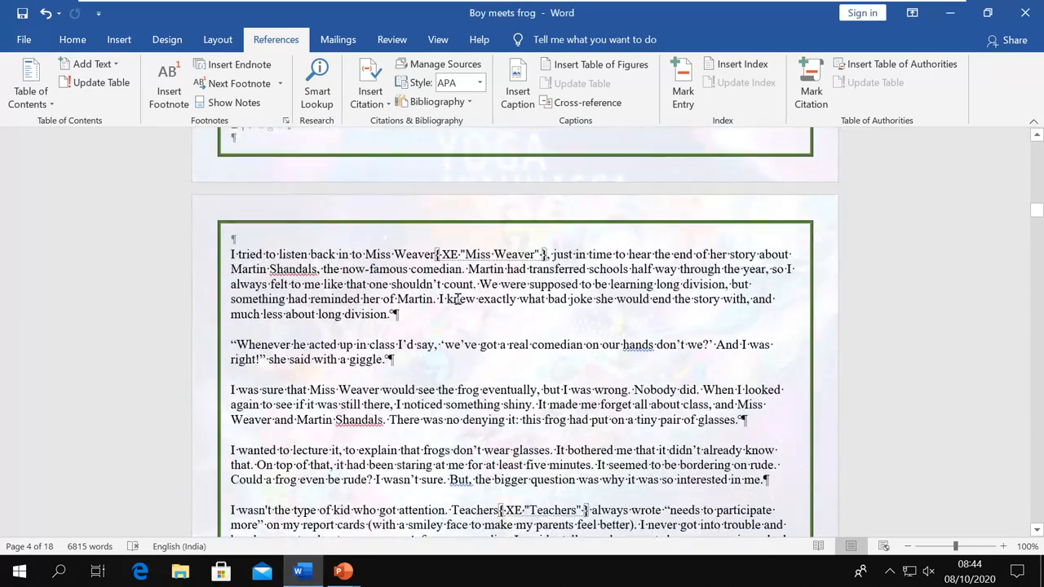
{"action": "scroll", "coordinate": [453, 300], "scroll_direction": "up", "scroll_amount": 20}
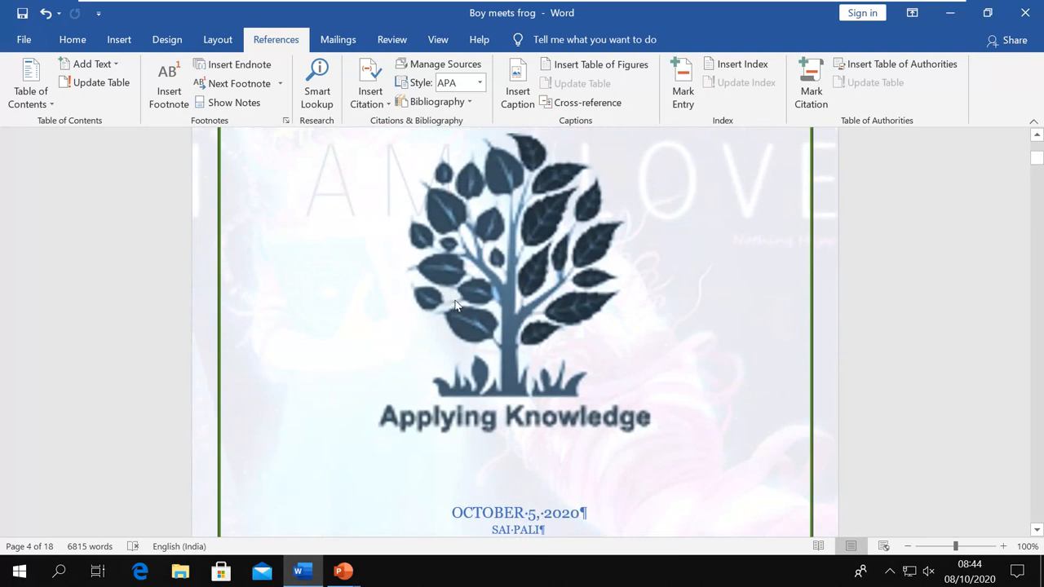
{"action": "scroll", "coordinate": [454, 301], "scroll_direction": "down", "scroll_amount": 12}
{"action": "scroll", "coordinate": [454, 300], "scroll_direction": "down", "scroll_amount": 8}
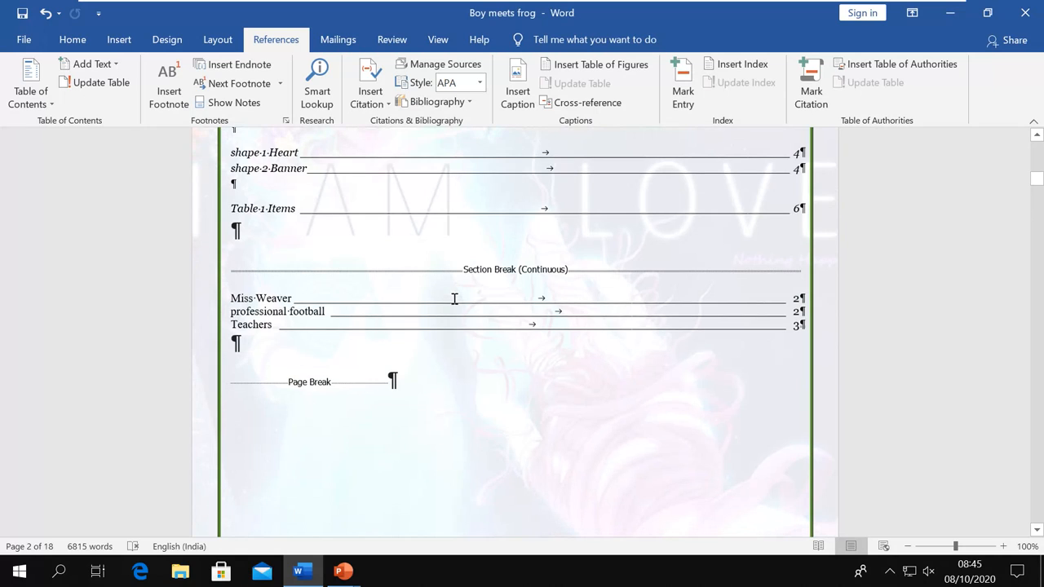
Hide formatting marks with Ctrl+Shift+8 and place the cursor below the Teachers entry
{"action": "left_click", "coordinate": [72, 43]}
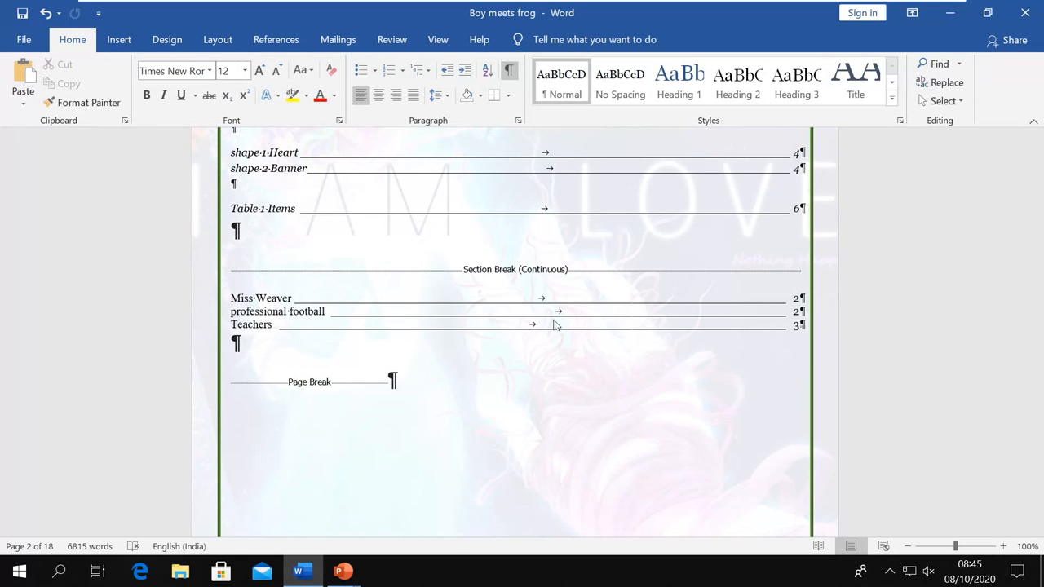
{"action": "key", "text": "ctrl+shift+8"}
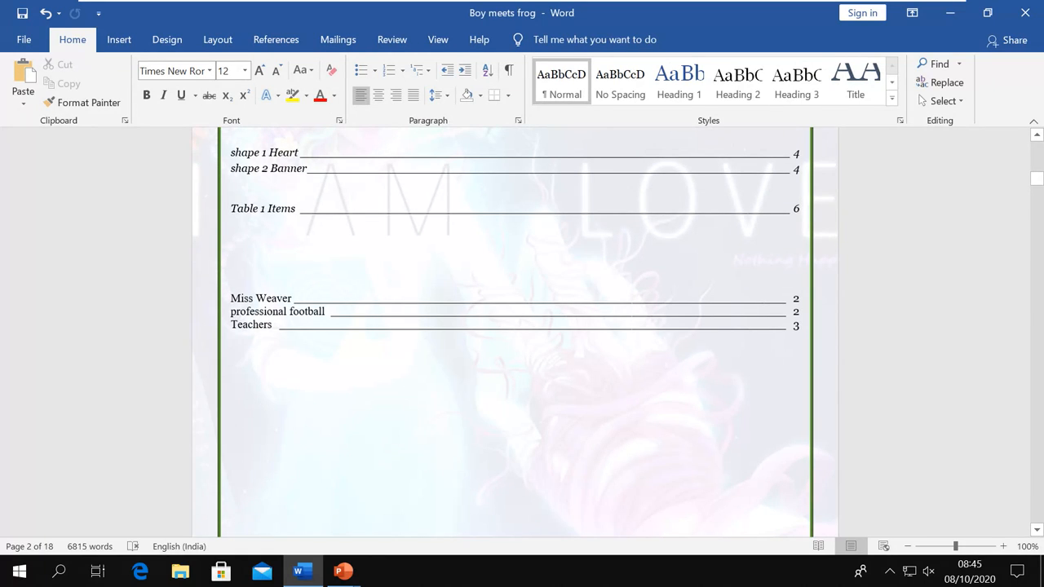
{"action": "left_click", "coordinate": [232, 378]}
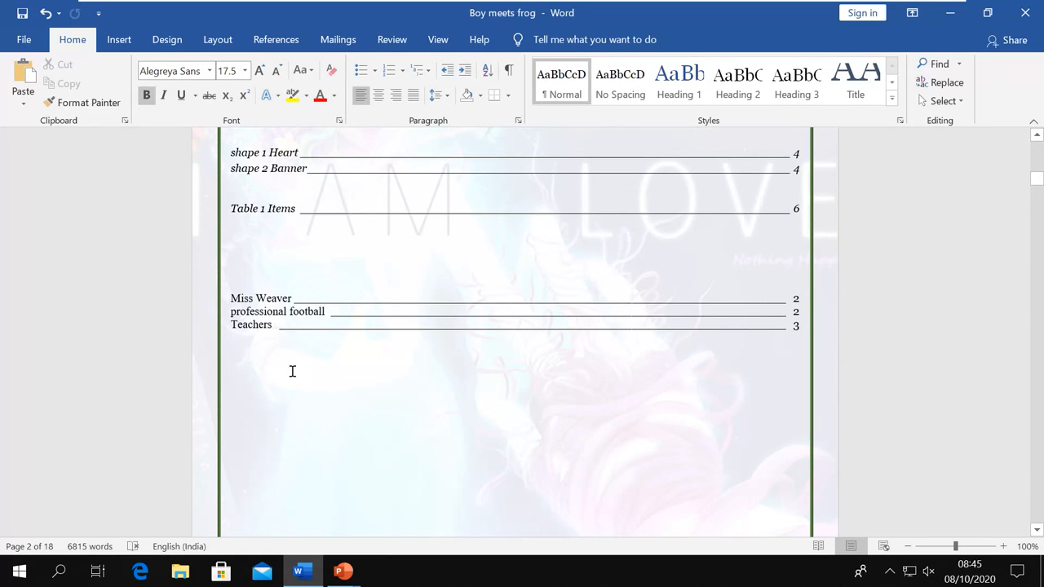
{"action": "left_click", "coordinate": [276, 39]}
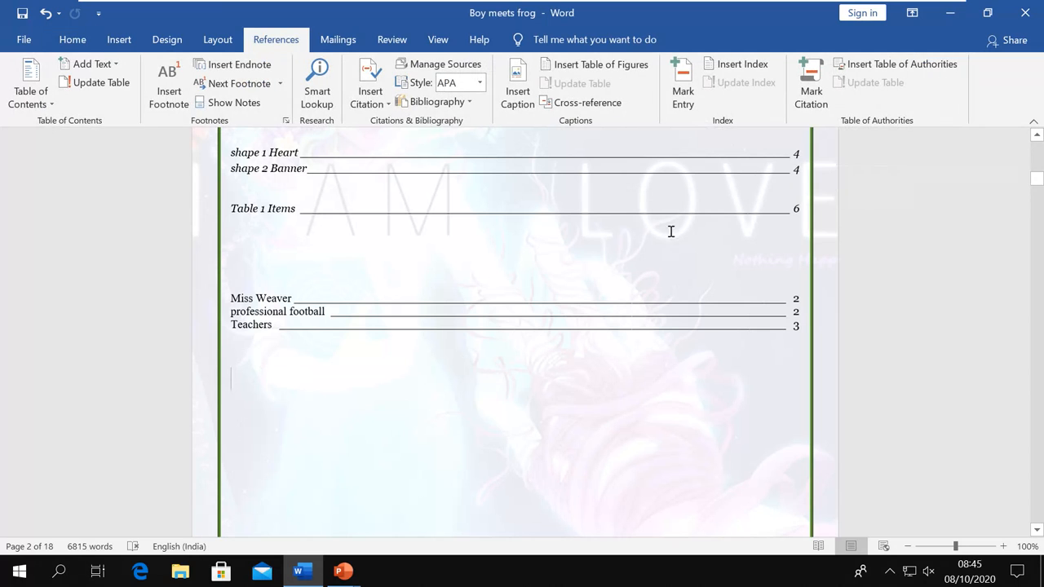
Start a Table of Authorities and set its category to All
{"action": "left_click", "coordinate": [895, 64]}
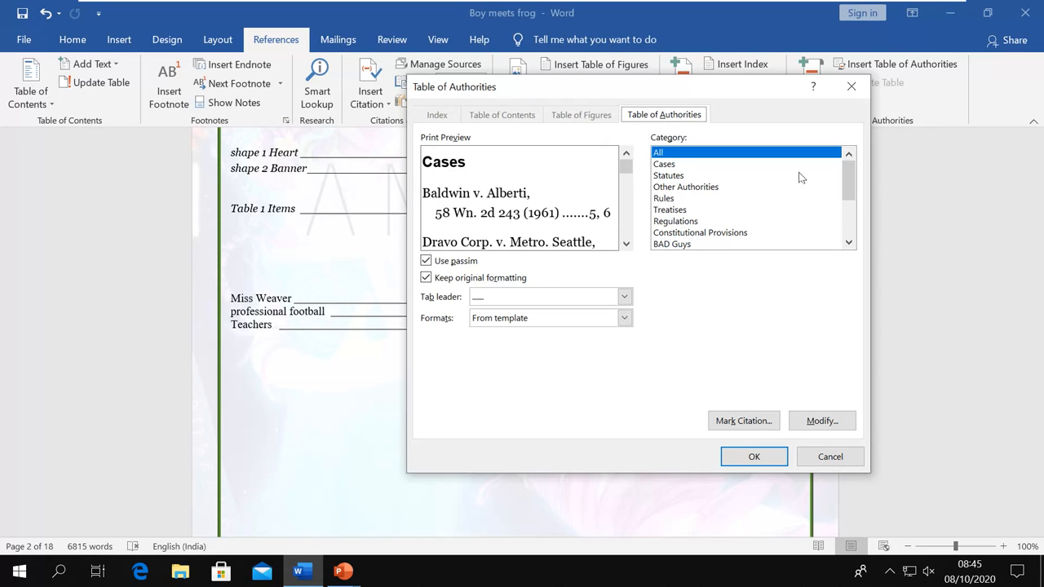
{"action": "left_click", "coordinate": [690, 165]}
{"action": "left_click", "coordinate": [682, 177]}
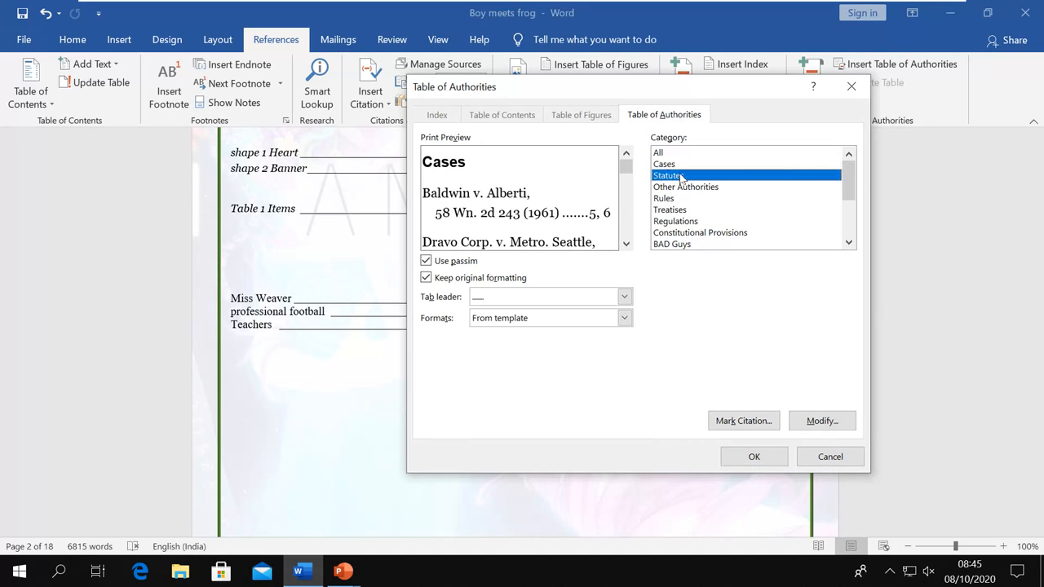
{"action": "left_click", "coordinate": [685, 187]}
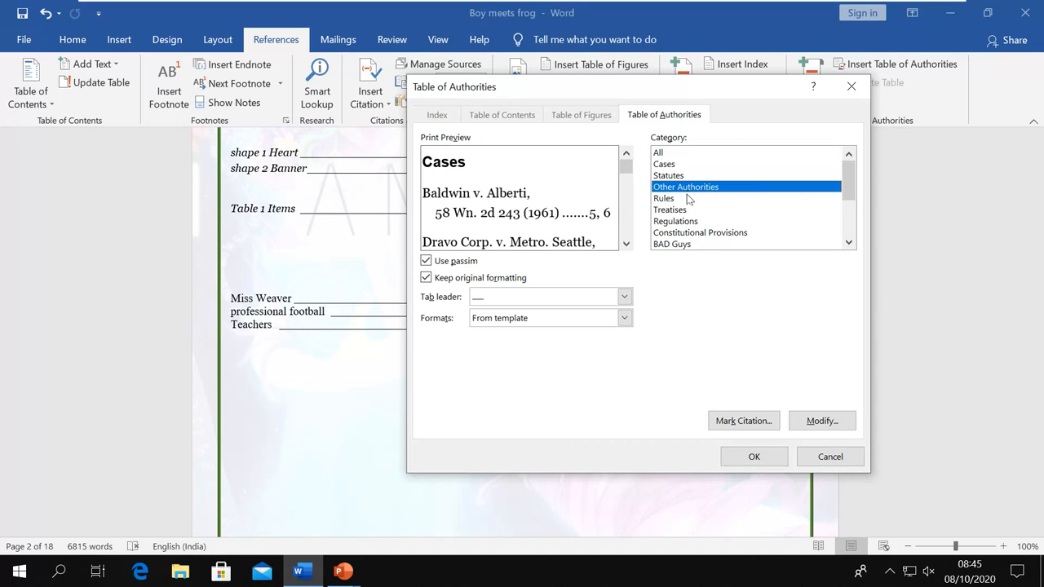
{"action": "left_click", "coordinate": [689, 199]}
{"action": "left_click", "coordinate": [690, 209]}
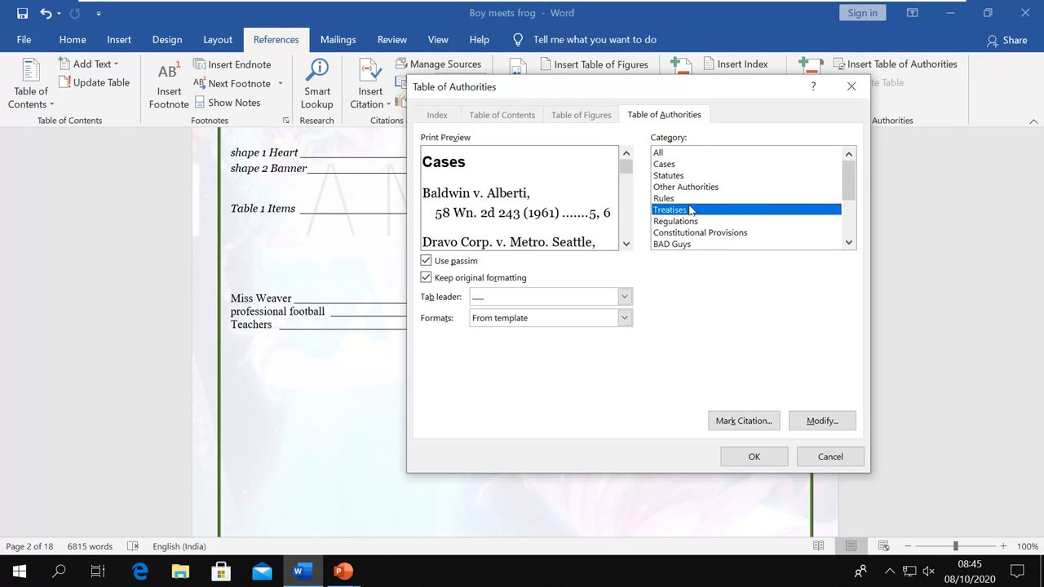
{"action": "left_click", "coordinate": [692, 221]}
{"action": "scroll", "coordinate": [692, 218], "scroll_direction": "down", "scroll_amount": 1}
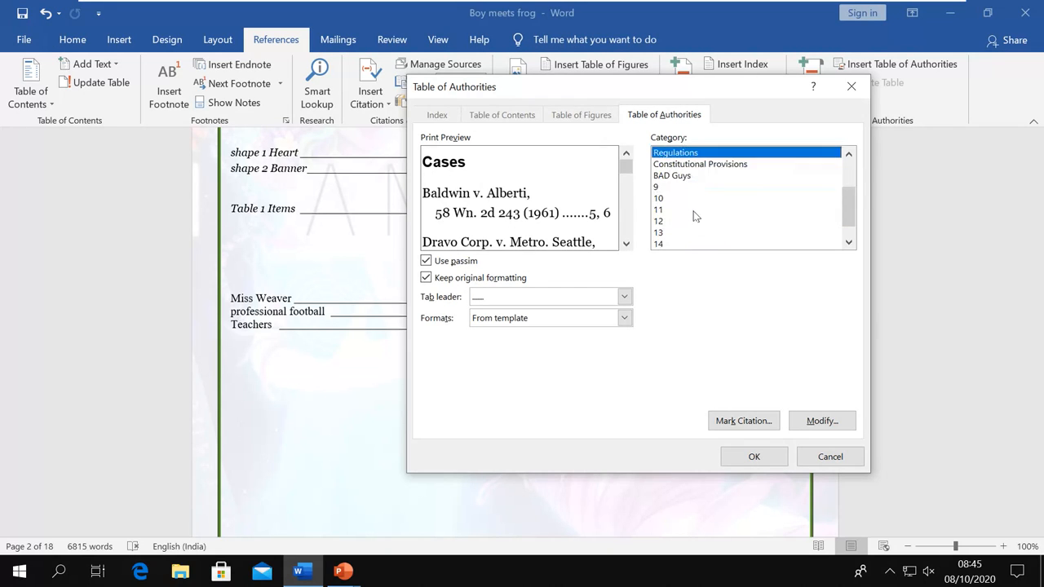
{"action": "scroll", "coordinate": [693, 215], "scroll_direction": "up", "scroll_amount": 2}
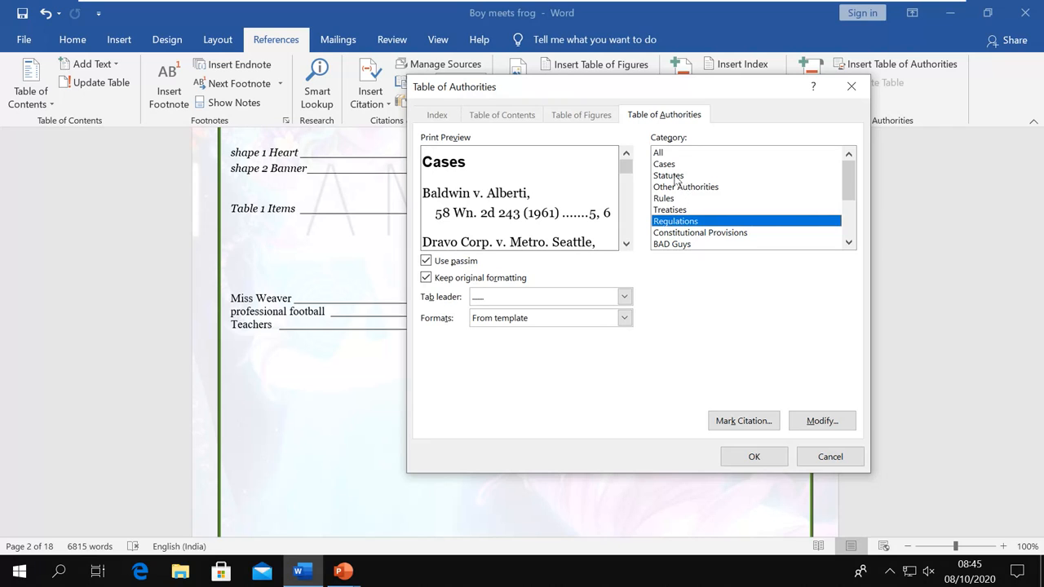
{"action": "left_click", "coordinate": [685, 246]}
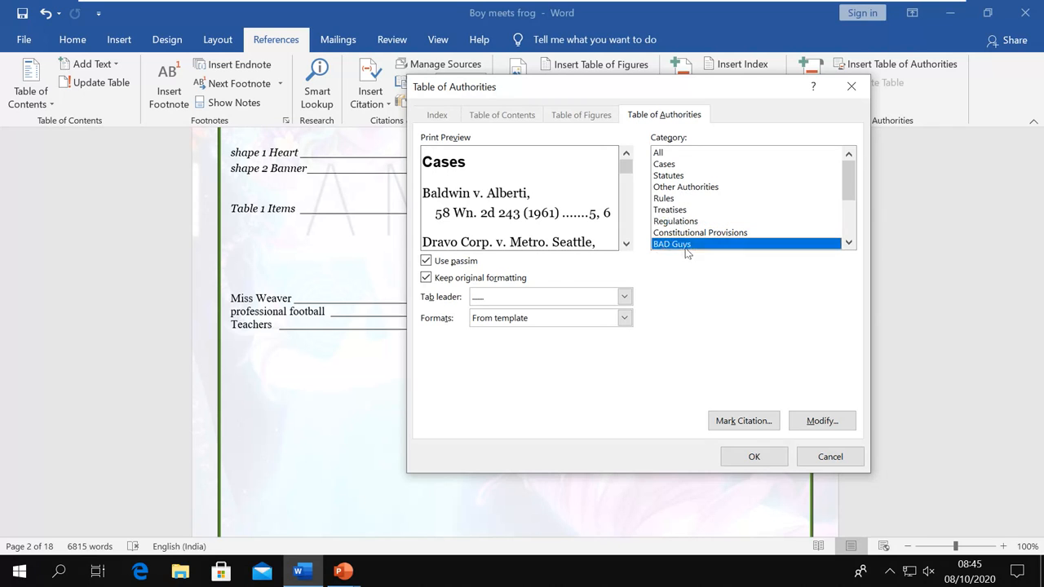
{"action": "left_click", "coordinate": [689, 189]}
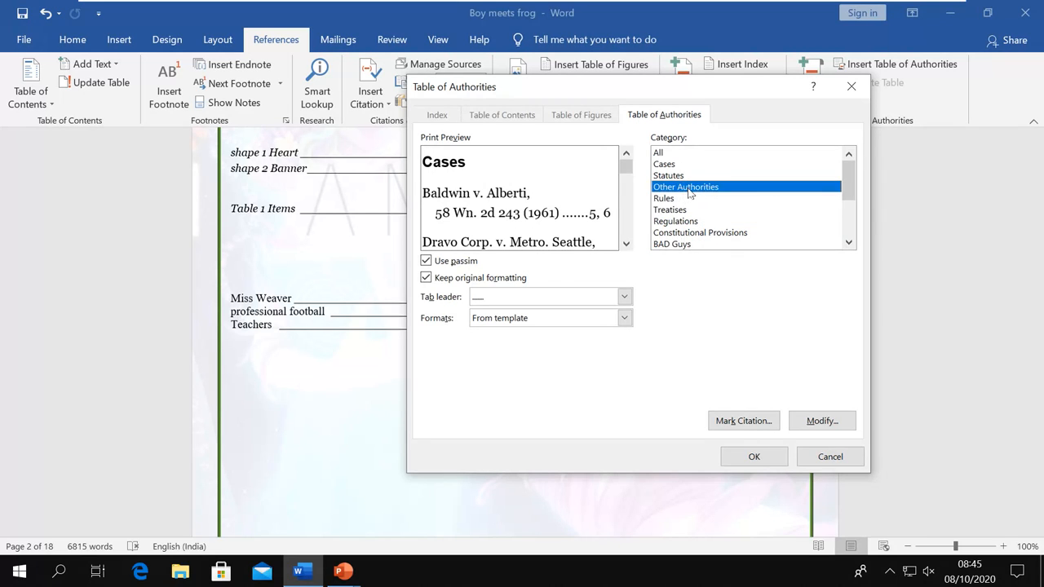
{"action": "left_click", "coordinate": [690, 155]}
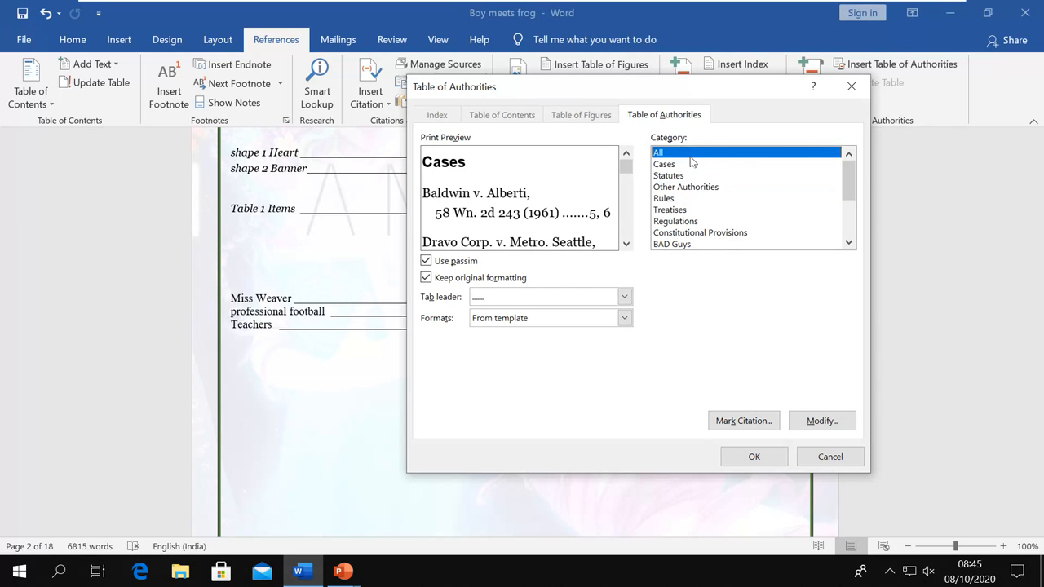
Use an underscore tab leader and the Distinctive format, then insert the table
{"action": "left_click", "coordinate": [624, 297]}
{"action": "left_click", "coordinate": [533, 351]}
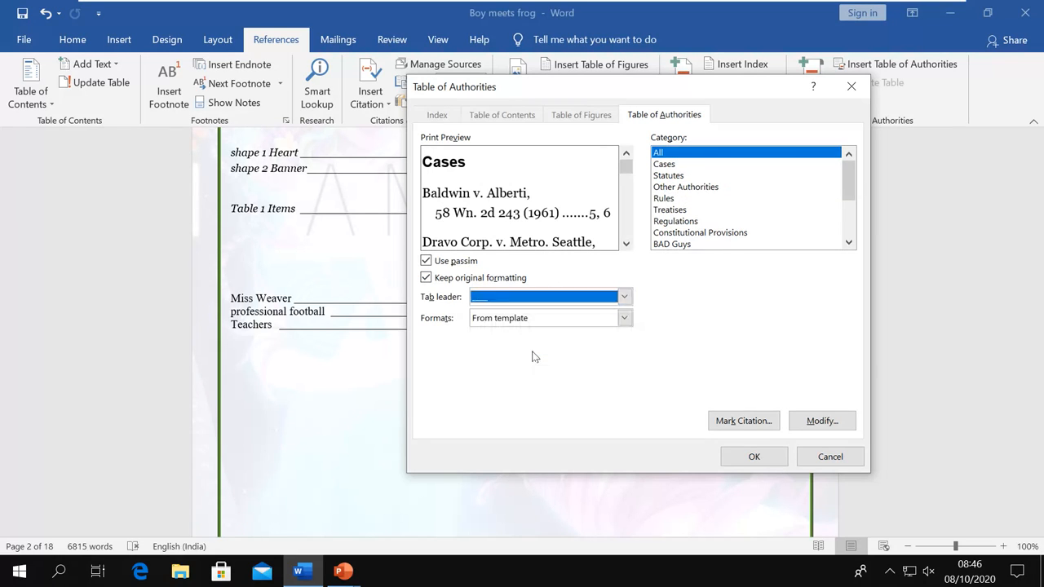
{"action": "left_click", "coordinate": [624, 318]}
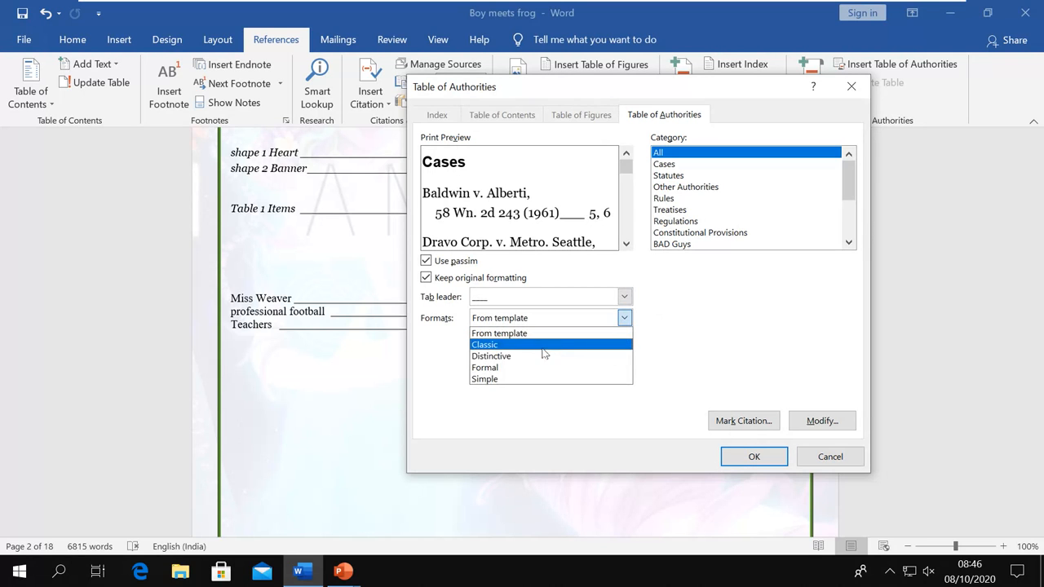
{"action": "left_click", "coordinate": [542, 360]}
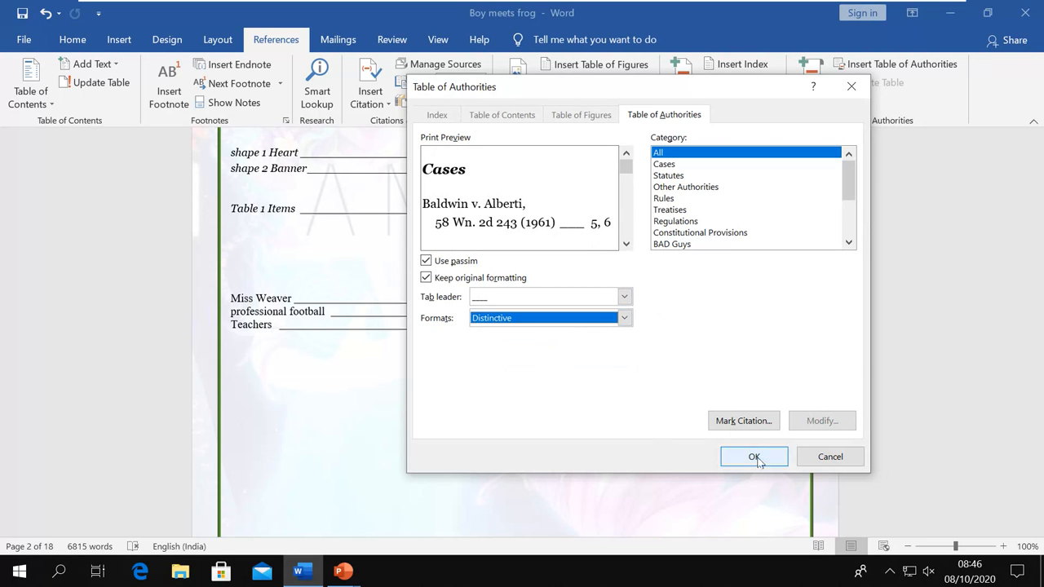
{"action": "left_click", "coordinate": [748, 457]}
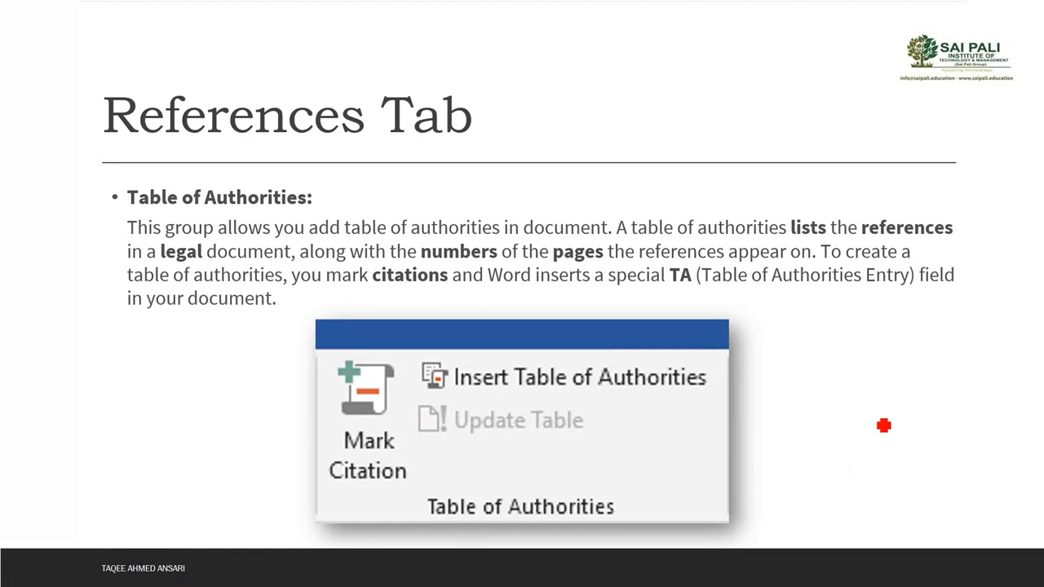
Advance the PowerPoint slideshow to the Thank You slide
{"action": "key", "text": "Right"}
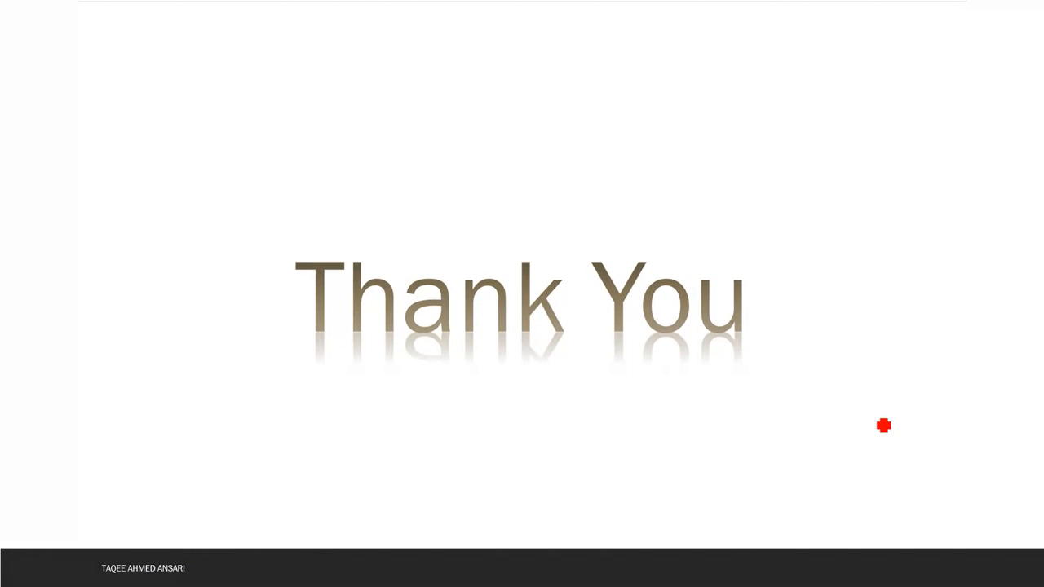